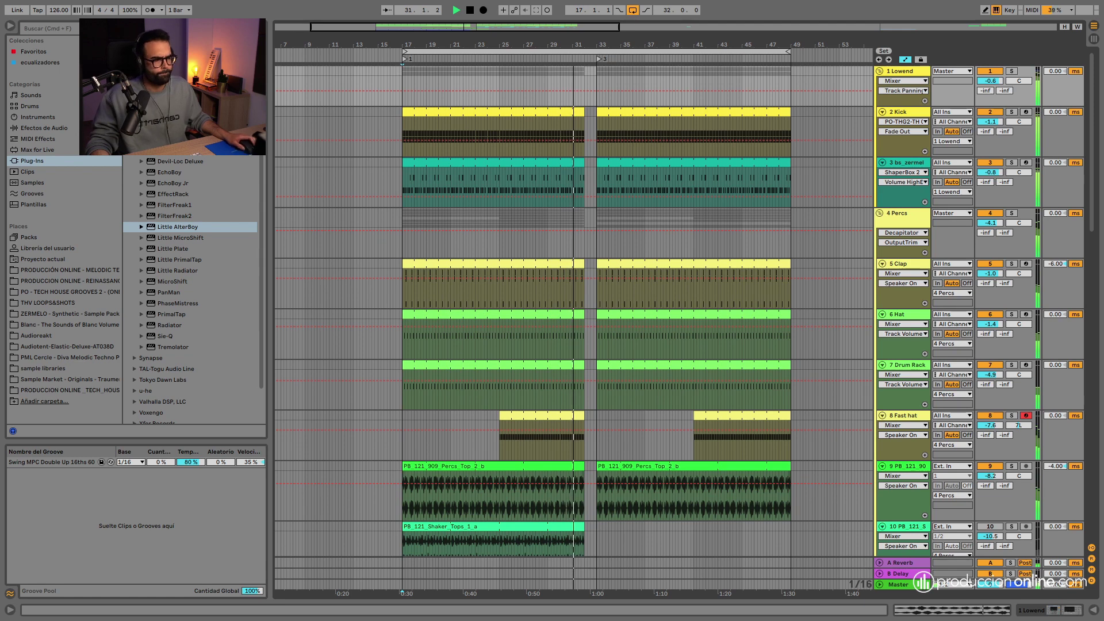
Look through the arrangement's tracks from the low end down to the vocals while the song plays
{"action": "scroll", "coordinate": [547, 323], "scroll_direction": "down", "scroll_amount": 3}
{"action": "left_click", "coordinate": [737, 306]}
{"action": "scroll", "coordinate": [736, 306], "scroll_direction": "down", "scroll_amount": 5}
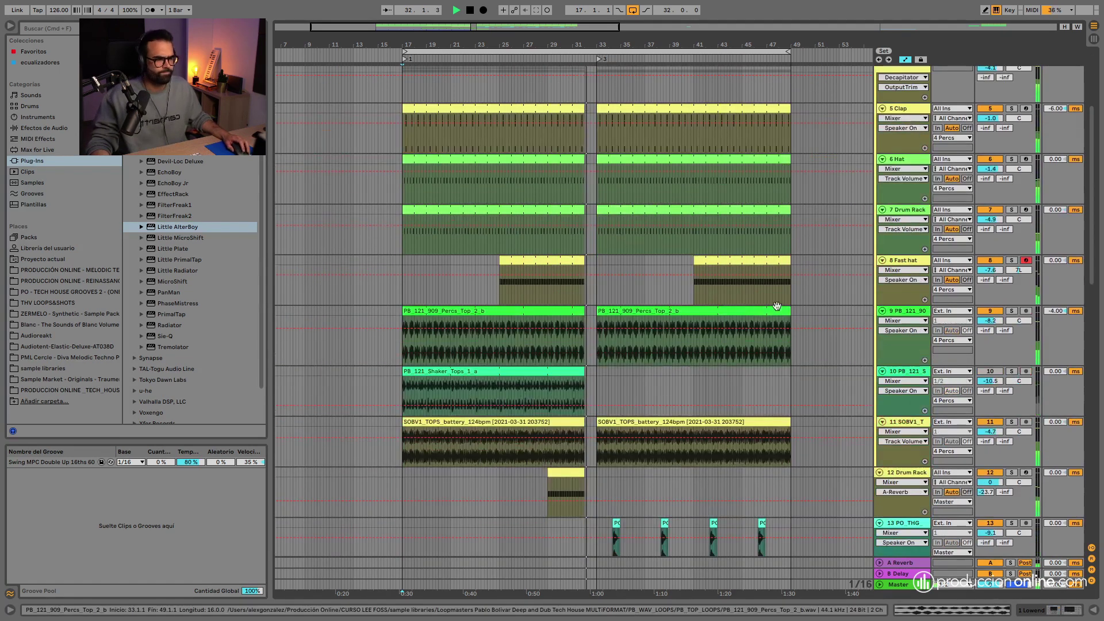
{"action": "scroll", "coordinate": [811, 312], "scroll_direction": "up", "scroll_amount": 8}
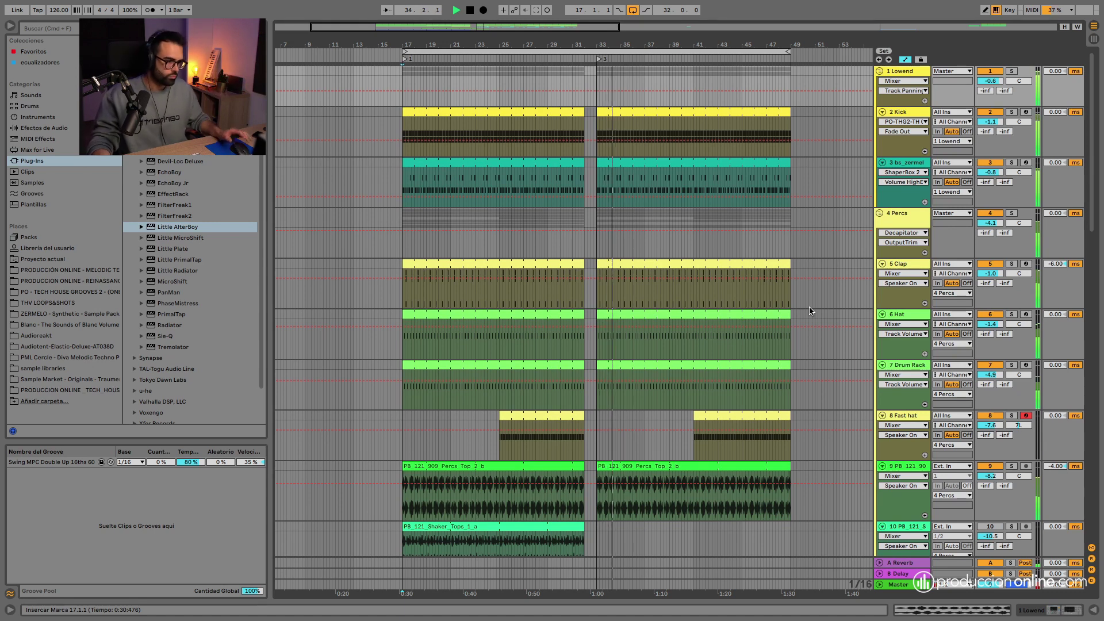
{"action": "scroll", "coordinate": [809, 310], "scroll_direction": "down", "scroll_amount": 10}
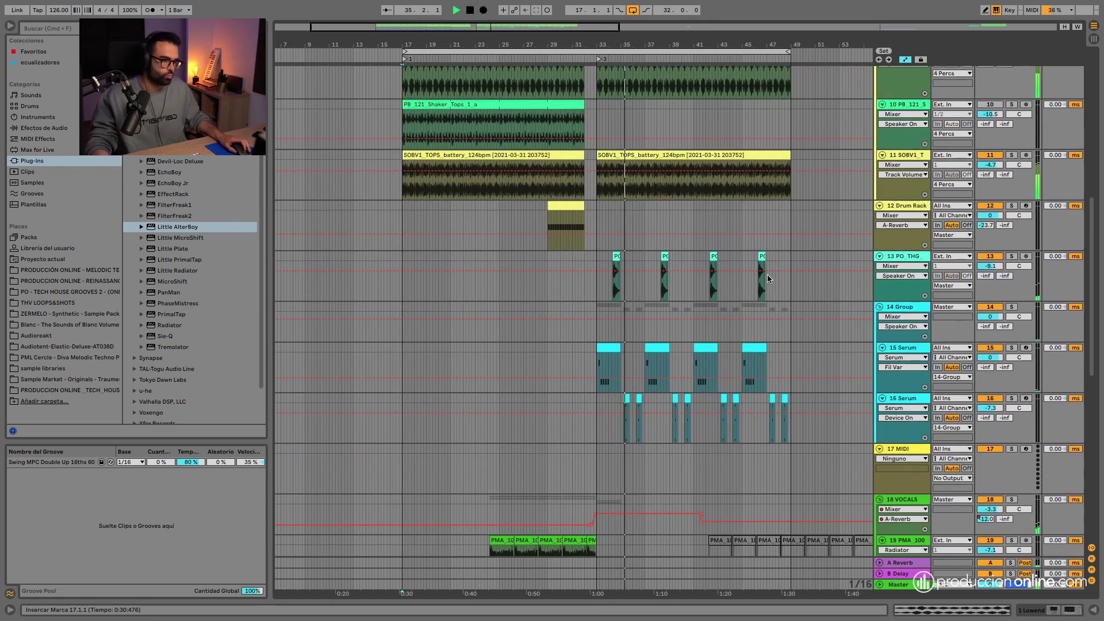
{"action": "left_click", "coordinate": [769, 276]}
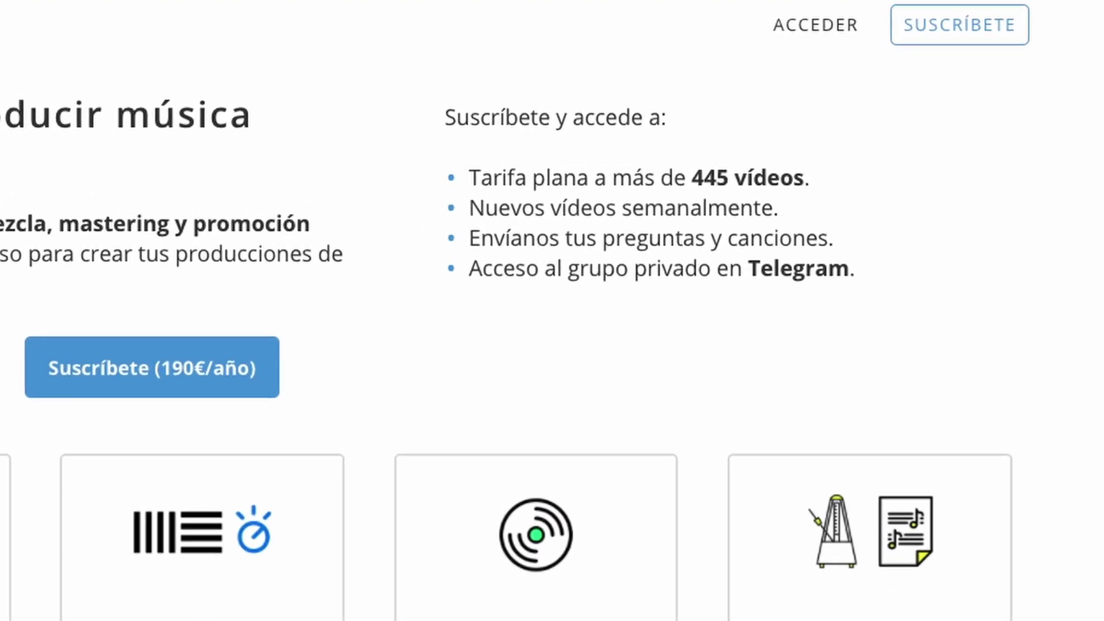
Browse the produccononline.com course catalogue in the browser and view the Ableton Live desde Cero and Técnicas para Minimal course pages
{"action": "scroll", "coordinate": [1101, 136], "scroll_direction": "down", "scroll_amount": 2}
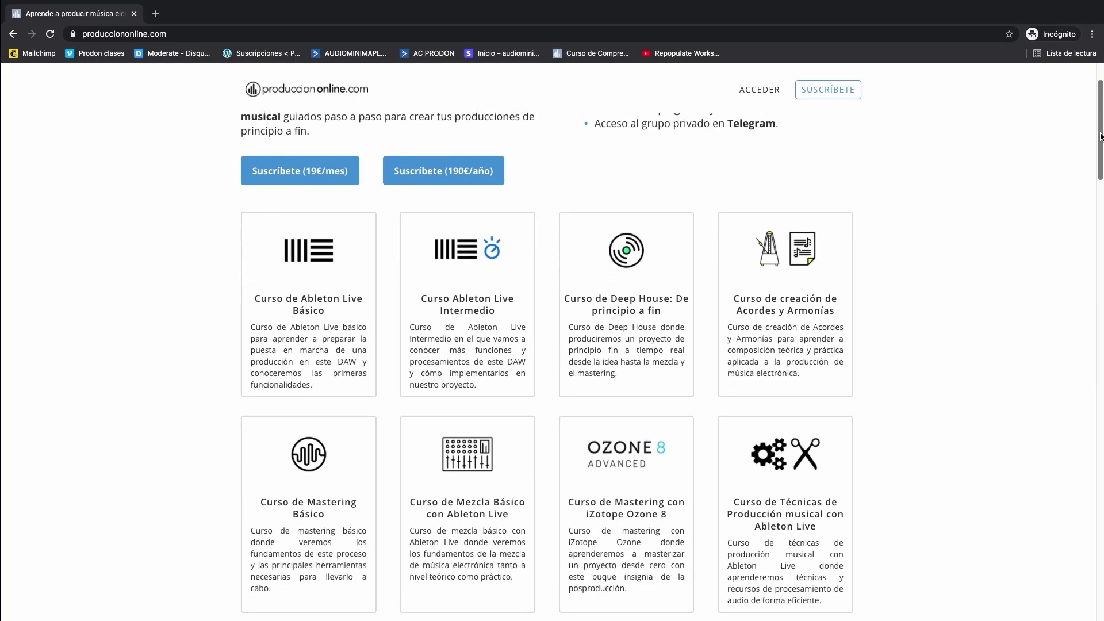
{"action": "left_click_drag", "start_coordinate": [1101, 136], "coordinate": [1034, 479]}
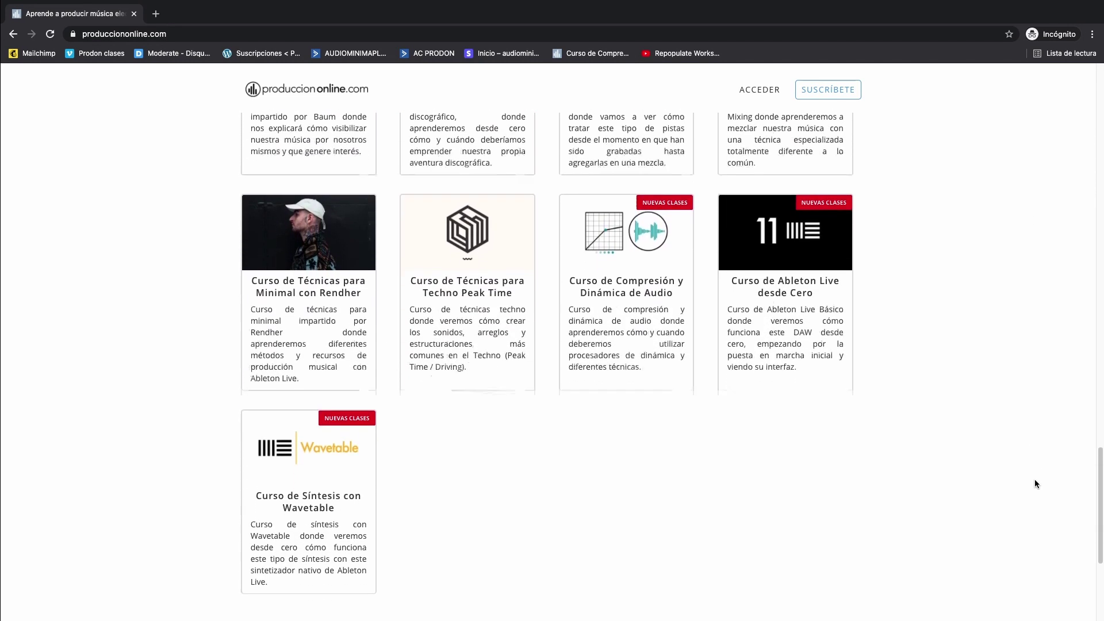
{"action": "left_click", "coordinate": [794, 230]}
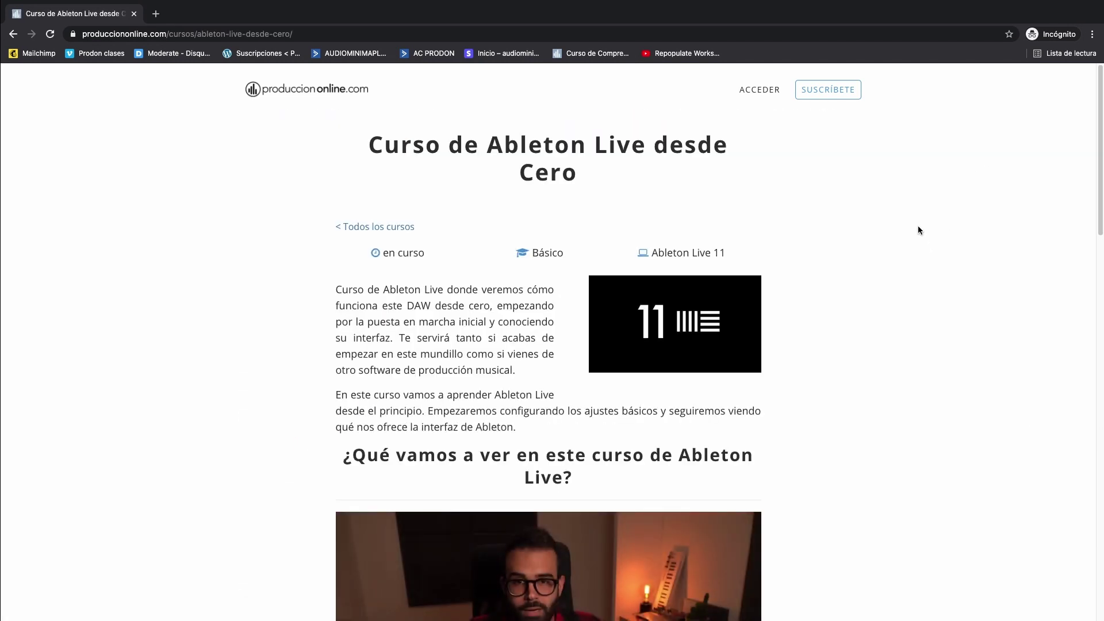
{"action": "scroll", "coordinate": [918, 229], "scroll_direction": "down", "scroll_amount": 3}
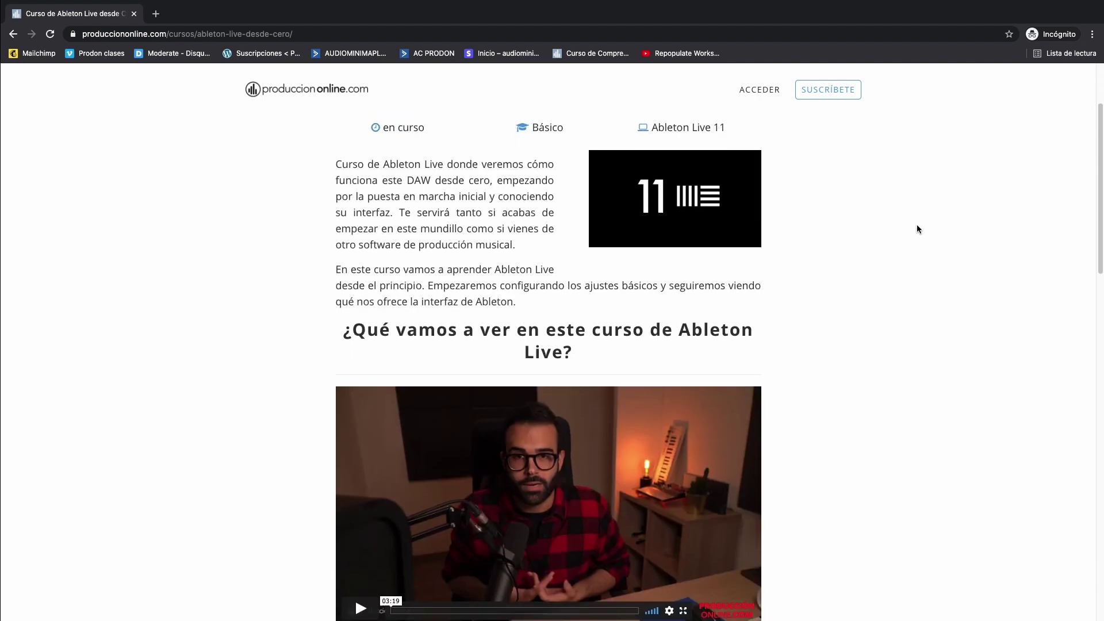
{"action": "scroll", "coordinate": [917, 228], "scroll_direction": "down", "scroll_amount": 2}
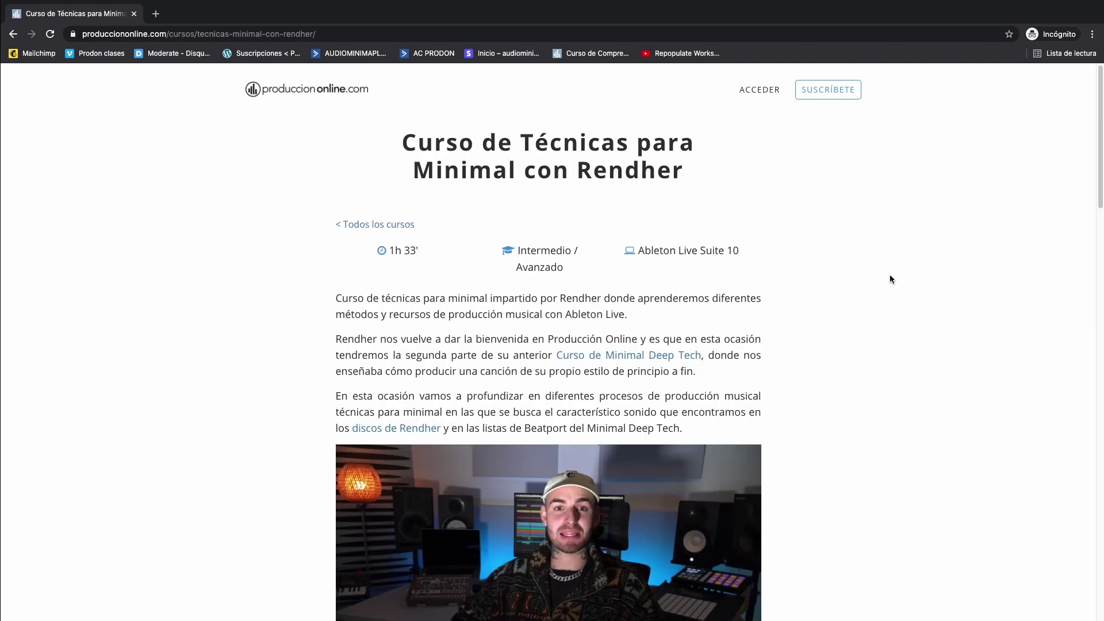
{"action": "scroll", "coordinate": [888, 275], "scroll_direction": "down", "scroll_amount": 15}
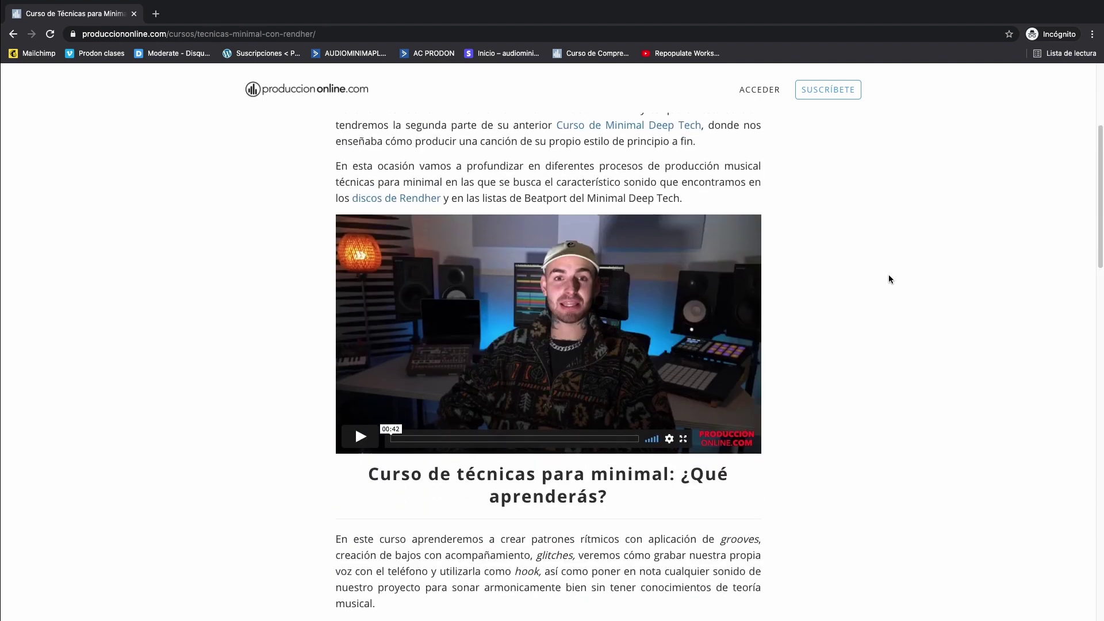
{"action": "scroll", "coordinate": [887, 277], "scroll_direction": "down", "scroll_amount": 13}
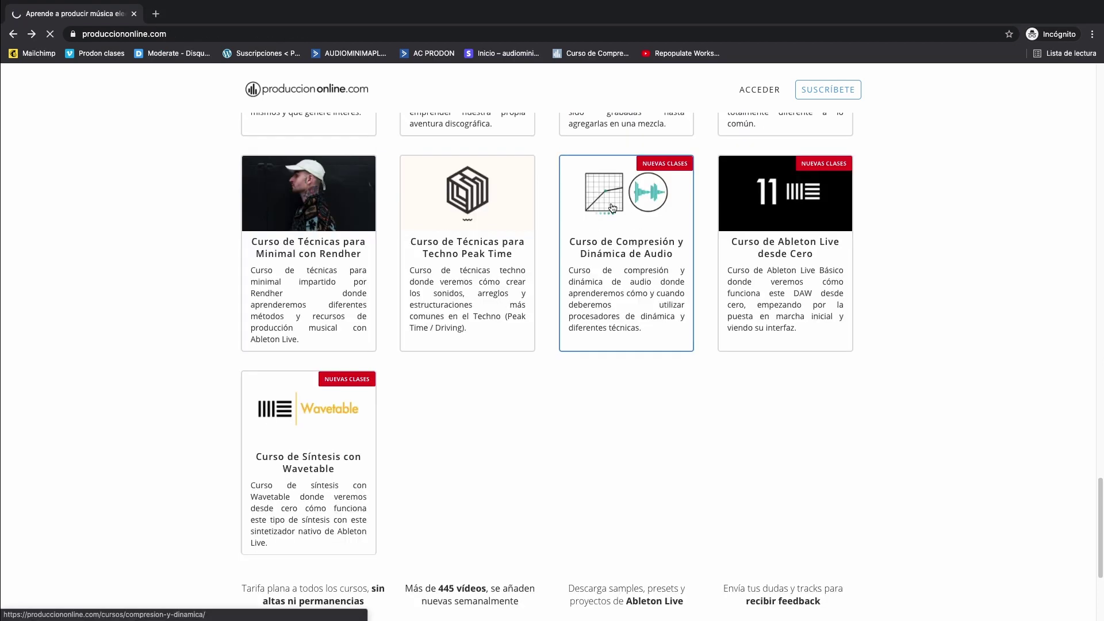
Open the Curso de Compresión y Dinámica de Audio page and review its list of classes
{"action": "left_click", "coordinate": [613, 208]}
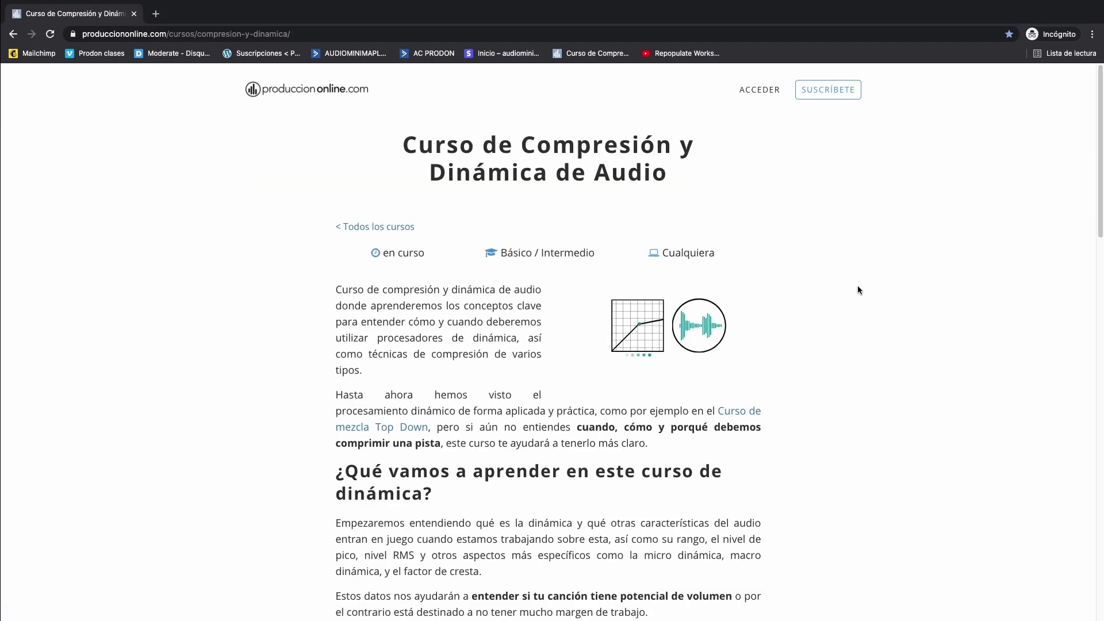
{"action": "scroll", "coordinate": [858, 285], "scroll_direction": "down", "scroll_amount": 15}
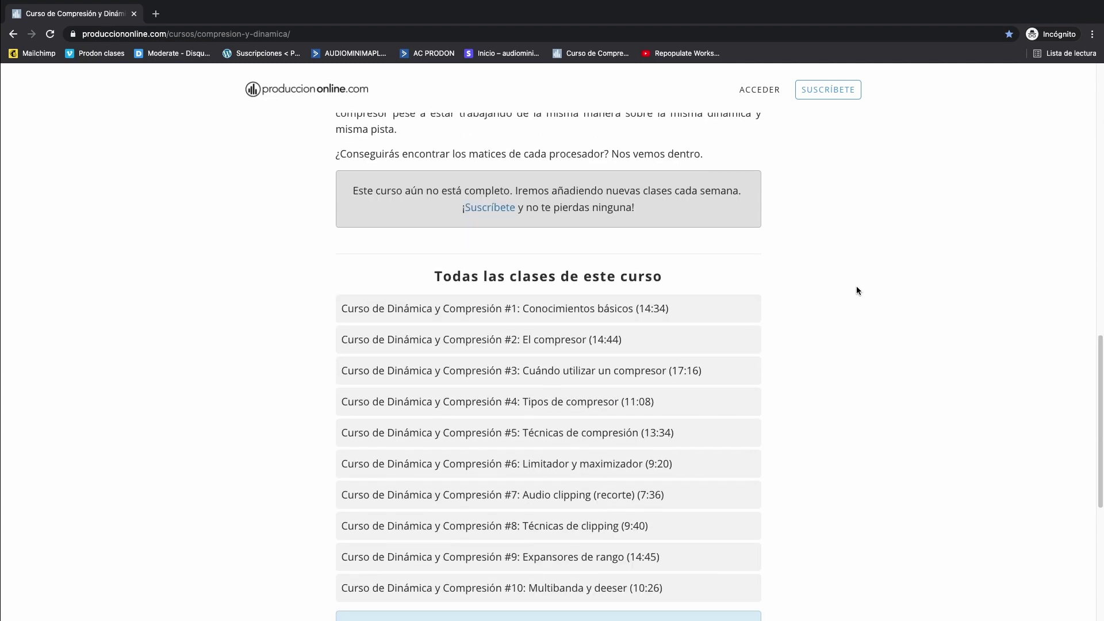
{"action": "scroll", "coordinate": [662, 268], "scroll_direction": "down", "scroll_amount": 1}
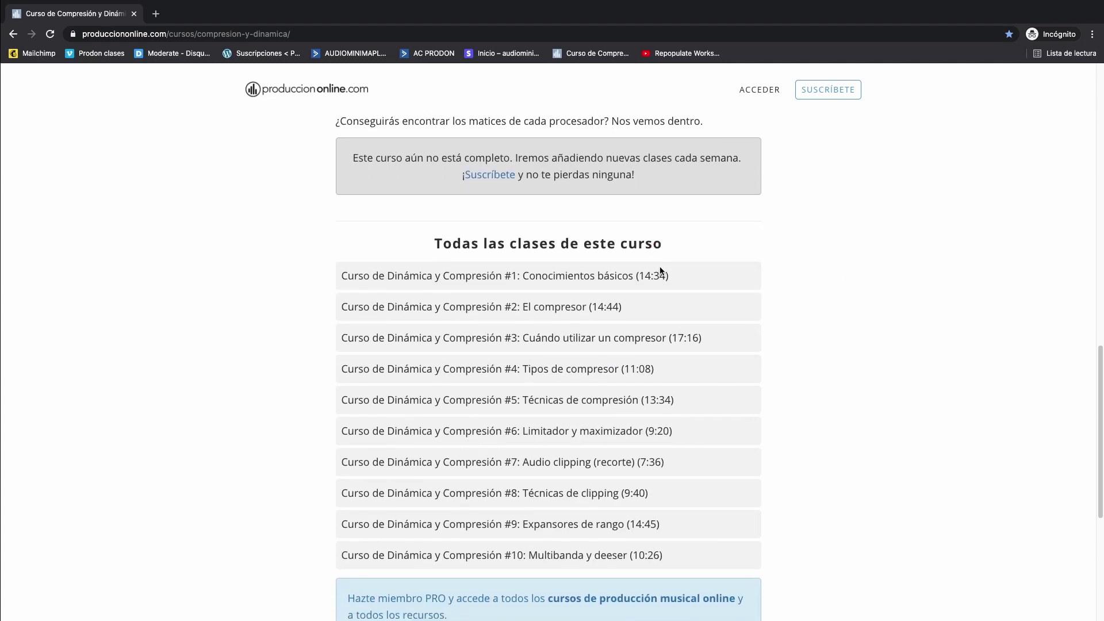
{"action": "scroll", "coordinate": [660, 270], "scroll_direction": "down", "scroll_amount": 2}
{"action": "left_click", "coordinate": [14, 35]}
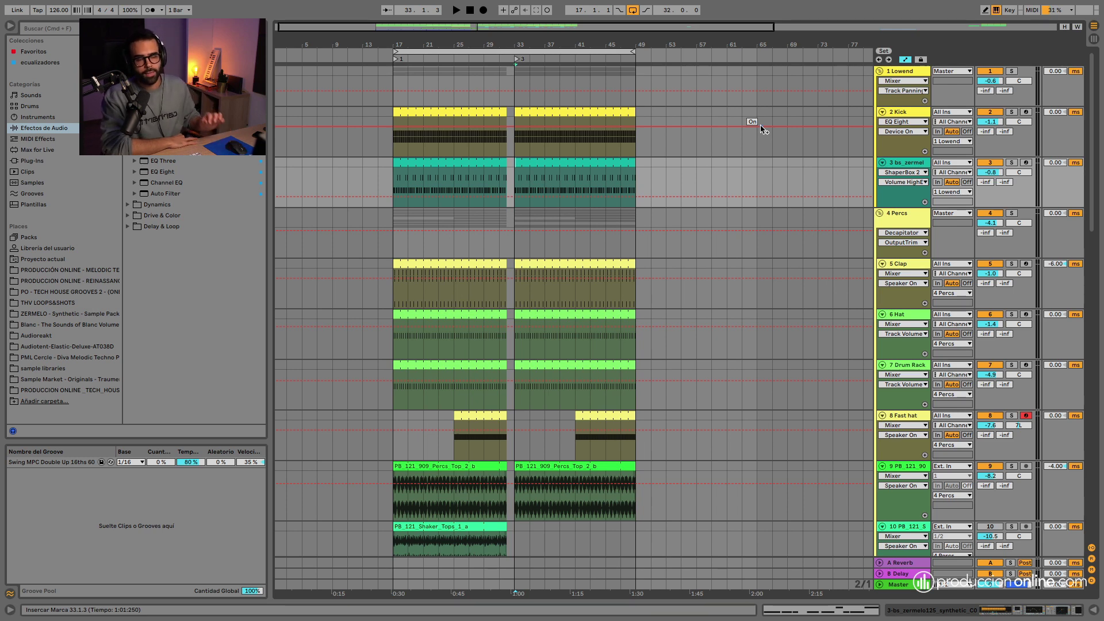
Switch to Ableton Live and show the Kick track's devices from the Drum Rack onwards
{"action": "left_click", "coordinate": [885, 111]}
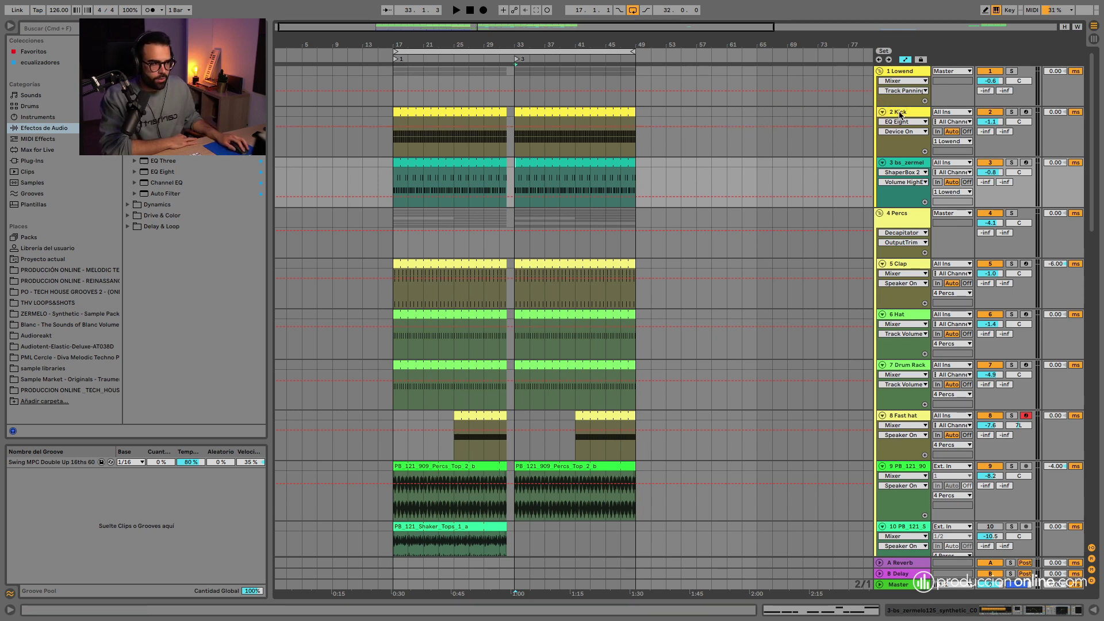
{"action": "left_click", "coordinate": [901, 115]}
{"action": "left_click", "coordinate": [1027, 613]}
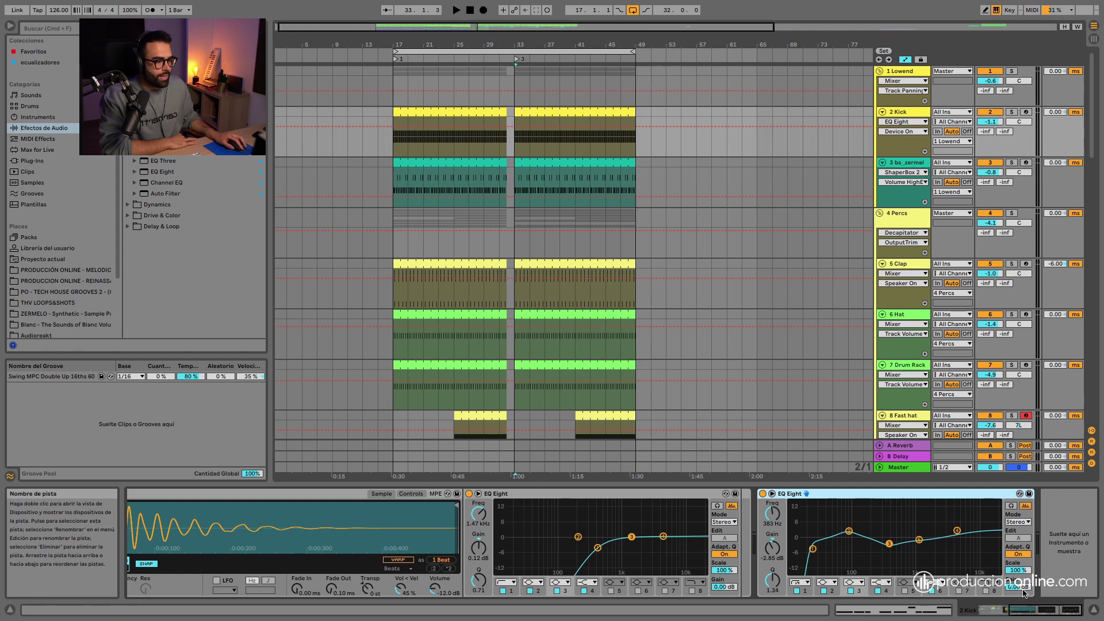
{"action": "left_click_drag", "start_coordinate": [1027, 614], "coordinate": [964, 615]}
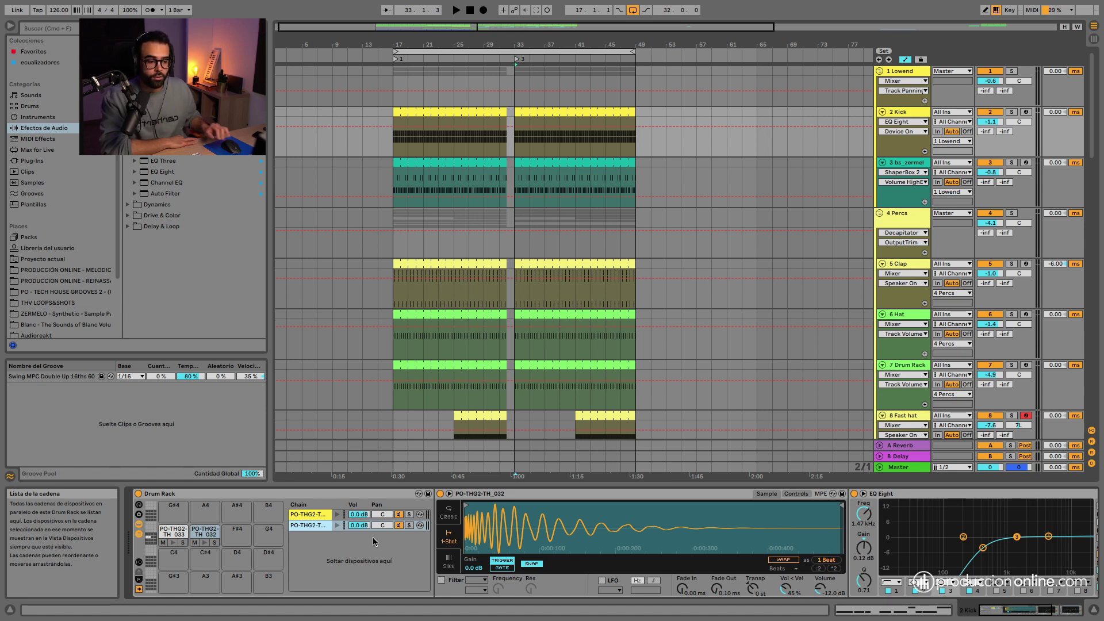
Audition the Drum Rack's two kick layers, PO-THG2-TH_033 and PO-THG2-TH_032, separately to compare their sounds
{"action": "left_click", "coordinate": [309, 515]}
{"action": "left_click", "coordinate": [339, 516]}
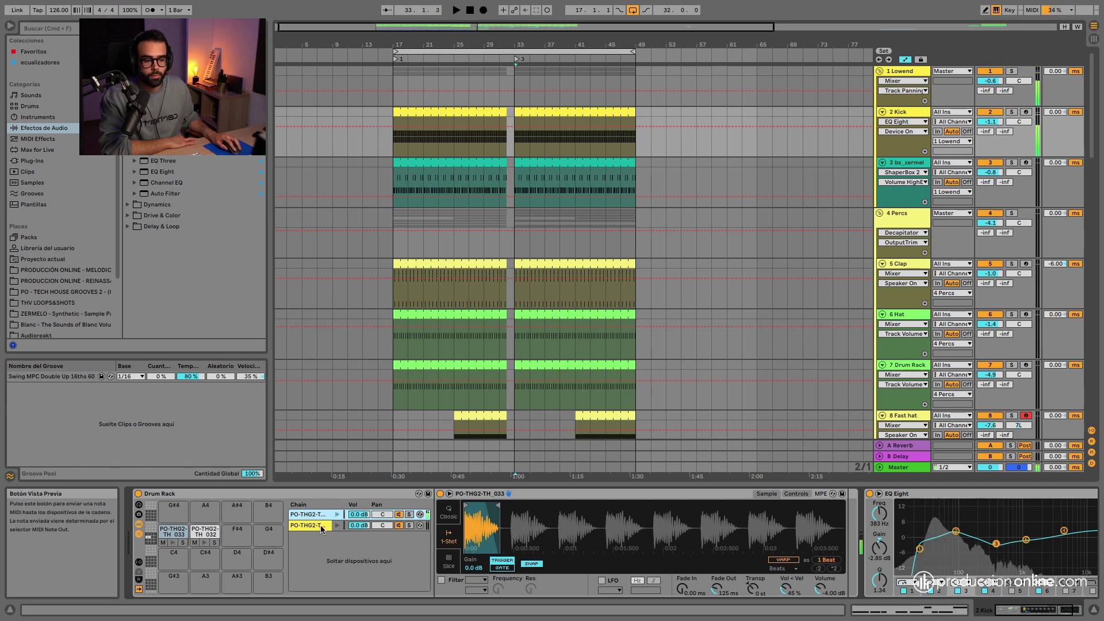
{"action": "left_click", "coordinate": [338, 526]}
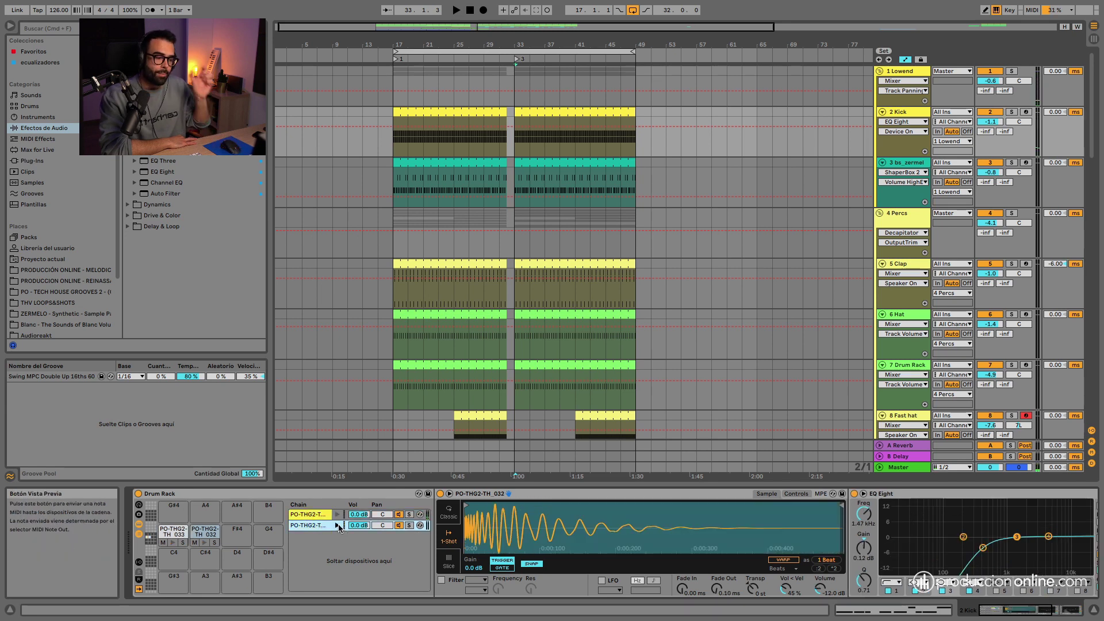
{"action": "left_click", "coordinate": [325, 515]}
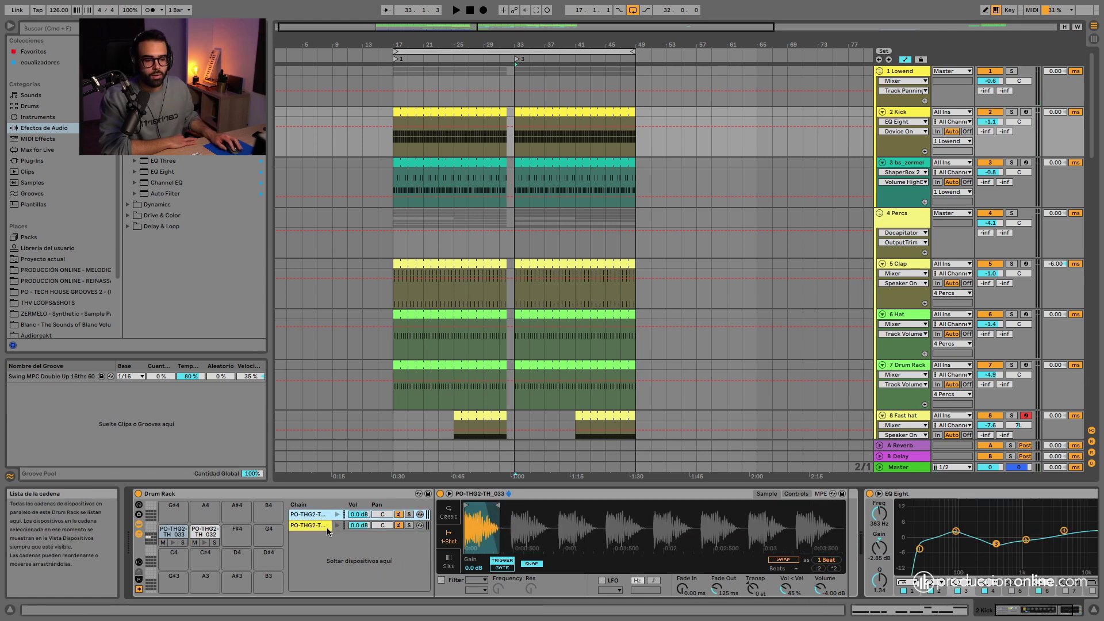
{"action": "left_click", "coordinate": [327, 527]}
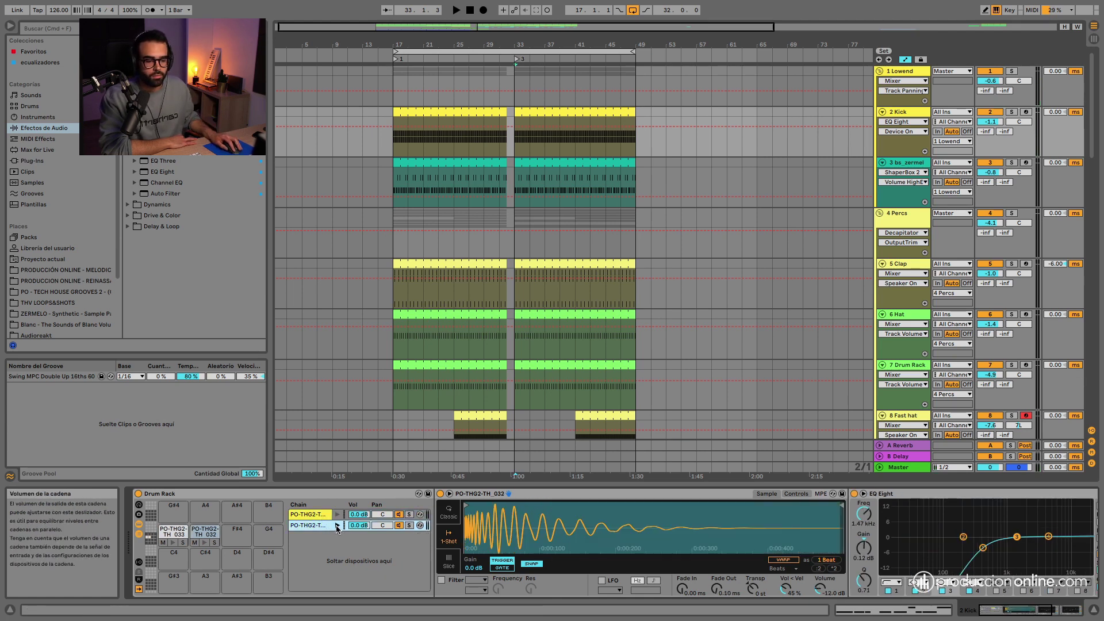
Audition the PO-THG2-TH_032 kick layer with its EQ Eight bypassed, and switch the EQ back on
{"action": "left_click", "coordinate": [855, 494]}
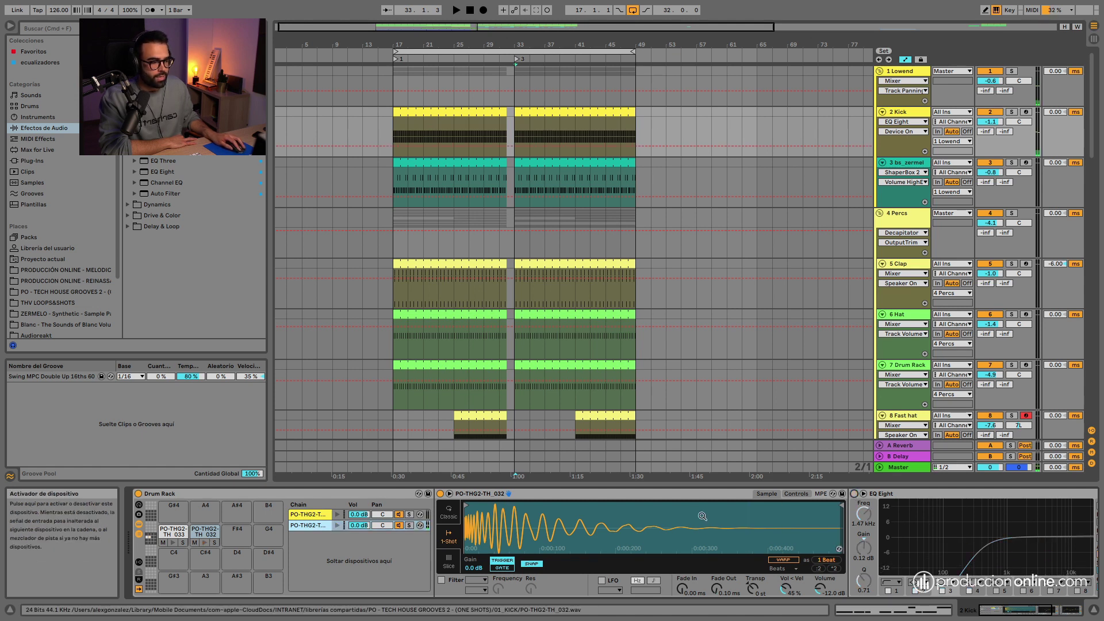
{"action": "left_click", "coordinate": [337, 526]}
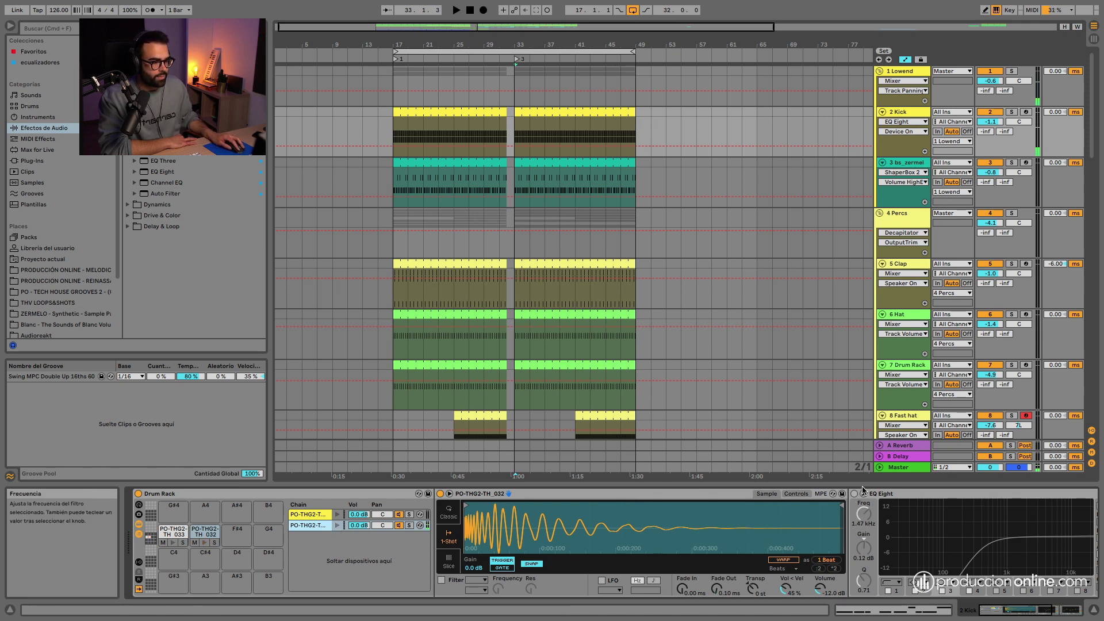
{"action": "left_click", "coordinate": [933, 495]}
{"action": "left_click", "coordinate": [825, 494]}
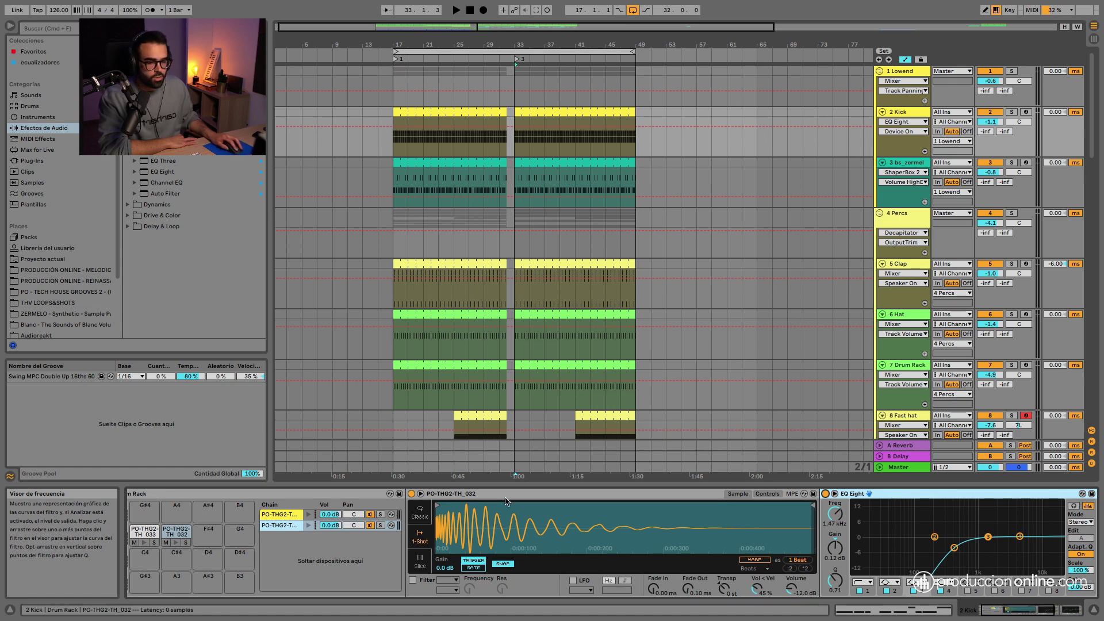
Solo the Kick track, play it from locator 3, and stop playback
{"action": "left_click", "coordinate": [1012, 112]}
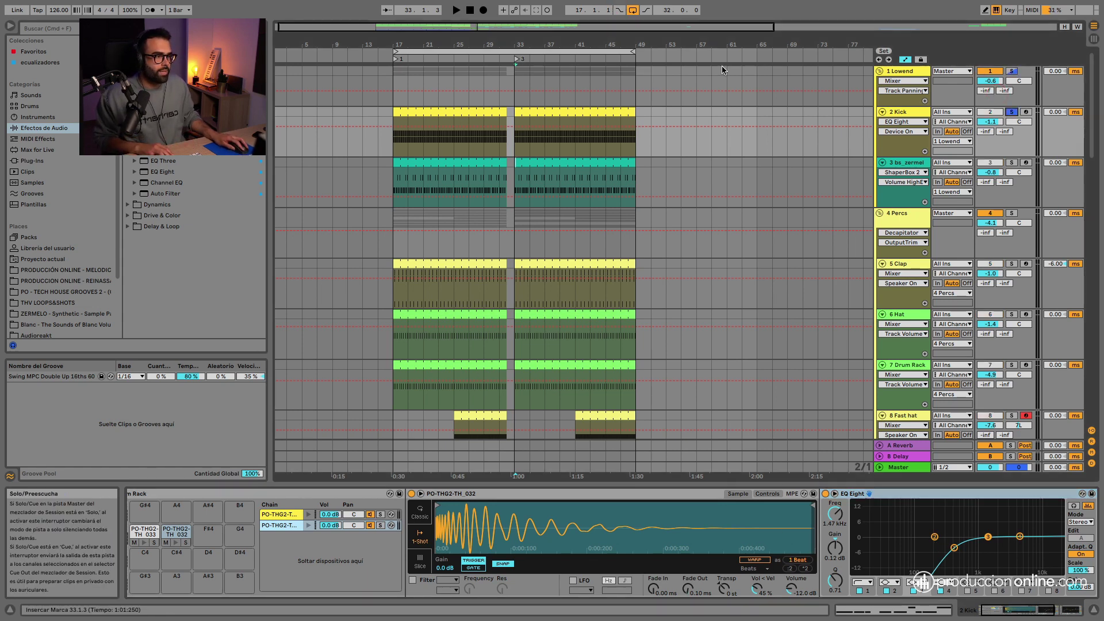
{"action": "left_click", "coordinate": [517, 58]}
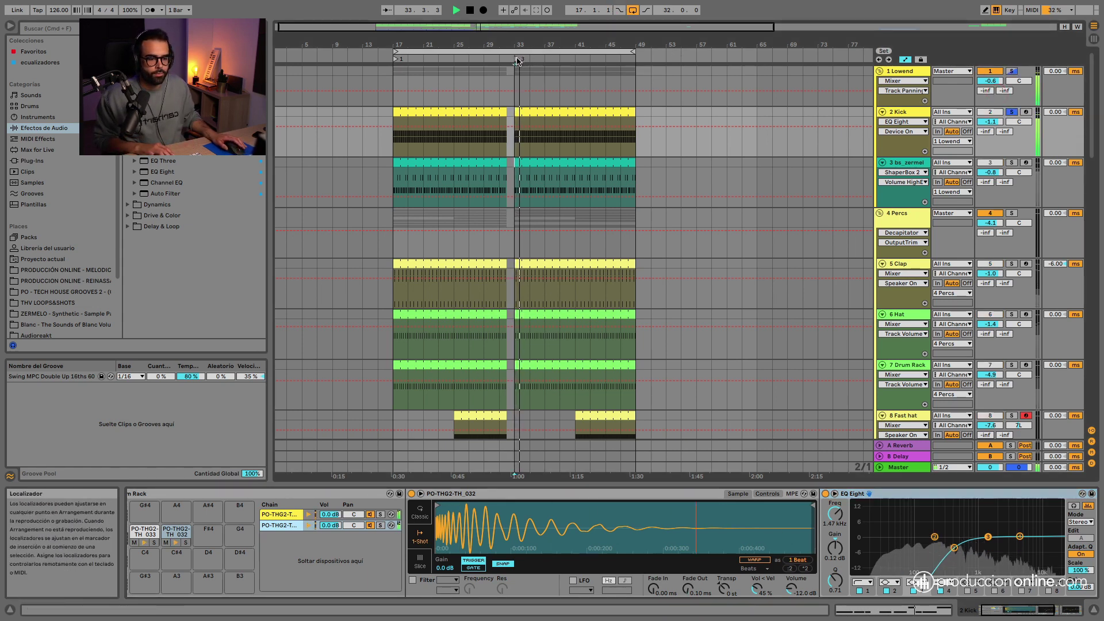
{"action": "key", "text": "space"}
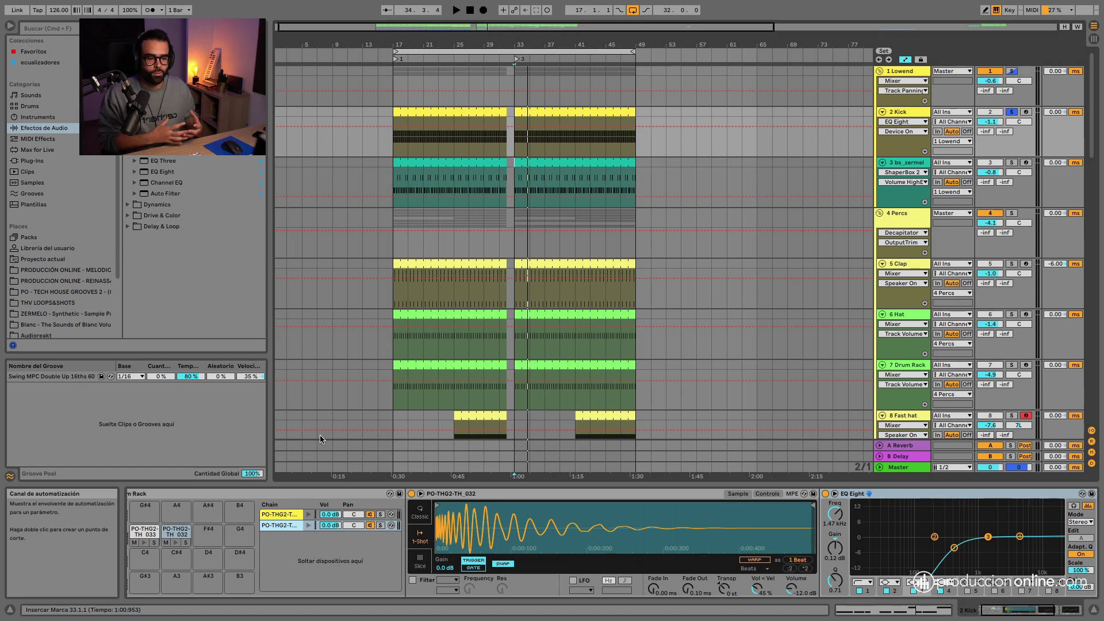
Try adjusting the fade-out and end of the PO-THG2-TH_033 kick layer's sample, and undo the change
{"action": "left_click", "coordinate": [280, 526]}
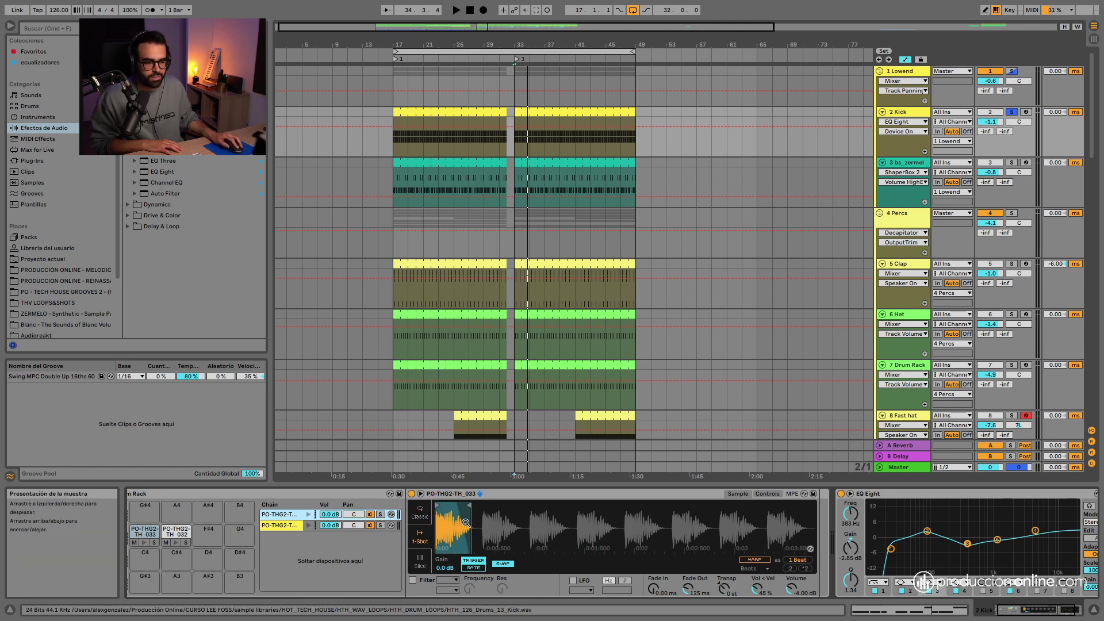
{"action": "left_click_drag", "start_coordinate": [688, 588], "coordinate": [688, 591]}
{"action": "key", "text": "super+z"}
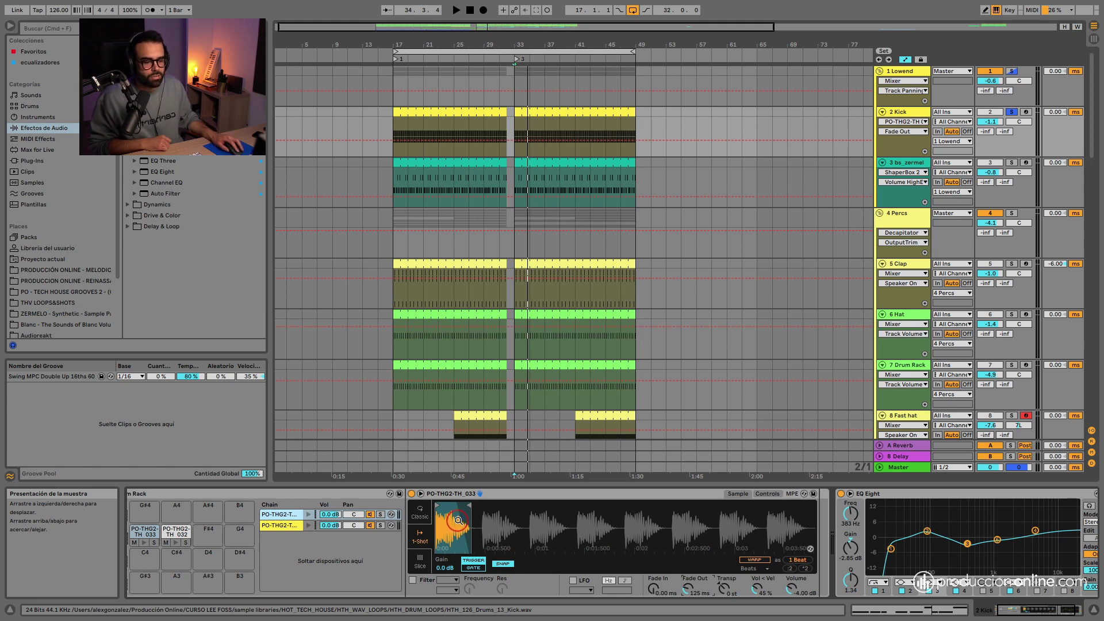
{"action": "mouse_move", "coordinate": [465, 504]}
{"action": "left_mouse_down"}
{"action": "mouse_move", "coordinate": [719, 504]}
{"action": "mouse_move", "coordinate": [469, 504]}
{"action": "left_mouse_up"}
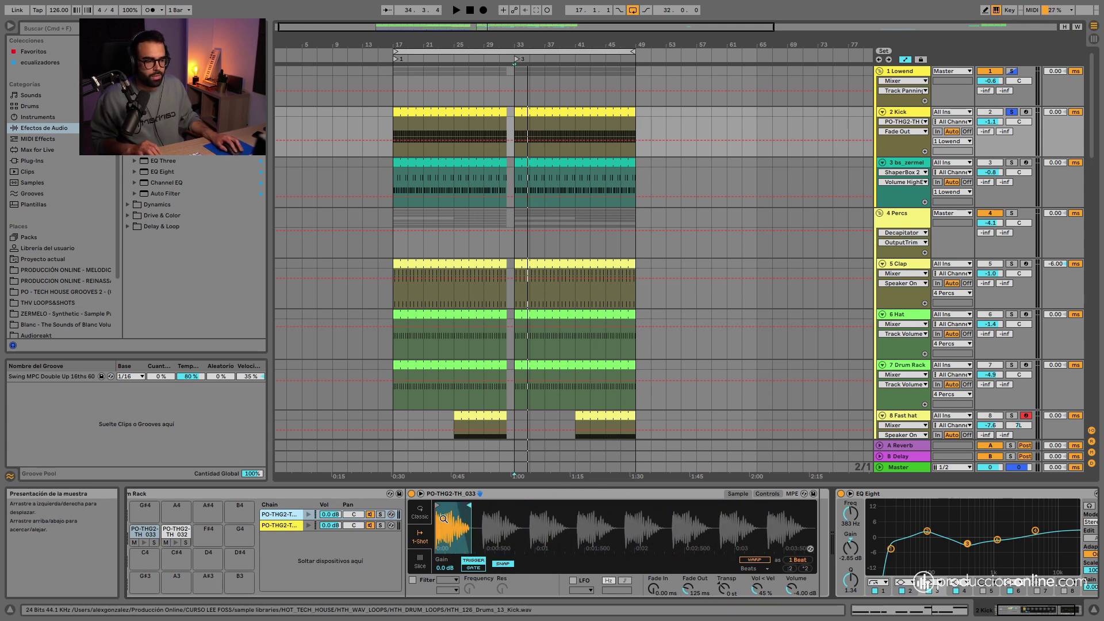
{"action": "left_click", "coordinate": [485, 518]}
Examine the EQ Eight after the PO-THG2-TH_033 kick layer, and display the PO-THG2-TH_032 layer with its own EQ
{"action": "left_click", "coordinate": [947, 617]}
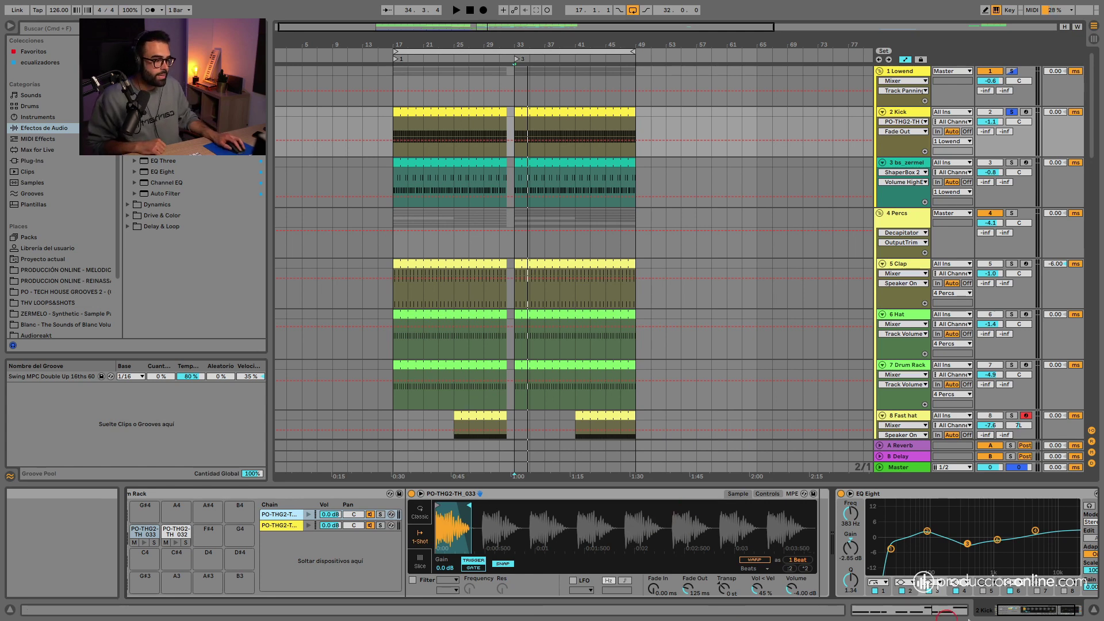
{"action": "left_click_drag", "start_coordinate": [1039, 616], "coordinate": [1056, 614]}
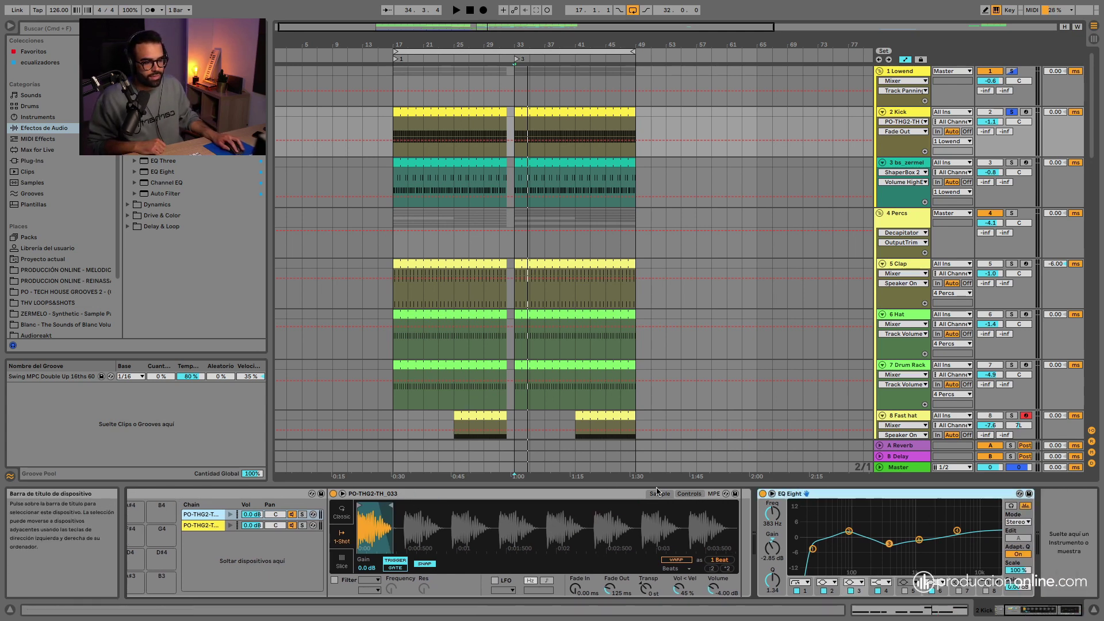
{"action": "left_click_drag", "start_coordinate": [816, 494], "coordinate": [739, 506]}
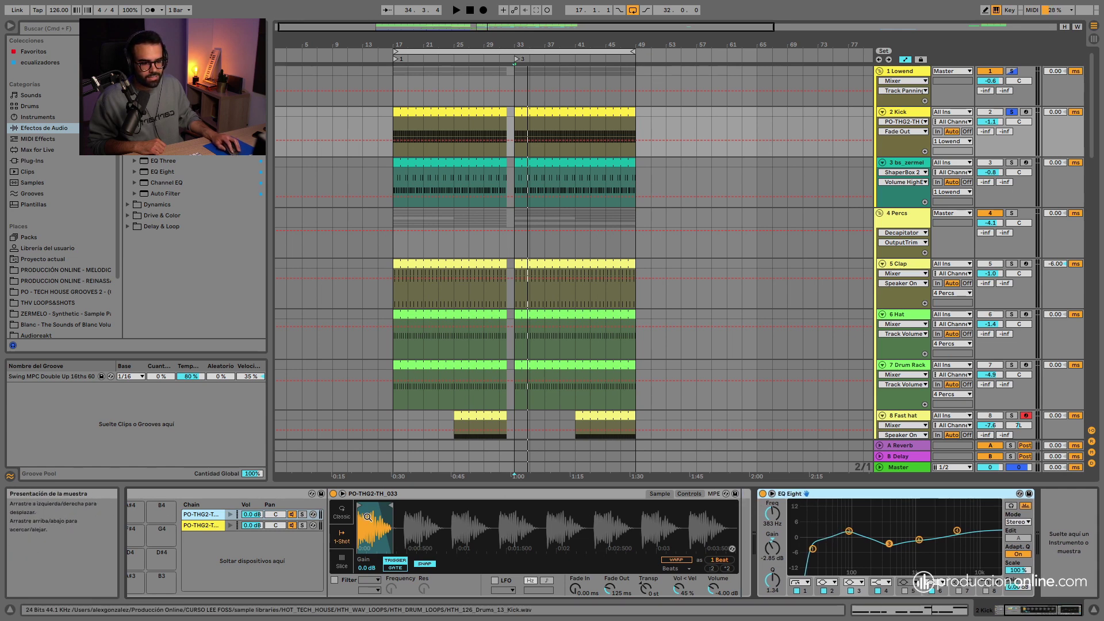
{"action": "left_click", "coordinate": [207, 527]}
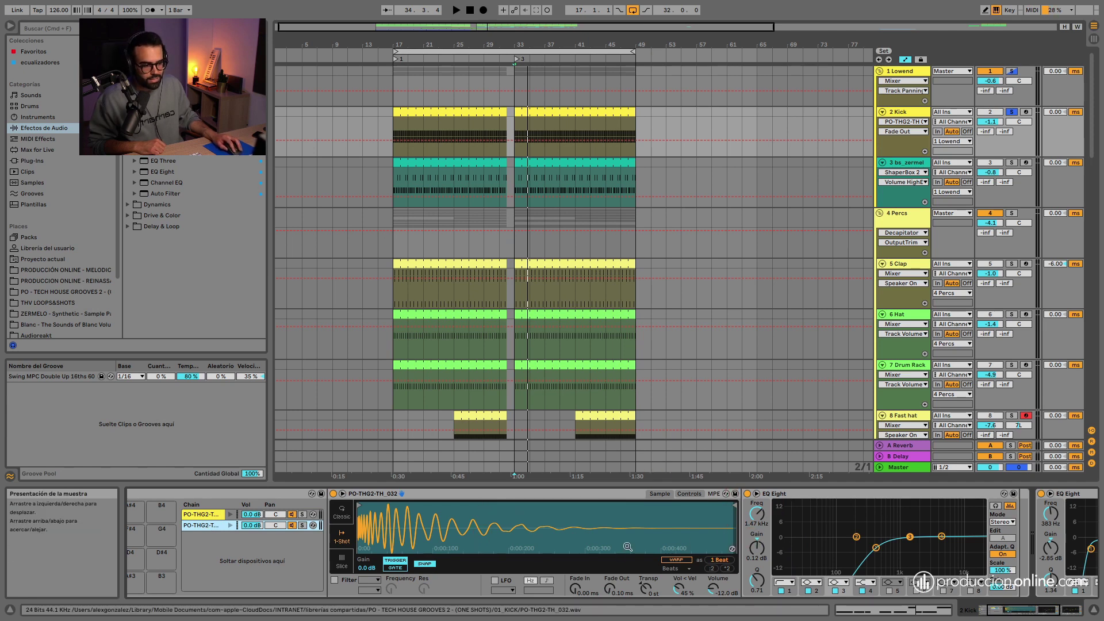
Examine the curve of the EQ Eight that follows the whole Kick Drum Rack in its enlarged display
{"action": "left_click_drag", "start_coordinate": [1028, 609], "coordinate": [1077, 611]}
{"action": "left_click", "coordinate": [801, 495]}
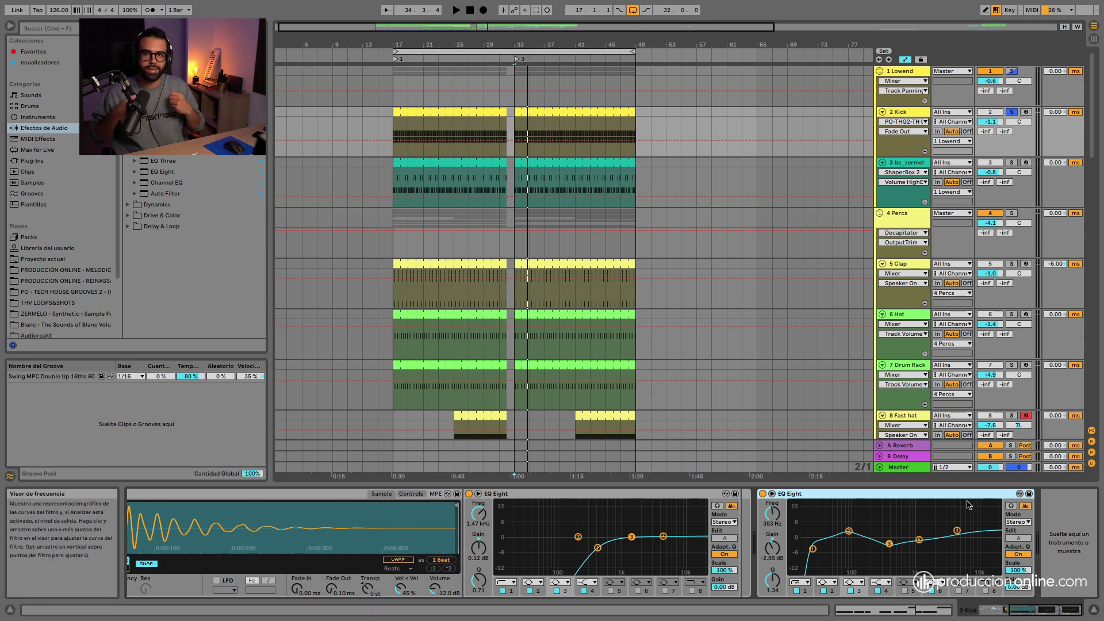
{"action": "left_click", "coordinate": [772, 494]}
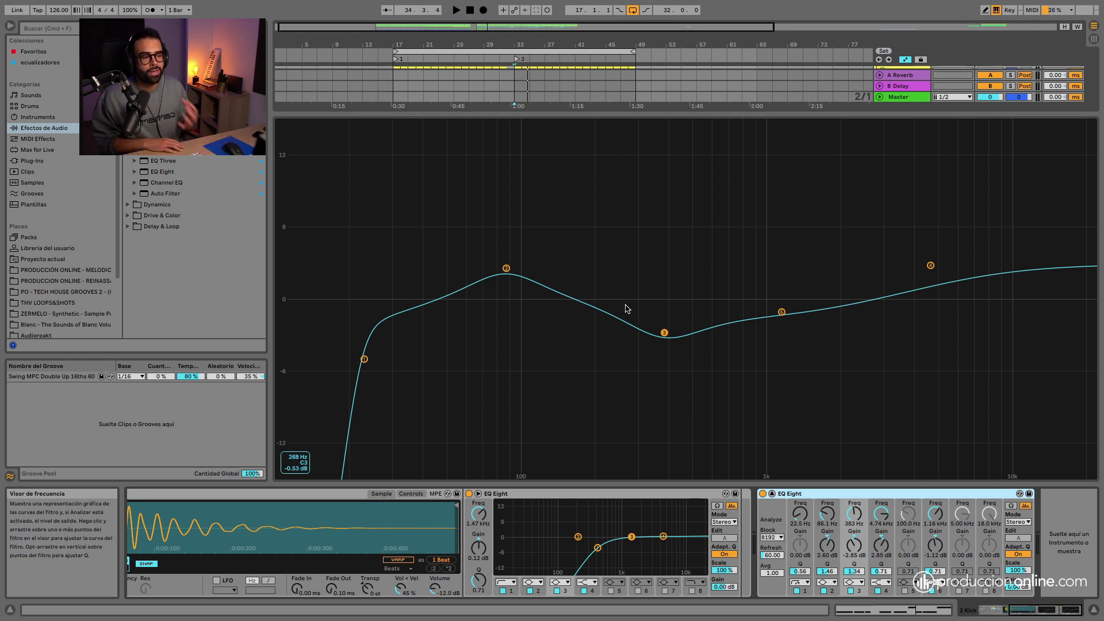
{"action": "mouse_move", "coordinate": [626, 305]}
{"action": "left_mouse_down"}
{"action": "mouse_move", "coordinate": [669, 250]}
{"action": "mouse_move", "coordinate": [791, 281]}
{"action": "left_mouse_up"}
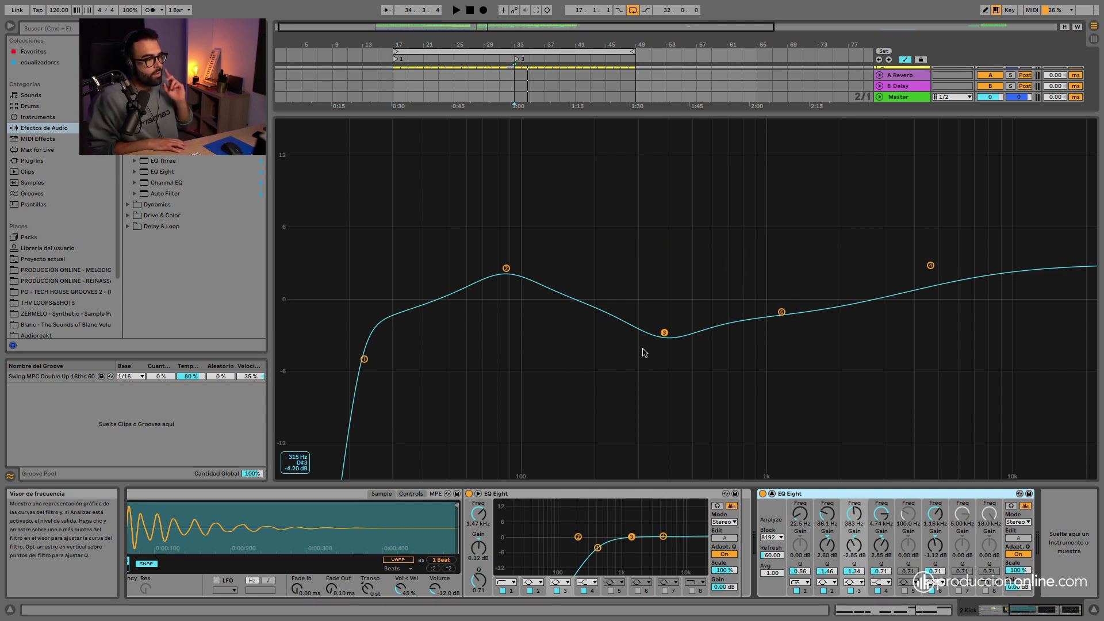
{"action": "left_click_drag", "start_coordinate": [769, 307], "coordinate": [902, 250]}
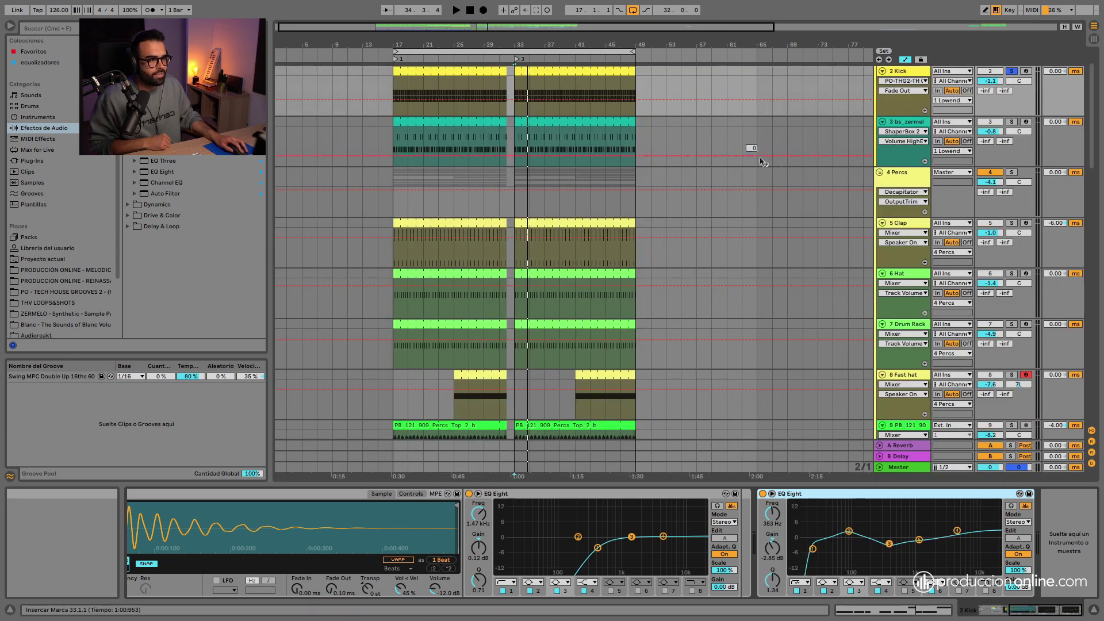
Play the soloed Kick track from locator 3, and stop playback
{"action": "scroll", "coordinate": [762, 162], "scroll_direction": "up", "scroll_amount": 1}
{"action": "left_click", "coordinate": [517, 59]}
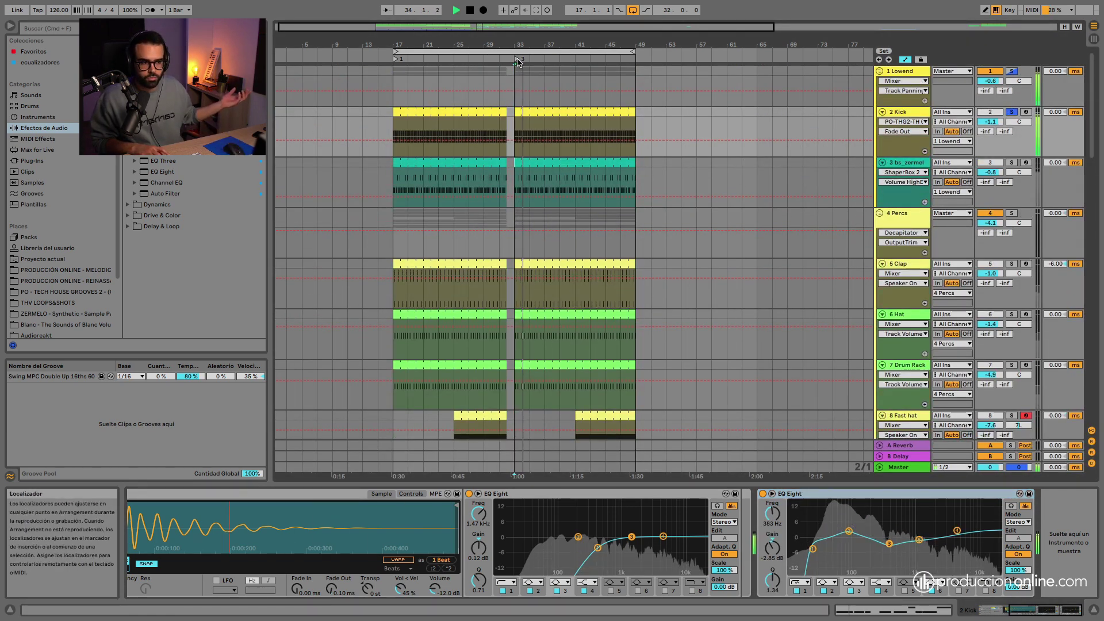
{"action": "key", "text": "space"}
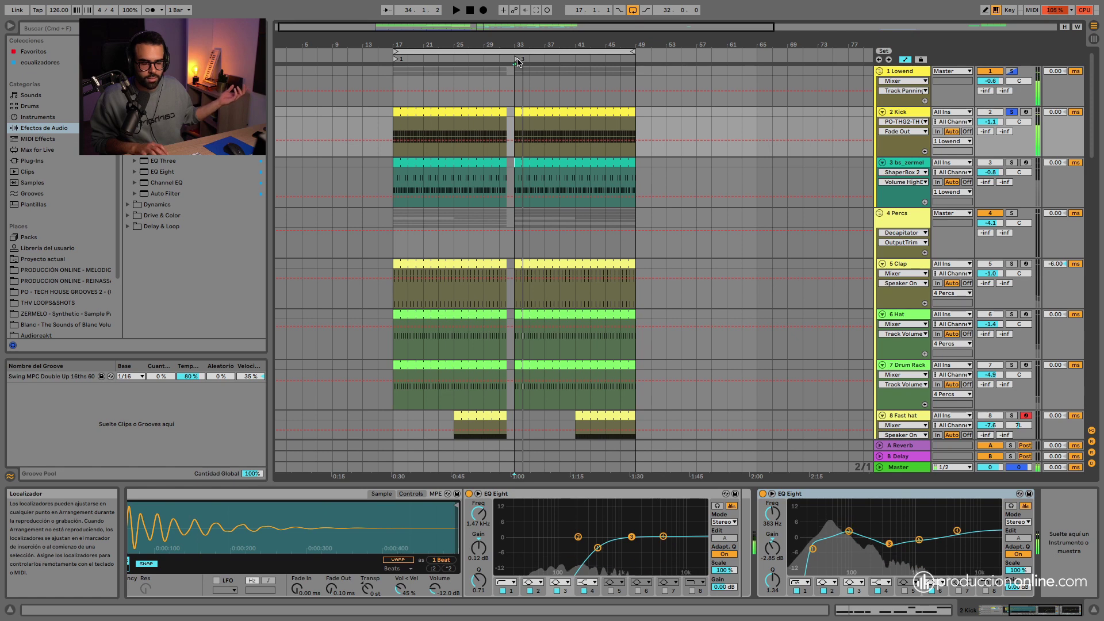
Show the bs_zermelo bass track's devices, examine its Saturator, and enlarge its EQ Eight curve
{"action": "left_click", "coordinate": [890, 168]}
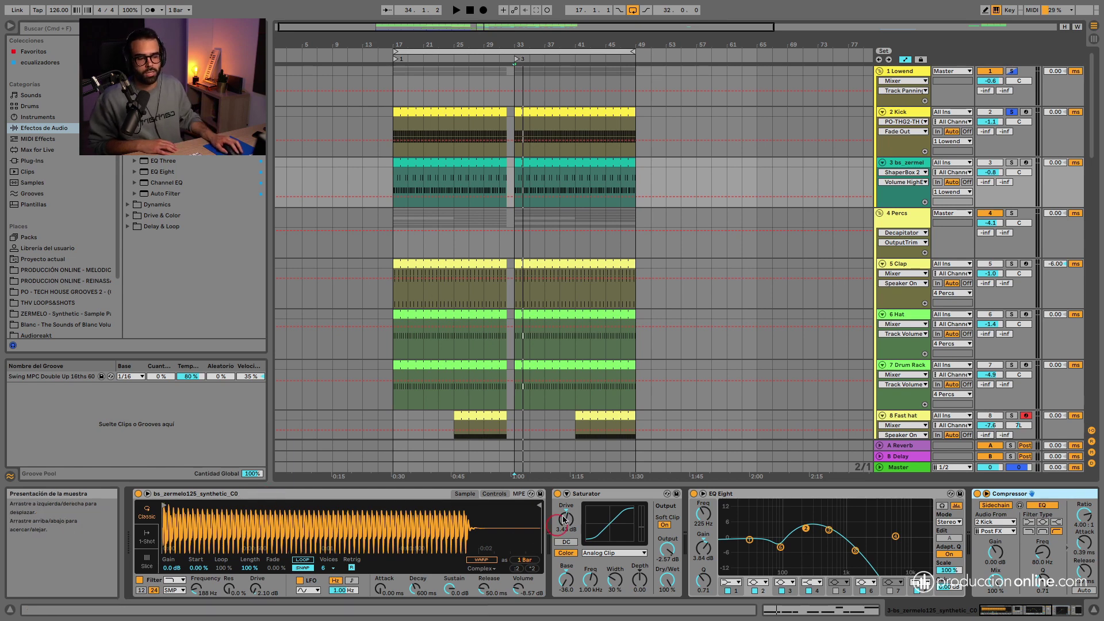
{"action": "left_click", "coordinate": [596, 498]}
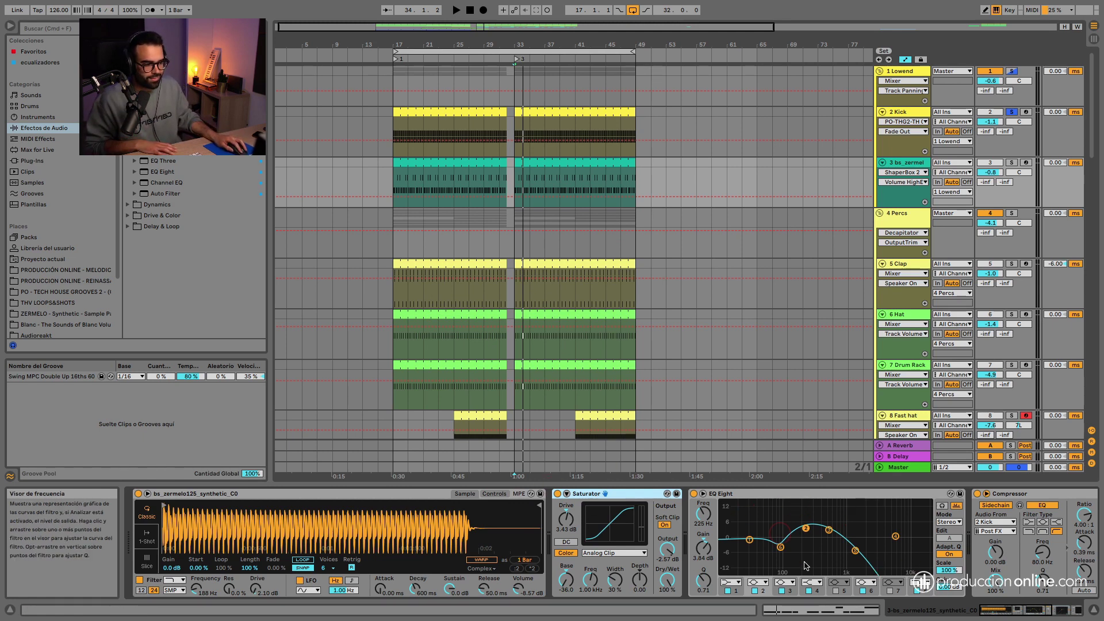
{"action": "left_click", "coordinate": [716, 494]}
{"action": "left_click", "coordinate": [703, 494]}
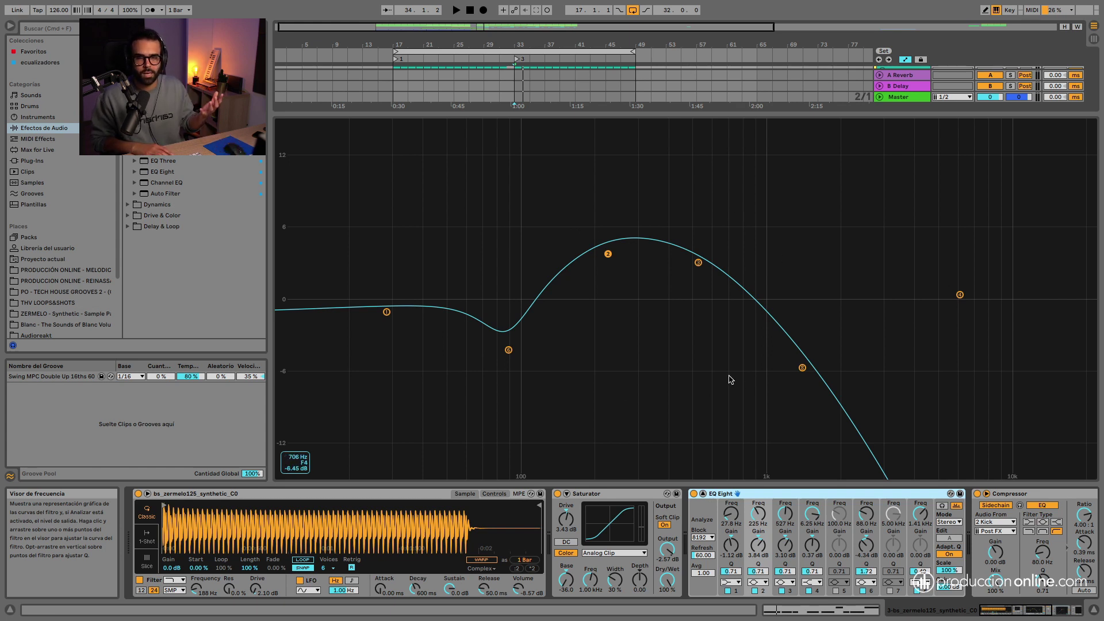
Solo the bs_zermelo bass track and play it with the EQ Eight display enlarged, stopping after a short listen
{"action": "key", "text": "space"}
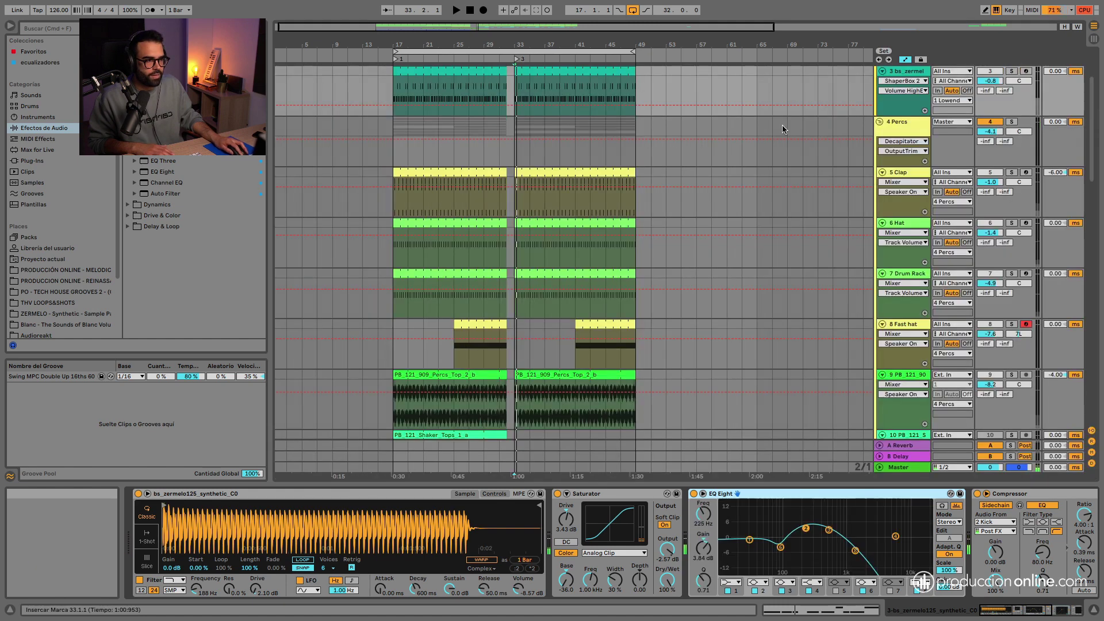
{"action": "scroll", "coordinate": [782, 129], "scroll_direction": "up", "scroll_amount": 2}
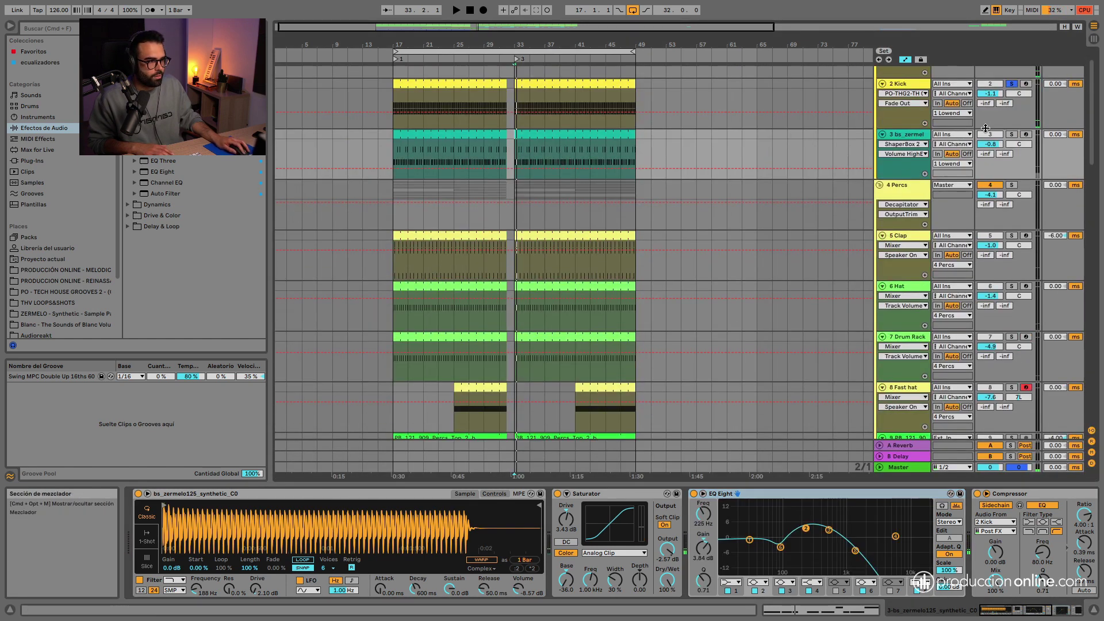
{"action": "left_click", "coordinate": [1012, 134]}
{"action": "key", "text": "space"}
{"action": "left_click", "coordinate": [703, 494]}
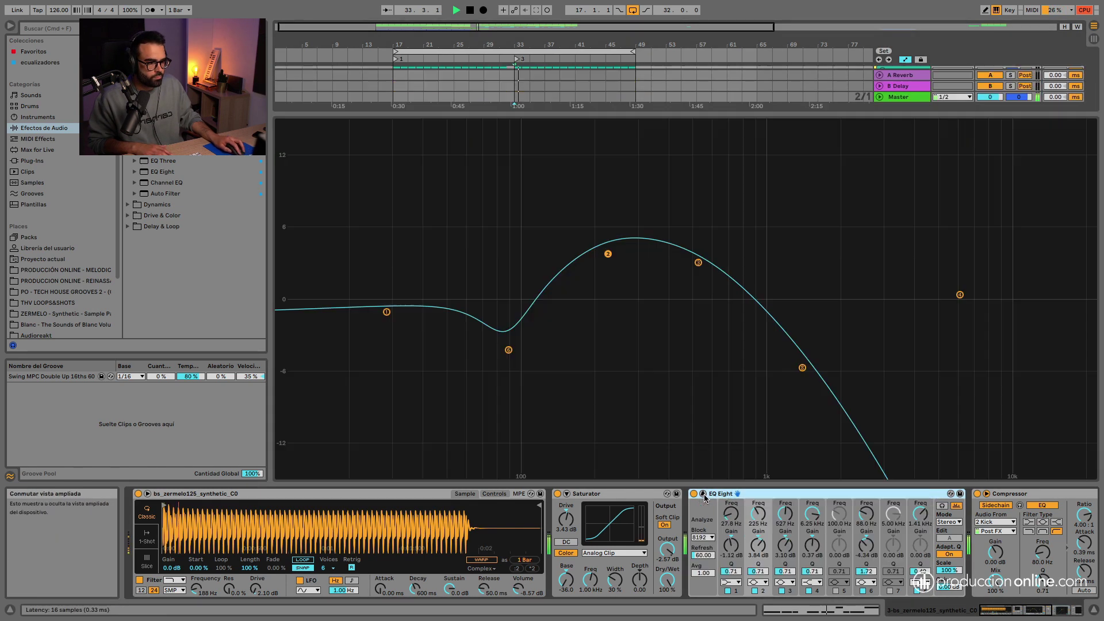
{"action": "key", "text": "space"}
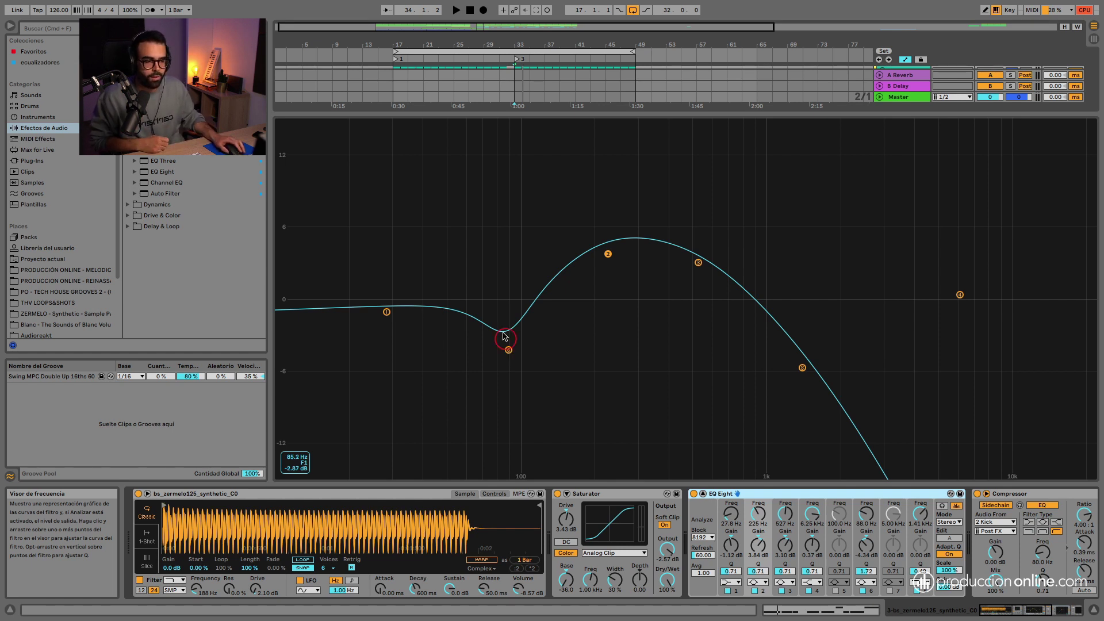
Audition the soloed bass in short passes while examining the boosts and cuts of its EQ Eight curve
{"action": "key", "text": "space"}
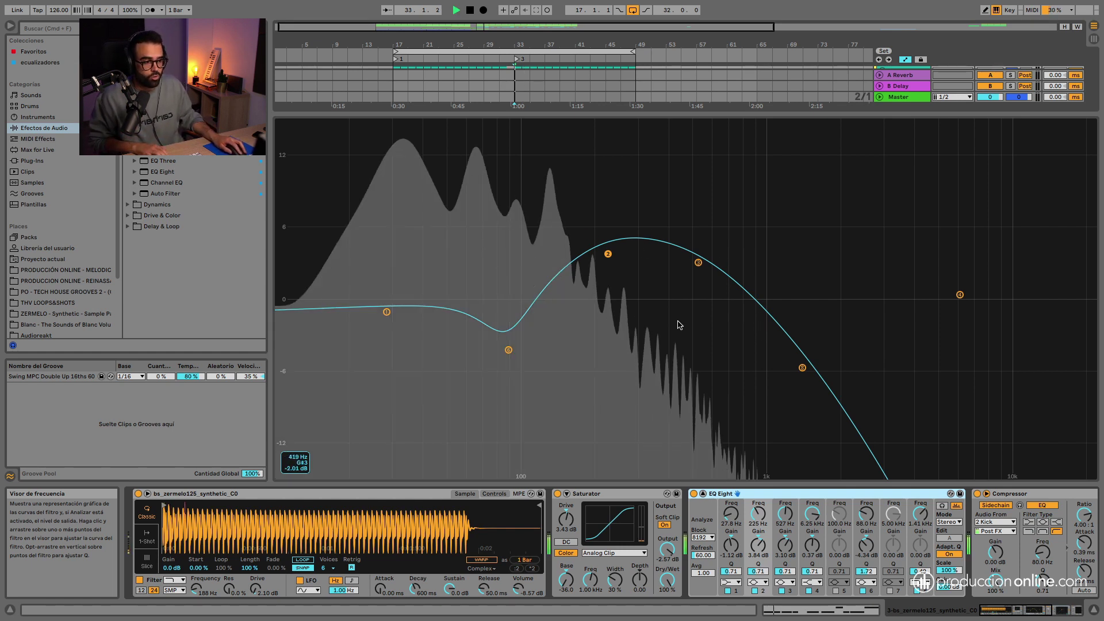
{"action": "key", "text": "space"}
{"action": "left_click", "coordinate": [621, 237]}
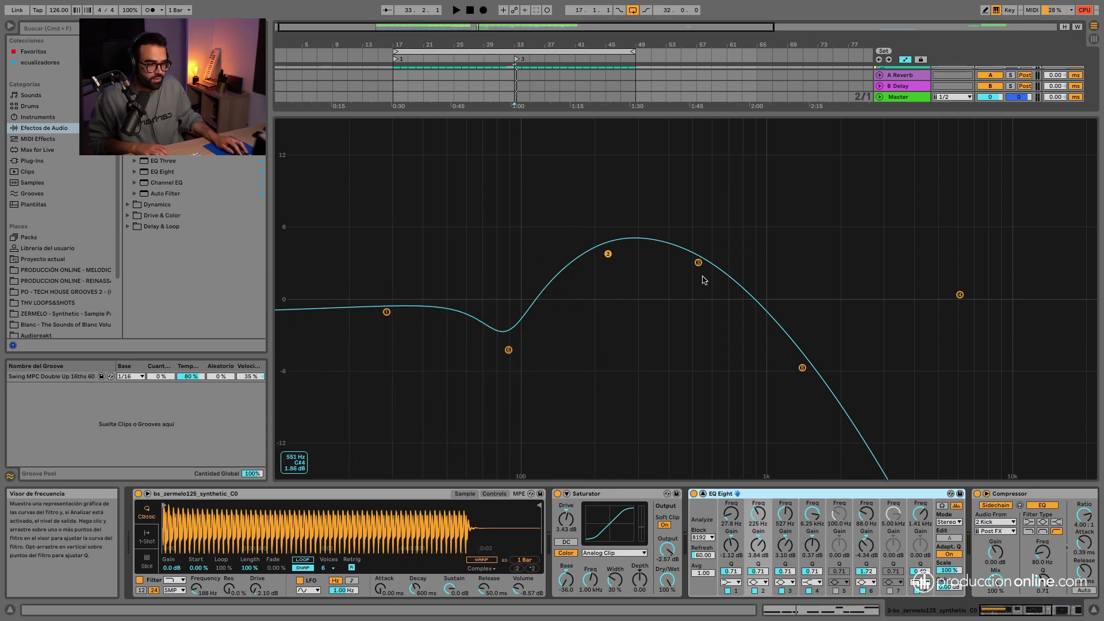
{"action": "key", "text": "space"}
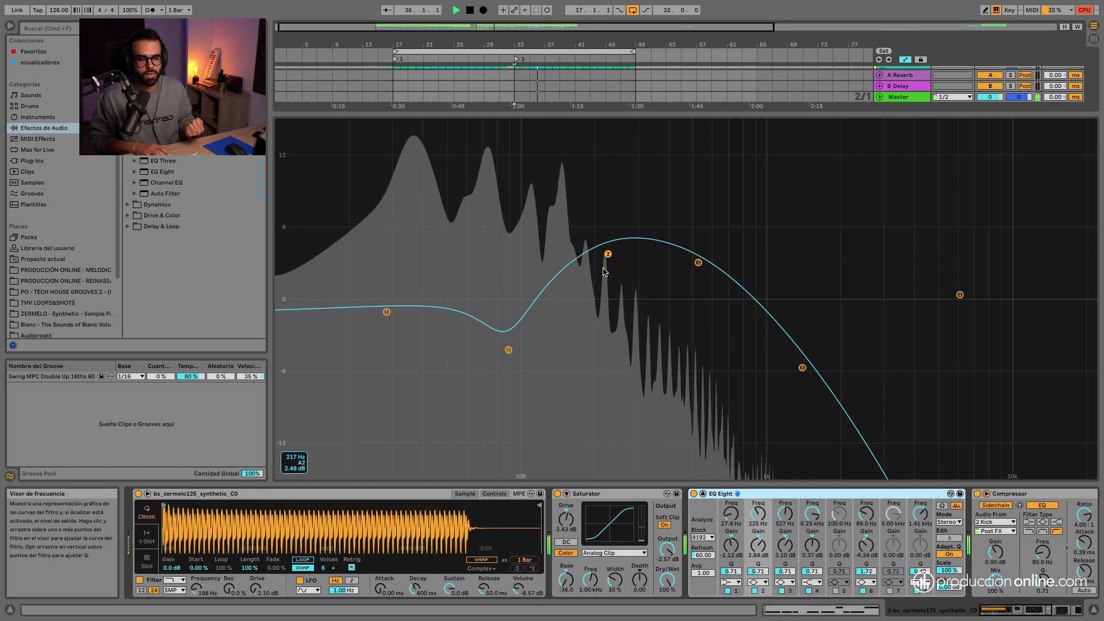
{"action": "key", "text": "space"}
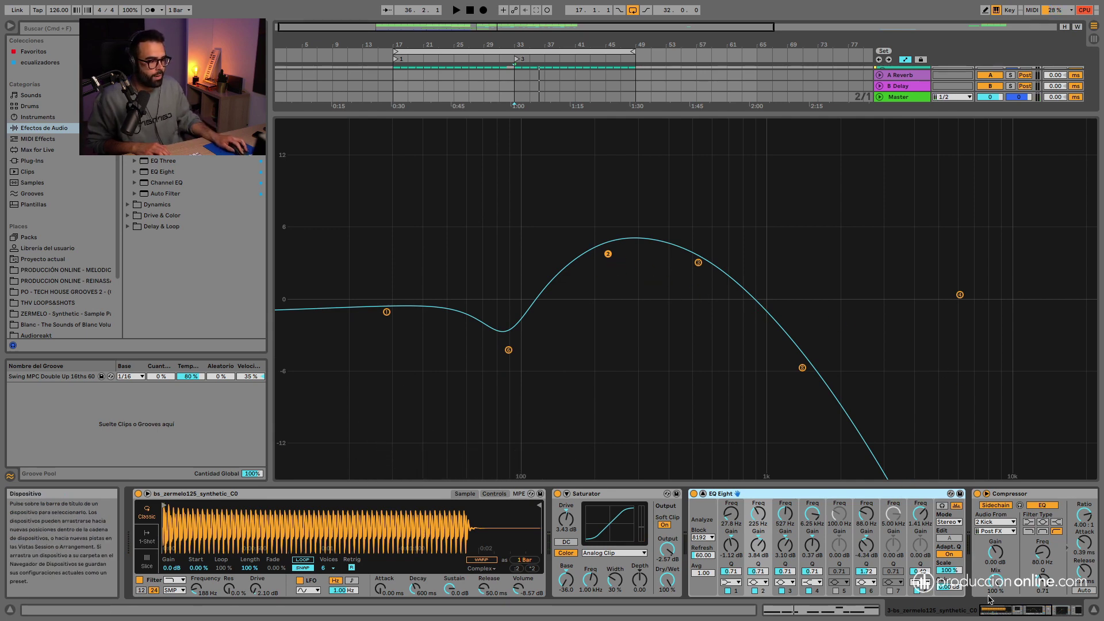
Examine the bass sample and the sidechain Compressor fed by the Kick, playing the bass briefly to check gain reduction
{"action": "mouse_move", "coordinate": [296, 521]}
{"action": "left_mouse_down"}
{"action": "mouse_move", "coordinate": [297, 549]}
{"action": "mouse_move", "coordinate": [296, 509]}
{"action": "left_mouse_up"}
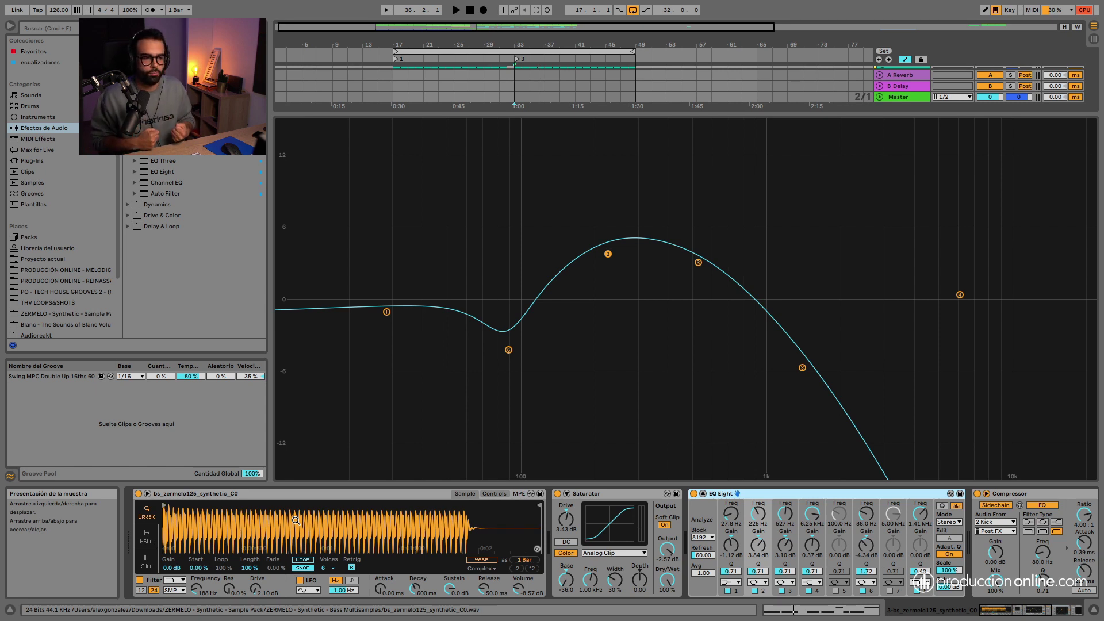
{"action": "left_click", "coordinate": [415, 516]}
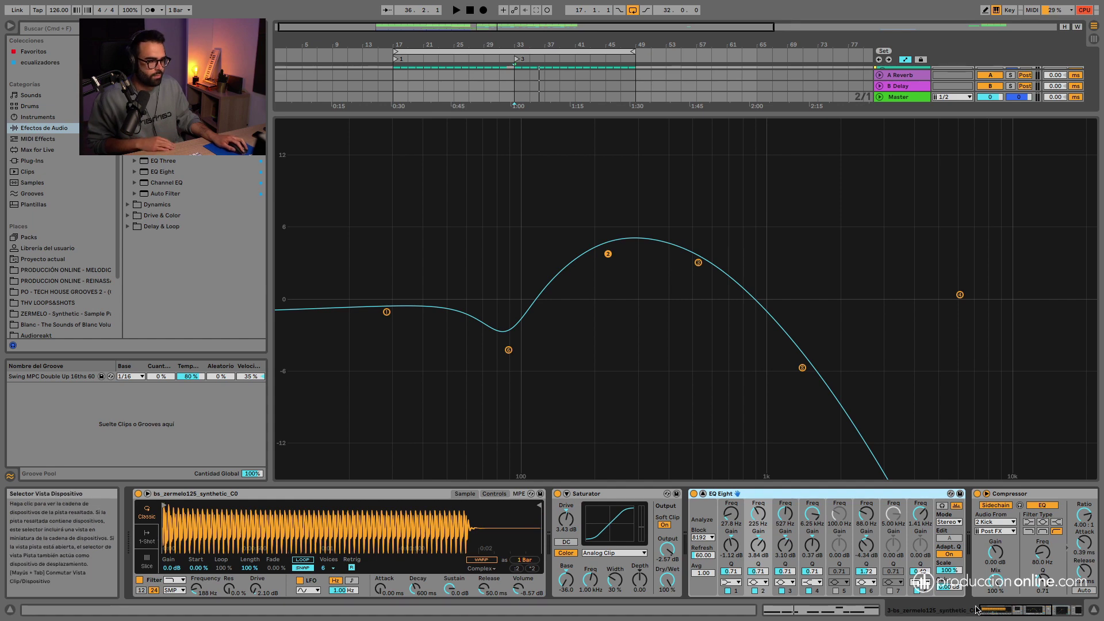
{"action": "scroll", "coordinate": [814, 580], "scroll_direction": "right", "scroll_amount": 5}
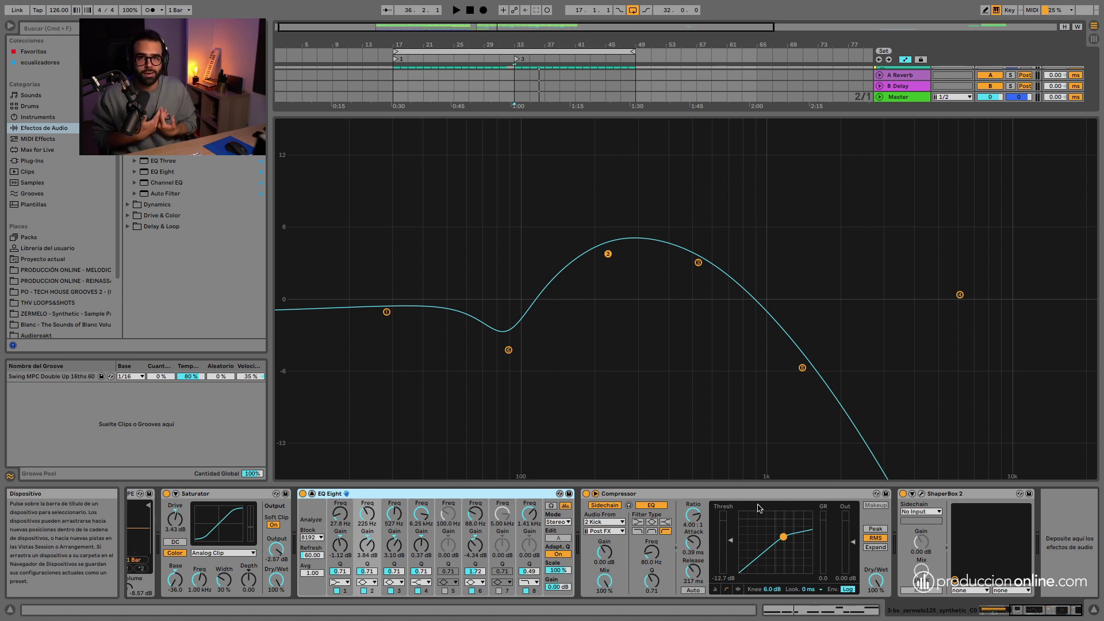
{"action": "key", "text": "space"}
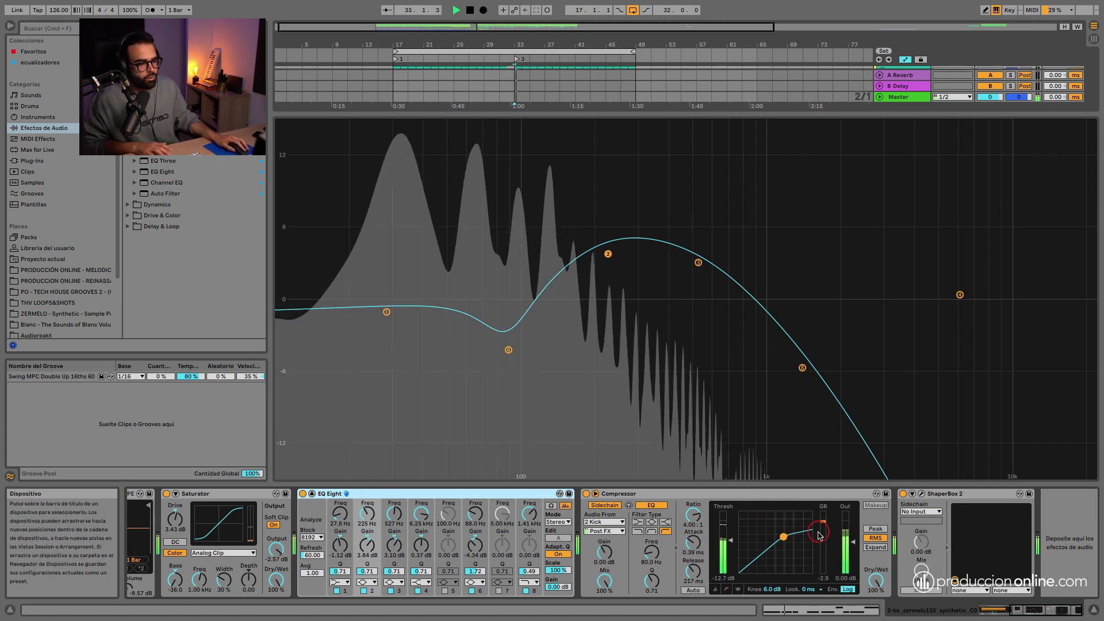
{"action": "key", "text": "space"}
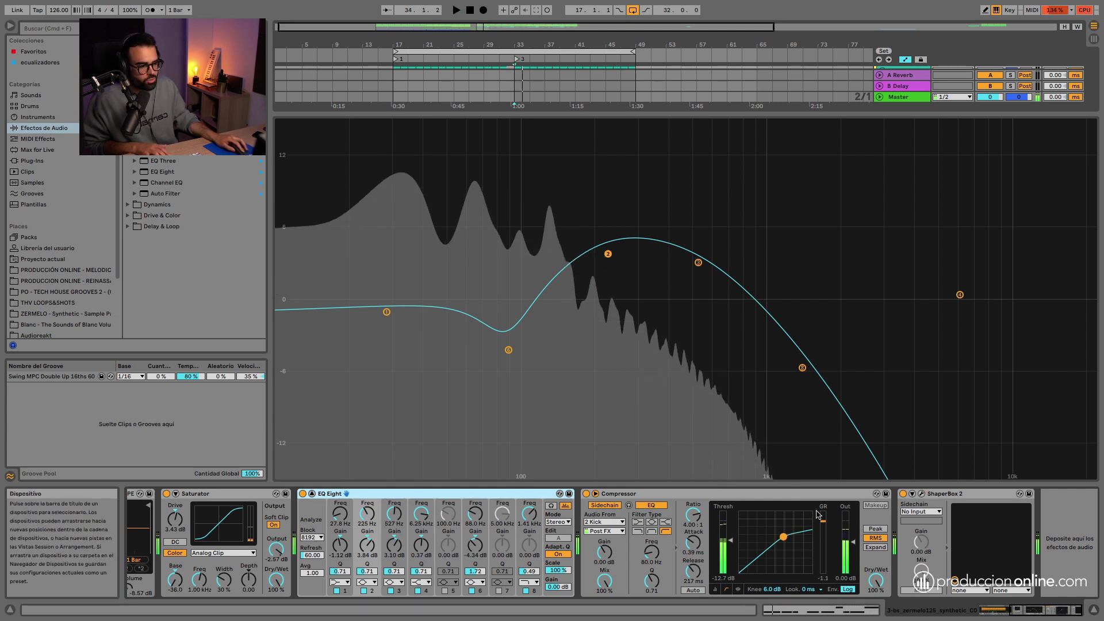
Open the bass track's ShaperBox 2 window, examine its volume curve with a short playback, and close the window
{"action": "left_click", "coordinate": [923, 494]}
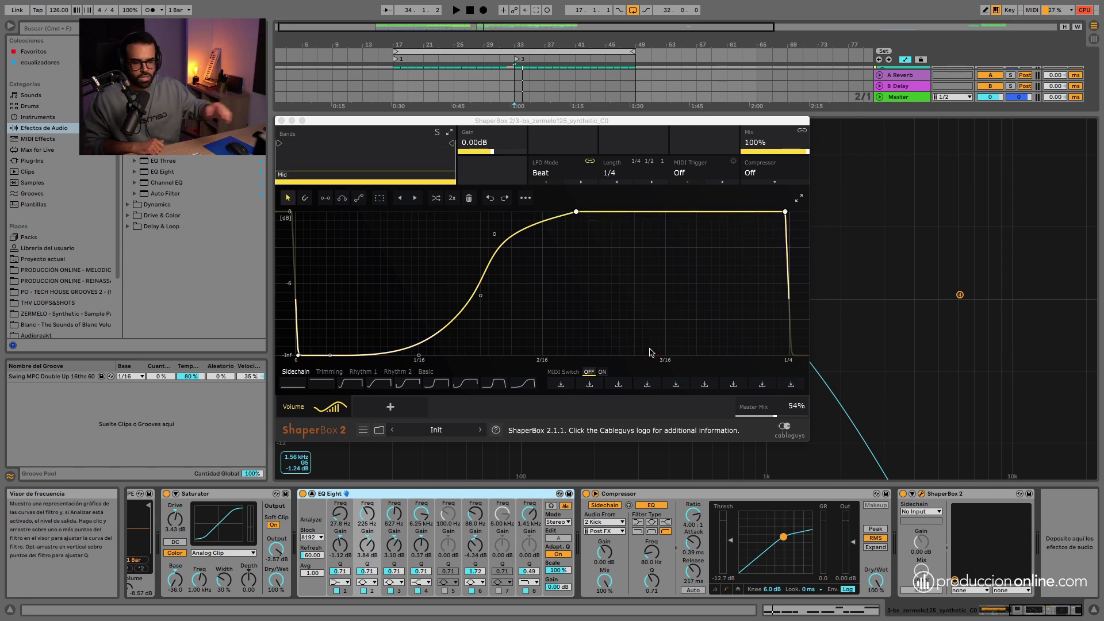
{"action": "left_click", "coordinate": [760, 366]}
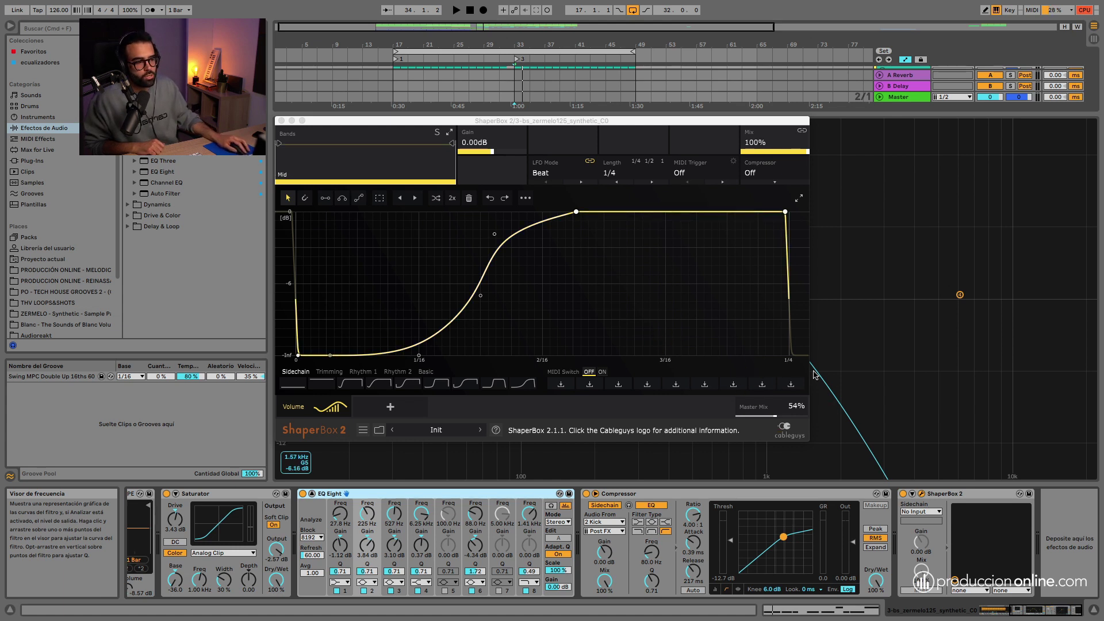
{"action": "left_click", "coordinate": [797, 388]}
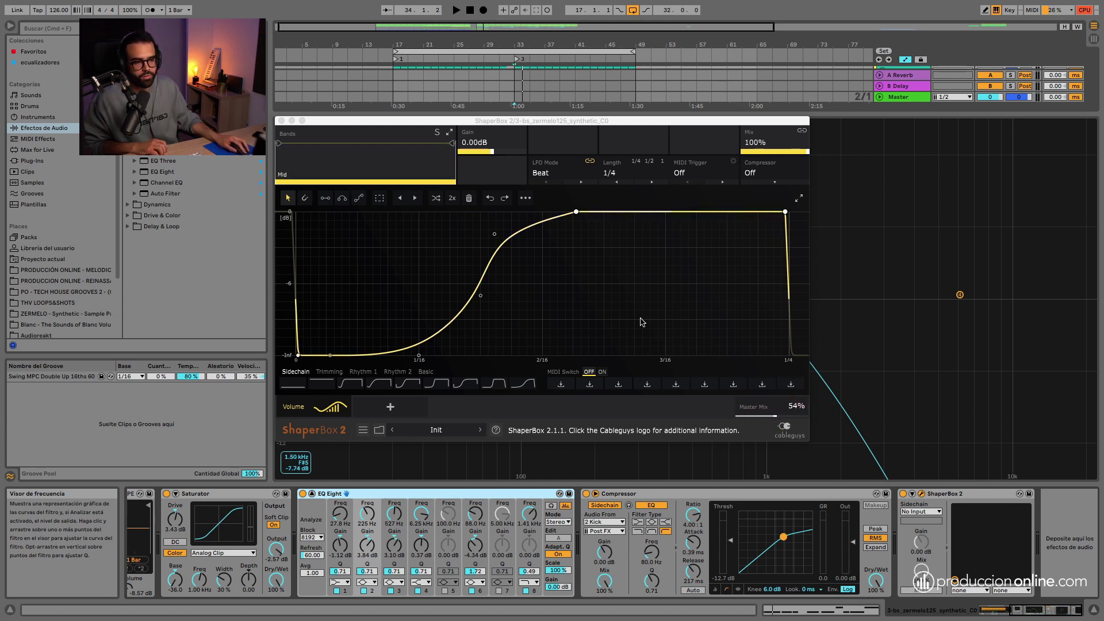
{"action": "key", "text": "space"}
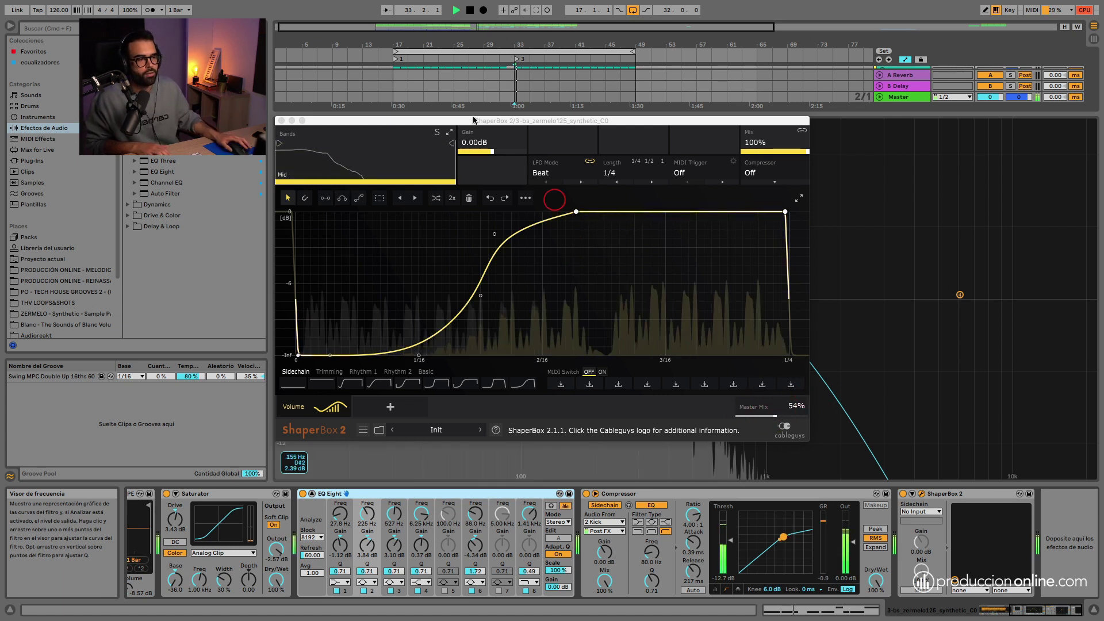
{"action": "left_click", "coordinate": [280, 121]}
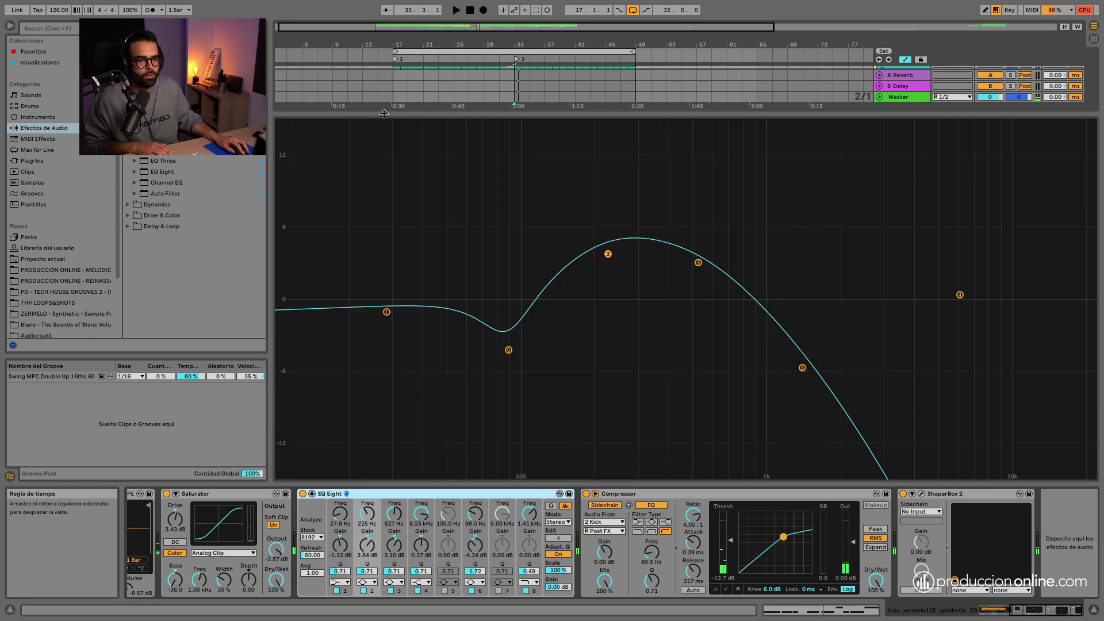
Collapse the enlarged EQ Eight and show the Kick track's devices, followed by the Lowend group's Glue Compressor and Auto Filter
{"action": "left_click", "coordinate": [311, 493]}
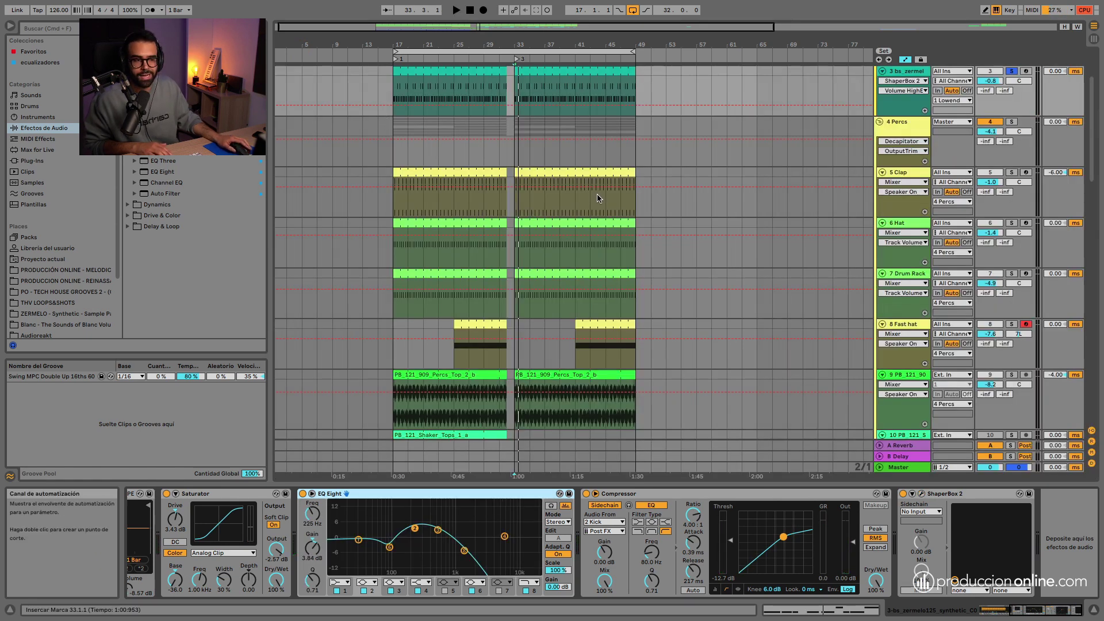
{"action": "scroll", "coordinate": [661, 198], "scroll_direction": "up", "scroll_amount": 4}
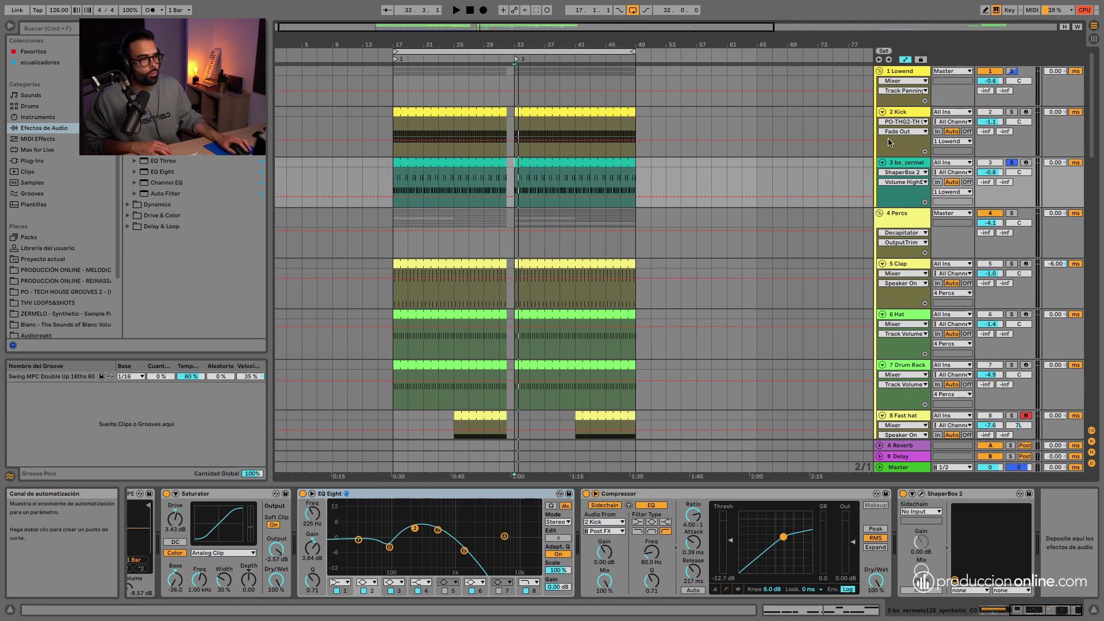
{"action": "left_click", "coordinate": [919, 111]}
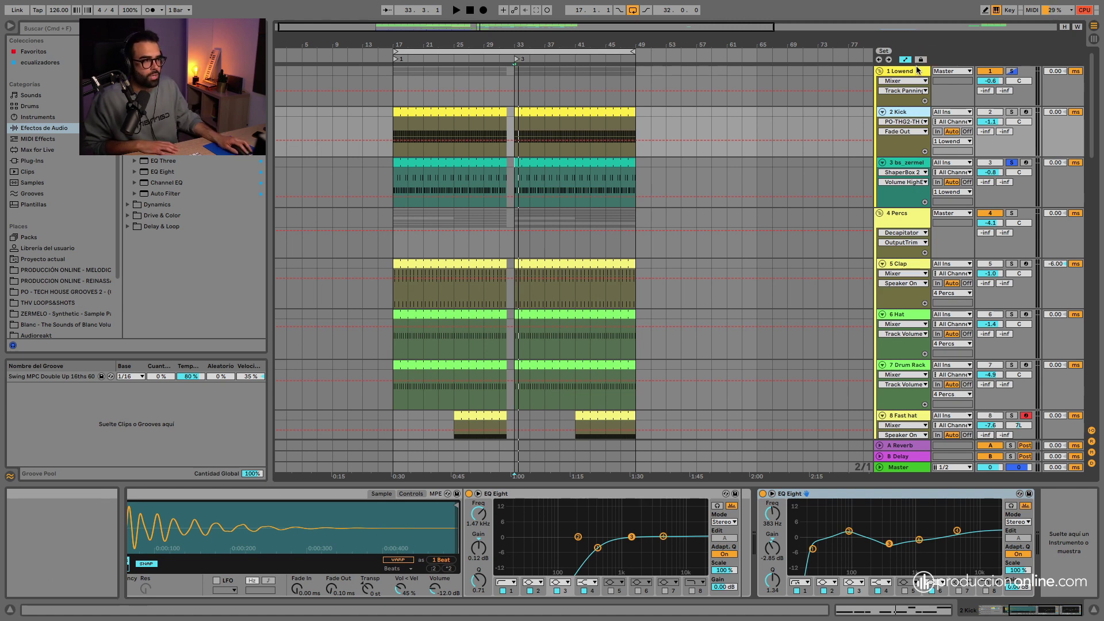
{"action": "left_click", "coordinate": [895, 72]}
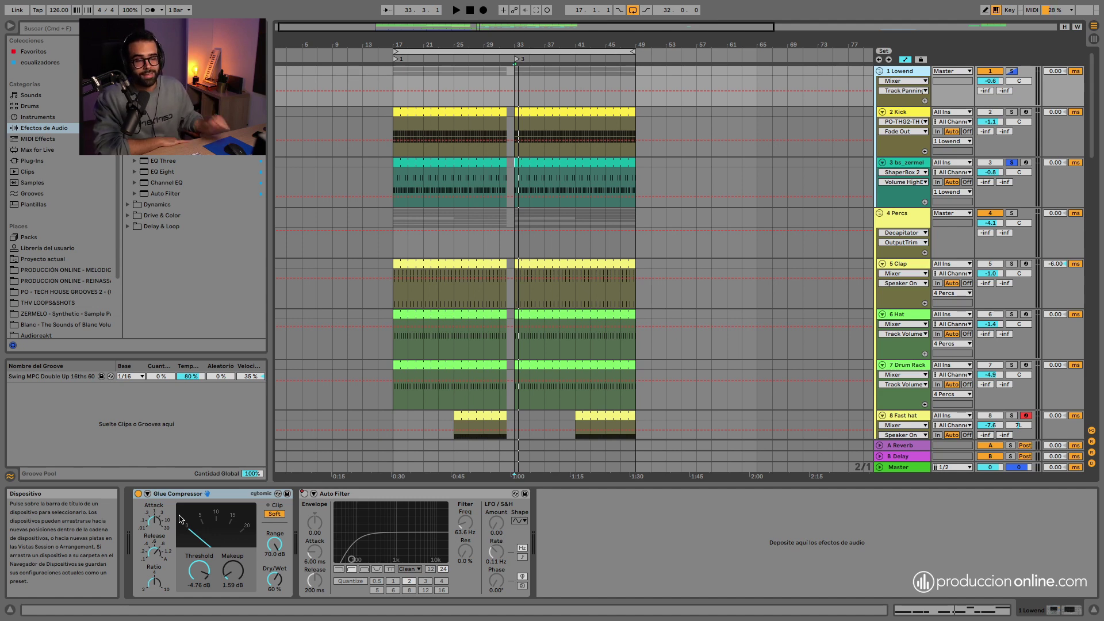
Examine the MIDI notes of the bass clip in the second section, and close the clip view
{"action": "double_click", "coordinate": [553, 165]}
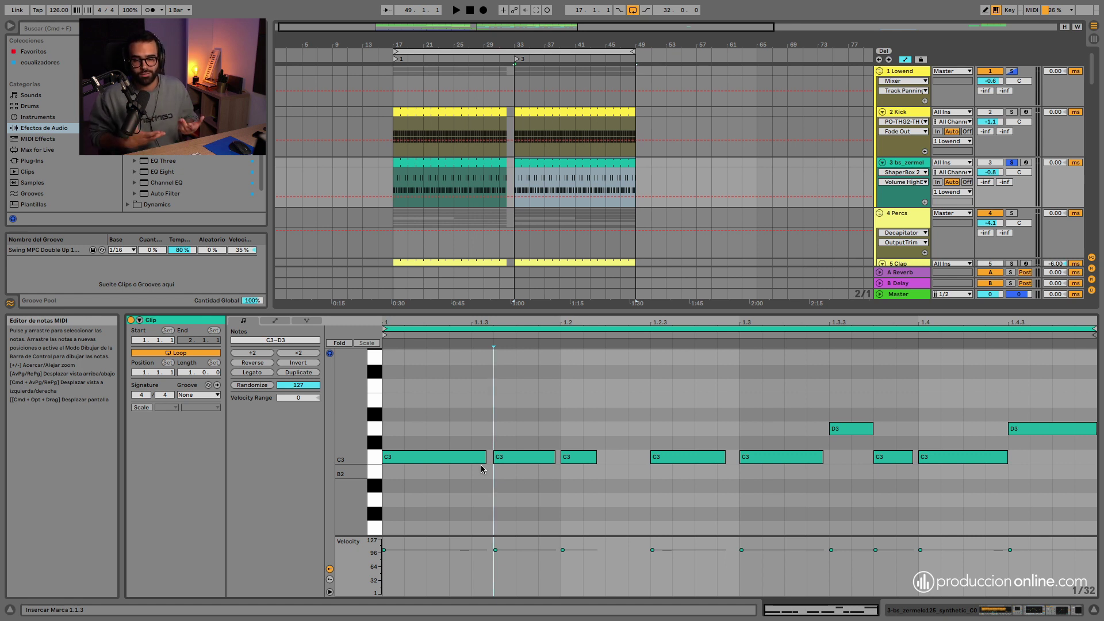
{"action": "double_click", "coordinate": [540, 311]}
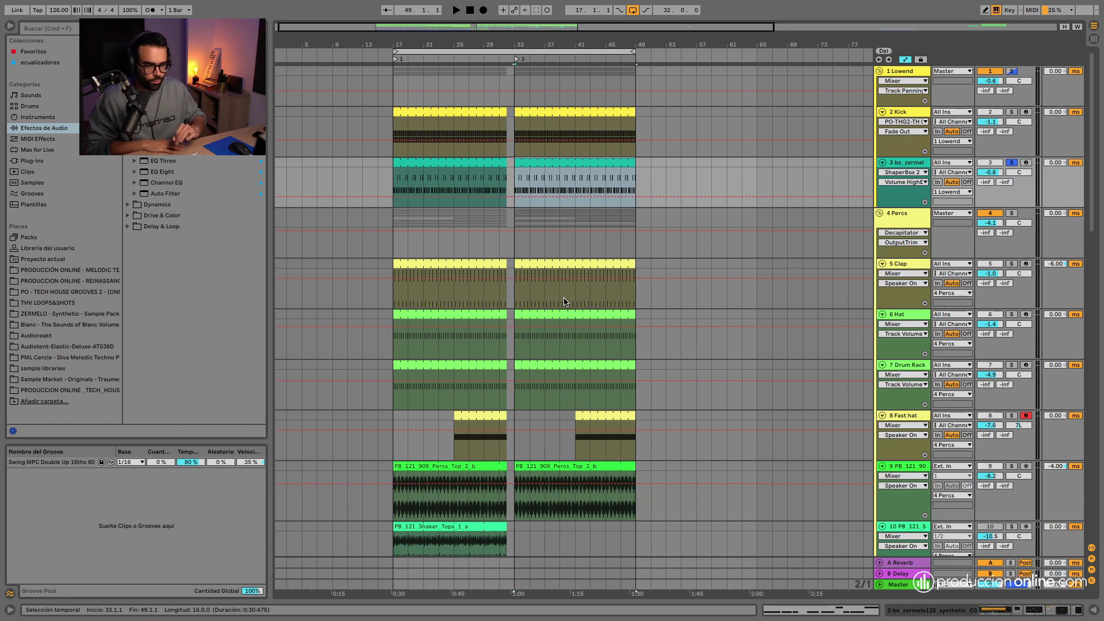
Solo the Percs group in place of the bass and play it from the middle of the first section
{"action": "left_click", "coordinate": [912, 223]}
{"action": "left_click", "coordinate": [1010, 216]}
{"action": "scroll", "coordinate": [547, 233], "scroll_direction": "down", "scroll_amount": 1}
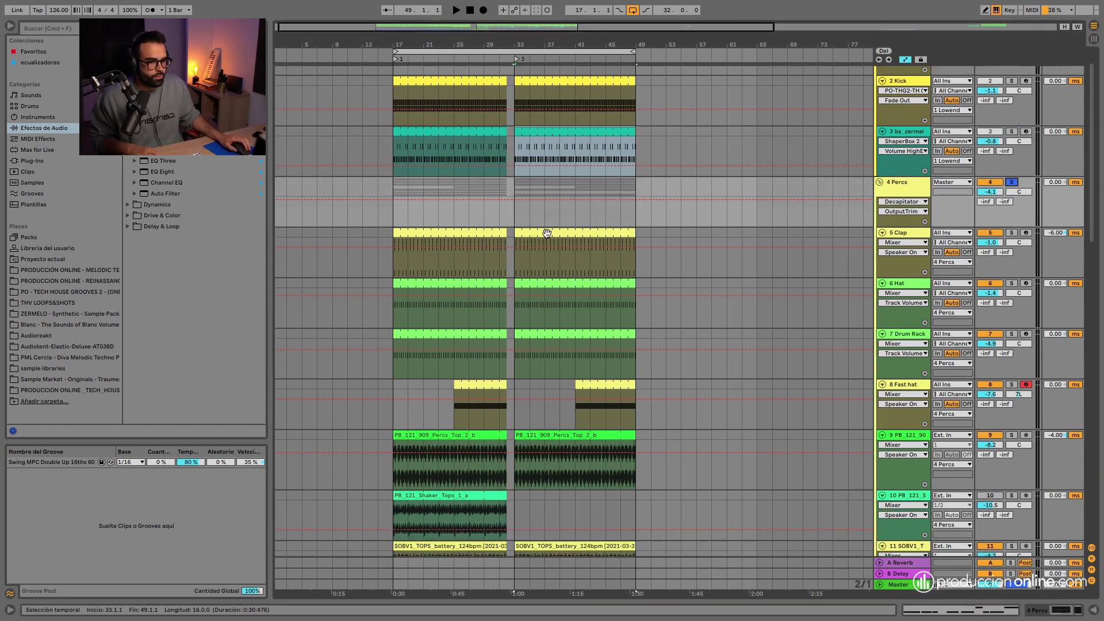
{"action": "left_click", "coordinate": [464, 58]}
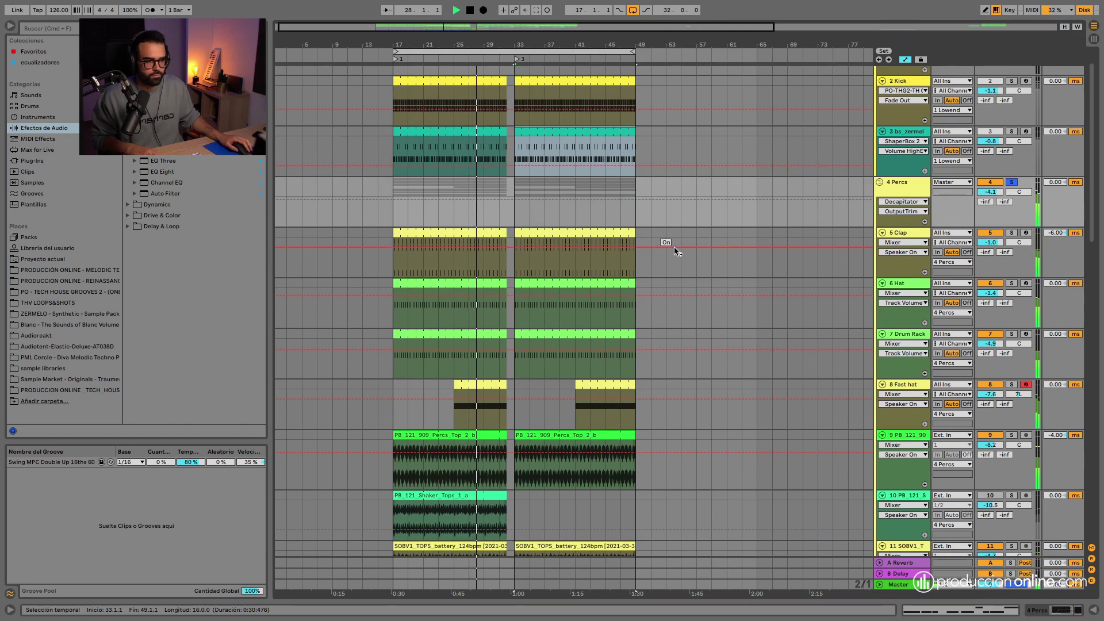
Stop the playback and show the Clap track's Drum Rack and devices
{"action": "key", "text": "space"}
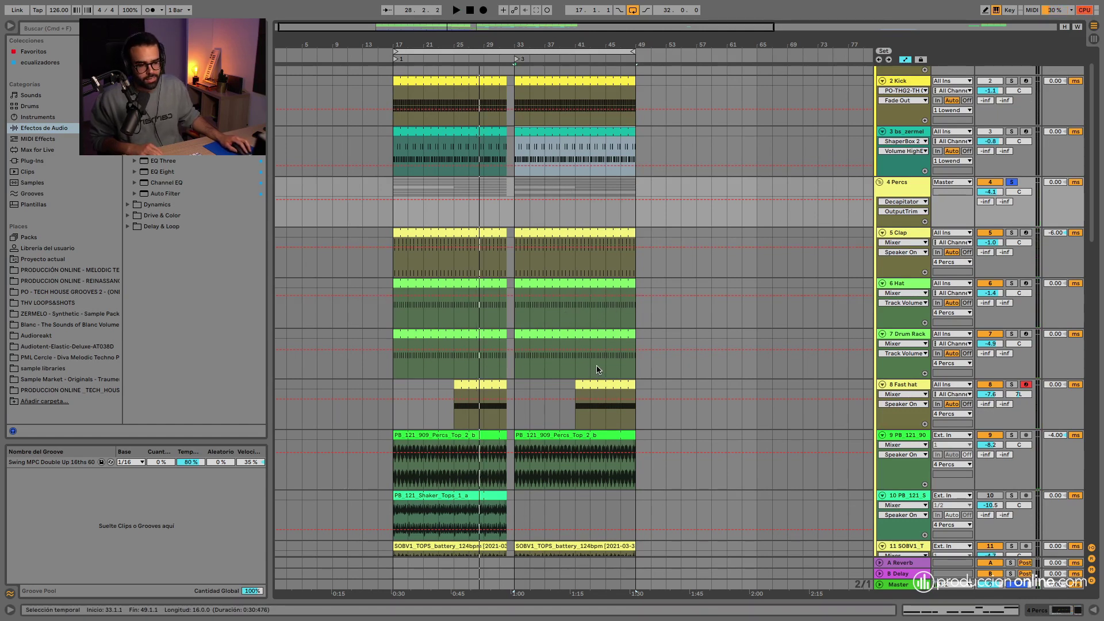
{"action": "scroll", "coordinate": [543, 429], "scroll_direction": "down", "scroll_amount": 2}
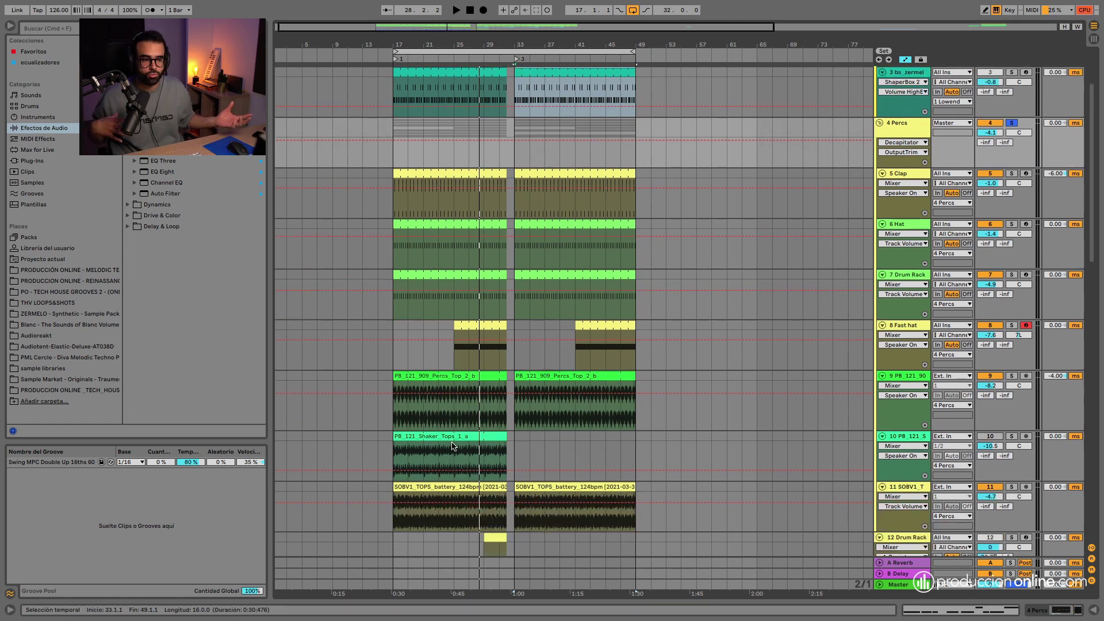
{"action": "left_click", "coordinate": [706, 390]}
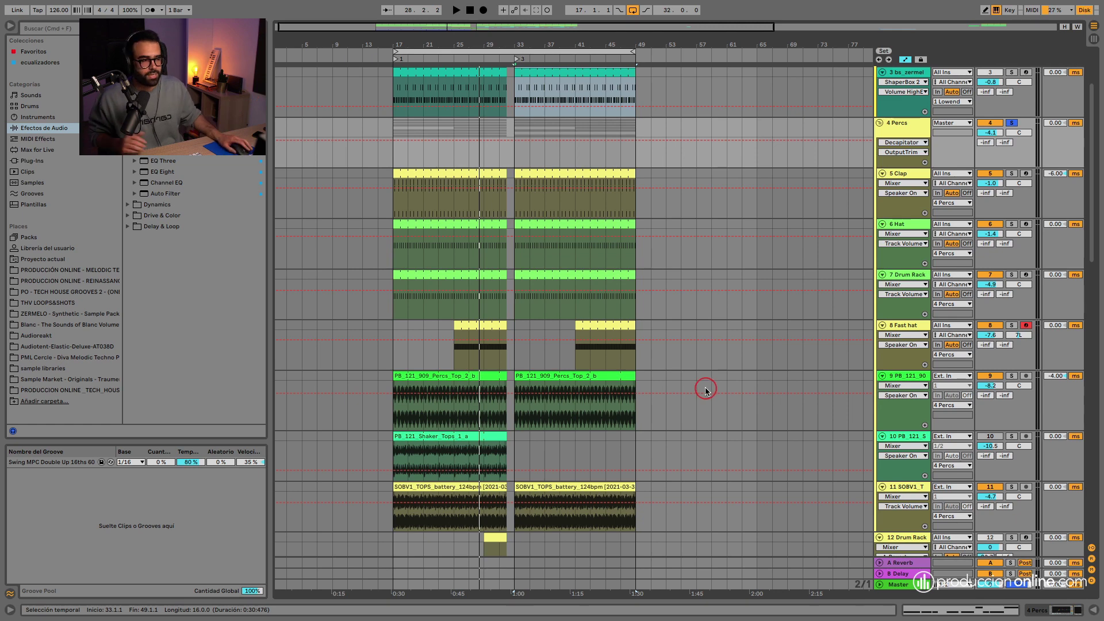
{"action": "scroll", "coordinate": [677, 313], "scroll_direction": "up", "scroll_amount": 2}
{"action": "left_click_drag", "start_coordinate": [554, 39], "coordinate": [554, 39]}
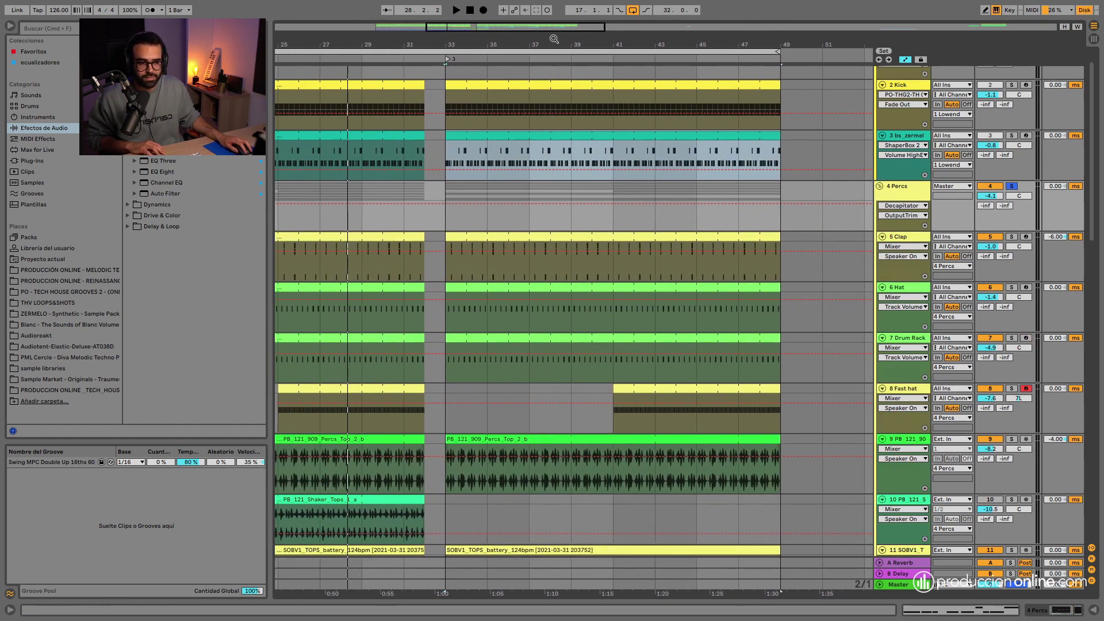
{"action": "double_click", "coordinate": [897, 237]}
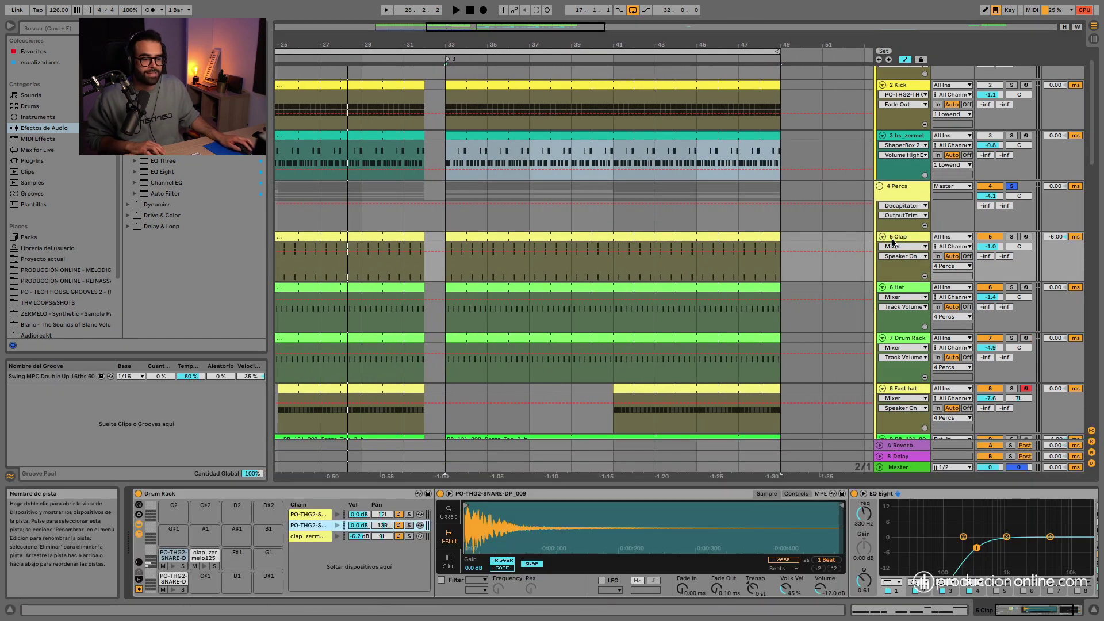
Audition the Clap rack's PO-THG2-SNARE-DP_004 and PO-THG2-SNARE-DP_009 chains, and show the latter's EQ Eight
{"action": "left_click", "coordinate": [308, 552]}
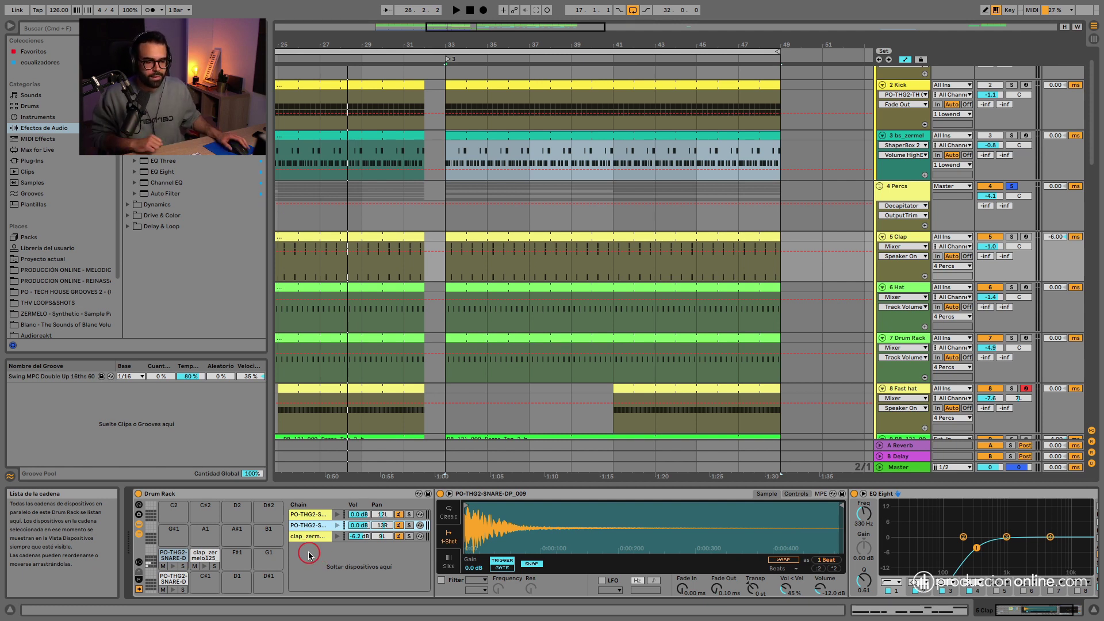
{"action": "left_click", "coordinate": [322, 515]}
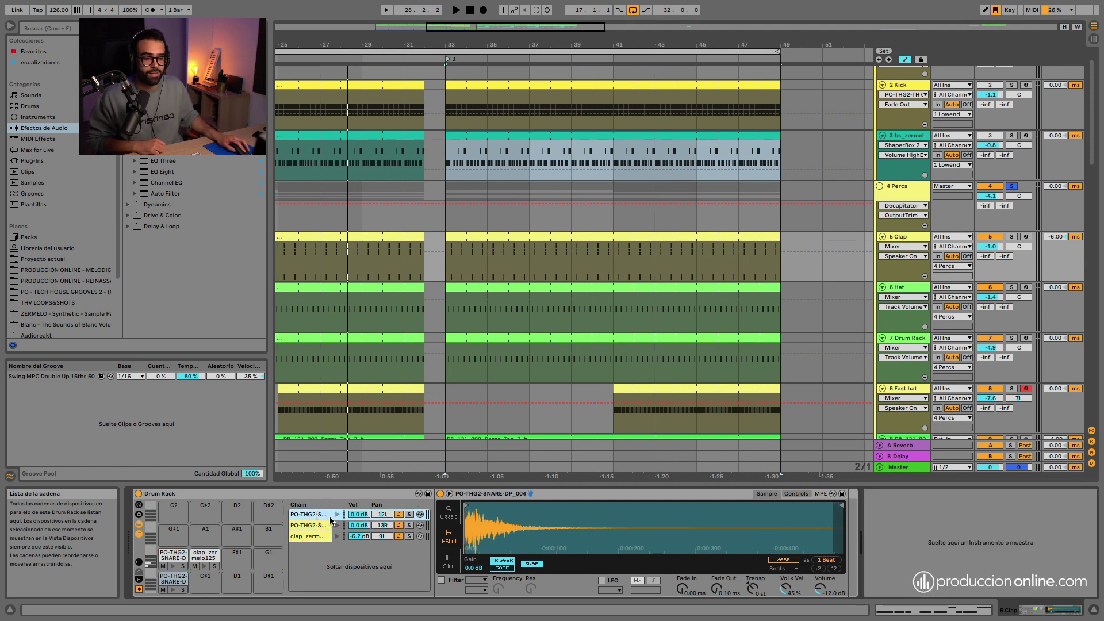
{"action": "left_click", "coordinate": [337, 515]}
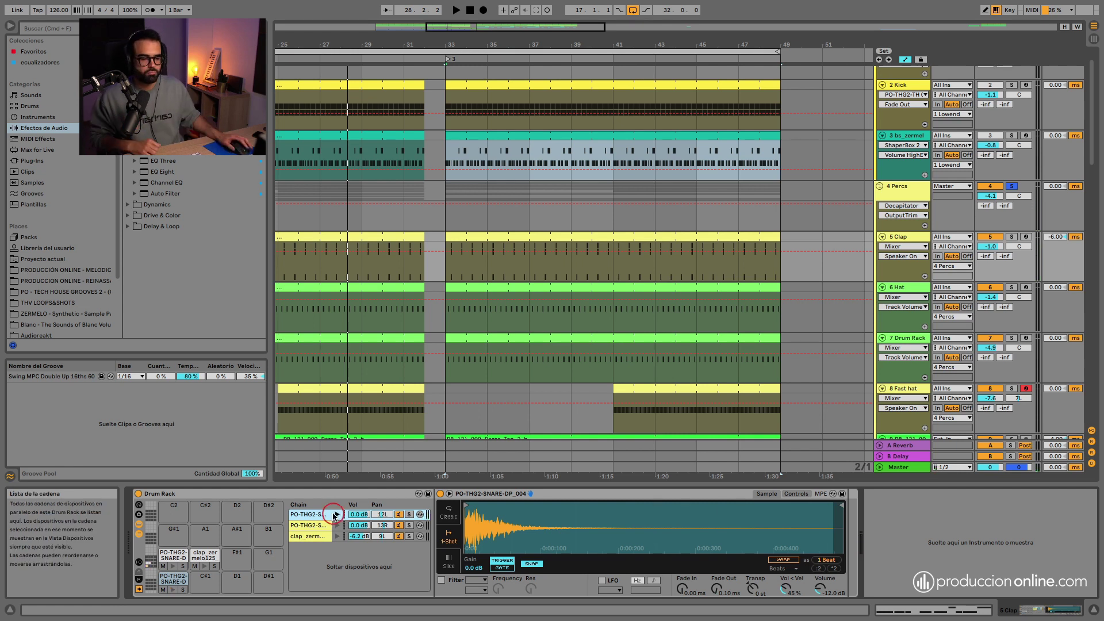
{"action": "left_click", "coordinate": [337, 525]}
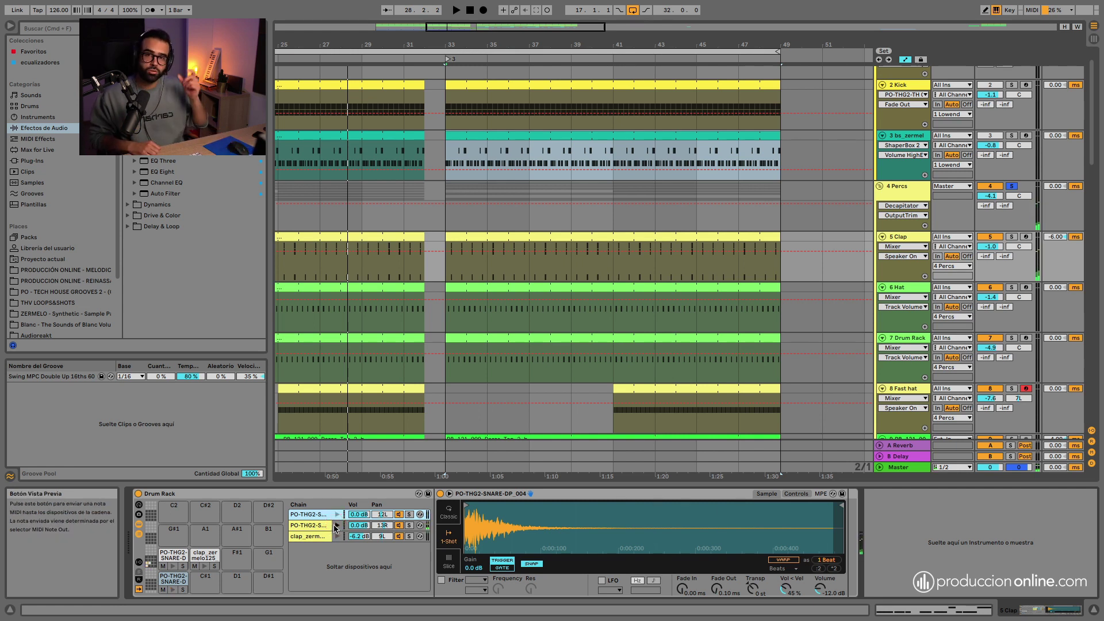
{"action": "left_click", "coordinate": [315, 526]}
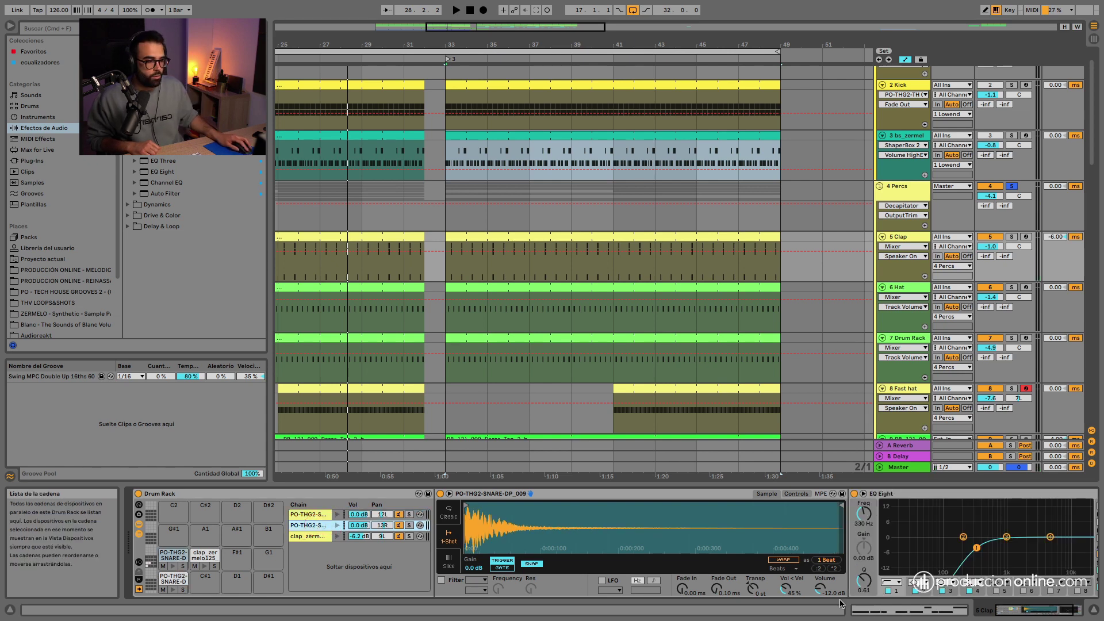
{"action": "scroll", "coordinate": [840, 575], "scroll_direction": "right", "scroll_amount": 5}
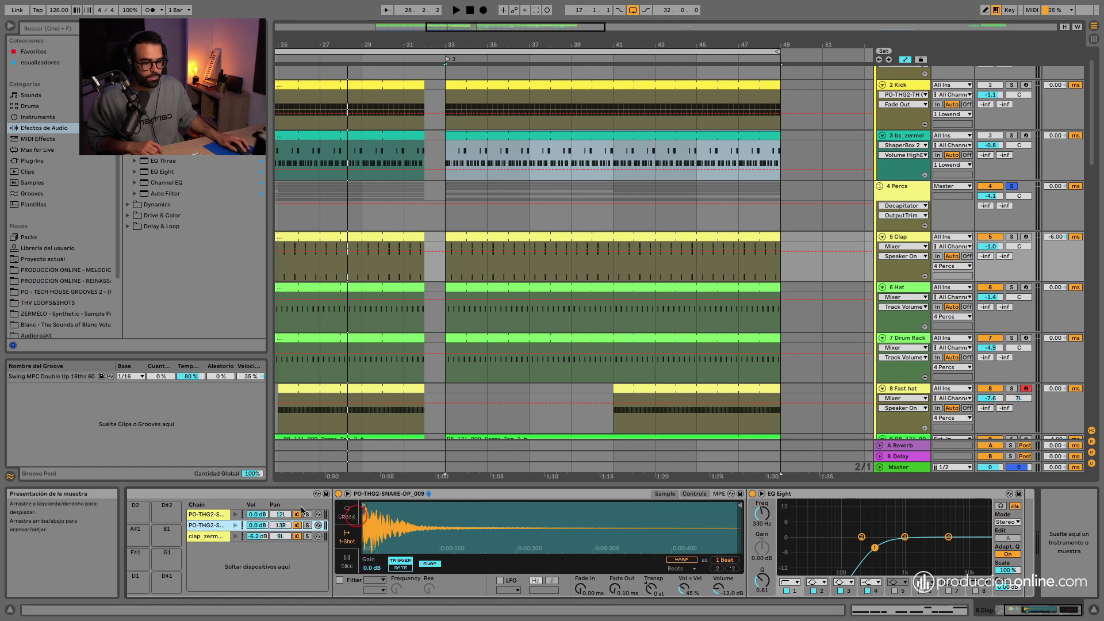
{"action": "left_click", "coordinate": [235, 526]}
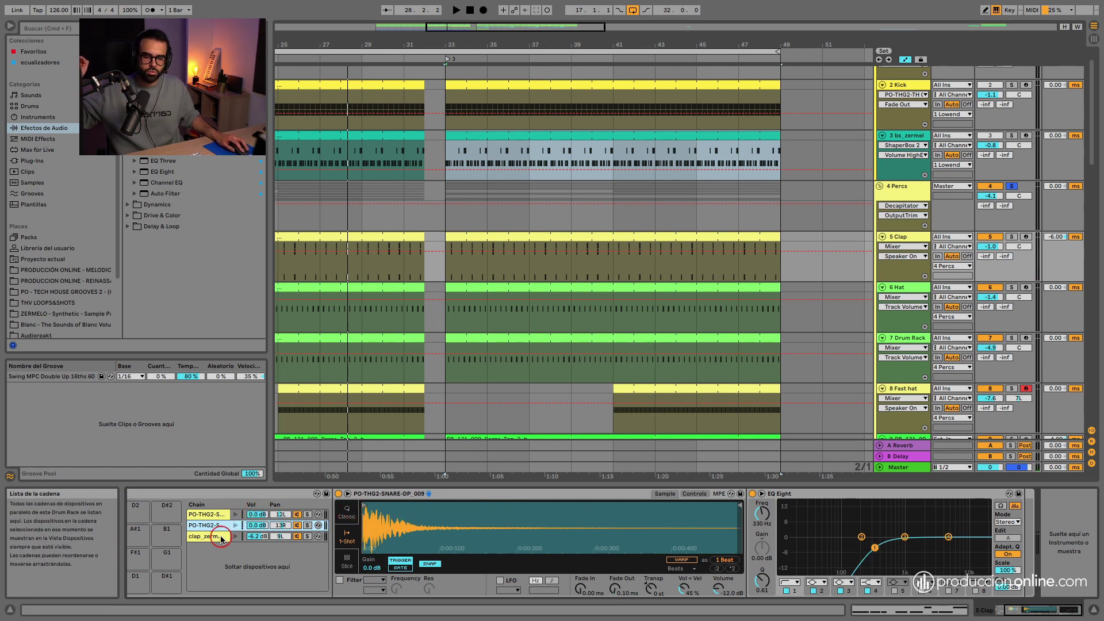
Audition the clap_zermelo125_thud chain of the Clap track's Drum Rack and return to the rack's pads
{"action": "left_click", "coordinate": [221, 537]}
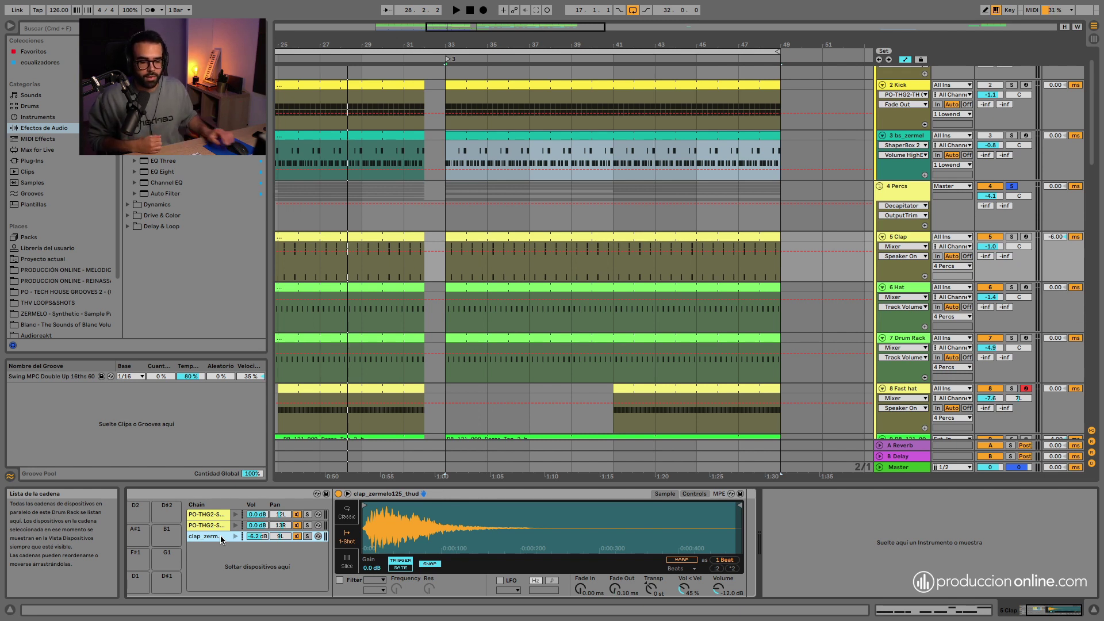
{"action": "left_click", "coordinate": [234, 537]}
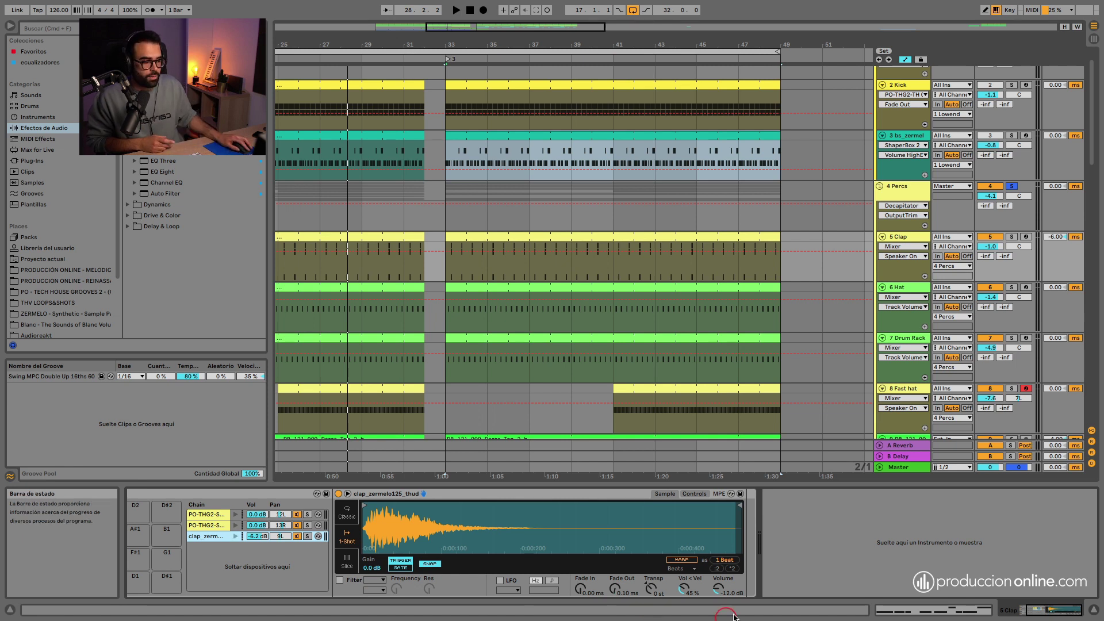
{"action": "left_click_drag", "start_coordinate": [1042, 609], "coordinate": [1037, 613]}
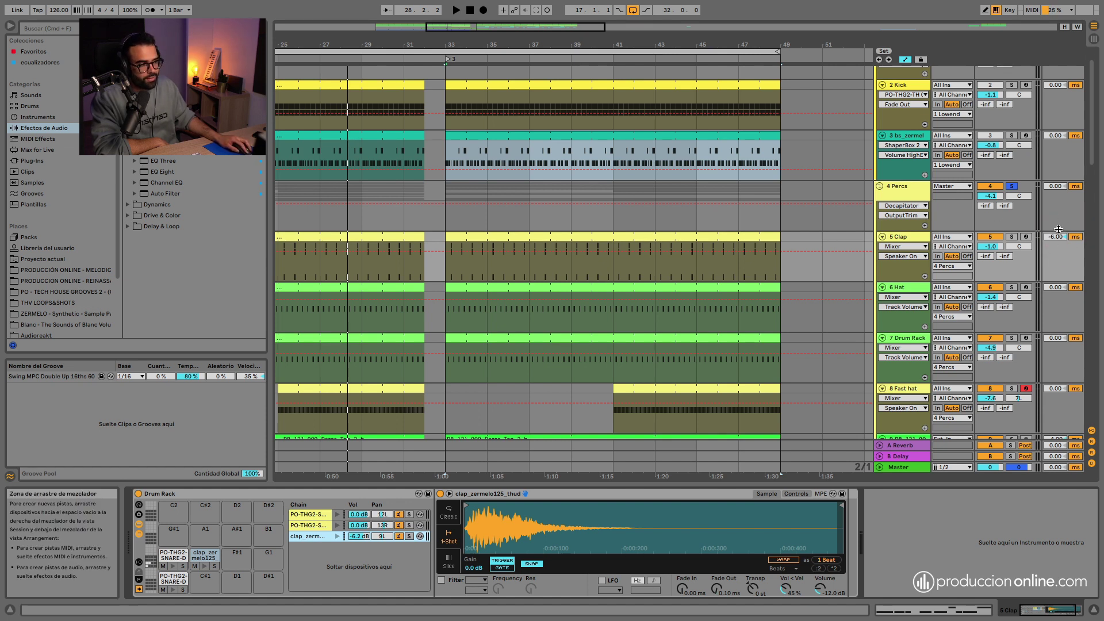
Toggle the track delay controls off and back on, and select the Clap track's delay value
{"action": "left_click", "coordinate": [1092, 464]}
{"action": "left_click", "coordinate": [1091, 464]}
{"action": "left_click", "coordinate": [1091, 463]}
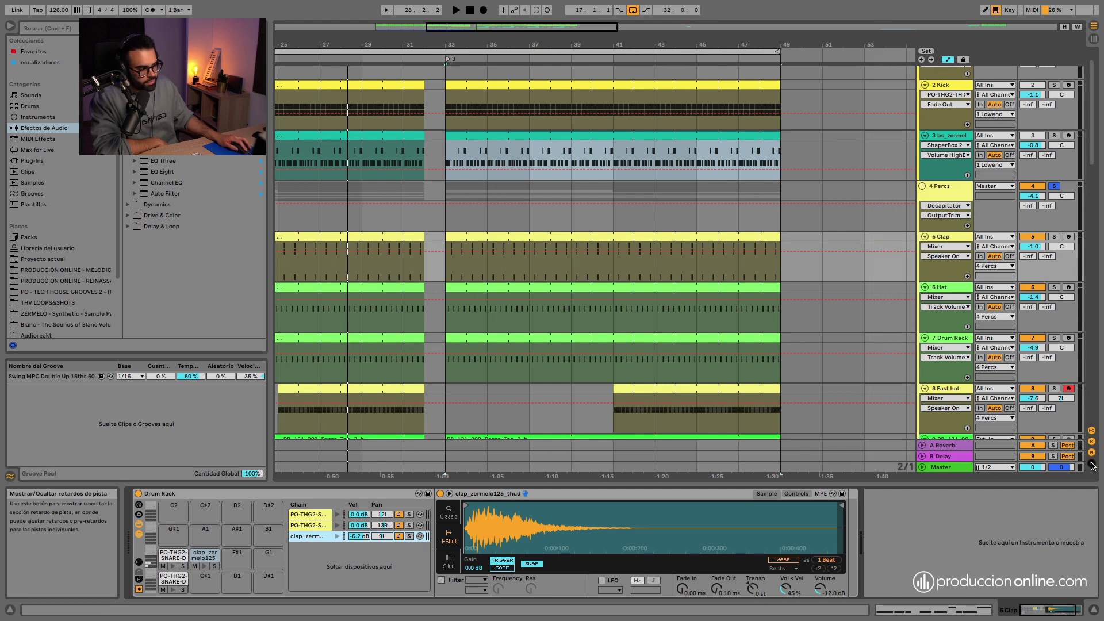
{"action": "left_click", "coordinate": [1092, 464]}
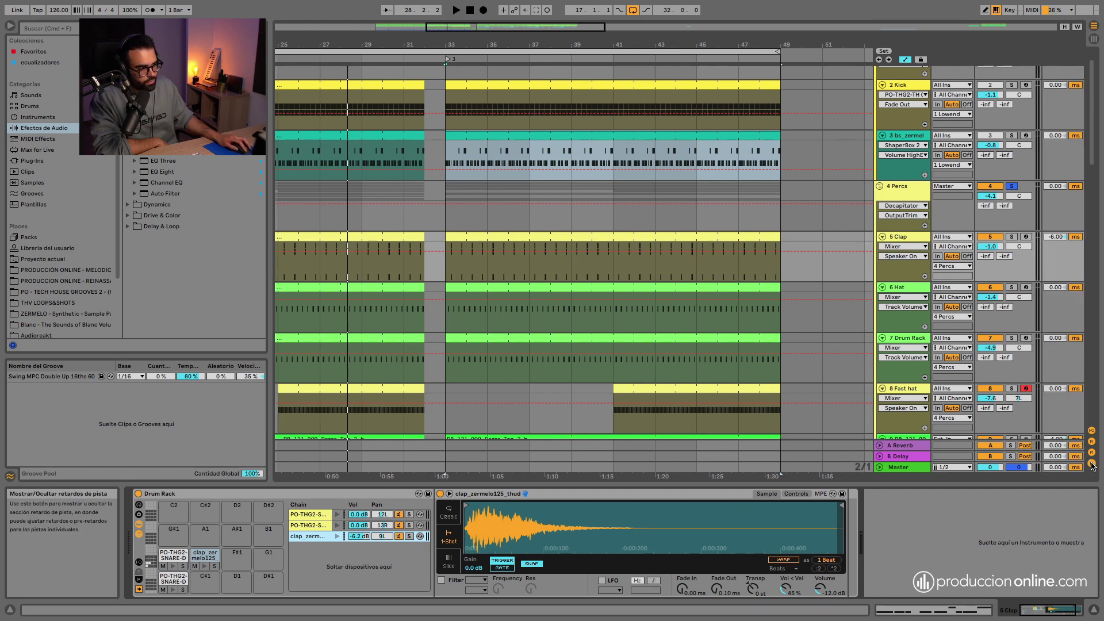
{"action": "left_click", "coordinate": [1048, 238]}
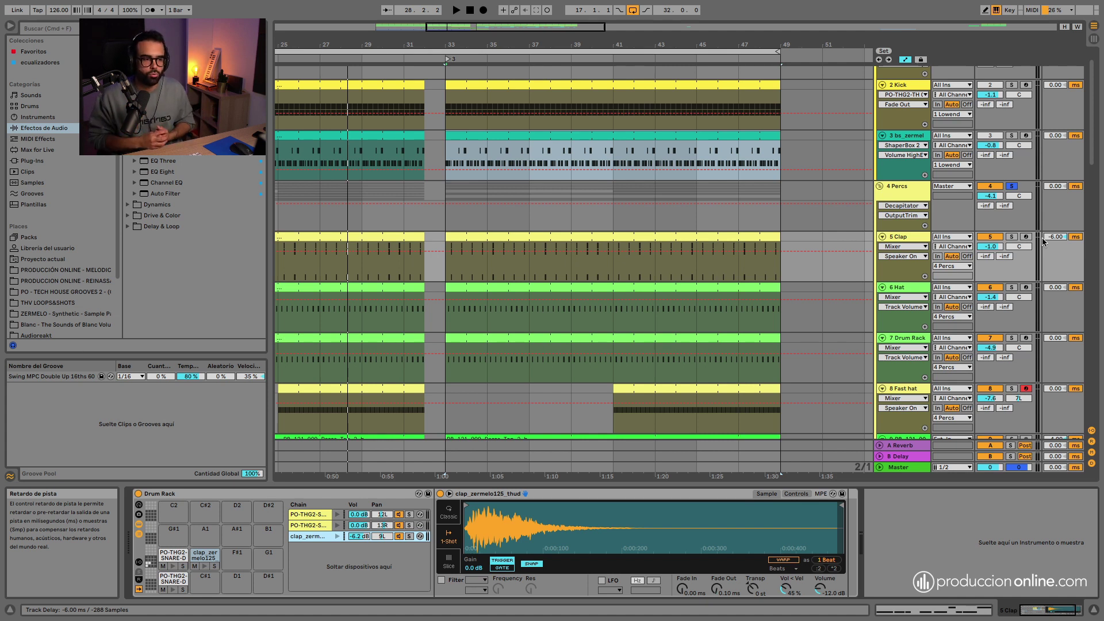
Open the second section's Clap clip and examine its MIDI notes and groove setting
{"action": "double_click", "coordinate": [660, 239]}
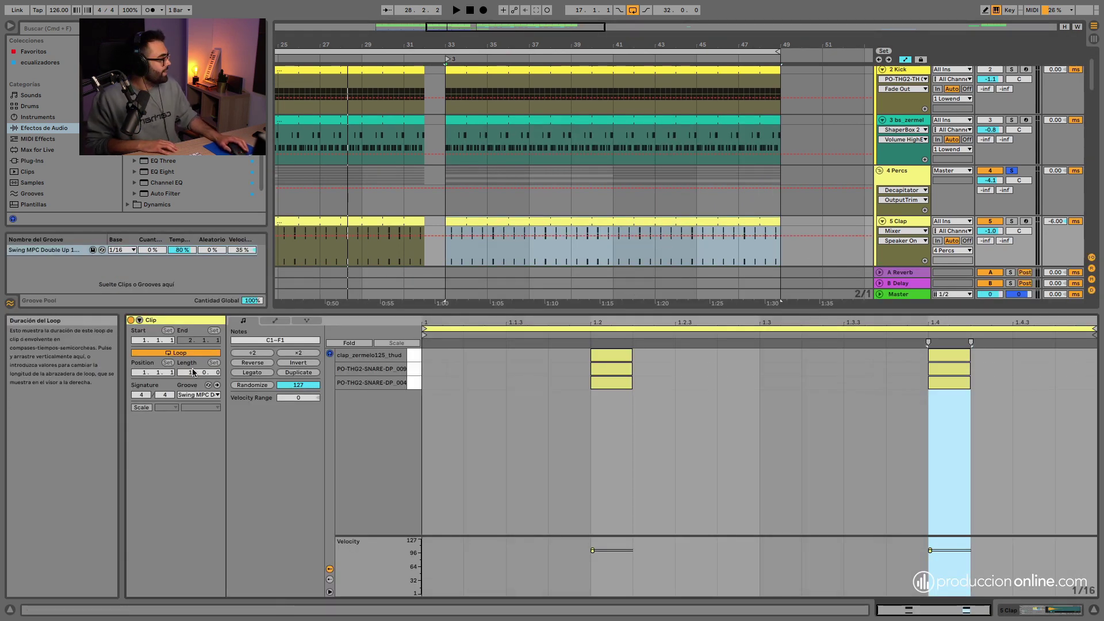
{"action": "scroll", "coordinate": [515, 215], "scroll_direction": "down", "scroll_amount": 2}
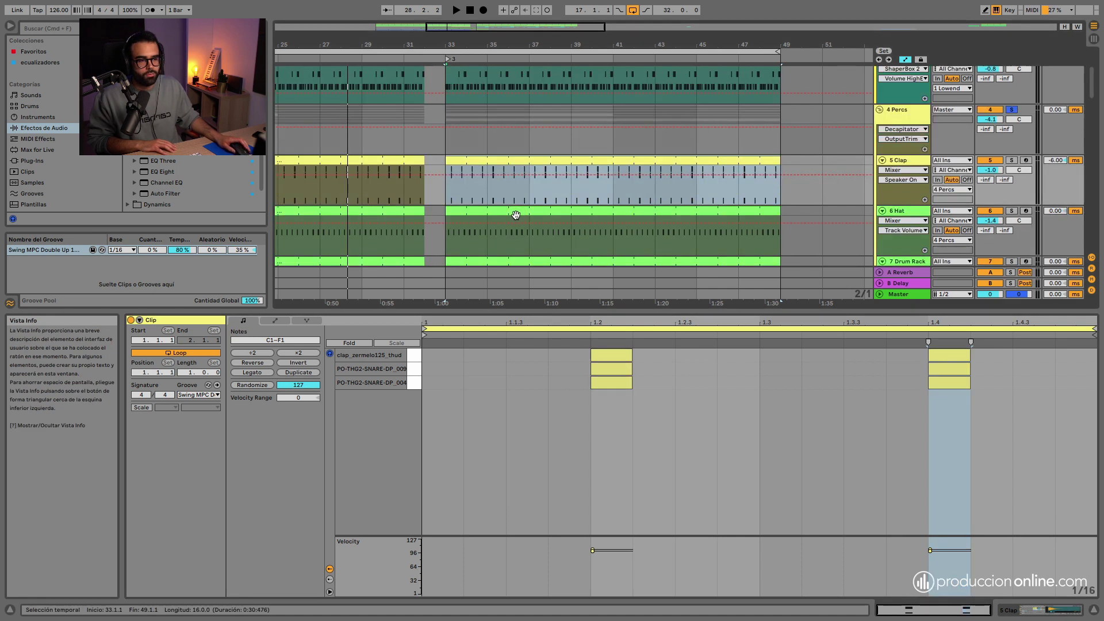
{"action": "scroll", "coordinate": [515, 215], "scroll_direction": "down", "scroll_amount": 1}
{"action": "left_click", "coordinate": [202, 396]}
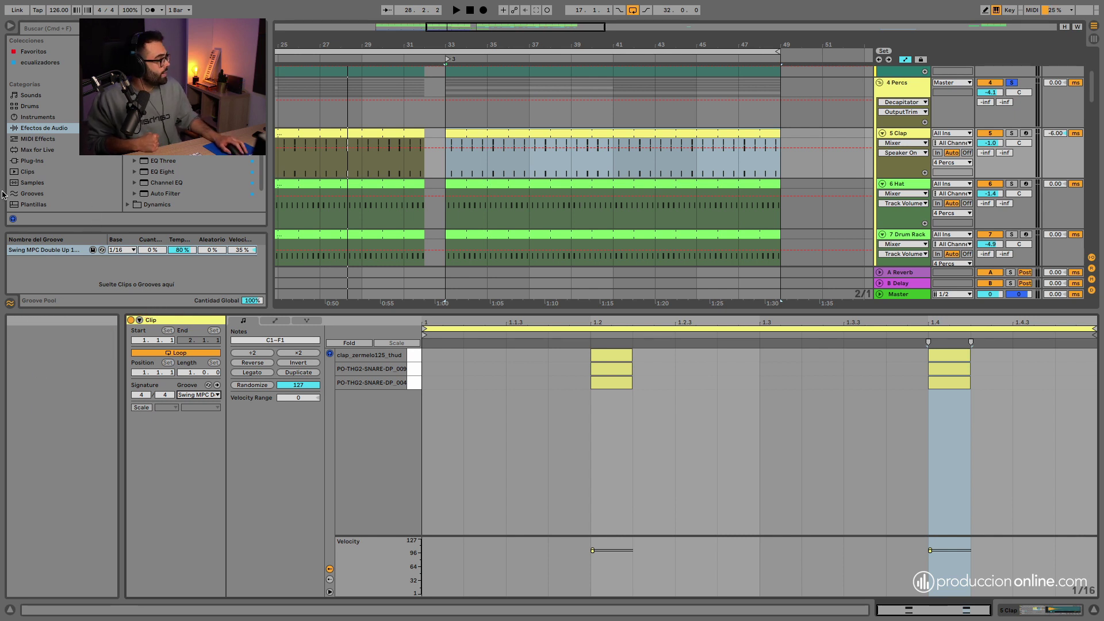
Browse the Grooves category, and open the MPC swing grooves folder inside the Core Library pack's Grooves
{"action": "left_click", "coordinate": [32, 193]}
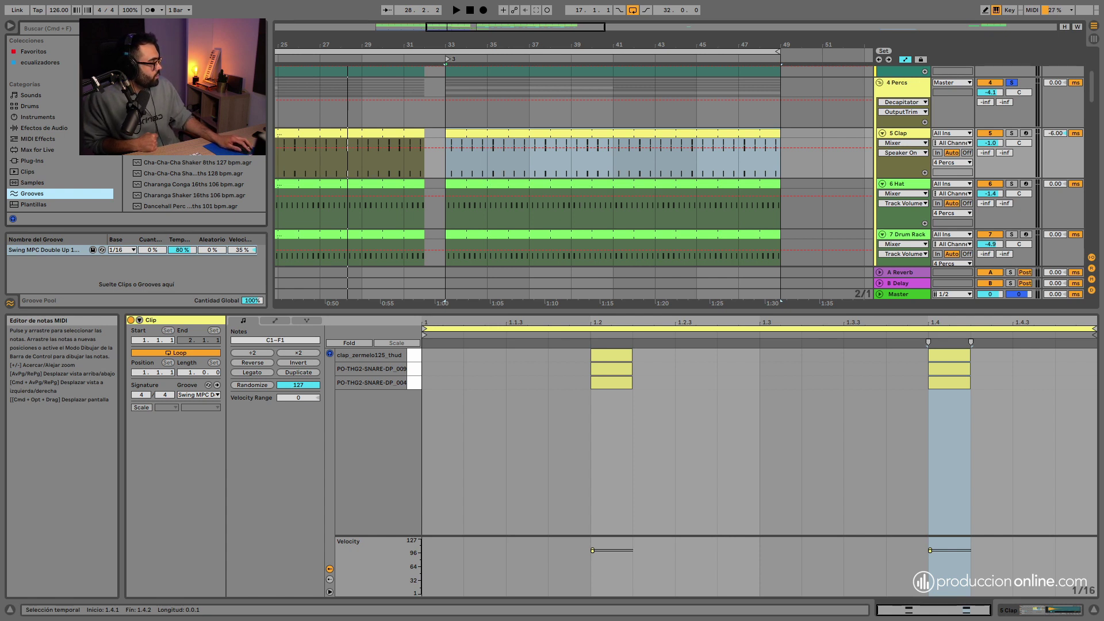
{"action": "scroll", "coordinate": [48, 171], "scroll_direction": "down", "scroll_amount": 1}
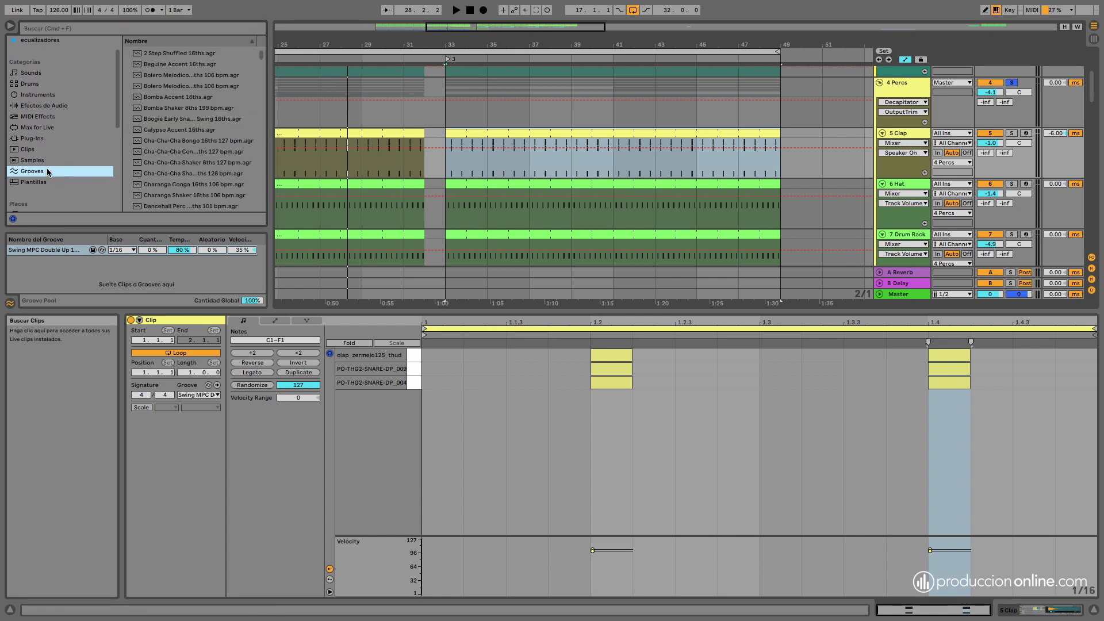
{"action": "scroll", "coordinate": [48, 171], "scroll_direction": "down", "scroll_amount": 1}
{"action": "left_click", "coordinate": [29, 183]}
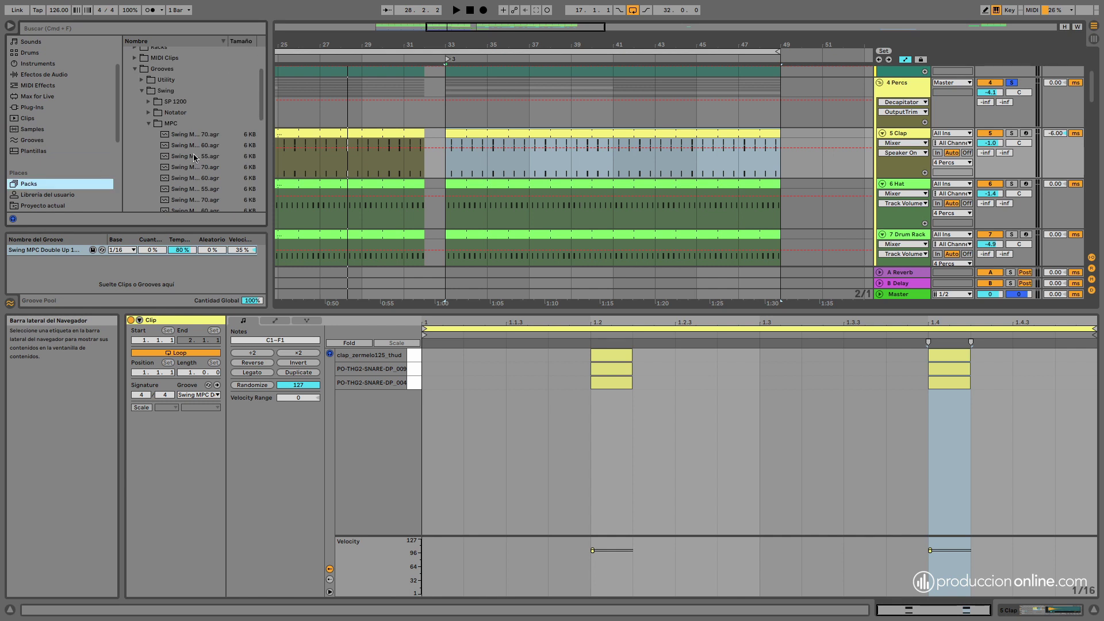
{"action": "scroll", "coordinate": [188, 111], "scroll_direction": "up", "scroll_amount": 3}
{"action": "left_click", "coordinate": [143, 73]}
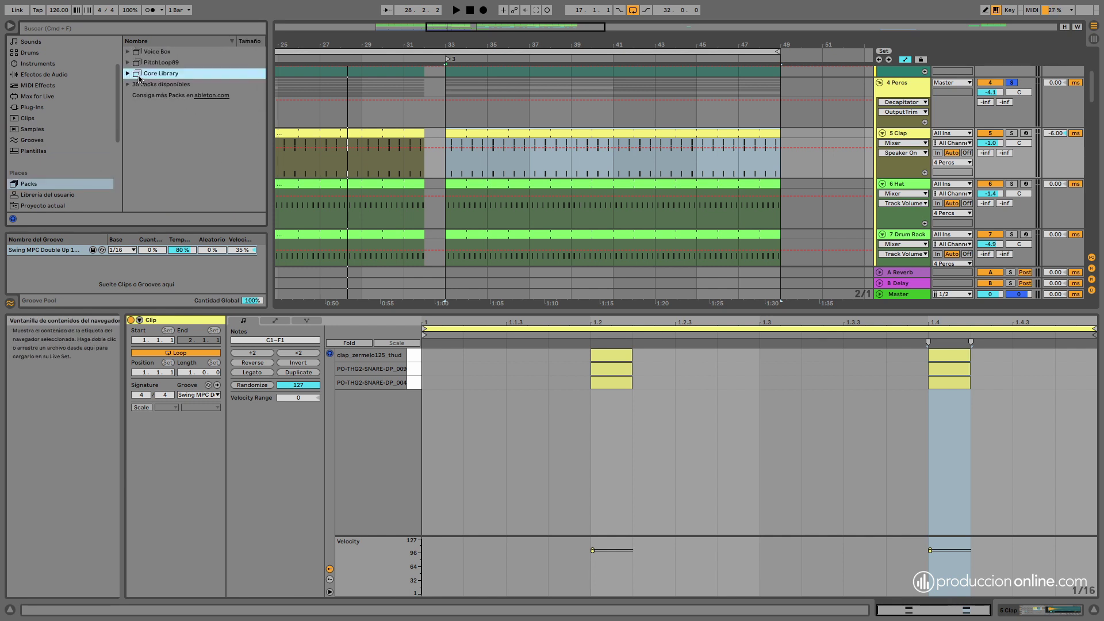
{"action": "left_click", "coordinate": [147, 118]}
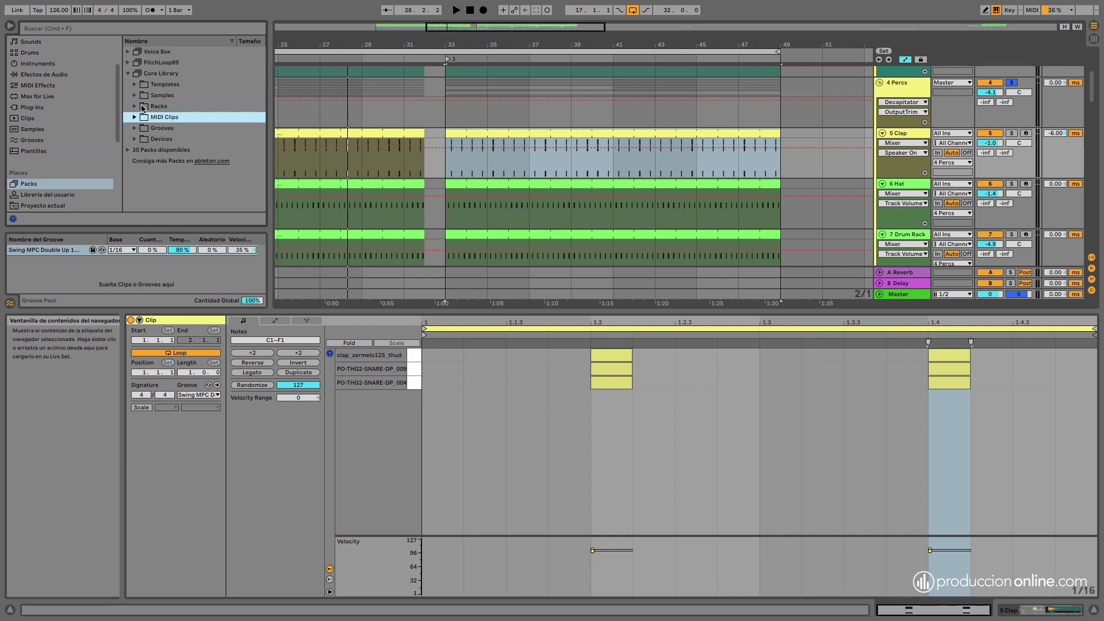
{"action": "double_click", "coordinate": [151, 129]}
{"action": "double_click", "coordinate": [155, 150]}
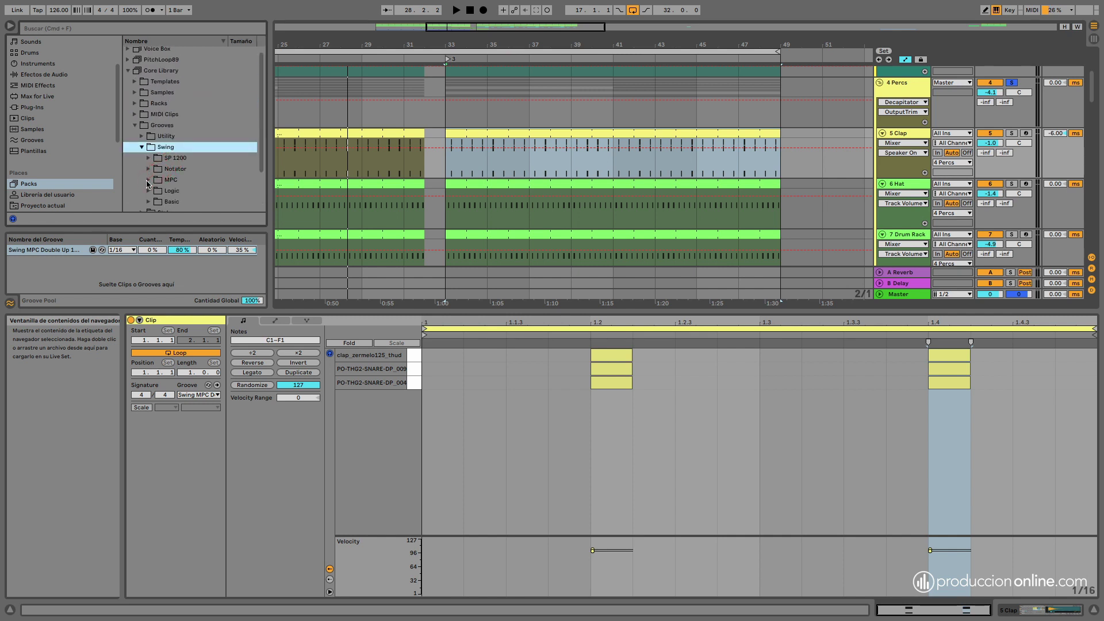
{"action": "double_click", "coordinate": [166, 178]}
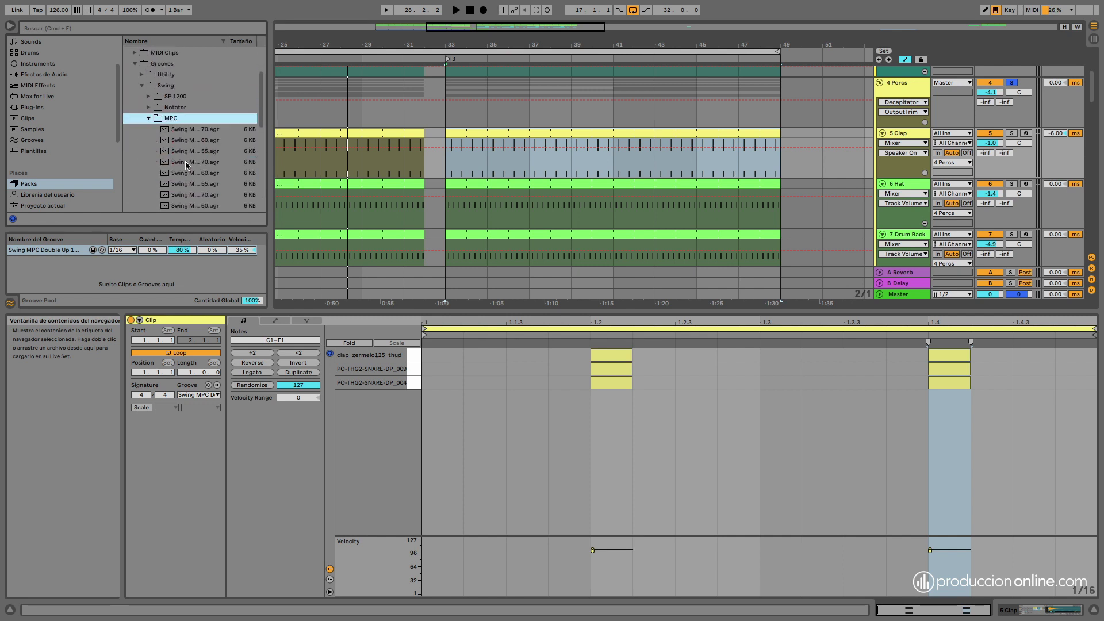
Try to apply an MPC swing groove from the browser to the Clap clip, check the clip's groove choices, and close the clip view
{"action": "left_click_drag", "start_coordinate": [188, 163], "coordinate": [473, 391]}
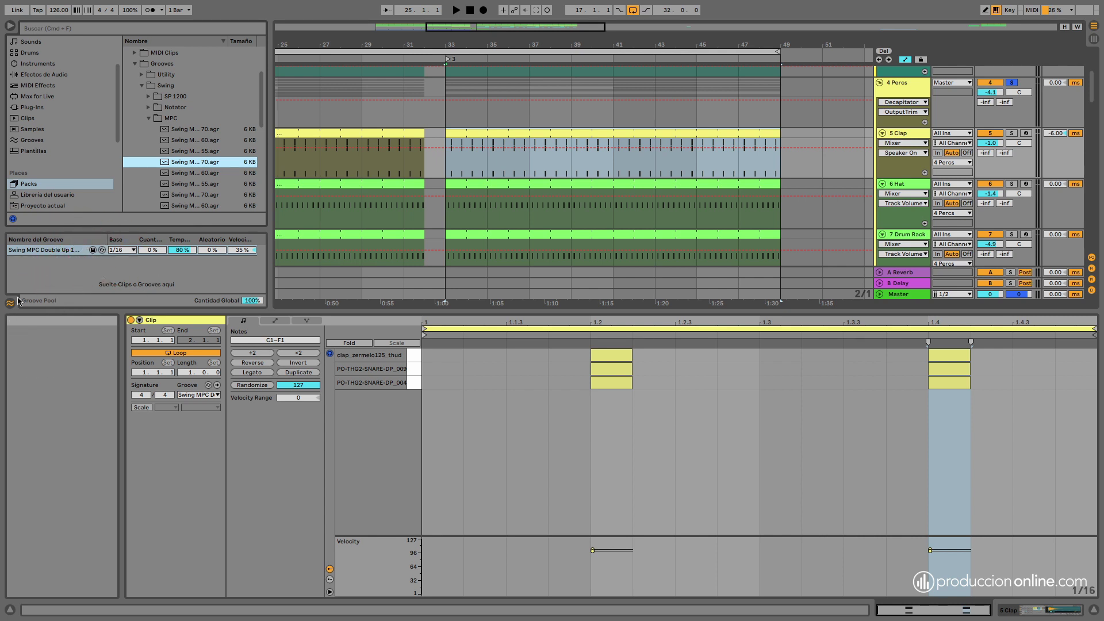
{"action": "left_click", "coordinate": [193, 396]}
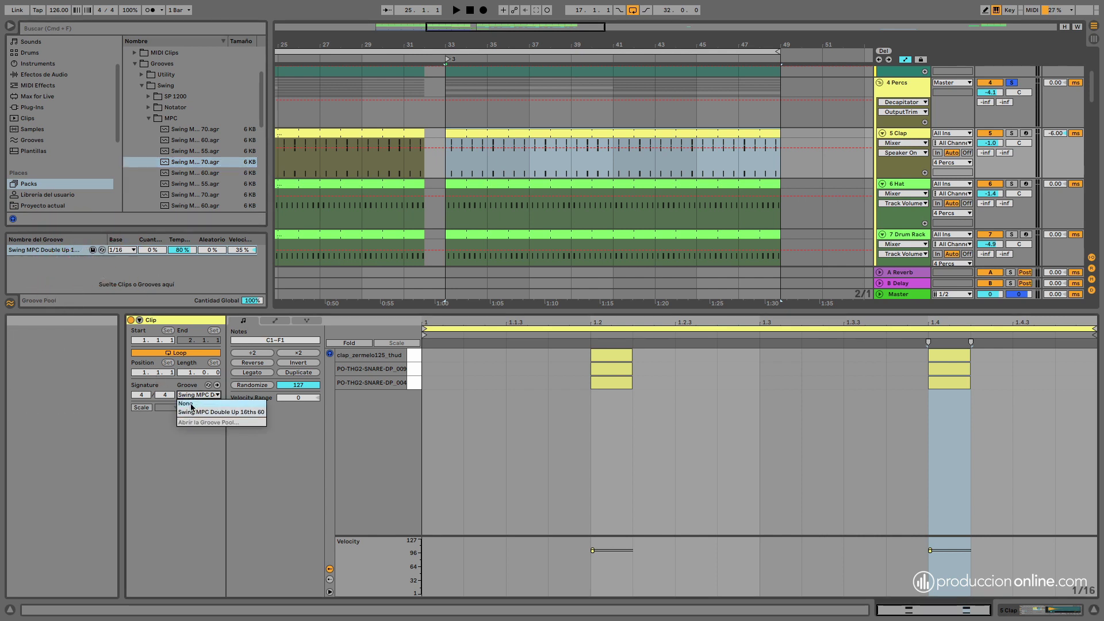
{"action": "left_click", "coordinate": [180, 454]}
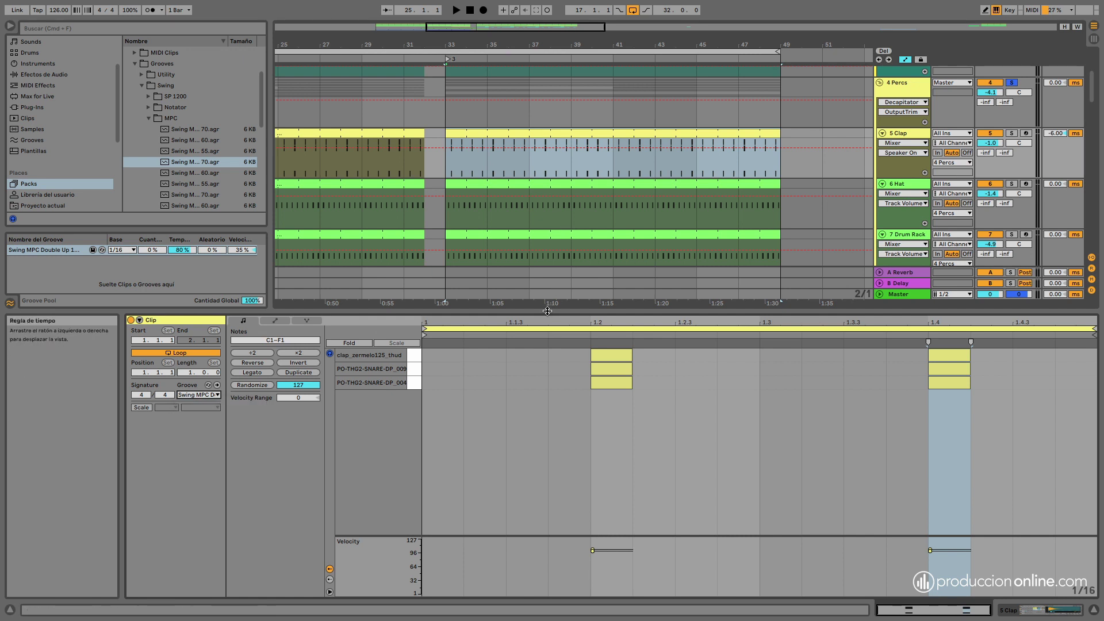
{"action": "key", "text": "super+alt+l"}
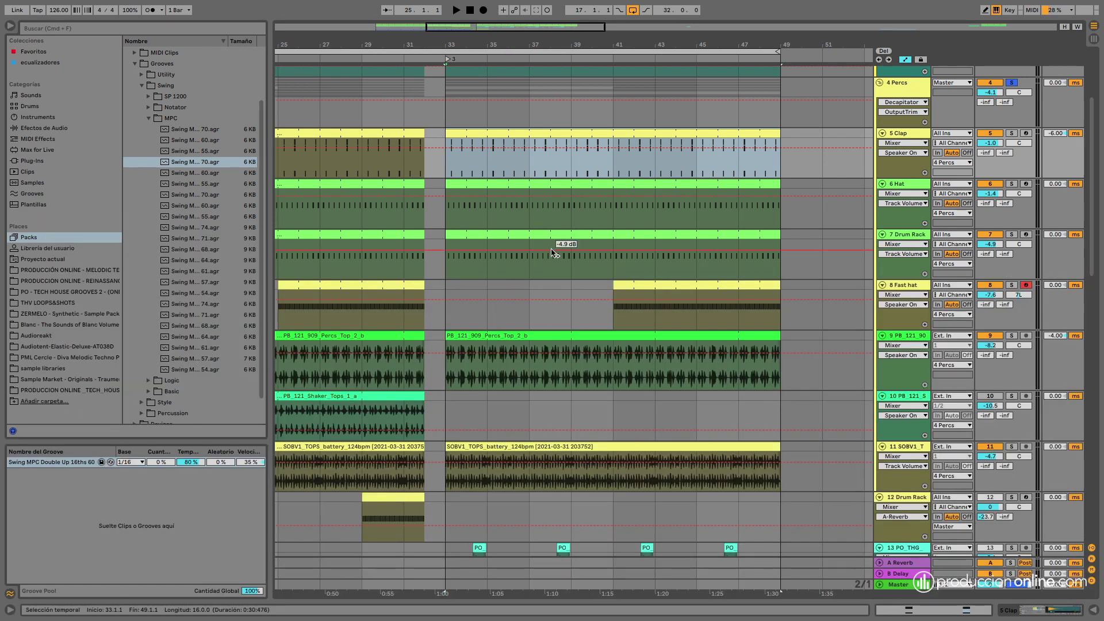
Solo the Hat track, show its Drum Rack devices, and play it in the second section
{"action": "left_click", "coordinate": [923, 185]}
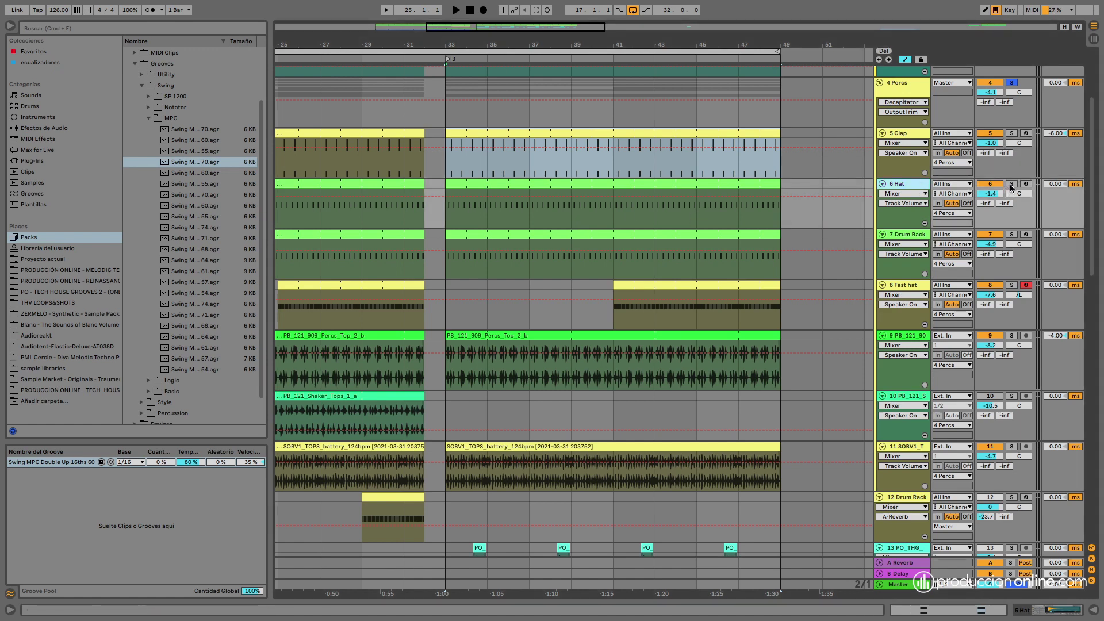
{"action": "left_click", "coordinate": [1012, 184]}
{"action": "double_click", "coordinate": [916, 133]}
{"action": "left_click", "coordinate": [903, 207]}
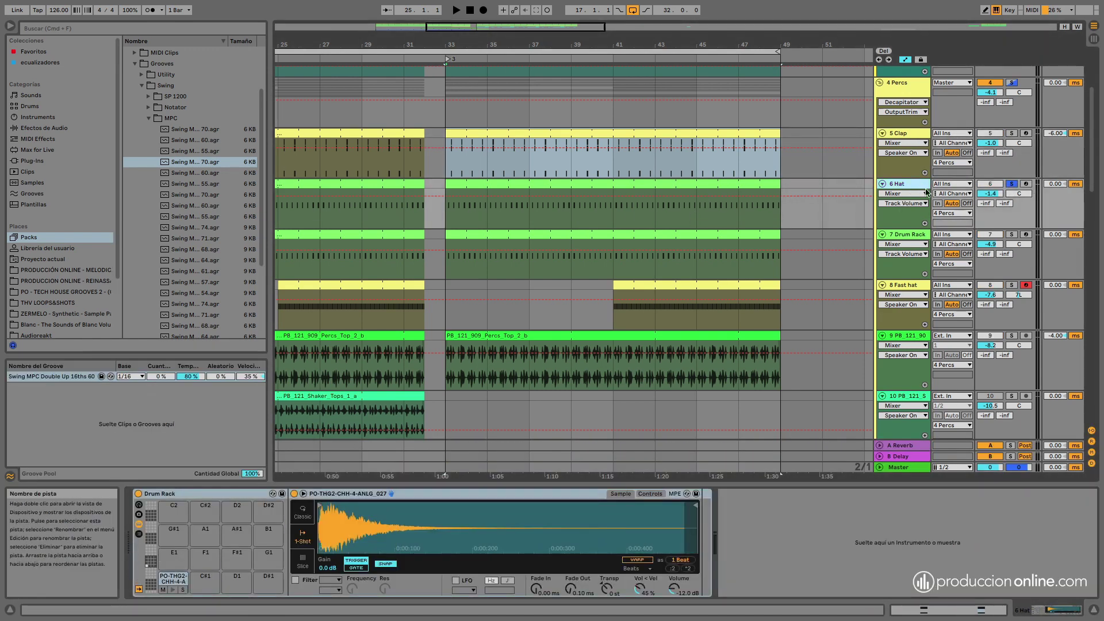
{"action": "key", "text": "space"}
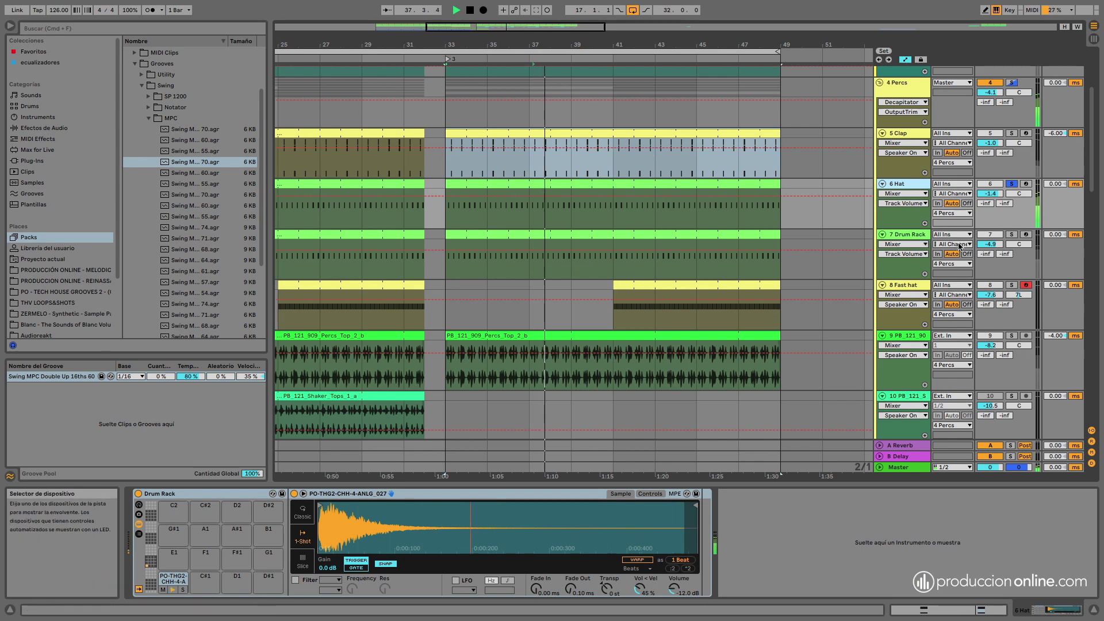
Solo the Drum Rack track below Hat, open its second-section clip to check its notes and groove choices, and close the clip view
{"action": "left_click", "coordinate": [1012, 234]}
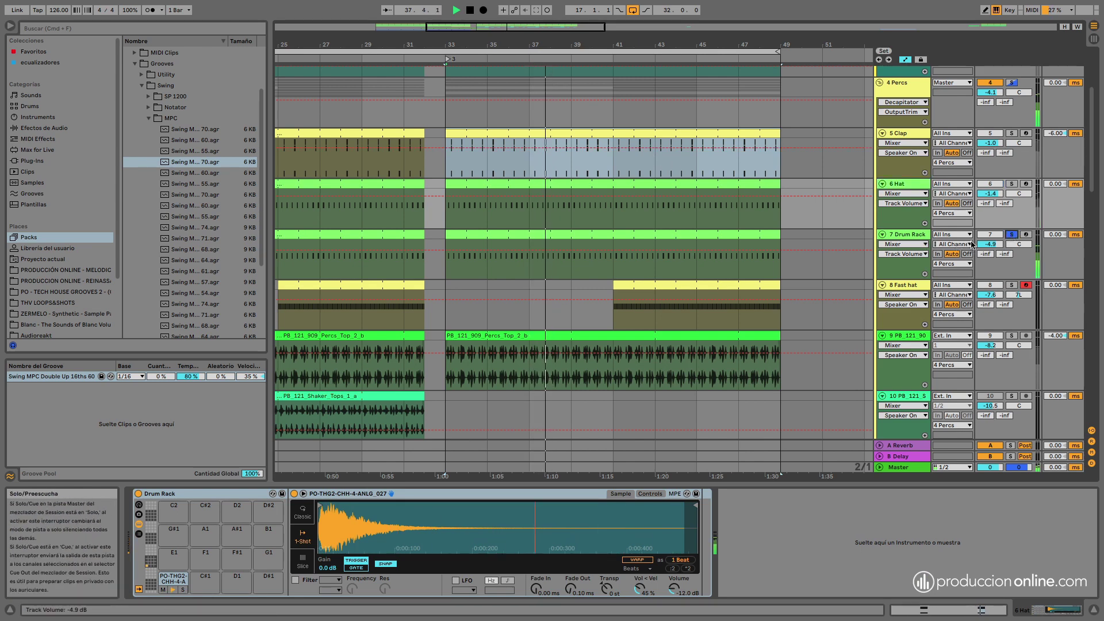
{"action": "left_click", "coordinate": [574, 234]}
{"action": "double_click", "coordinate": [574, 235]}
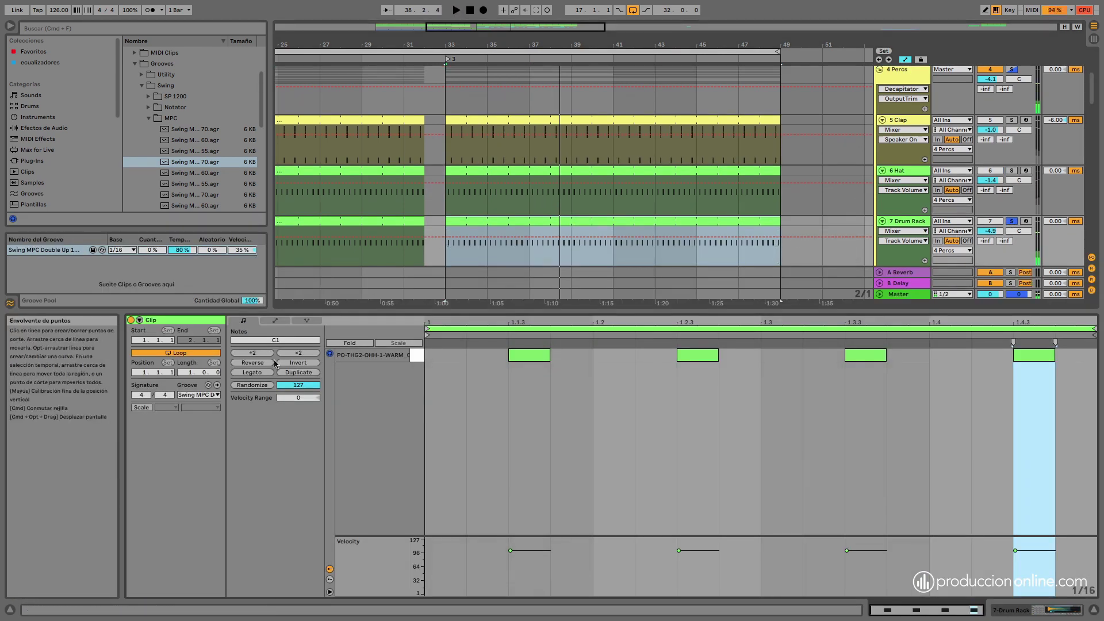
{"action": "left_click", "coordinate": [198, 395]}
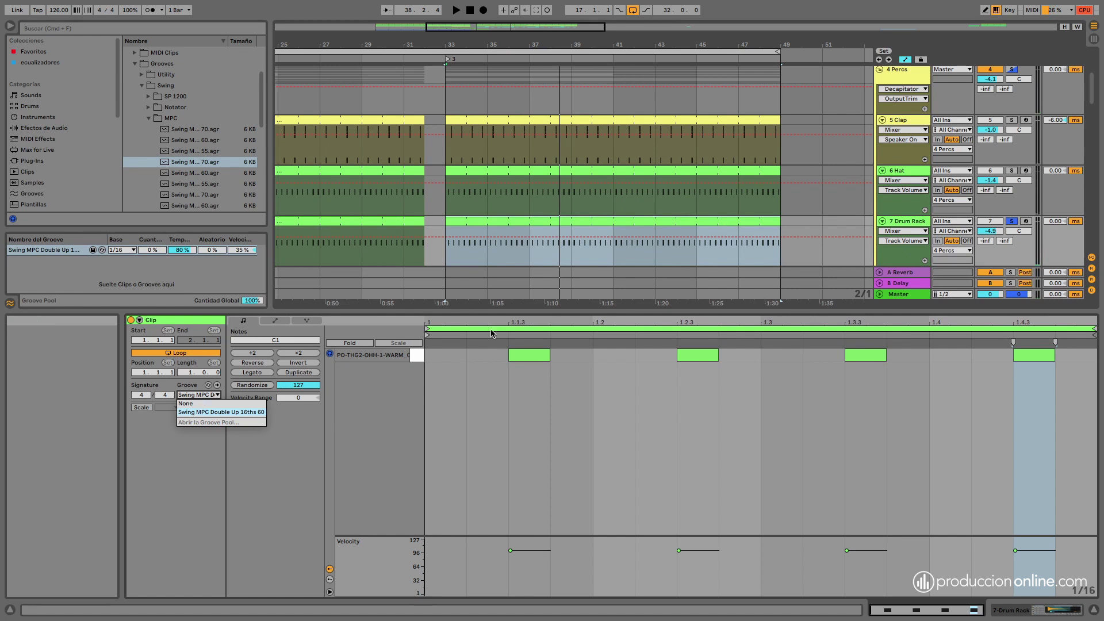
{"action": "left_click", "coordinate": [506, 242]}
{"action": "double_click", "coordinate": [520, 236]}
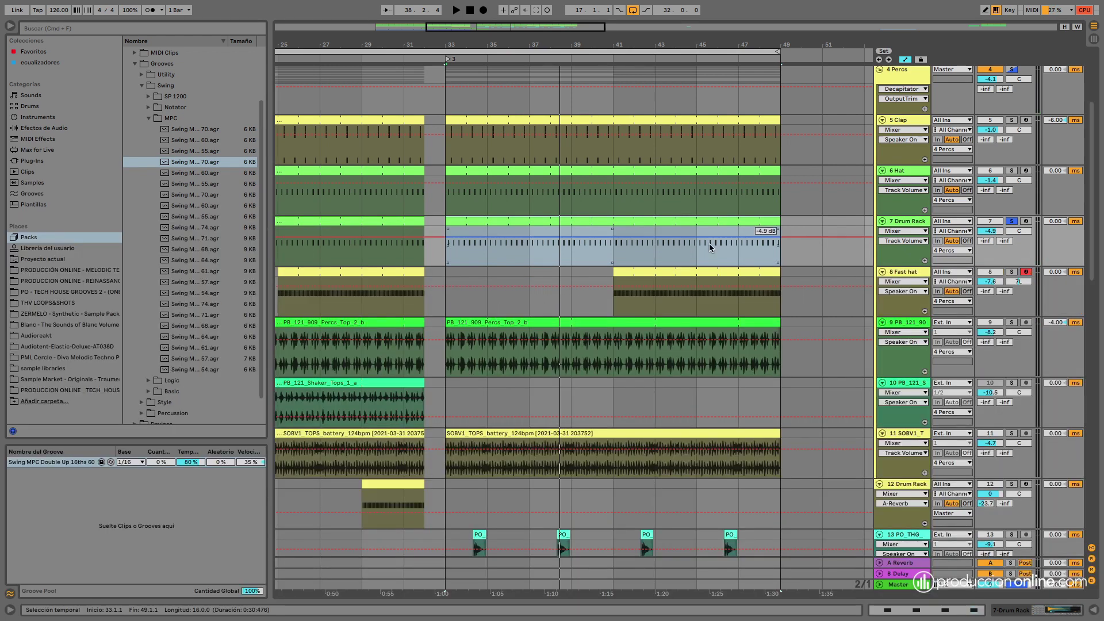
Solo and play the Fast hat track, open its second-section clip, and check its notes and available groove choices without changing the groove
{"action": "left_click", "coordinate": [914, 271]}
{"action": "left_click", "coordinate": [1011, 271]}
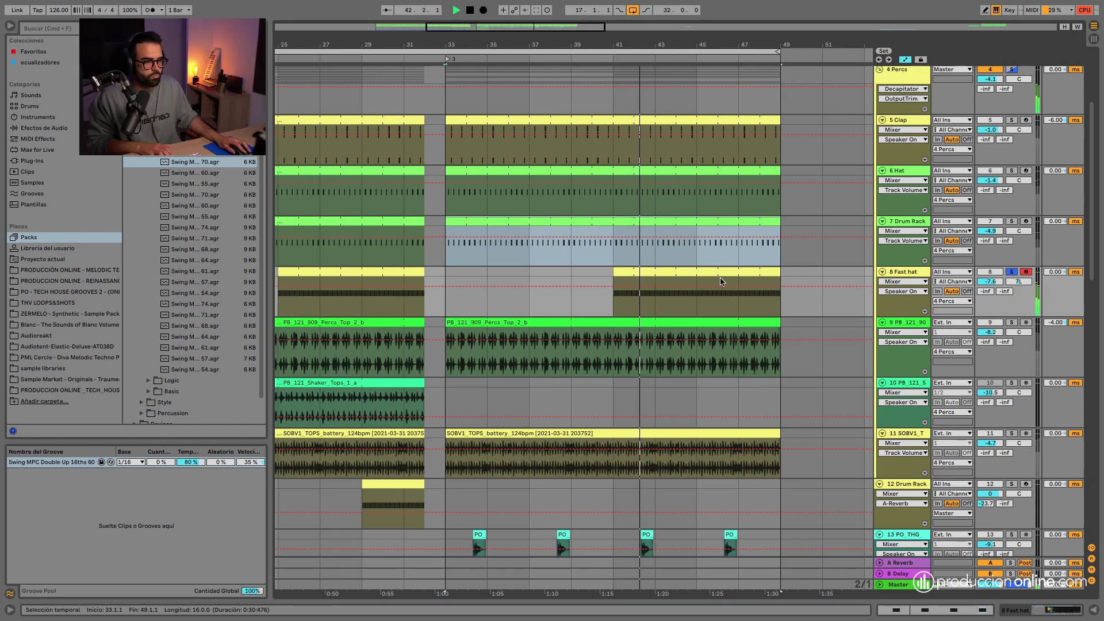
{"action": "double_click", "coordinate": [710, 273]}
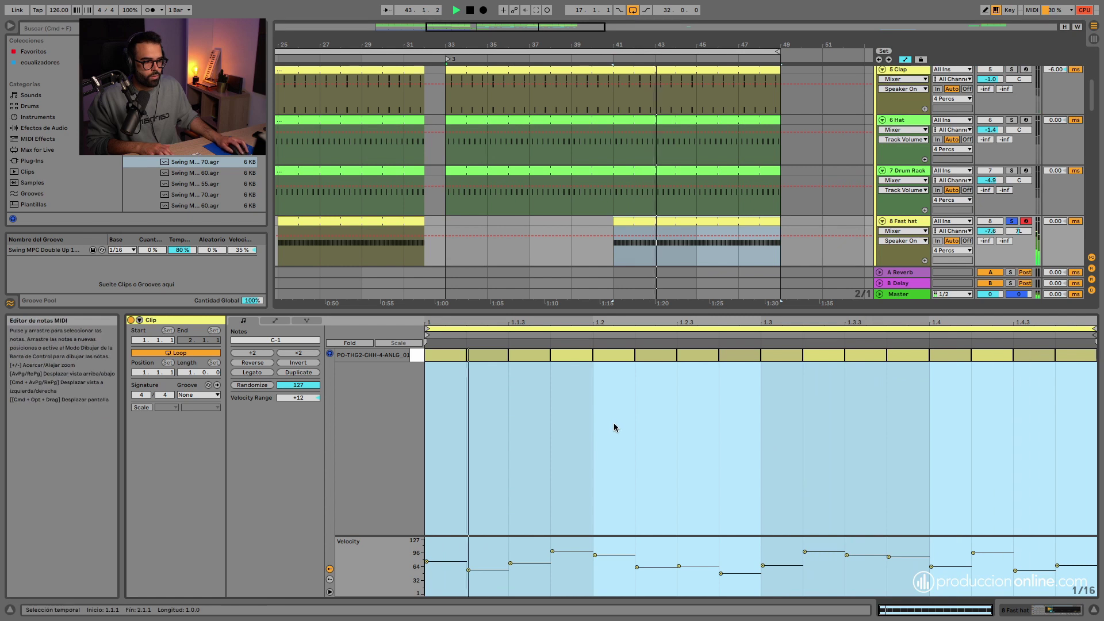
{"action": "left_click", "coordinate": [599, 430]}
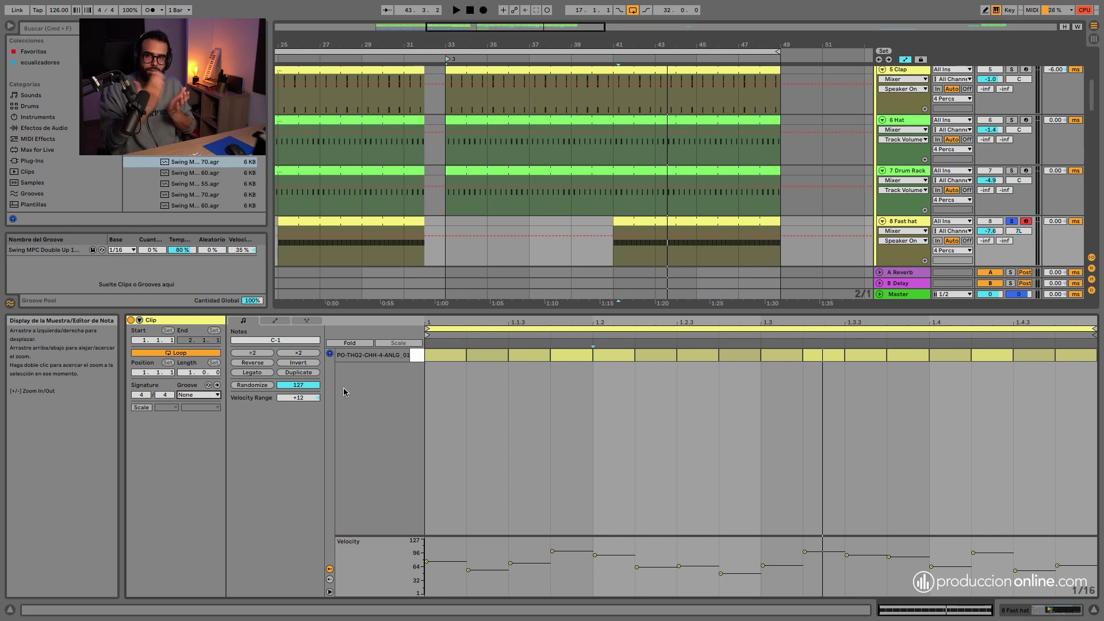
{"action": "left_click", "coordinate": [203, 395]}
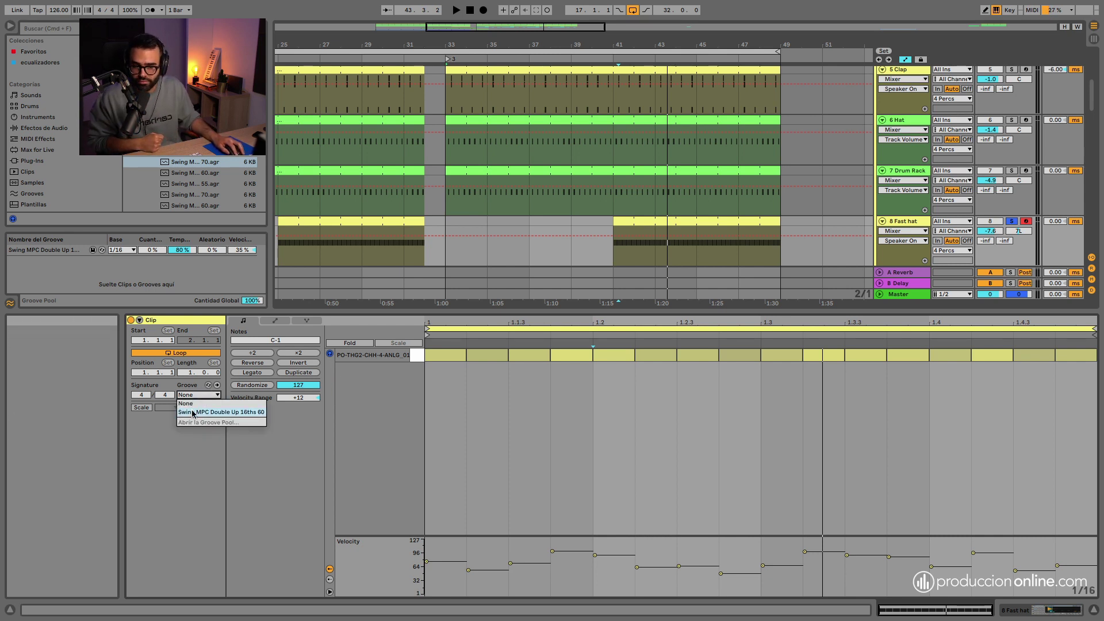
{"action": "left_click", "coordinate": [160, 412]}
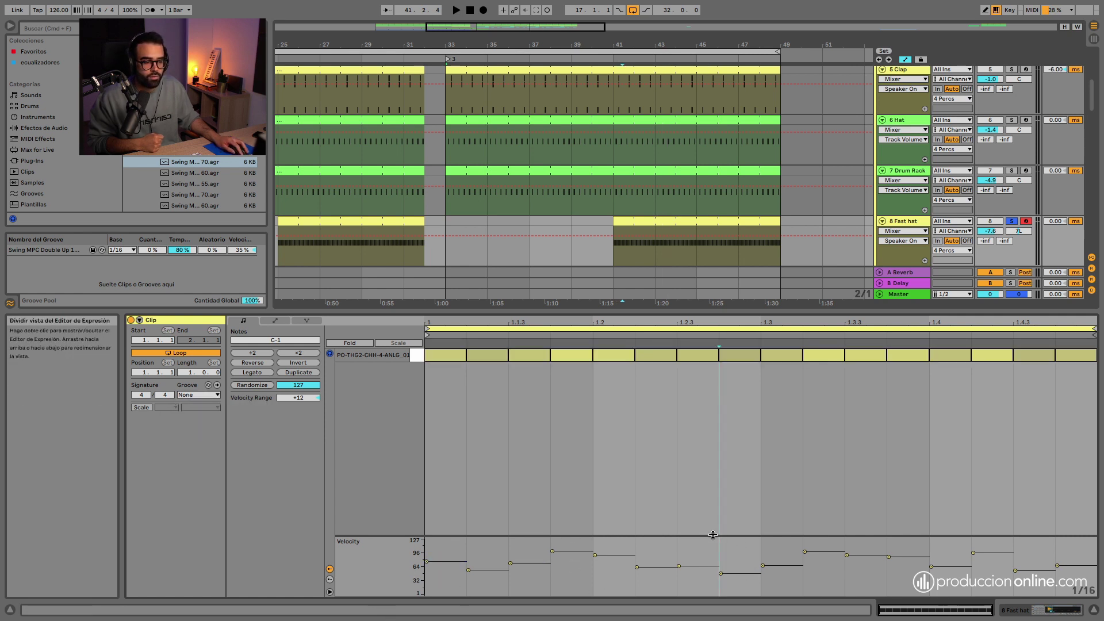
Enlarge the velocity lane of the Fast hat clip and examine the velocity of each note
{"action": "left_click_drag", "start_coordinate": [713, 535], "coordinate": [700, 454]}
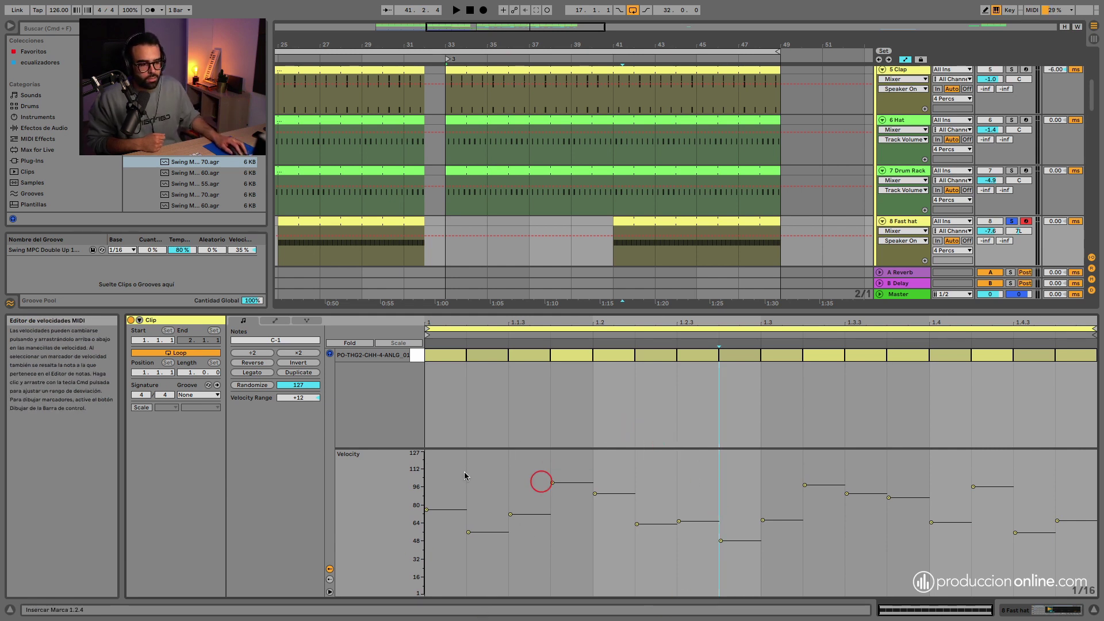
{"action": "left_click", "coordinate": [330, 592]}
{"action": "left_click", "coordinate": [331, 593]}
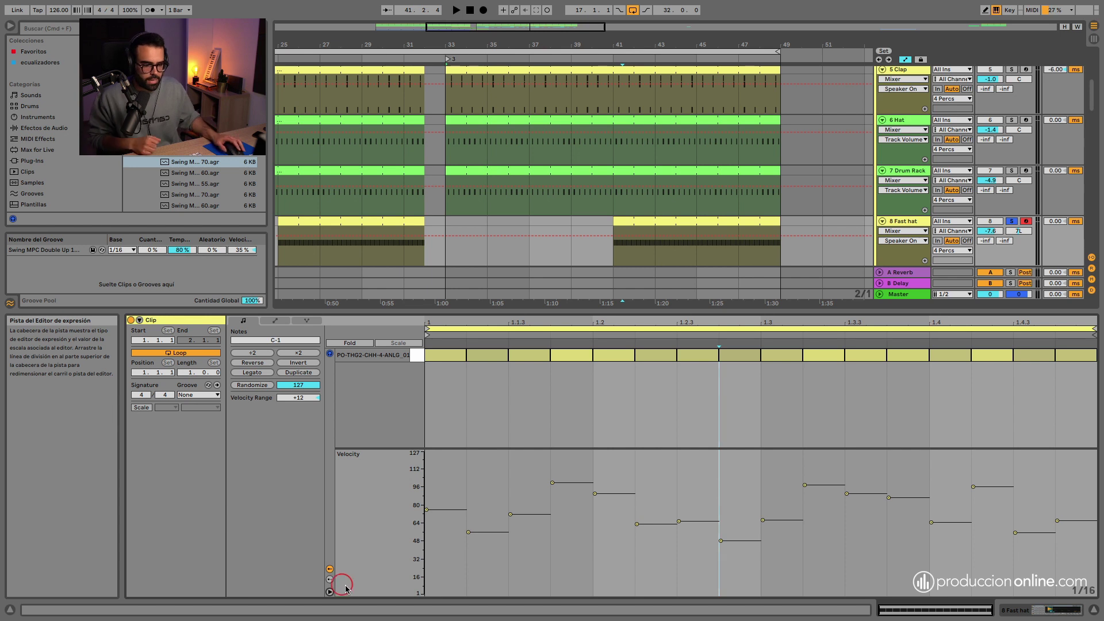
Try randomizing the velocities of the Fast hat clip's notes several times with an amount of 127, and play the result
{"action": "left_click", "coordinate": [258, 387]}
{"action": "left_click", "coordinate": [257, 388]}
{"action": "left_click", "coordinate": [257, 386]}
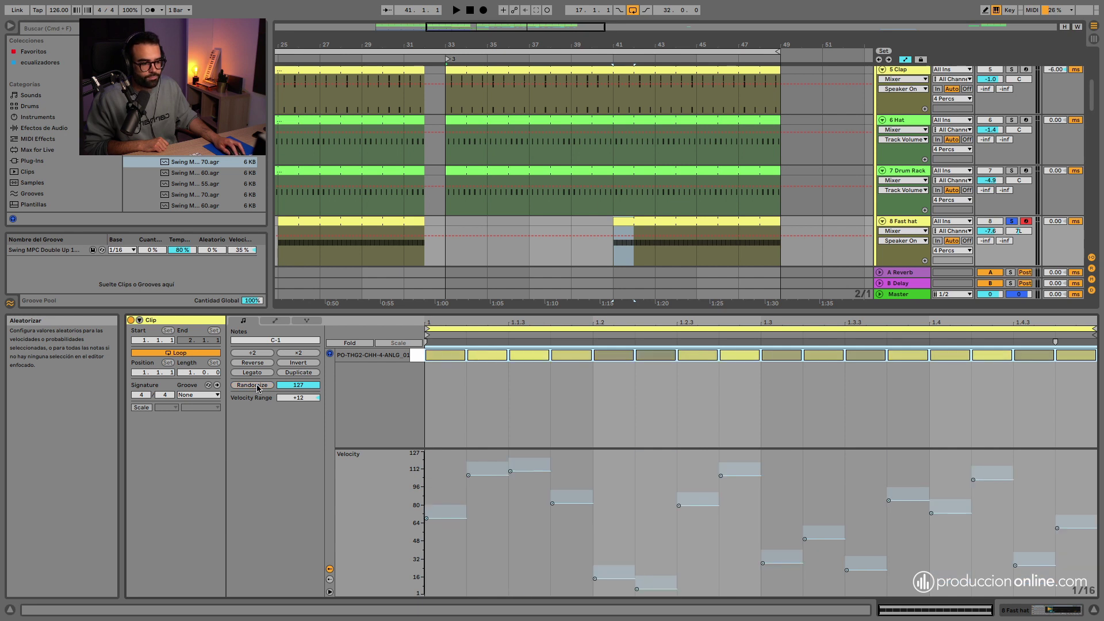
{"action": "left_click", "coordinate": [257, 388]}
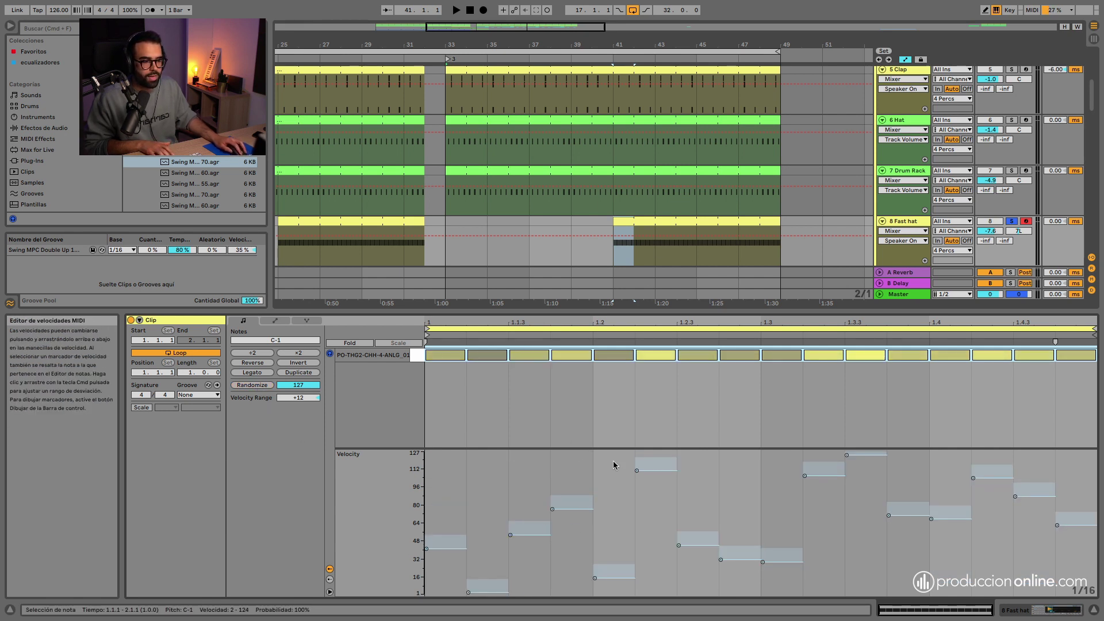
{"action": "left_click", "coordinate": [1005, 459]}
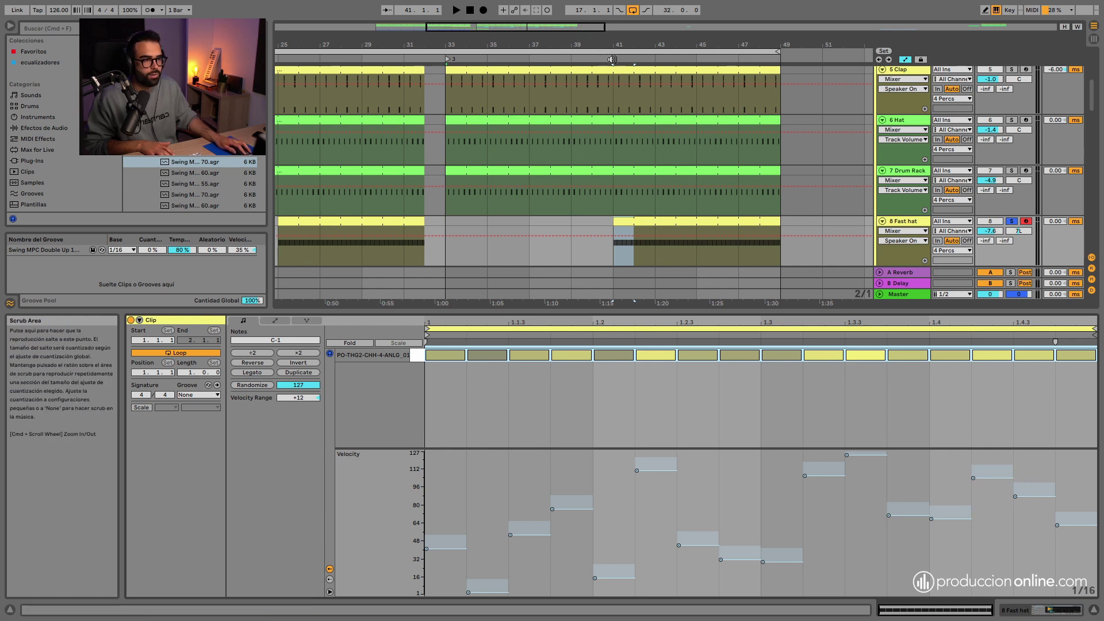
{"action": "key", "text": "space"}
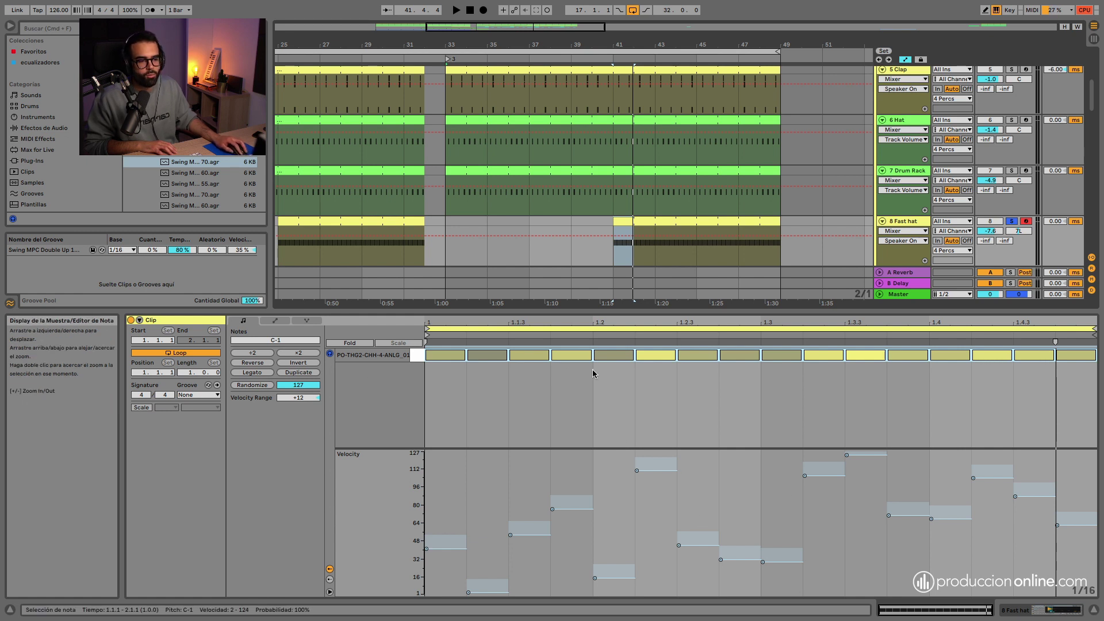
Undo the velocity randomizations on the Fast hat clip
{"action": "key", "text": "super+z"}
{"action": "key", "text": "super+z"}
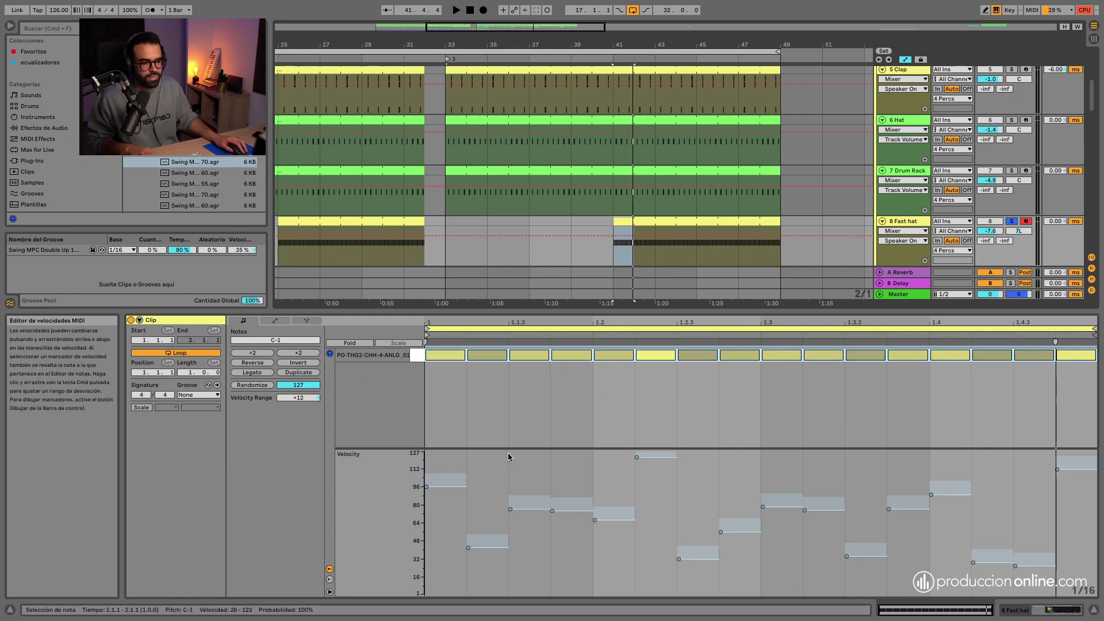
{"action": "key", "text": "super+z"}
{"action": "key", "text": "super+z"}
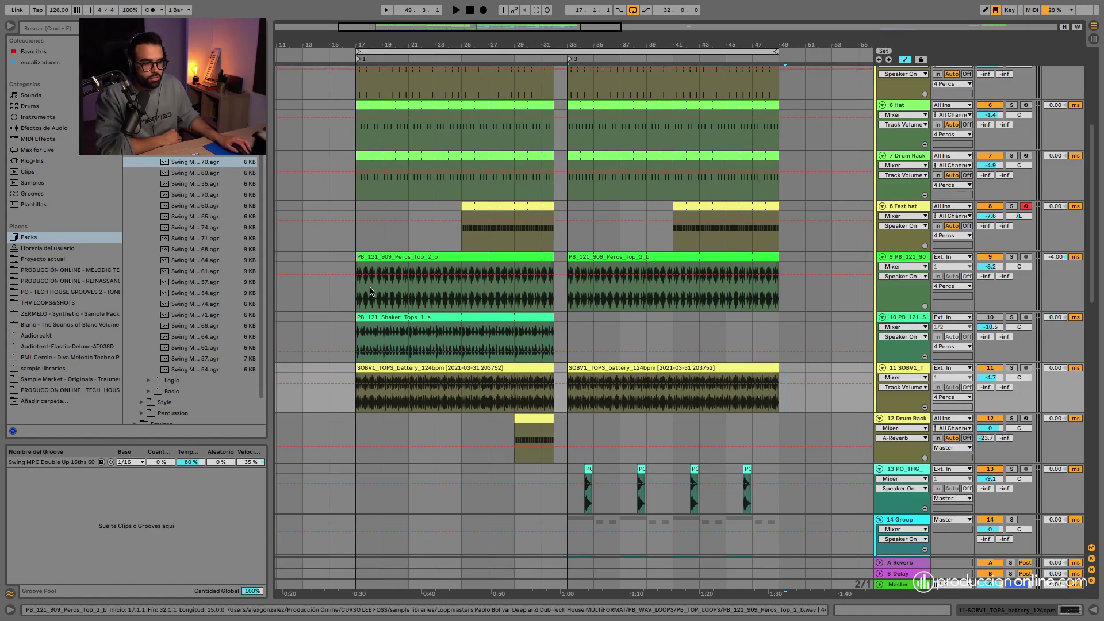
Set the arrangement grid to 1/16 around the start of the second section
{"action": "left_click", "coordinate": [557, 264]}
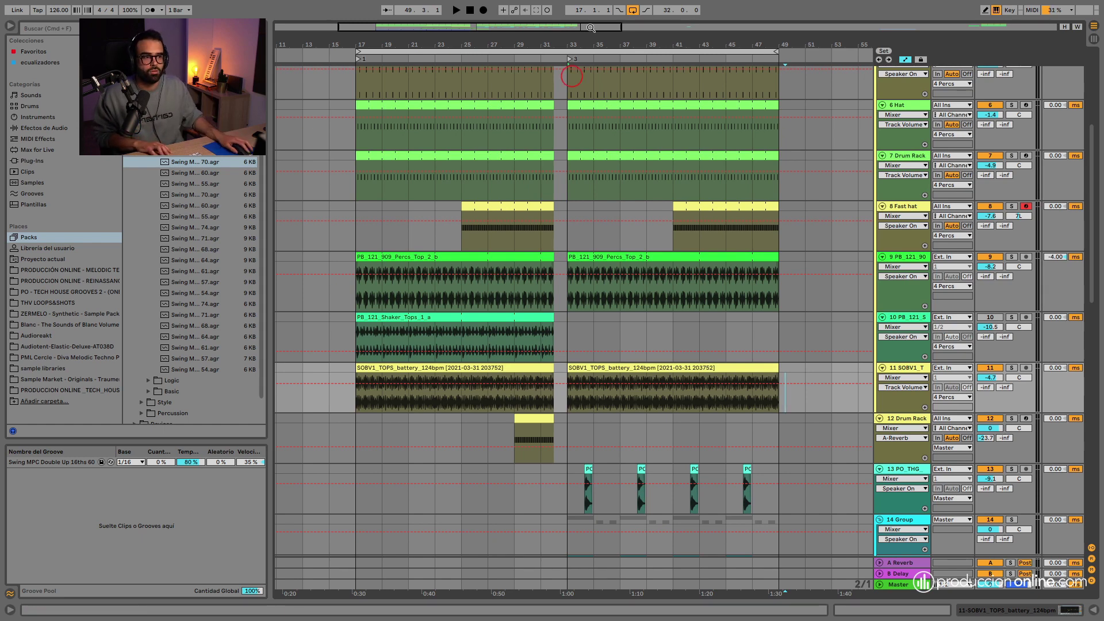
{"action": "left_click_drag", "start_coordinate": [607, 45], "coordinate": [603, 88]}
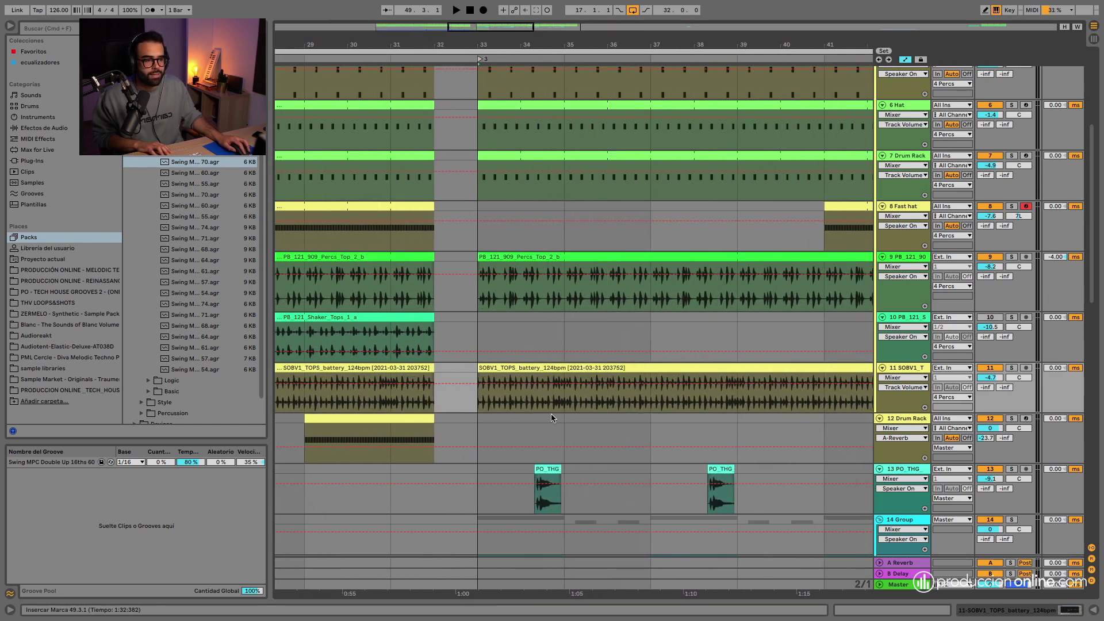
{"action": "right_click", "coordinate": [530, 406]}
{"action": "left_click", "coordinate": [613, 343]}
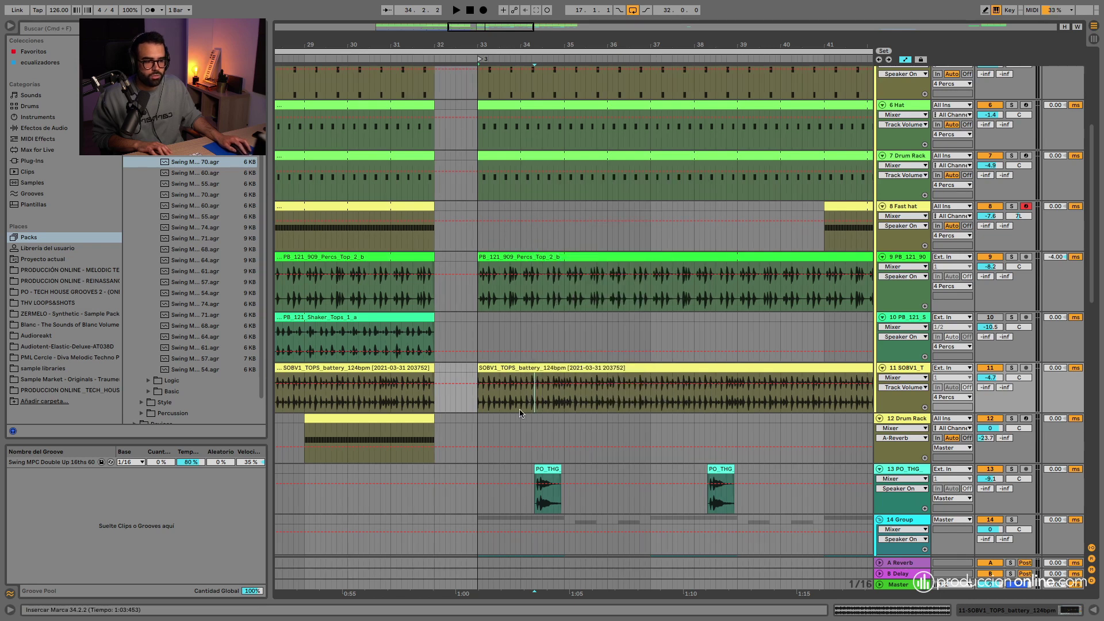
Examine the repeating phrases of the second-section SOBV1_TOPS_battery loop by selecting short portions and about bars 33 to 37, and clear the selection
{"action": "left_click_drag", "start_coordinate": [521, 405], "coordinate": [605, 399]}
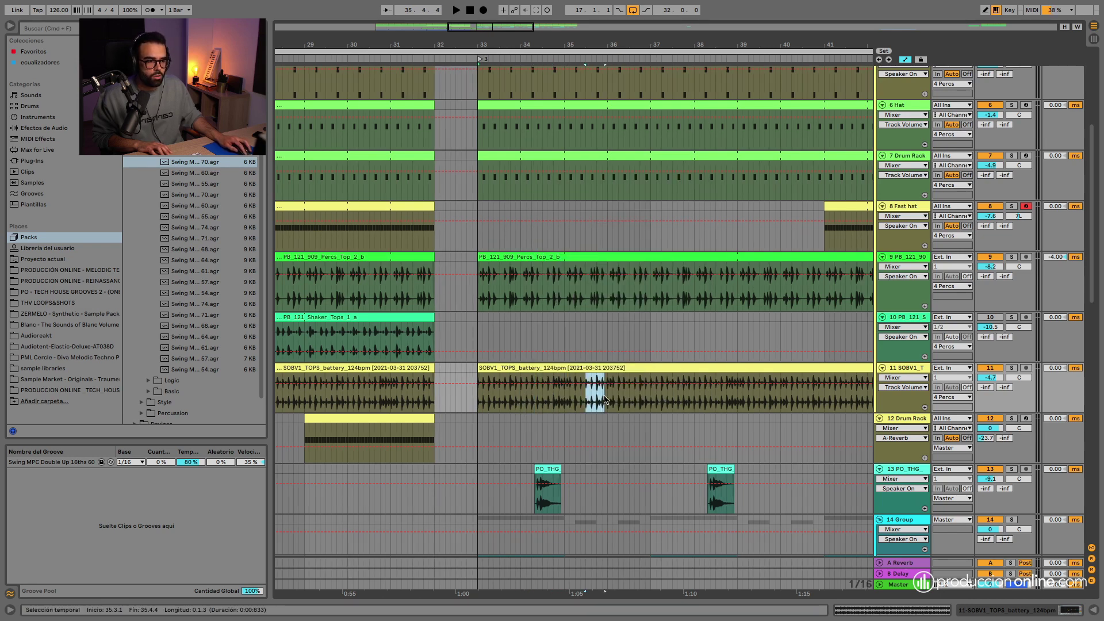
{"action": "left_click", "coordinate": [510, 402]}
{"action": "left_click_drag", "start_coordinate": [480, 402], "coordinate": [651, 408]}
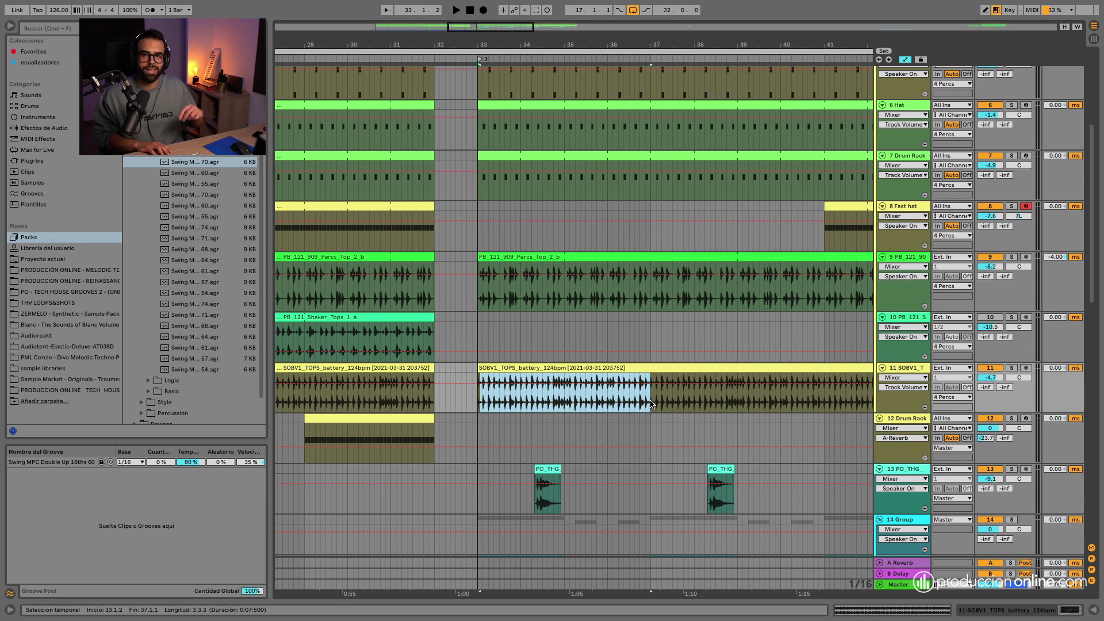
{"action": "left_click", "coordinate": [656, 397]}
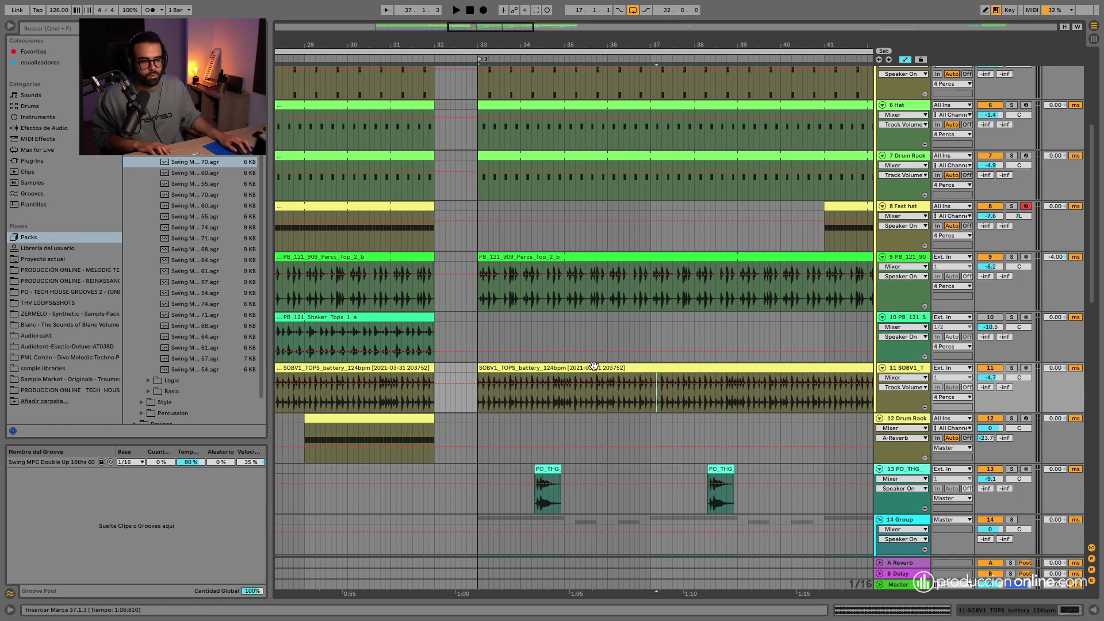
{"action": "left_click", "coordinate": [598, 65]}
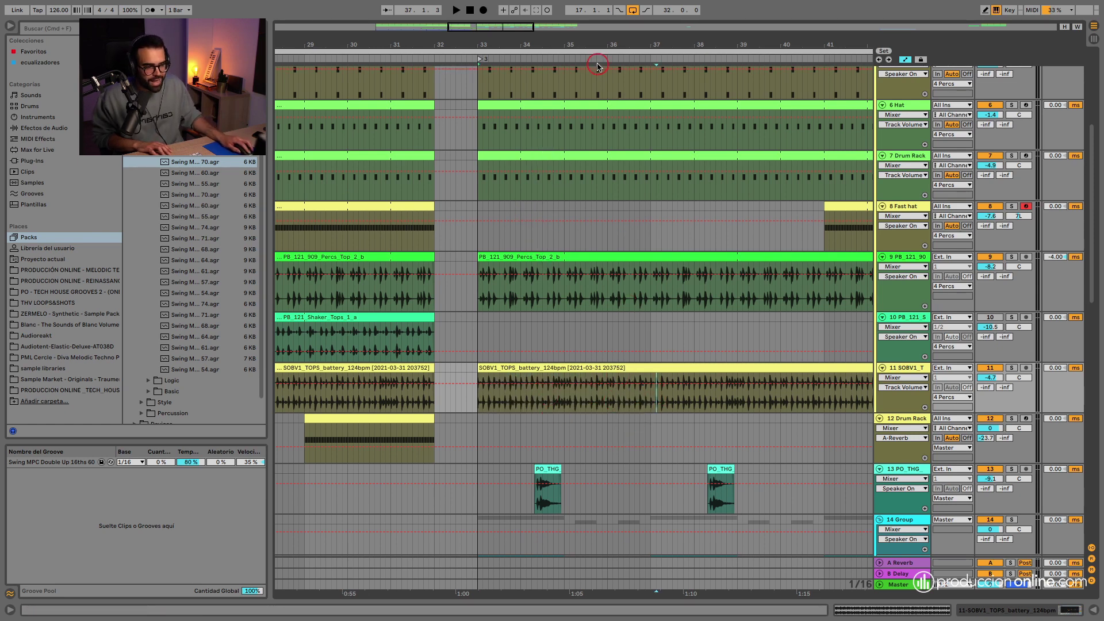
Compare the percussion layers across both sections, highlight the full second-section SOBV1_TOPS_battery loop from bar 33, and clear the selection
{"action": "left_click_drag", "start_coordinate": [598, 46], "coordinate": [593, 14]}
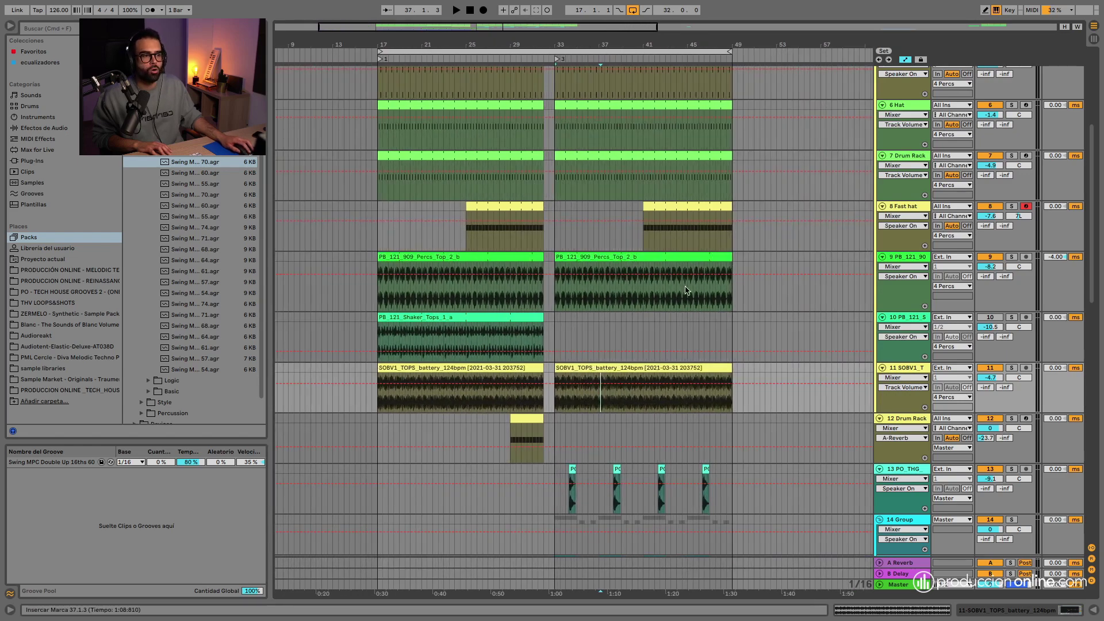
{"action": "scroll", "coordinate": [686, 291], "scroll_direction": "up", "scroll_amount": 1}
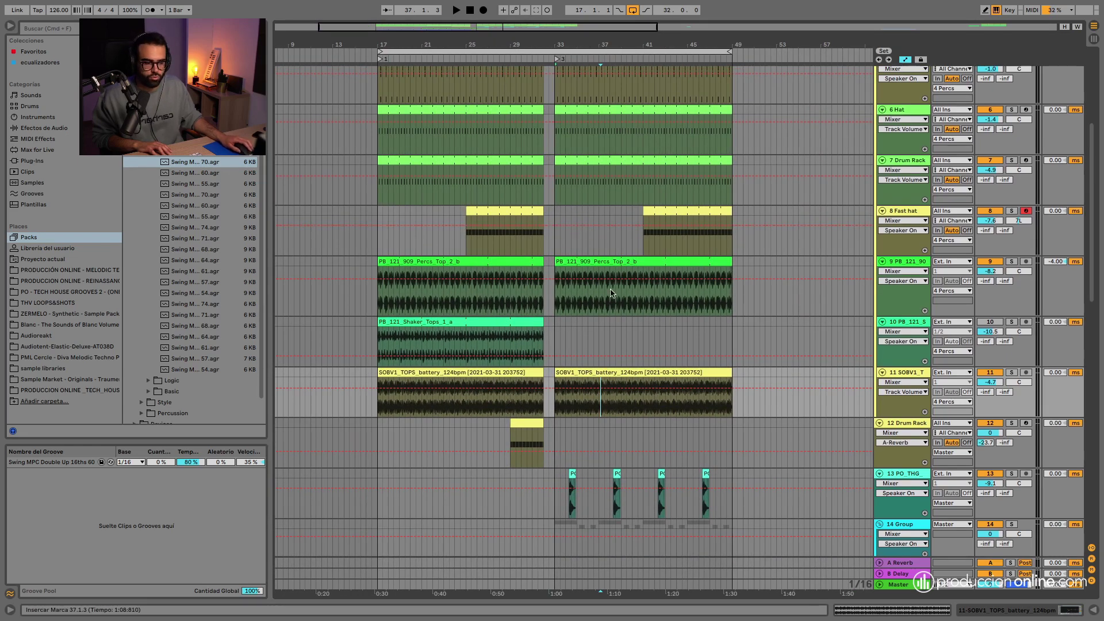
{"action": "scroll", "coordinate": [633, 397], "scroll_direction": "down", "scroll_amount": 1}
{"action": "left_click_drag", "start_coordinate": [627, 47], "coordinate": [627, 66]}
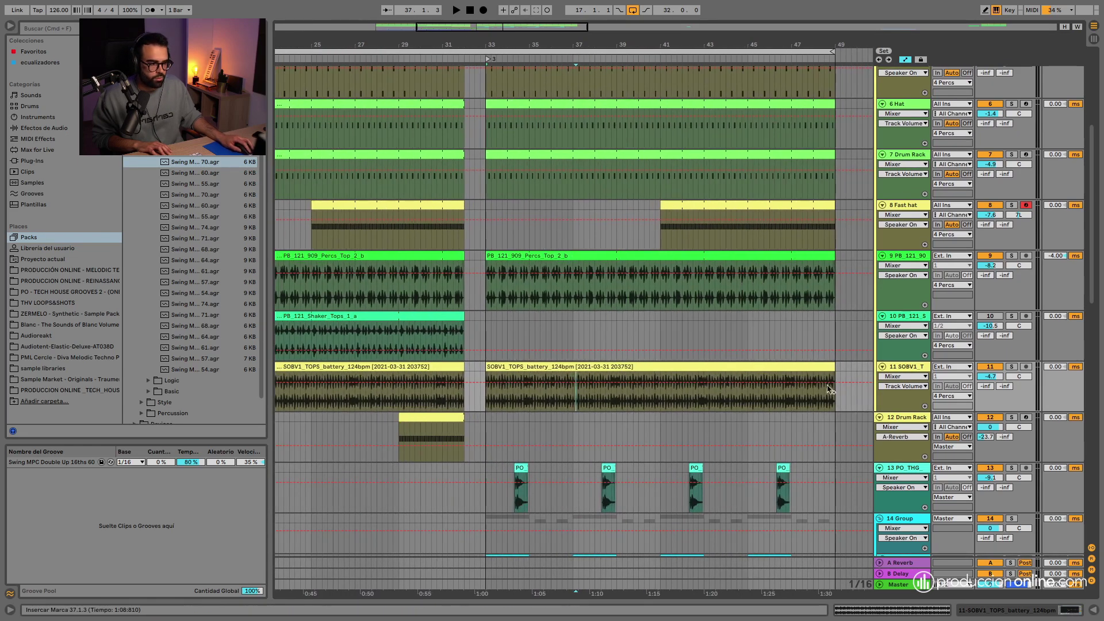
{"action": "left_click_drag", "start_coordinate": [835, 401], "coordinate": [485, 401]}
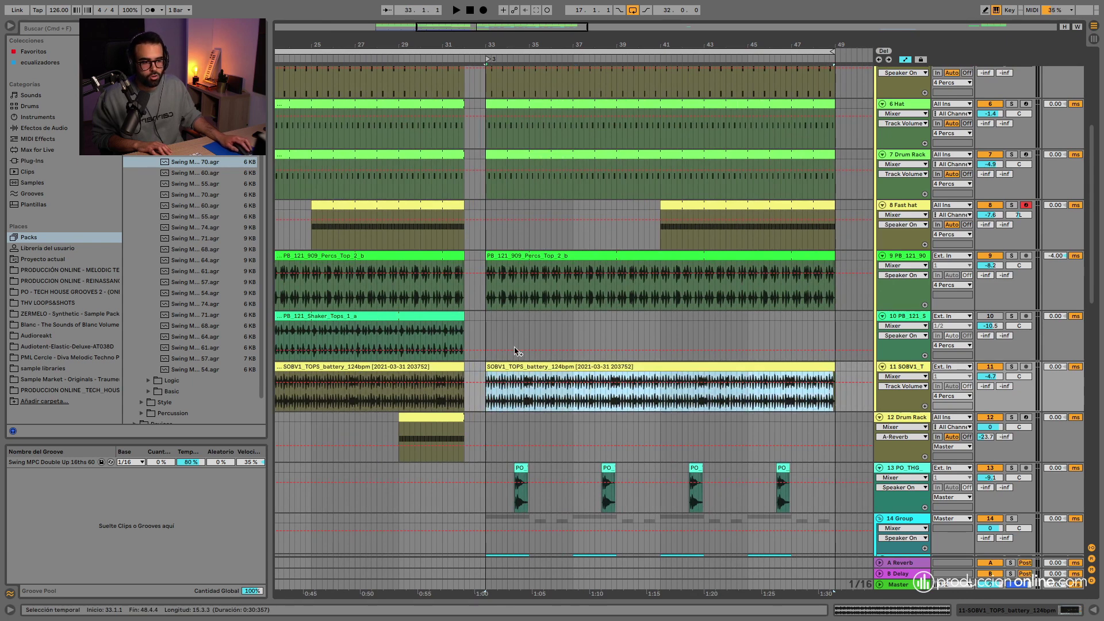
{"action": "left_click", "coordinate": [586, 391]}
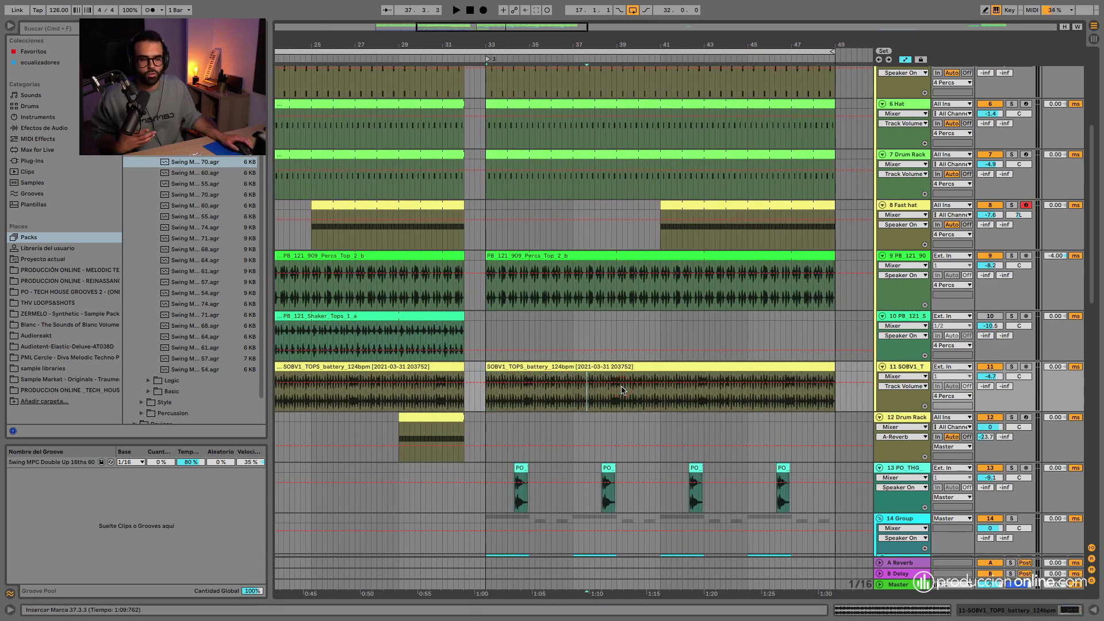
Show the devices of Drum Rack track 12, solo it, and play its snare roll from bar 29 to examine the first Auto Filter's sweep
{"action": "double_click", "coordinate": [906, 416]}
{"action": "scroll", "coordinate": [514, 266], "scroll_direction": "down", "scroll_amount": 3}
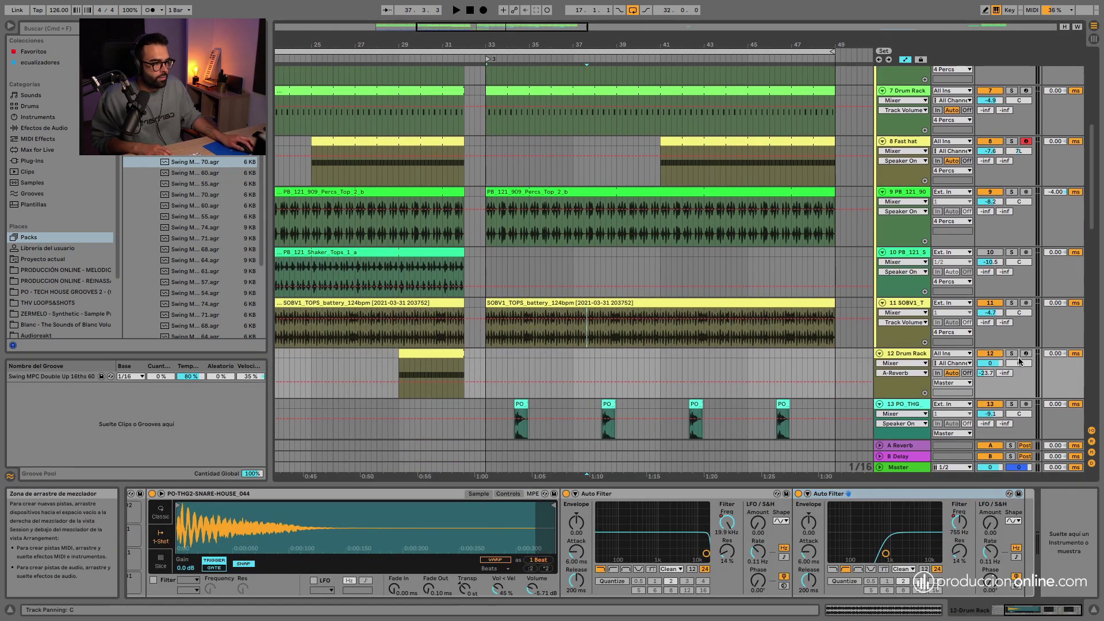
{"action": "left_click", "coordinate": [398, 60]}
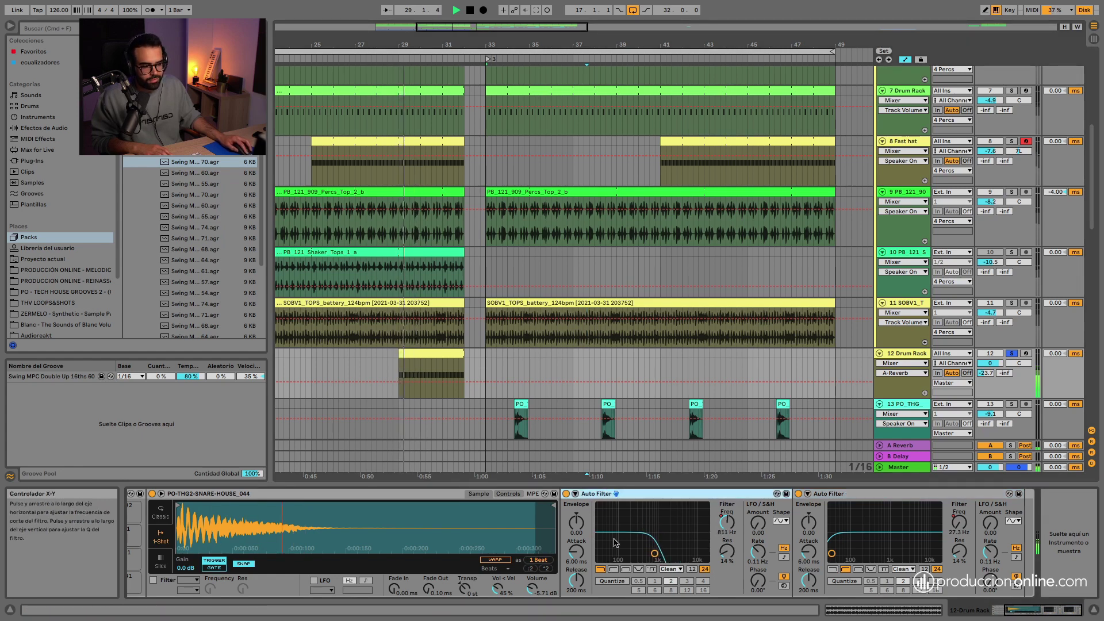
{"action": "key", "text": "space"}
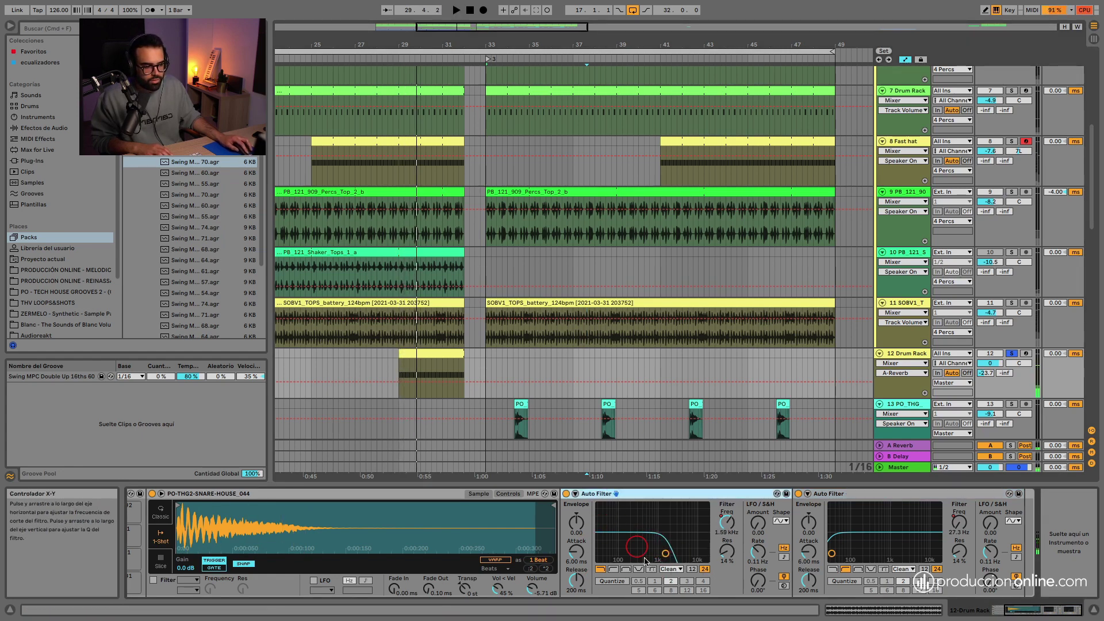
Play the rest of the snare roll up to bar 33, examine the second Auto Filter's high-pass sweep, and stop playback
{"action": "left_click", "coordinate": [421, 60]}
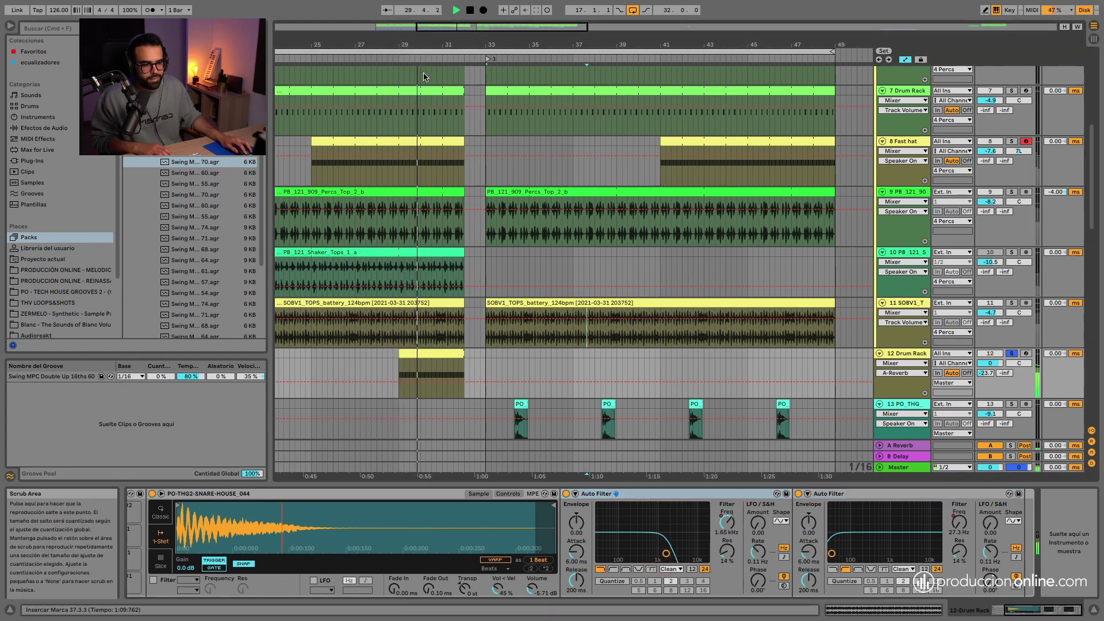
{"action": "left_click_drag", "start_coordinate": [839, 518], "coordinate": [884, 540]}
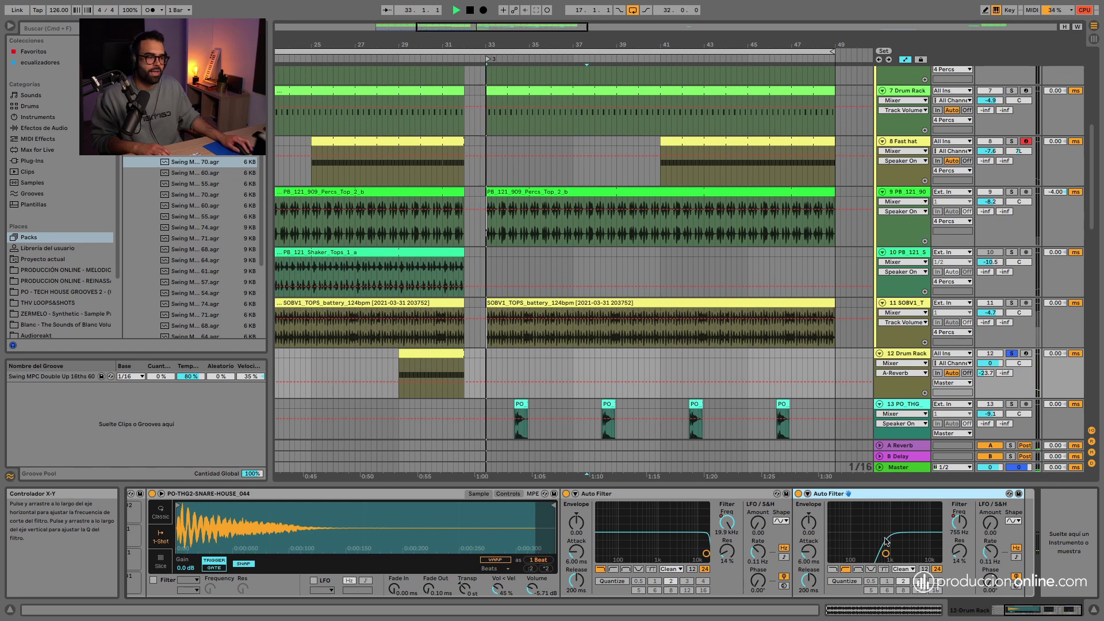
{"action": "key", "text": "space"}
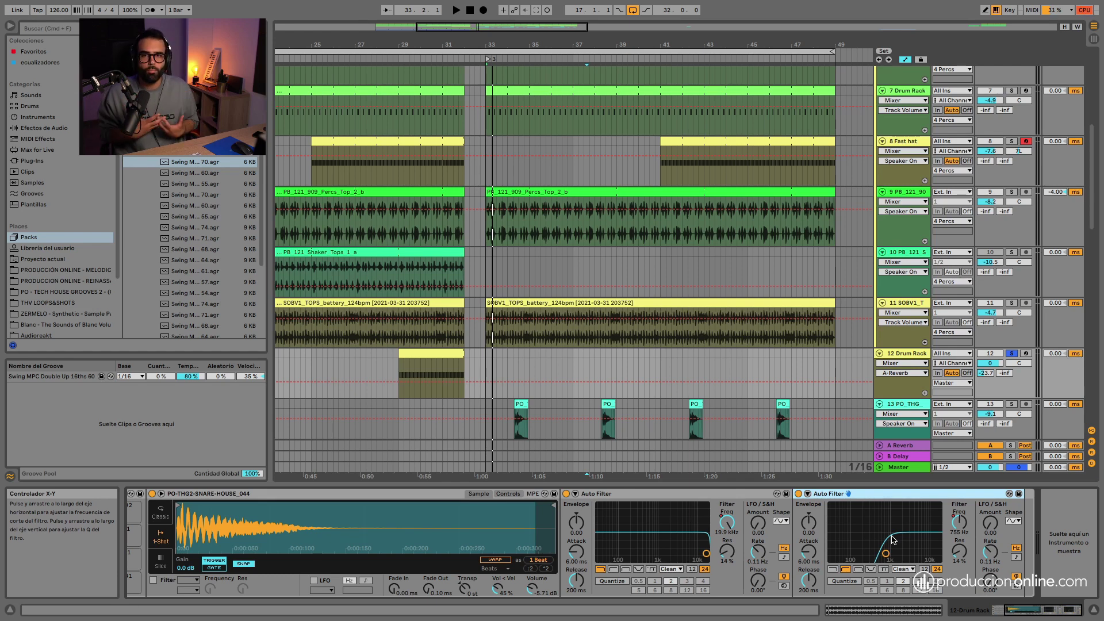
Solo PO_THG track 13, play its first vocal clip from bar 34 twice, and stop playback
{"action": "scroll", "coordinate": [904, 241], "scroll_direction": "down", "scroll_amount": 5}
{"action": "left_click", "coordinate": [903, 215]}
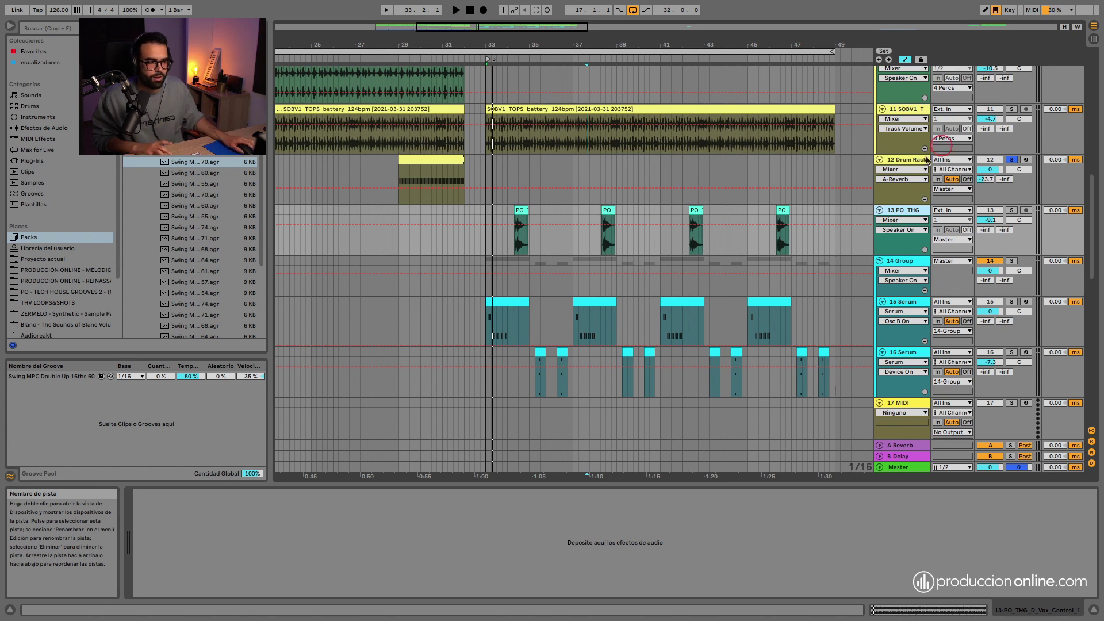
{"action": "left_click", "coordinate": [1011, 210]}
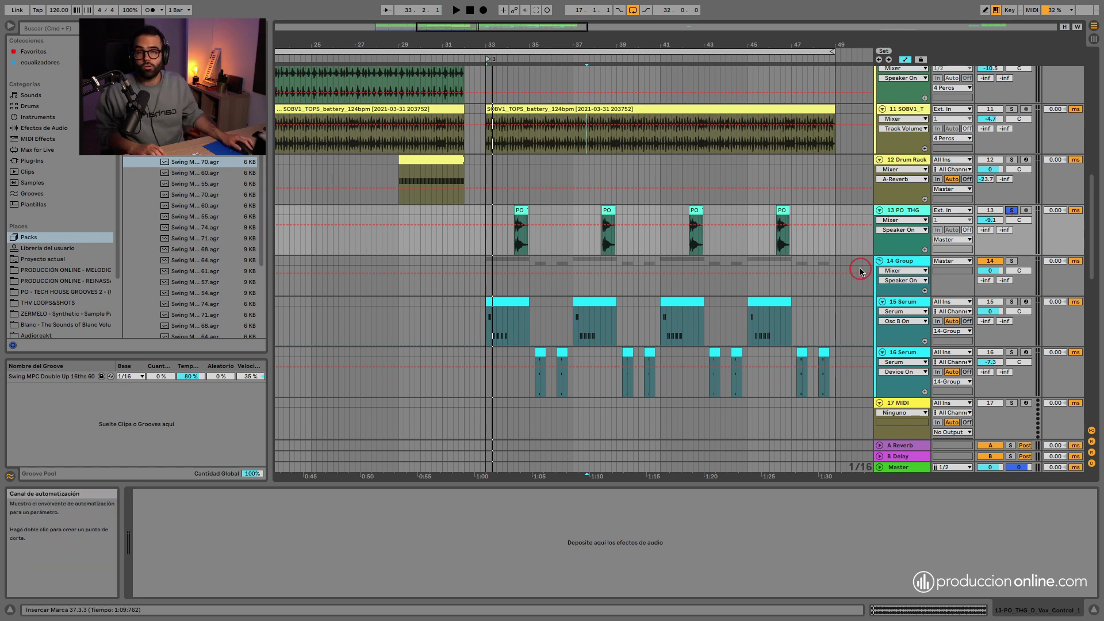
{"action": "left_click_drag", "start_coordinate": [510, 46], "coordinate": [476, 67]}
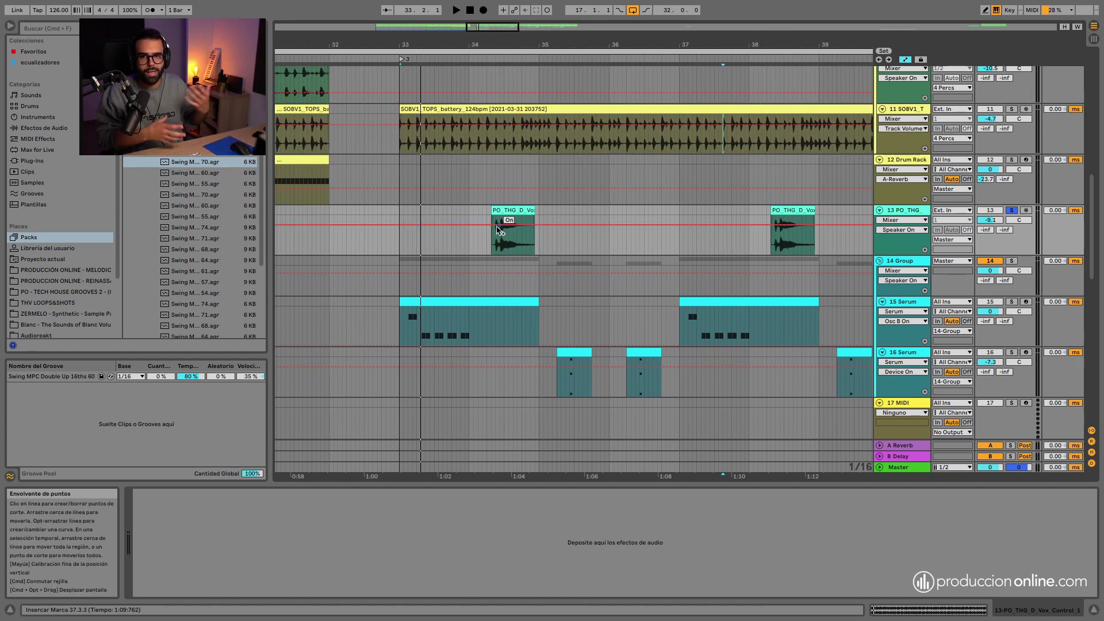
{"action": "left_click", "coordinate": [472, 57]}
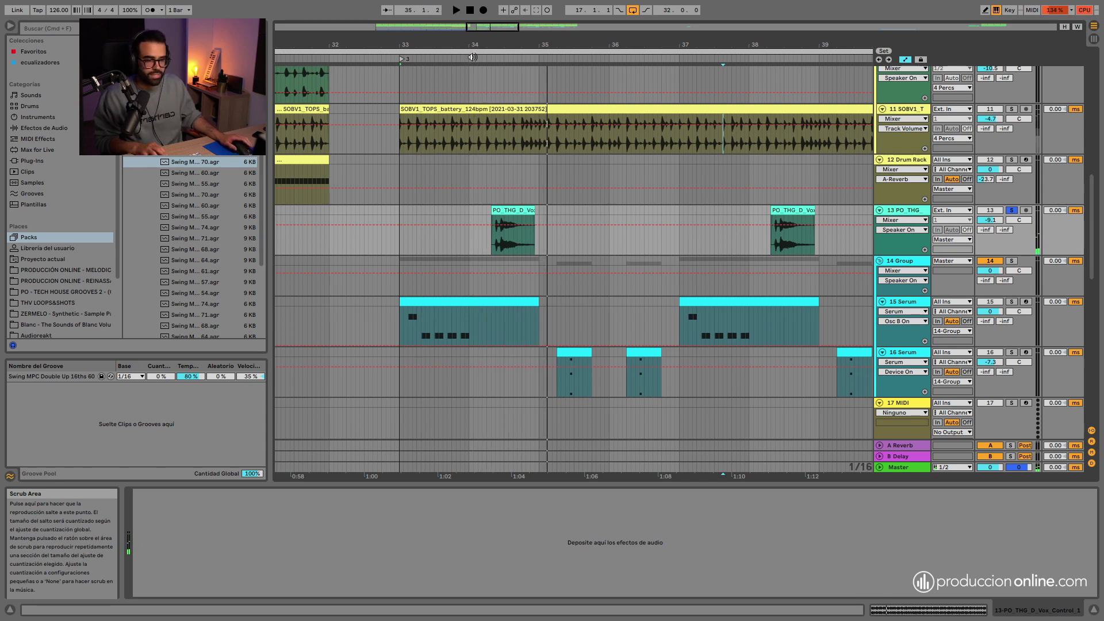
{"action": "left_click", "coordinate": [473, 57]}
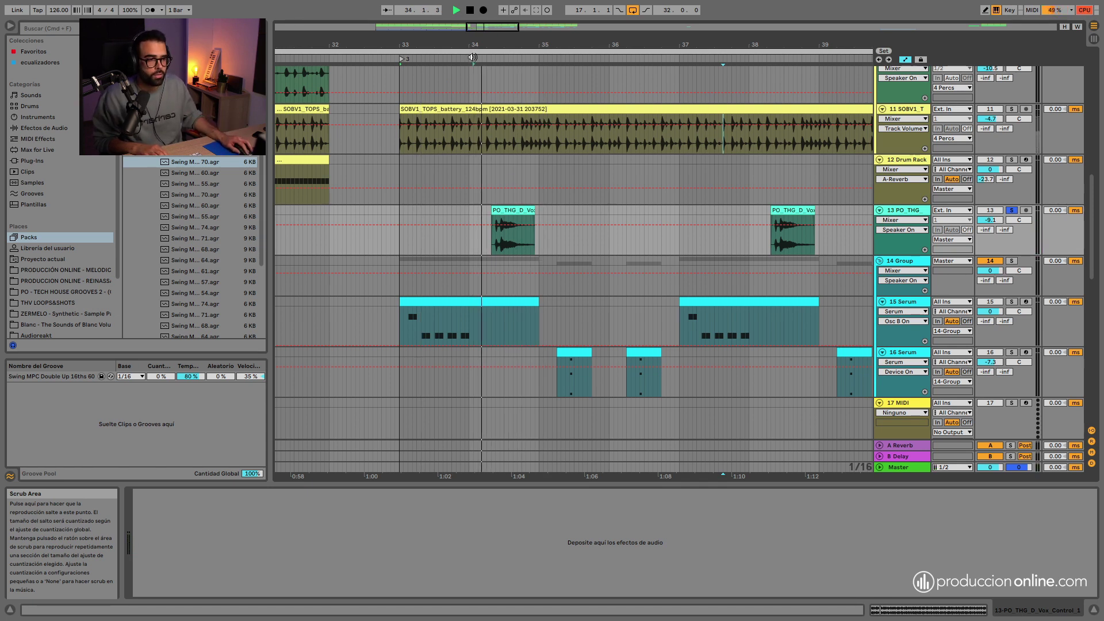
{"action": "key", "text": "space"}
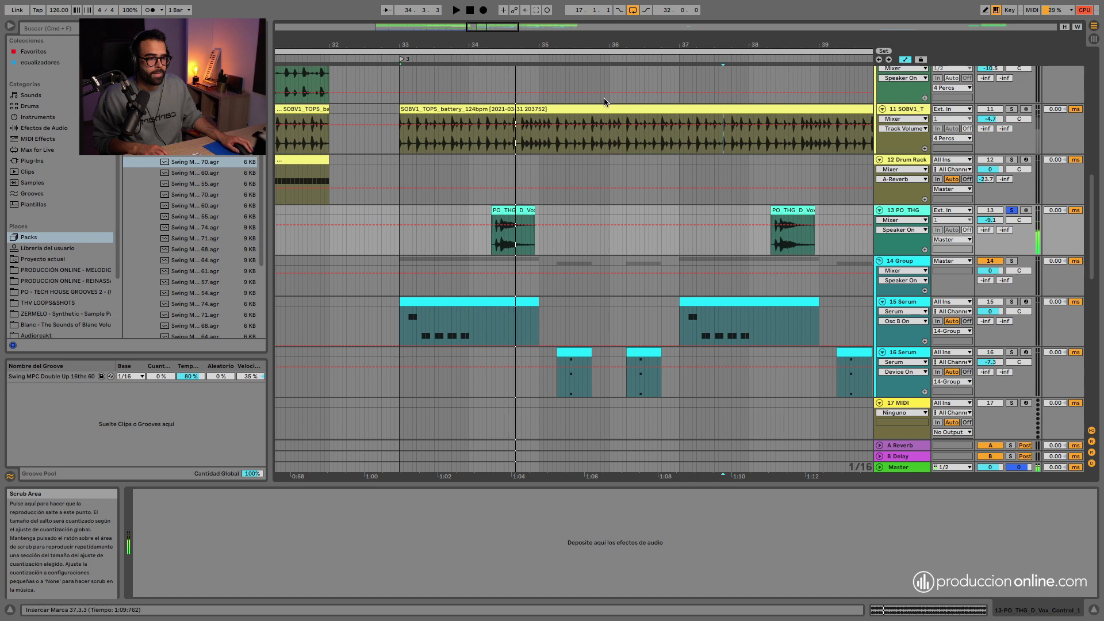
Solo the Serum group 14 and play its two synth parts together with the PO_THG vocal from bar 33, examining how their clips alternate
{"action": "left_click", "coordinate": [1013, 261]}
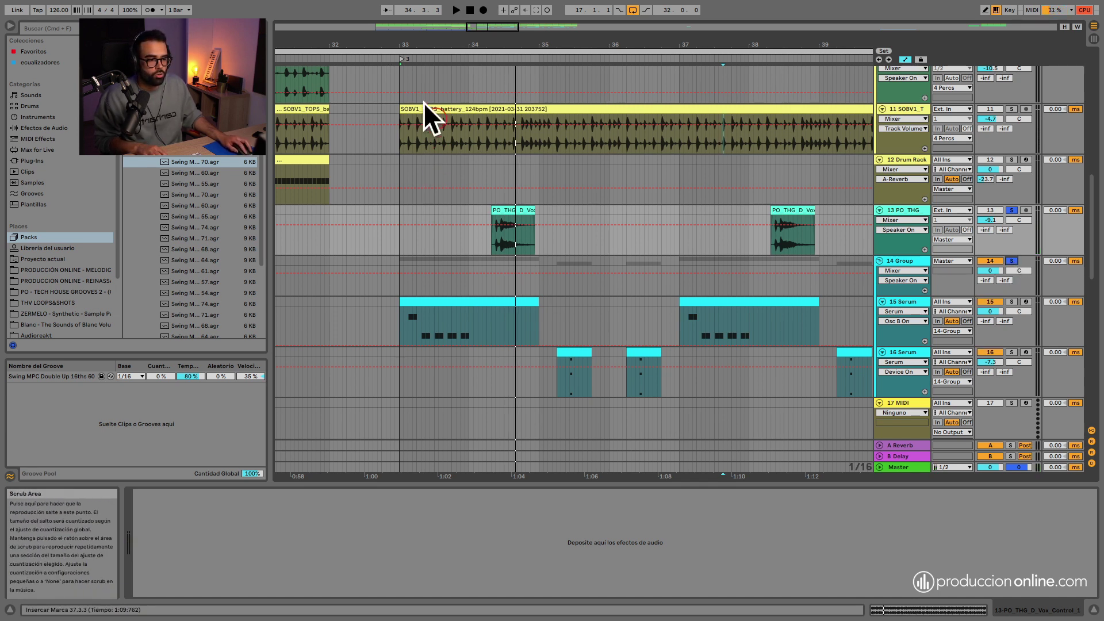
{"action": "left_click", "coordinate": [400, 60]}
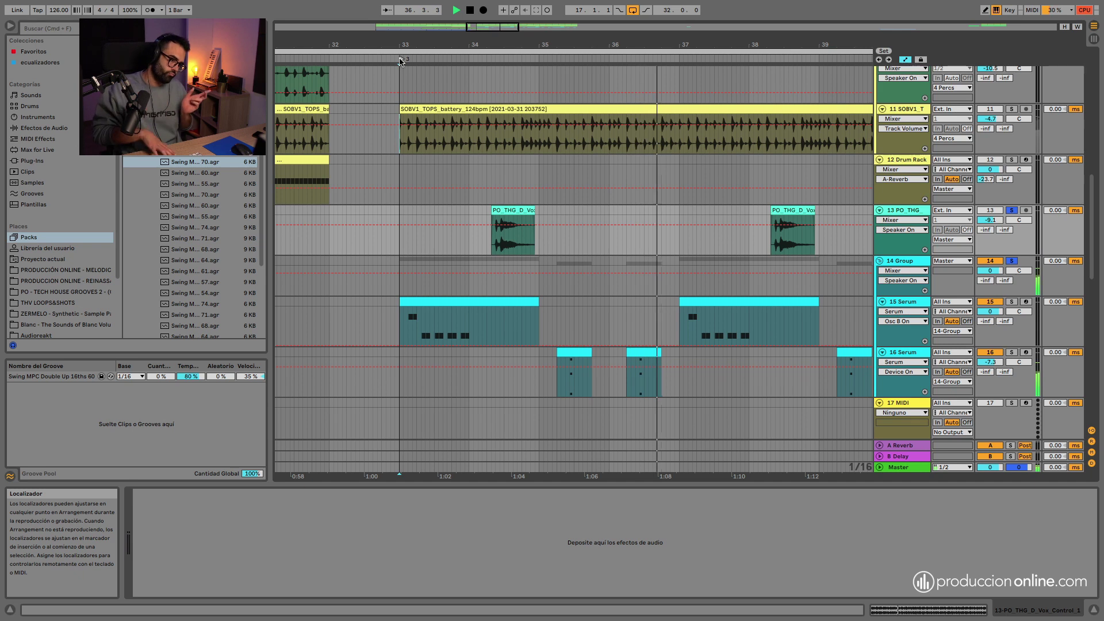
{"action": "key", "text": "space"}
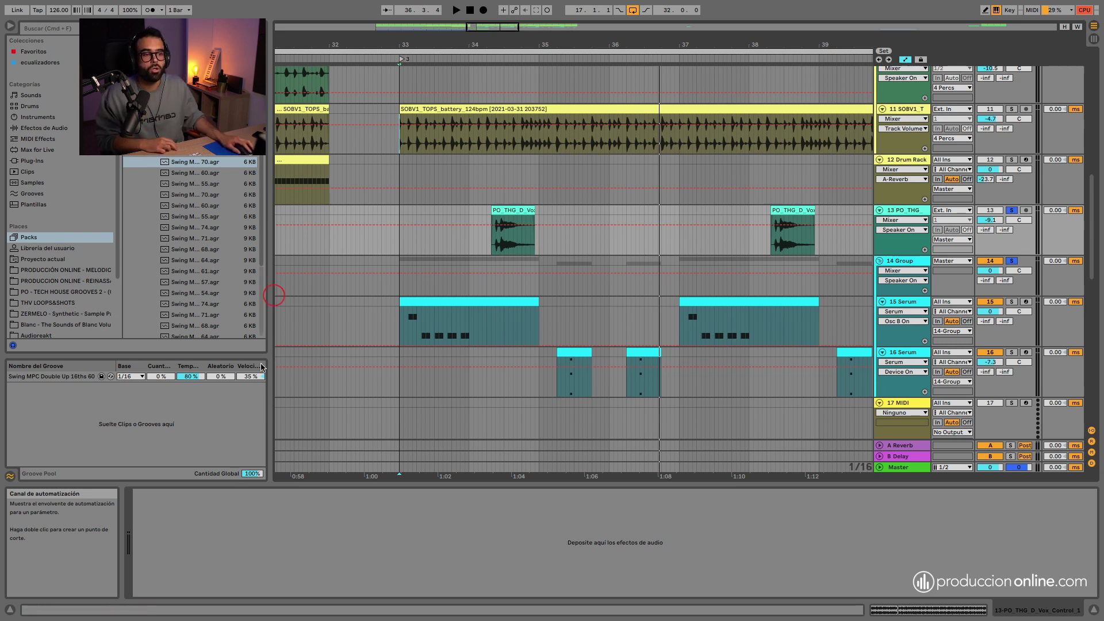
{"action": "left_click", "coordinate": [516, 328]}
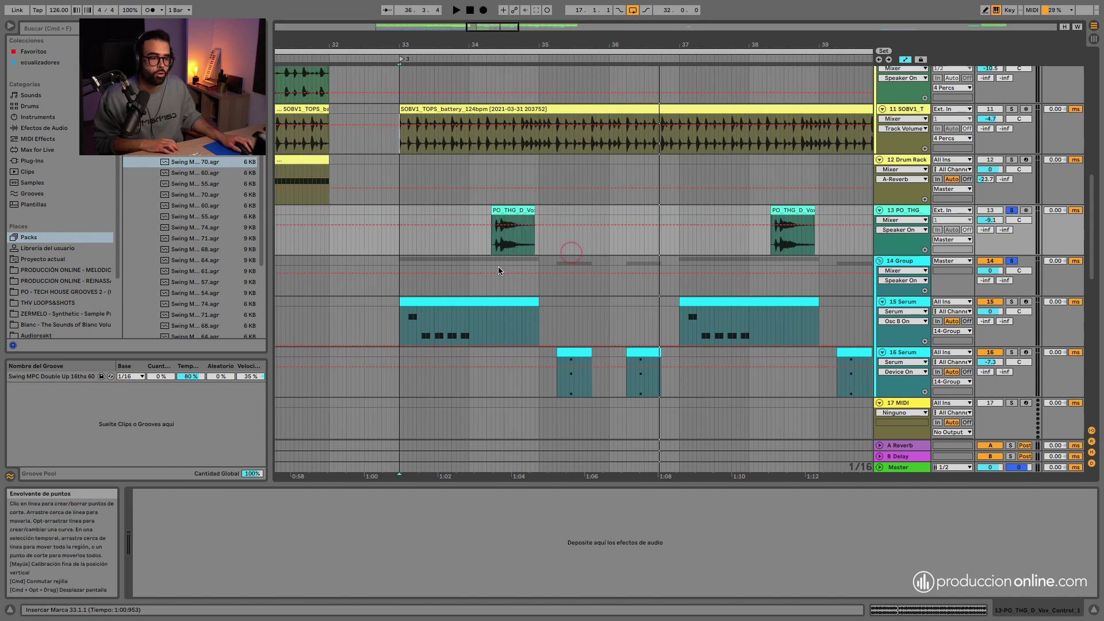
{"action": "key", "text": "super+alt+l"}
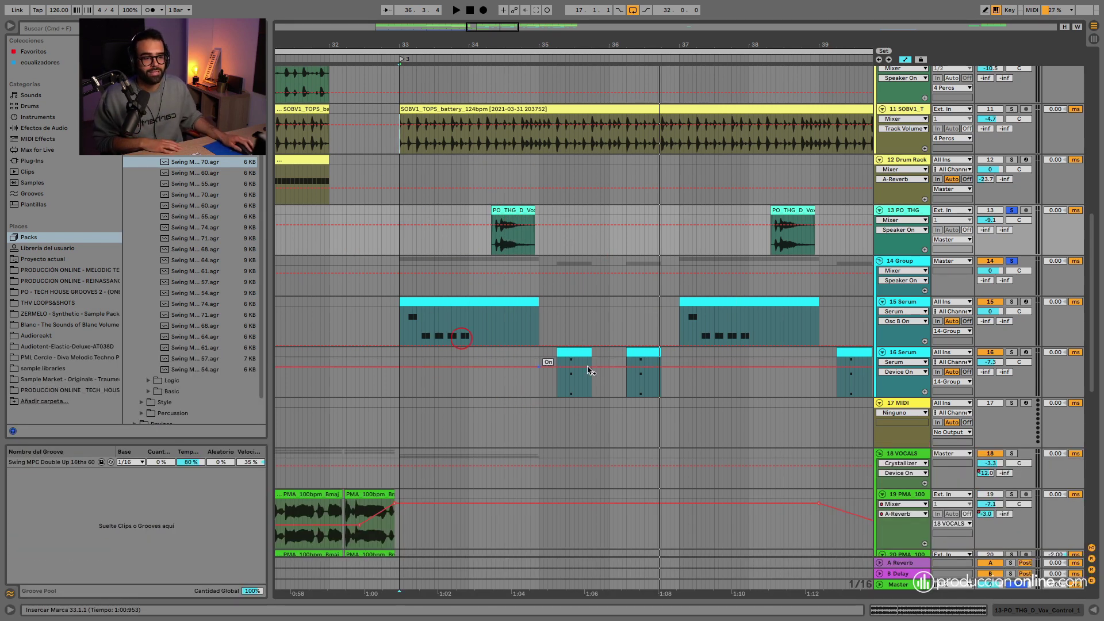
{"action": "left_click", "coordinate": [504, 318]}
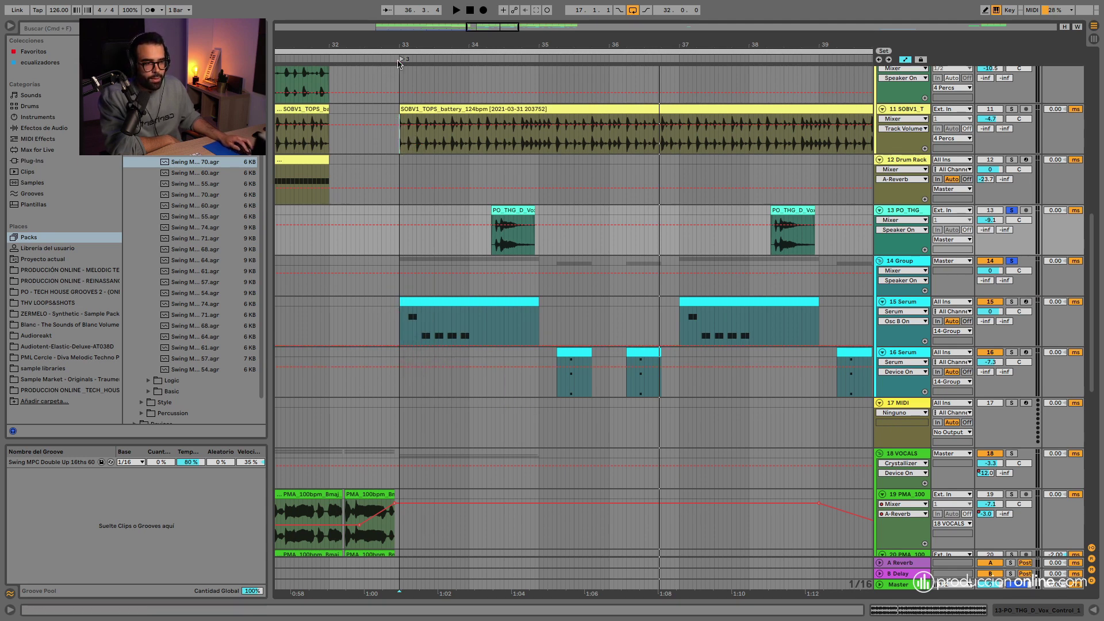
{"action": "key", "text": "space"}
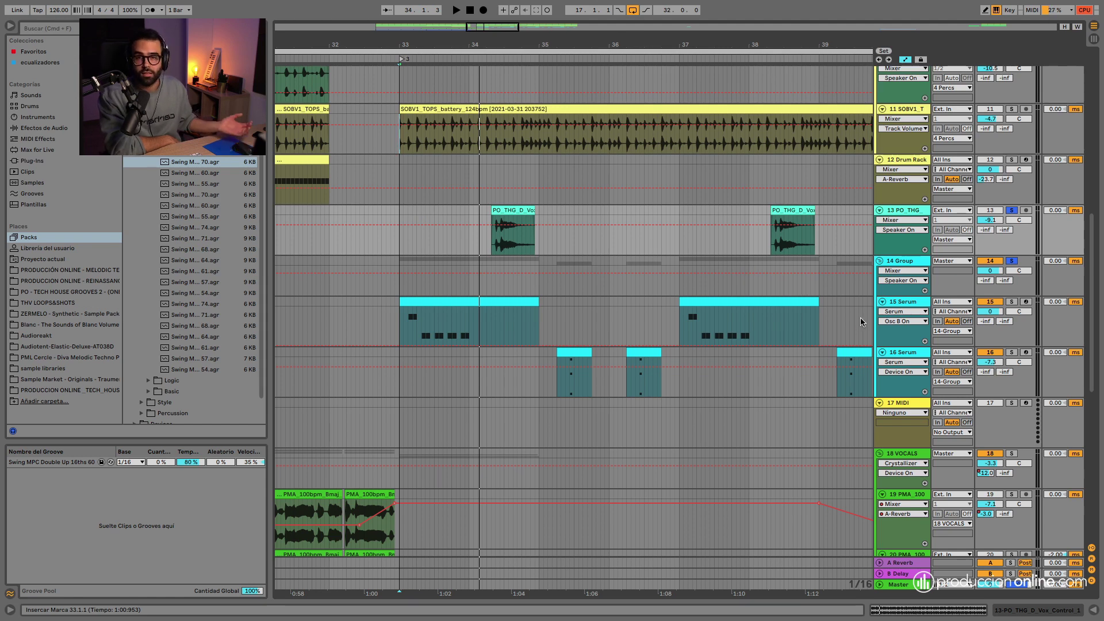
Show the devices of Serum track 15, open its Serum synth, and play from bar 33 to examine oscillator A and the Env 1 shape
{"action": "double_click", "coordinate": [900, 307]}
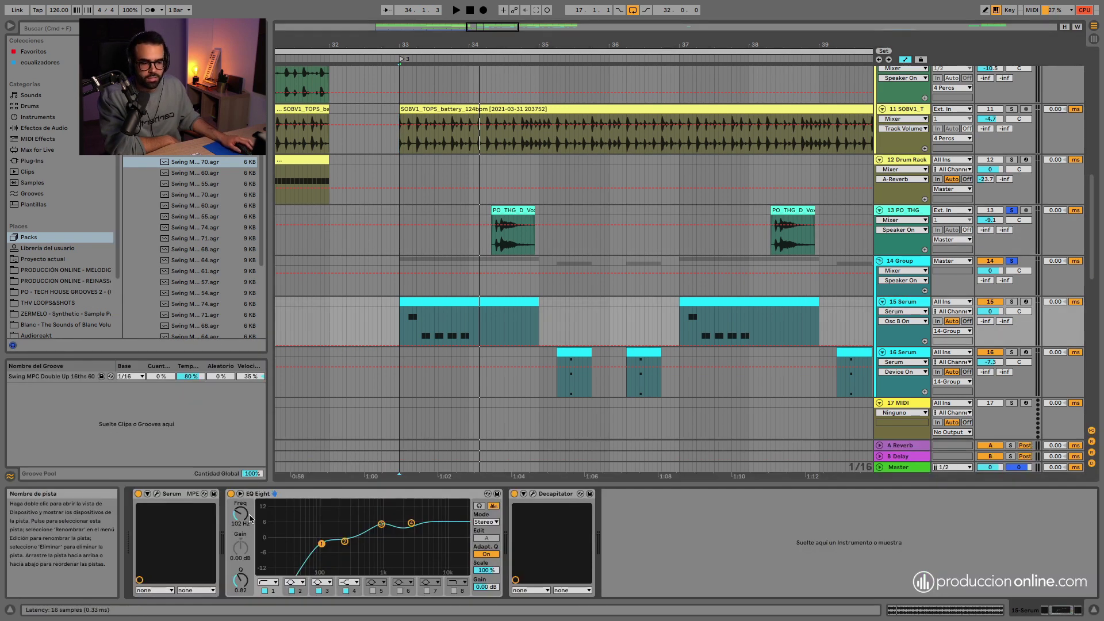
{"action": "left_click", "coordinate": [156, 494]}
{"action": "left_click_drag", "start_coordinate": [460, 200], "coordinate": [487, 132]}
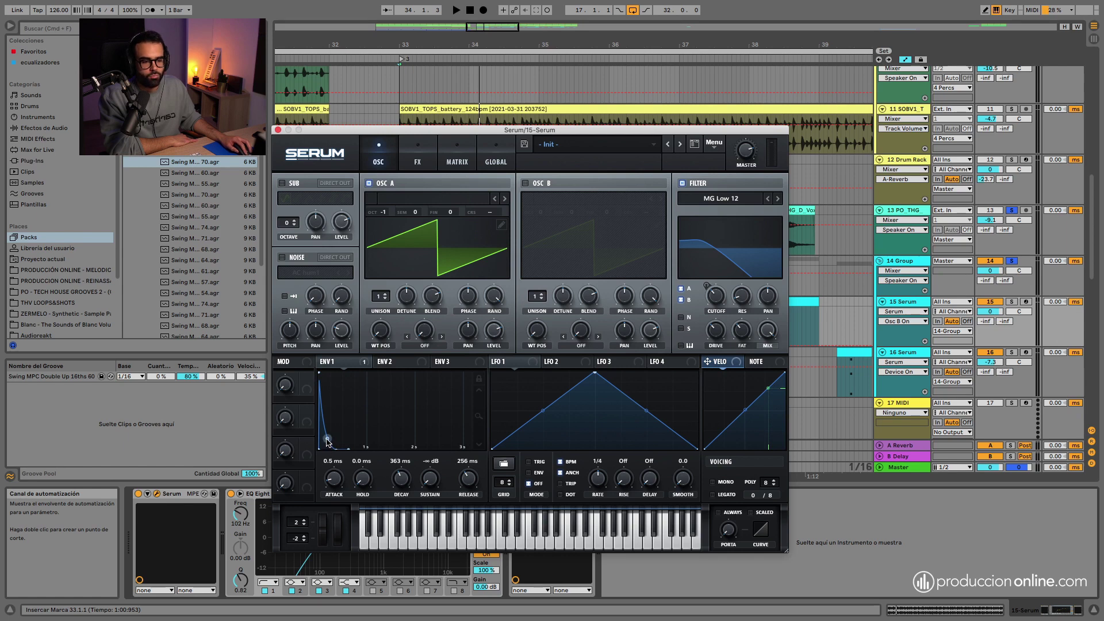
{"action": "left_click_drag", "start_coordinate": [389, 131], "coordinate": [557, 153]}
{"action": "left_click", "coordinate": [401, 59]}
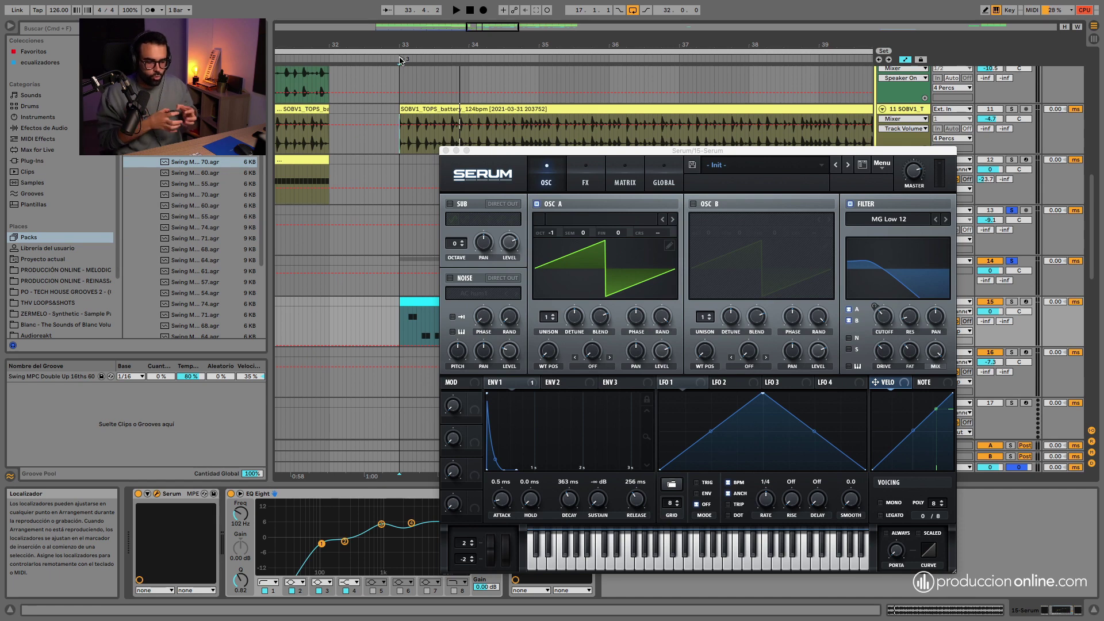
{"action": "left_click", "coordinate": [757, 84]}
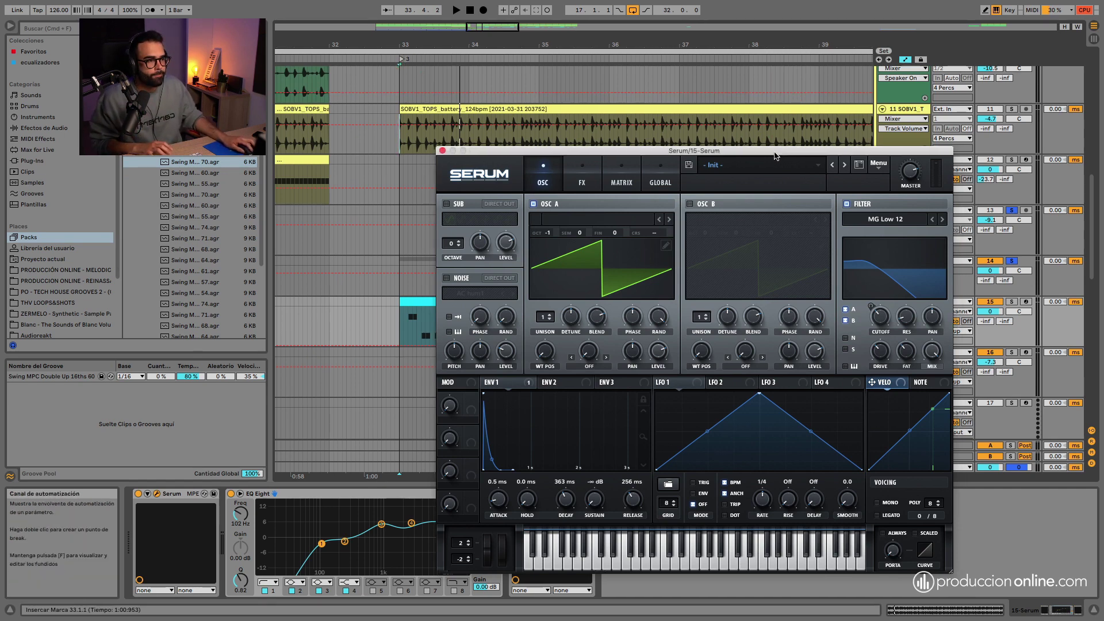
Examine how Env 1 modulates the cutoff of the MG Low 12 filter in the track 15 Serum
{"action": "left_click_drag", "start_coordinate": [777, 152], "coordinate": [658, 116]}
{"action": "mouse_move", "coordinate": [390, 345]}
{"action": "left_mouse_down"}
{"action": "mouse_move", "coordinate": [733, 298]}
{"action": "mouse_move", "coordinate": [753, 276]}
{"action": "mouse_move", "coordinate": [377, 343]}
{"action": "left_mouse_up"}
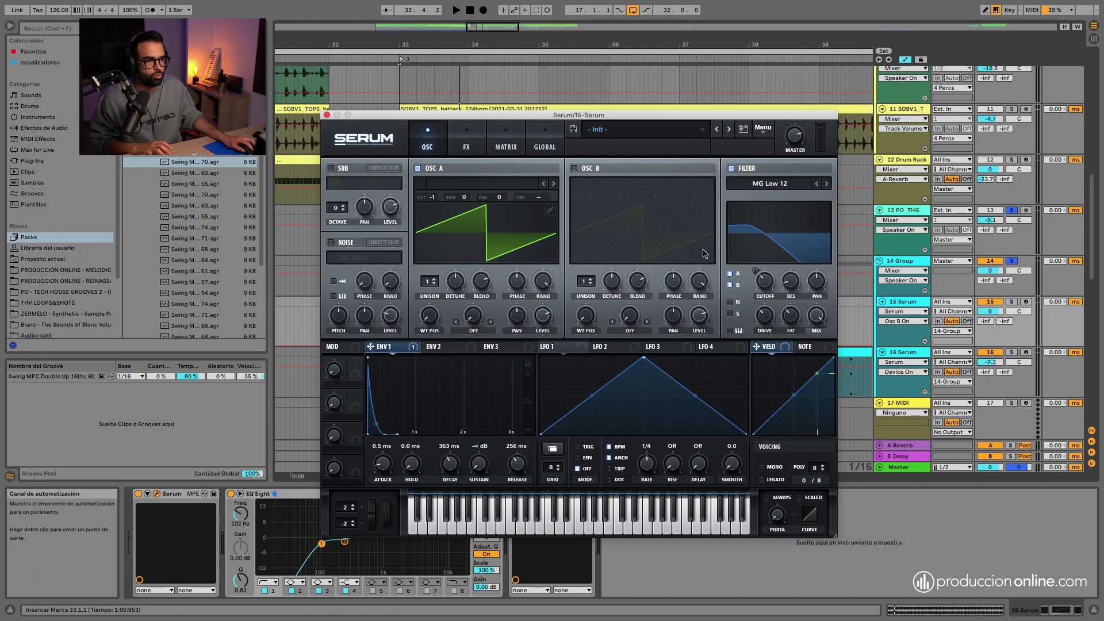
{"action": "left_click", "coordinate": [724, 251]}
{"action": "left_click", "coordinate": [756, 268]}
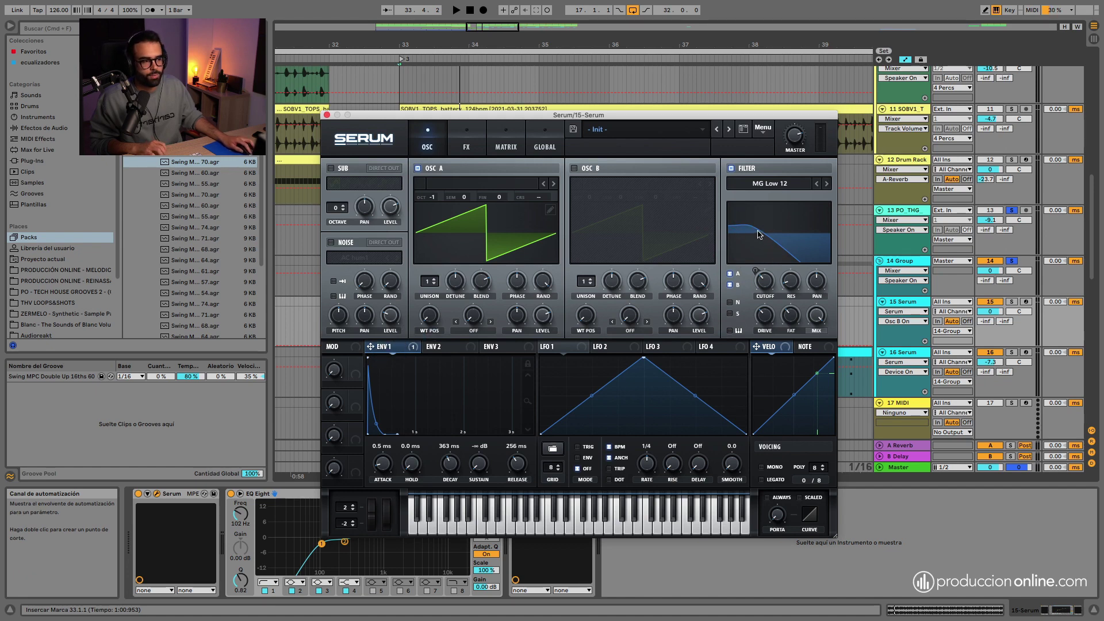
{"action": "left_click_drag", "start_coordinate": [692, 118], "coordinate": [573, 157]}
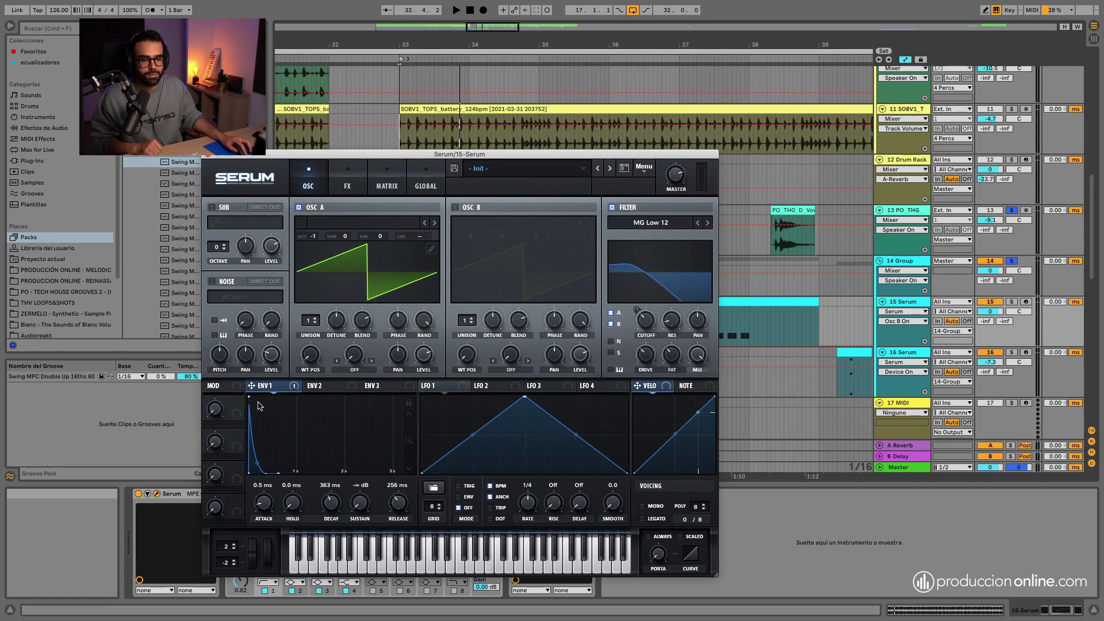
Play the synth phrase from bar 33 and examine the Drive and Fat controls of the Serum filter
{"action": "double_click", "coordinate": [402, 59]}
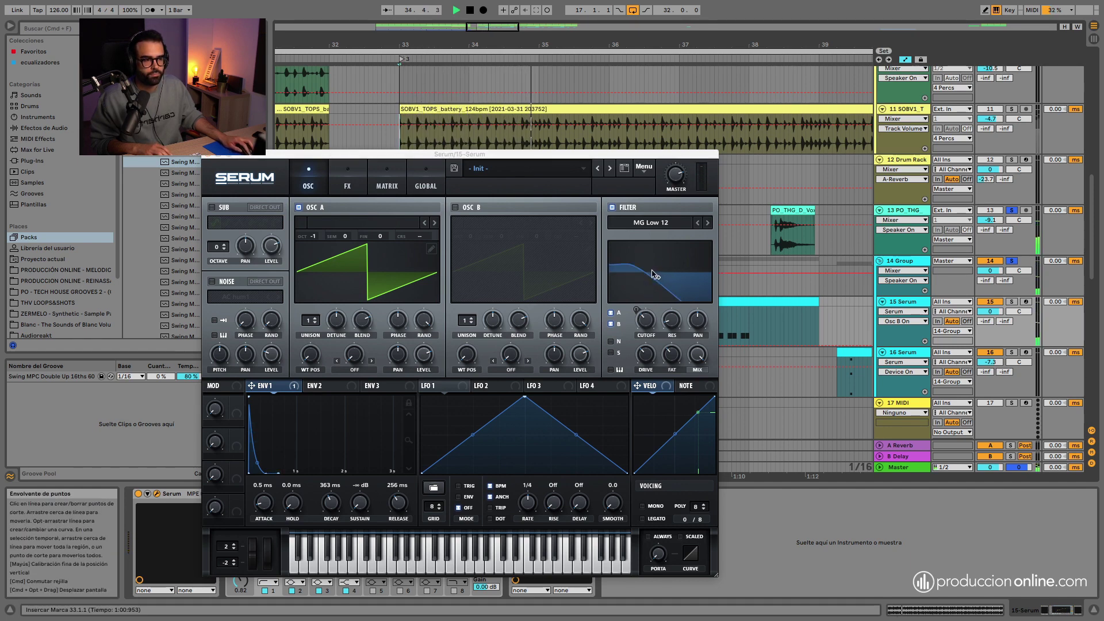
{"action": "key", "text": "space"}
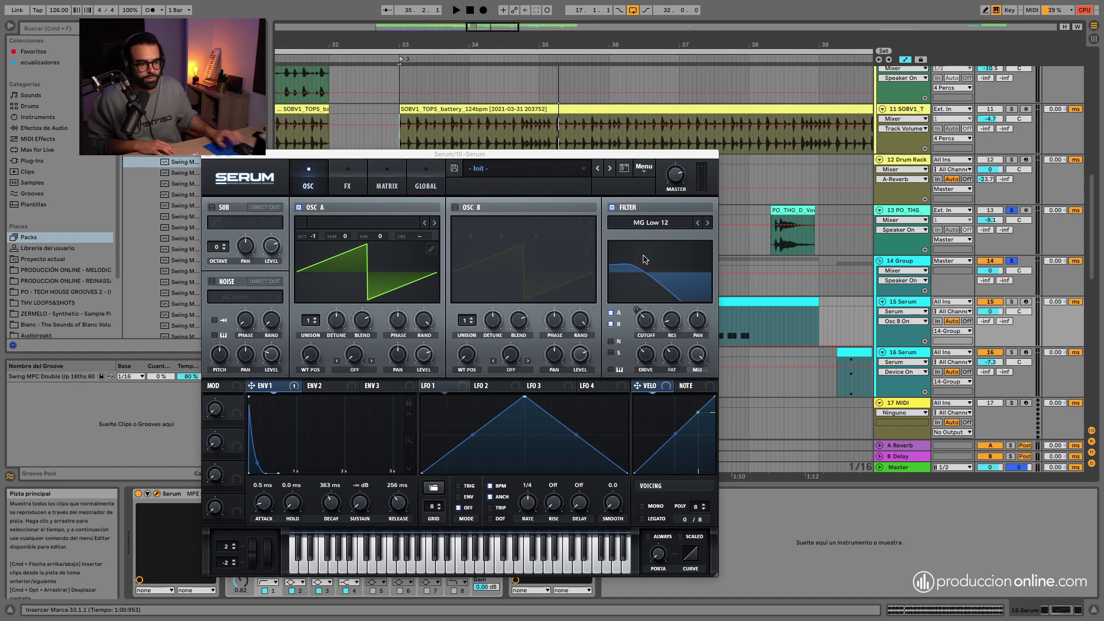
{"action": "left_click_drag", "start_coordinate": [644, 352], "coordinate": [676, 357]}
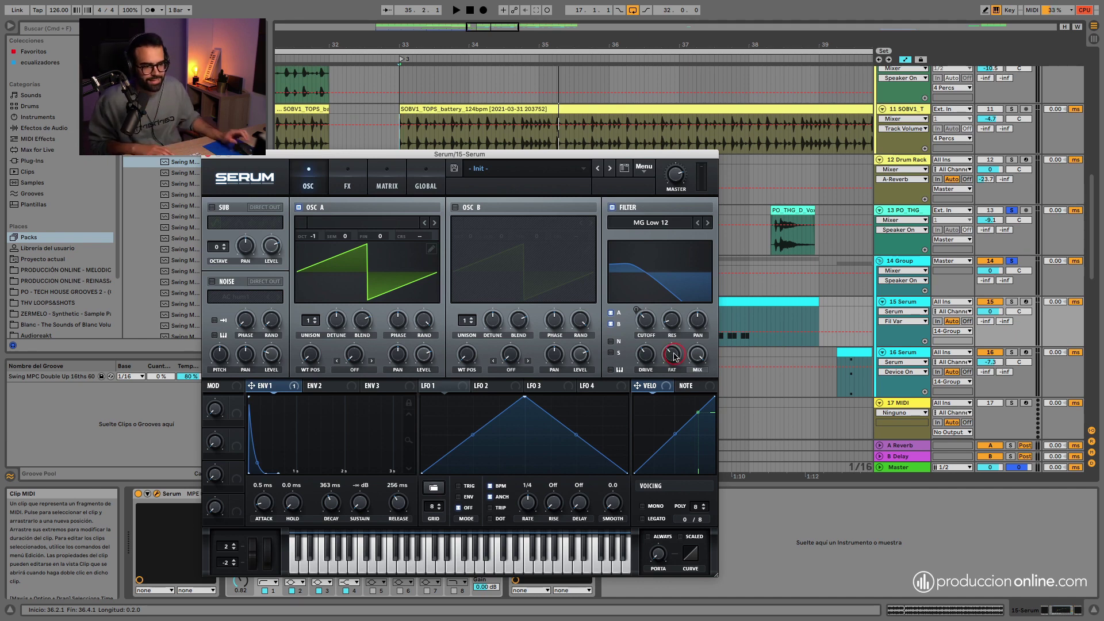
{"action": "key", "text": "space"}
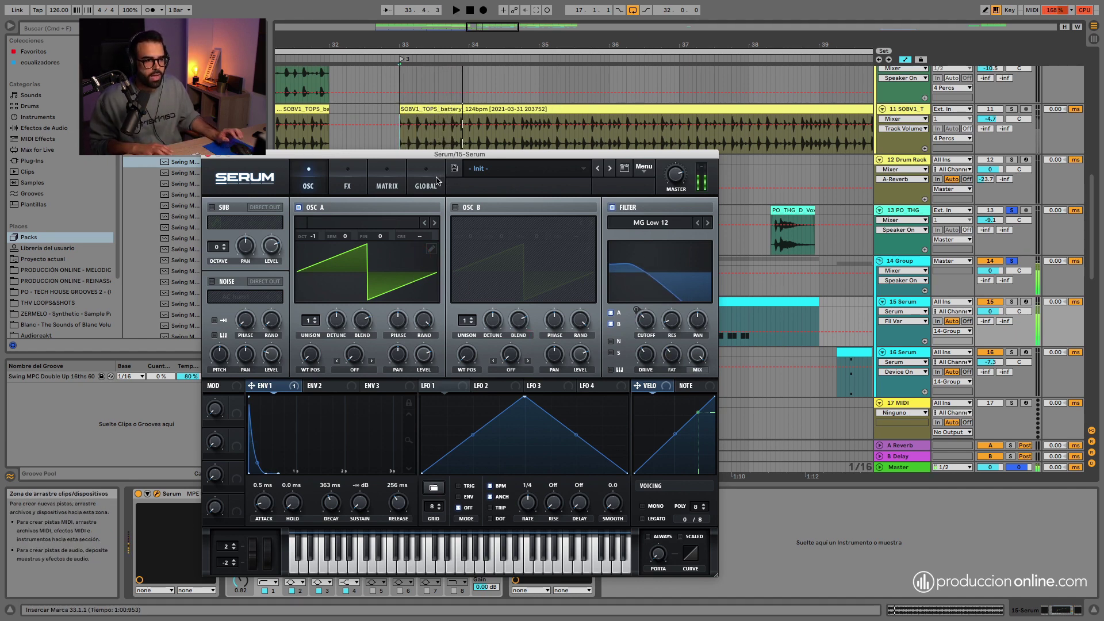
{"action": "key", "text": "space"}
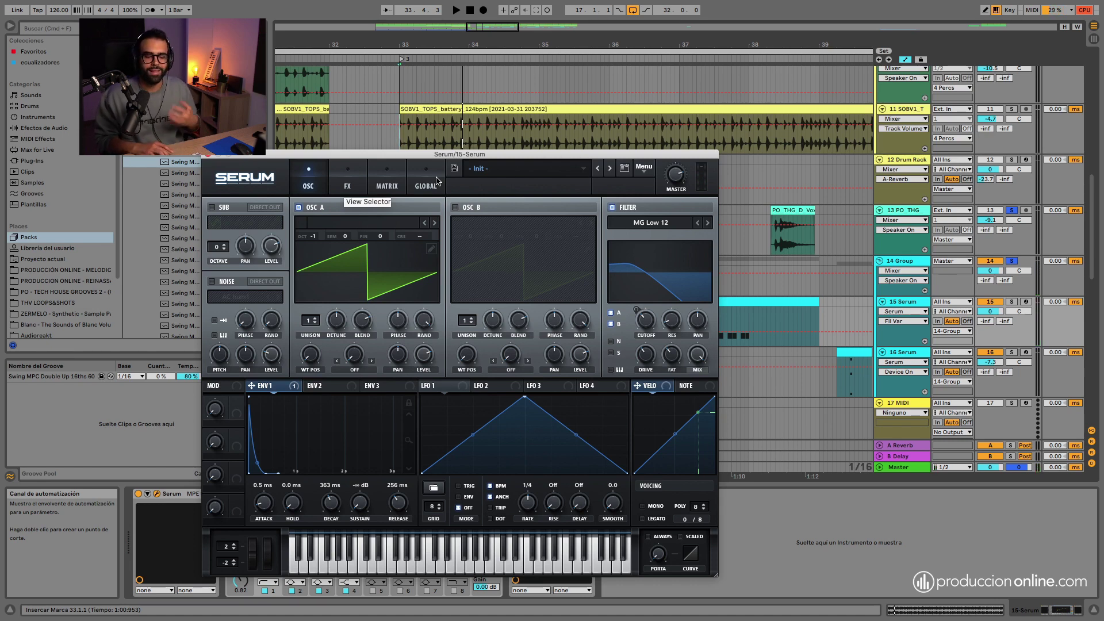
Show the Serum effects, bypass Hyper/Dimension and Delay, and play the dry synth from bar 33
{"action": "left_click", "coordinate": [347, 179]}
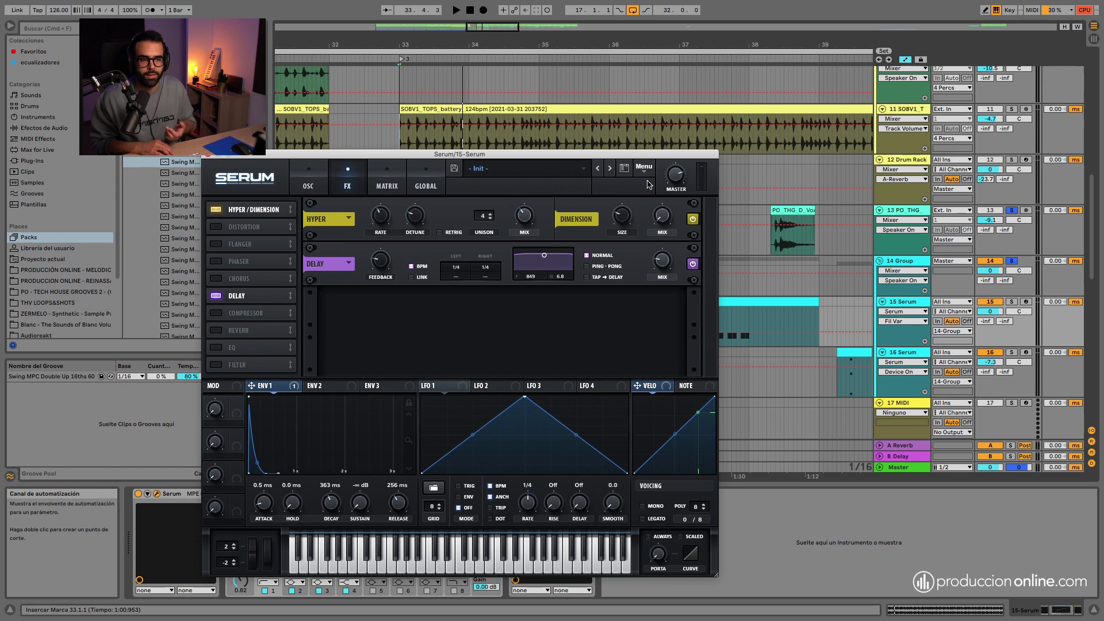
{"action": "left_click", "coordinate": [693, 221]}
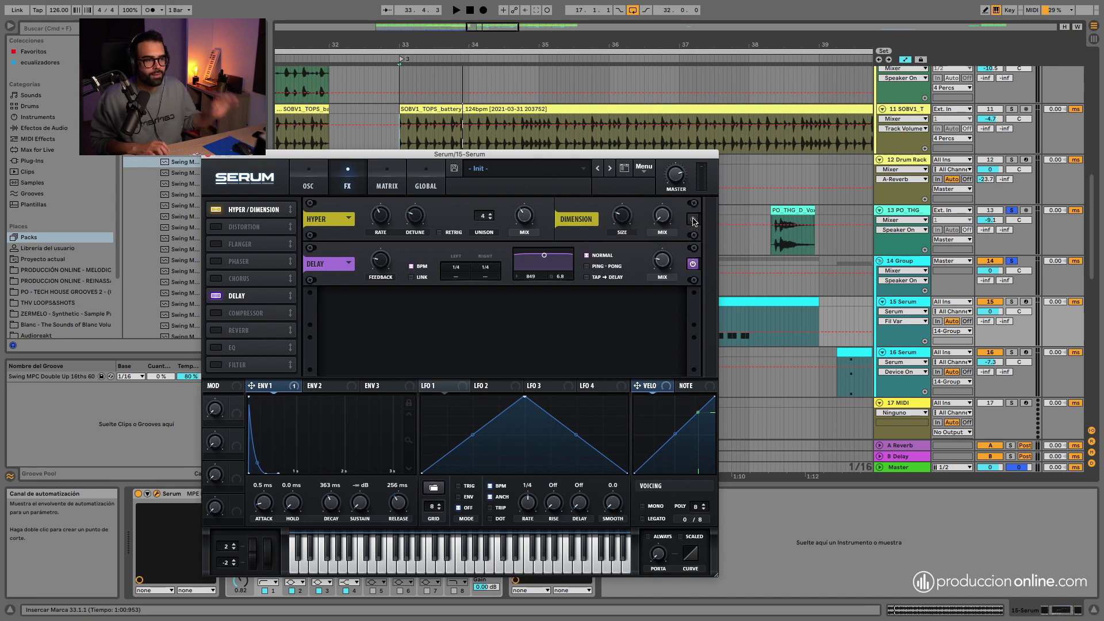
{"action": "left_click", "coordinate": [693, 264]}
{"action": "left_click_drag", "start_coordinate": [618, 153], "coordinate": [632, 357]}
{"action": "key", "text": "space"}
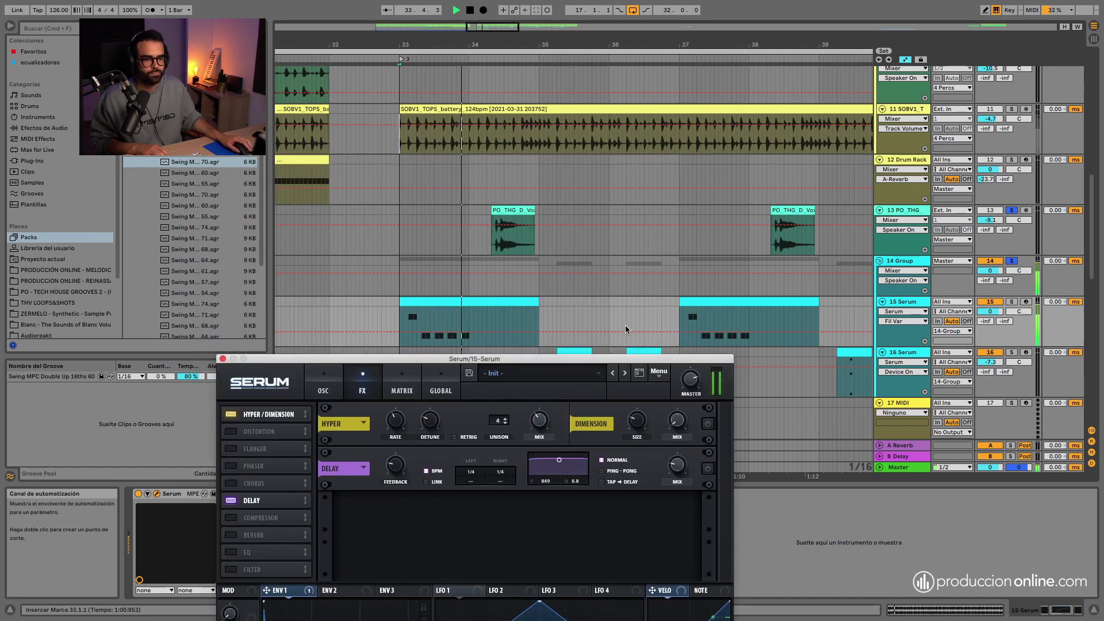
{"action": "key", "text": "space"}
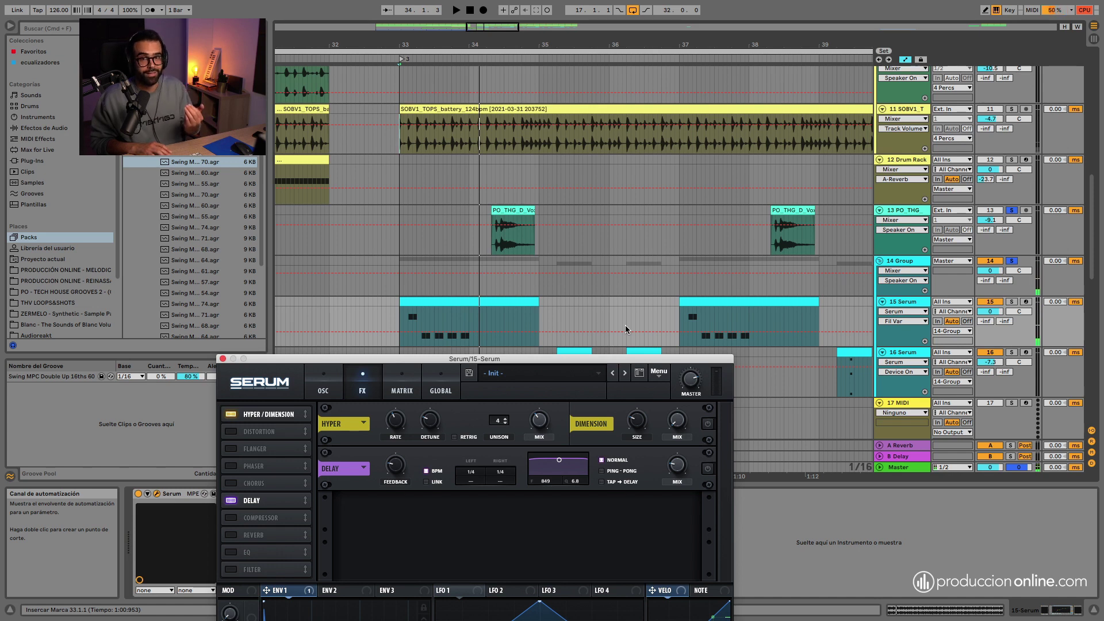
Unsolo the group and vocal tracks, and play the dry synth within the full mix from bar 33
{"action": "left_click", "coordinate": [1012, 261]}
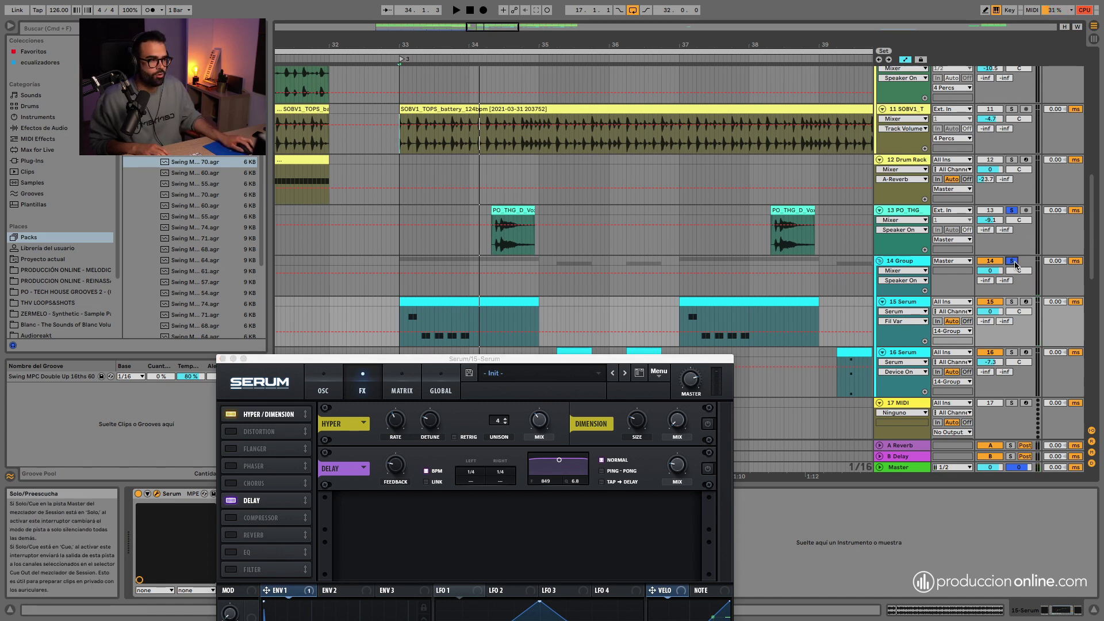
{"action": "key", "text": "space"}
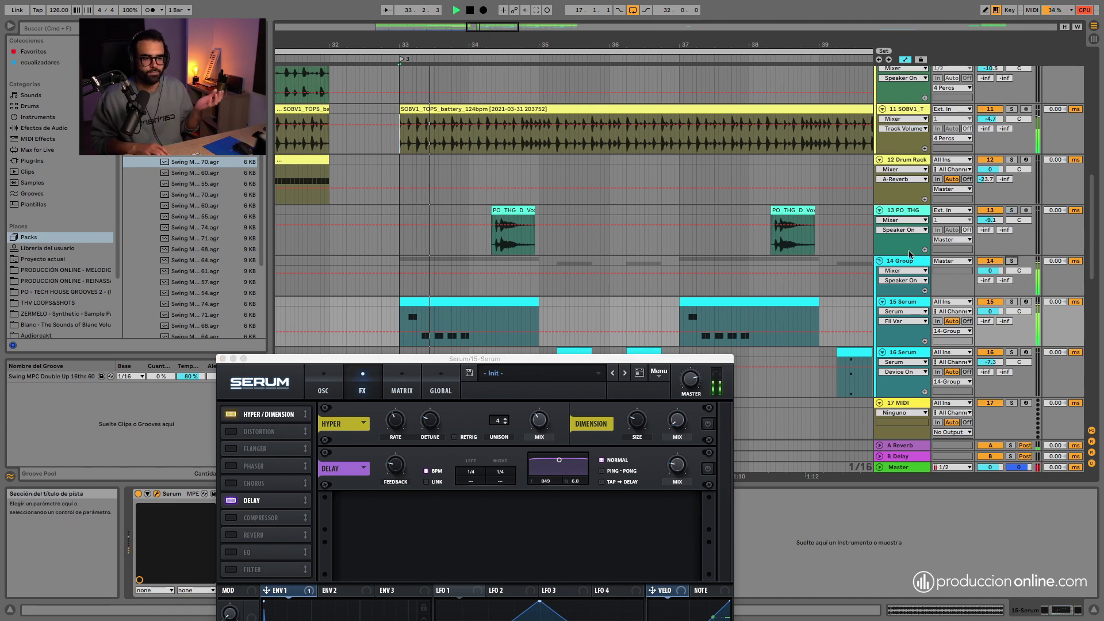
{"action": "key", "text": "space"}
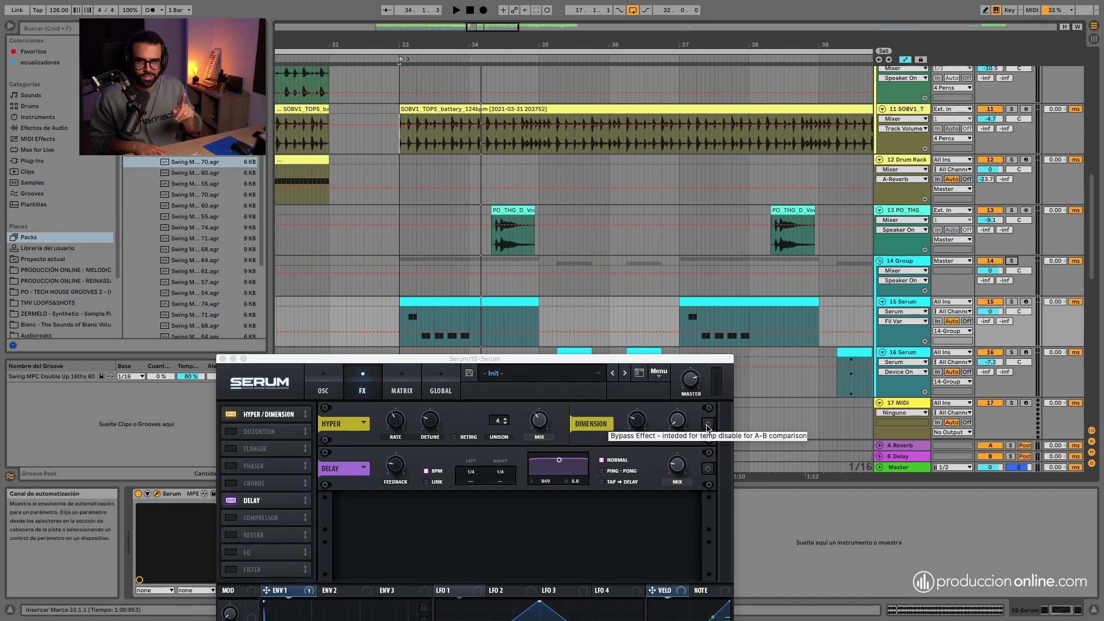
Replay the dry synth in the full mix, stop playback, and re-enable Serum's Hyper/Dimension and Delay effects
{"action": "key", "text": "space"}
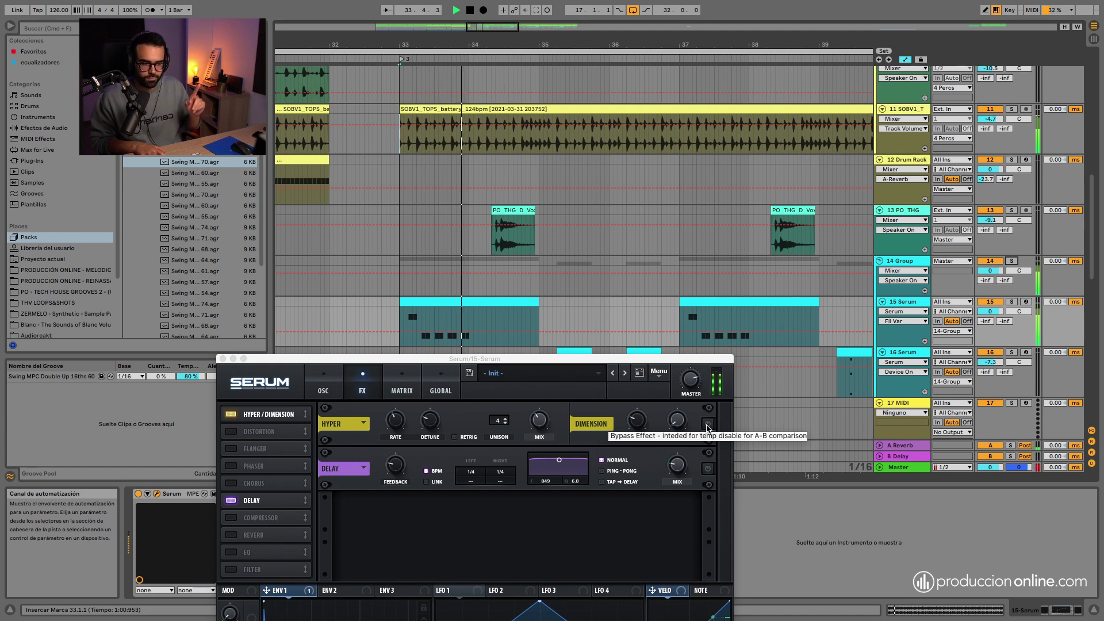
{"action": "key", "text": "space"}
{"action": "left_click", "coordinate": [708, 425]}
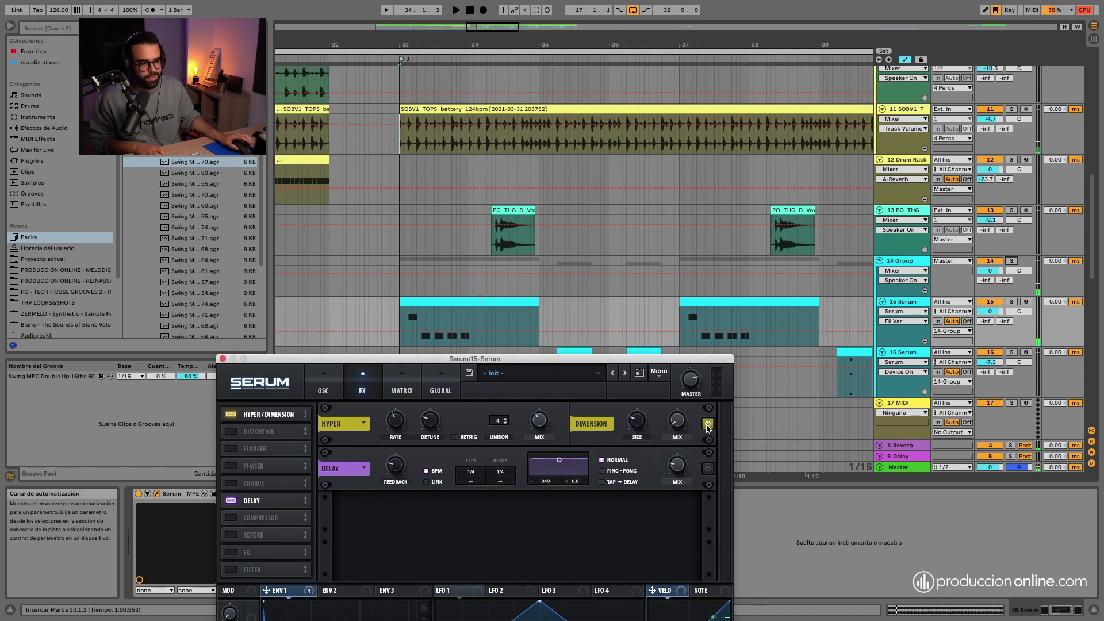
{"action": "left_click", "coordinate": [707, 467]}
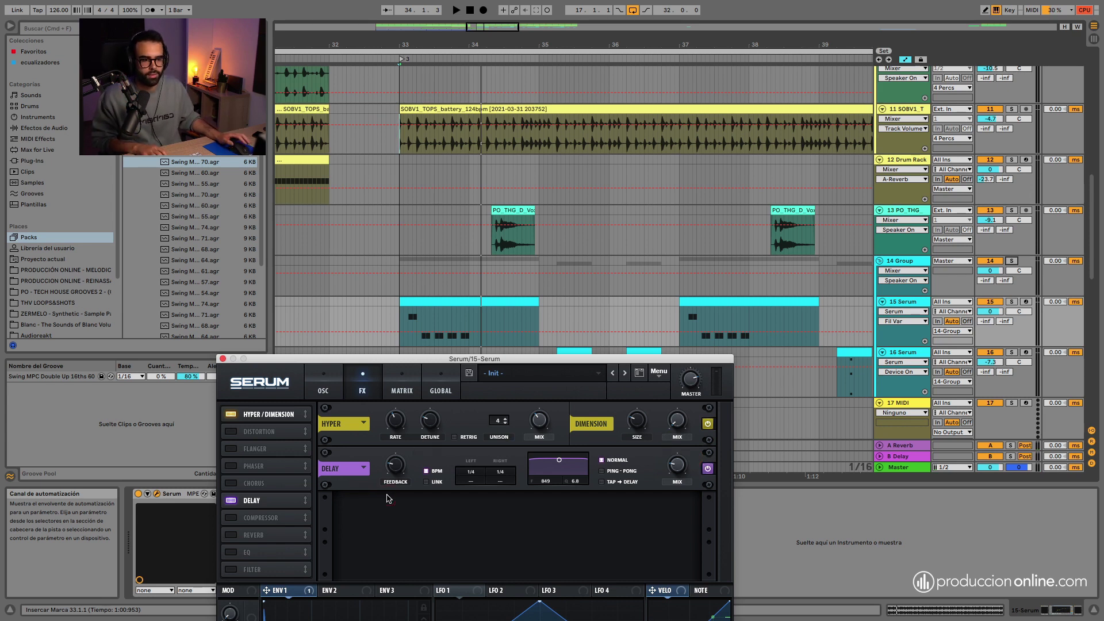
Play the full mix with Serum's Hyper/Dimension and Delay active, stop playback, and close the Serum window
{"action": "key", "text": "space"}
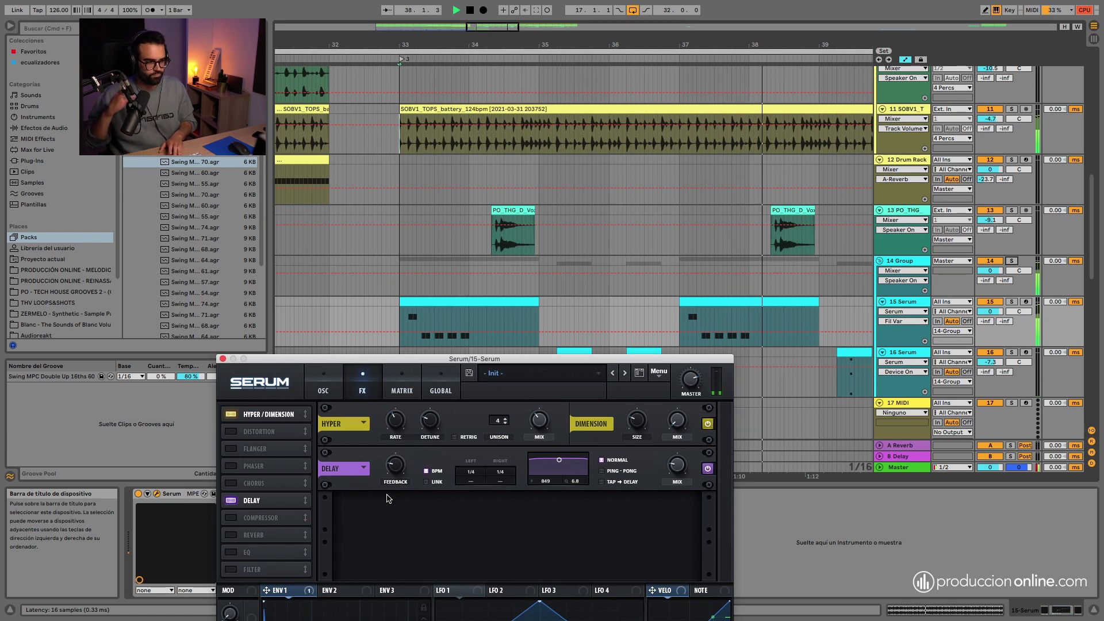
{"action": "key", "text": "space"}
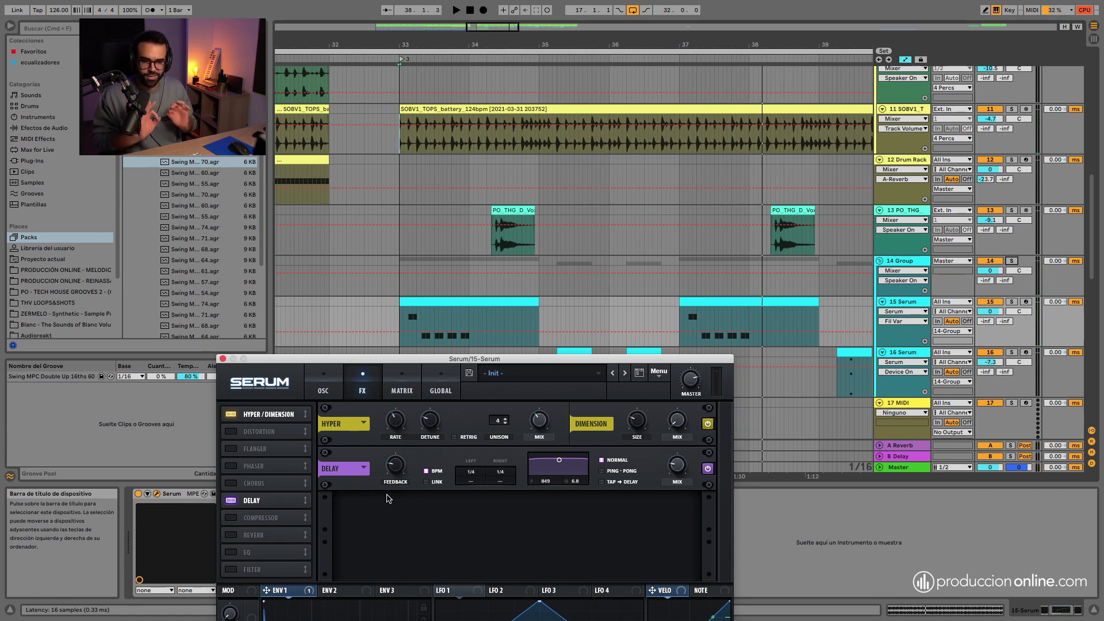
{"action": "left_click", "coordinate": [223, 358]}
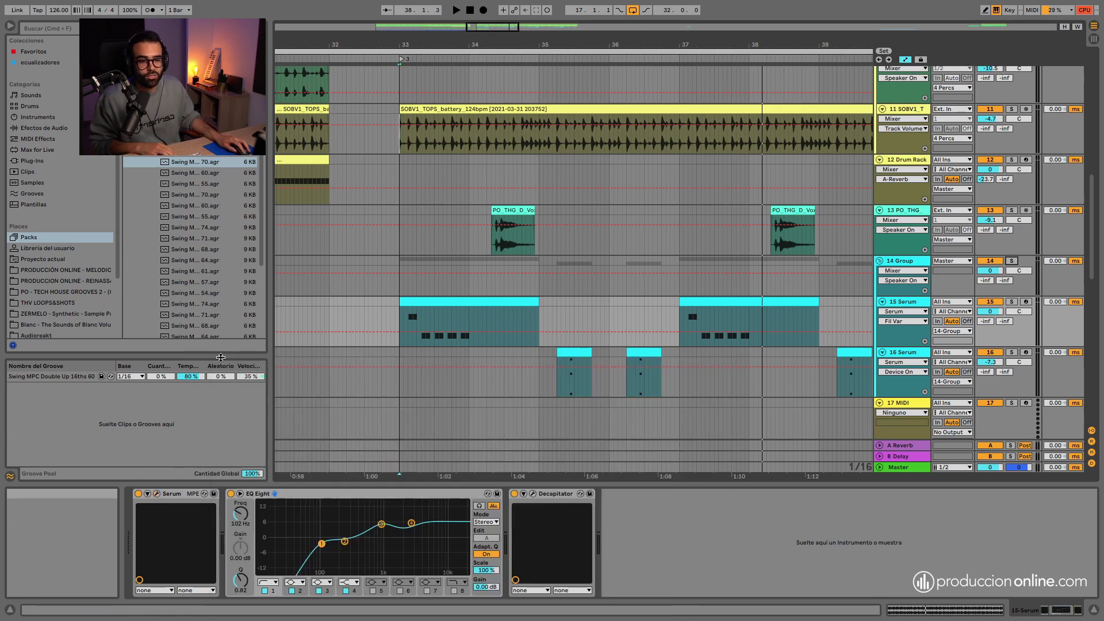
Solo the second Serum track (16), play its part from bar 35, and stop playback
{"action": "left_click", "coordinate": [465, 318]}
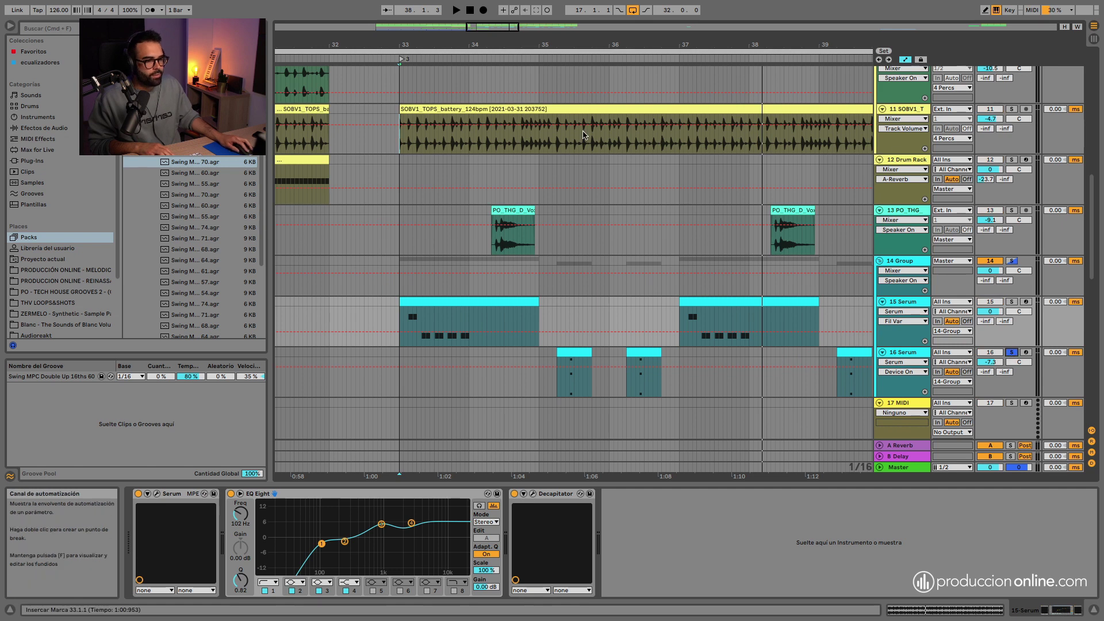
{"action": "left_click", "coordinate": [558, 59]}
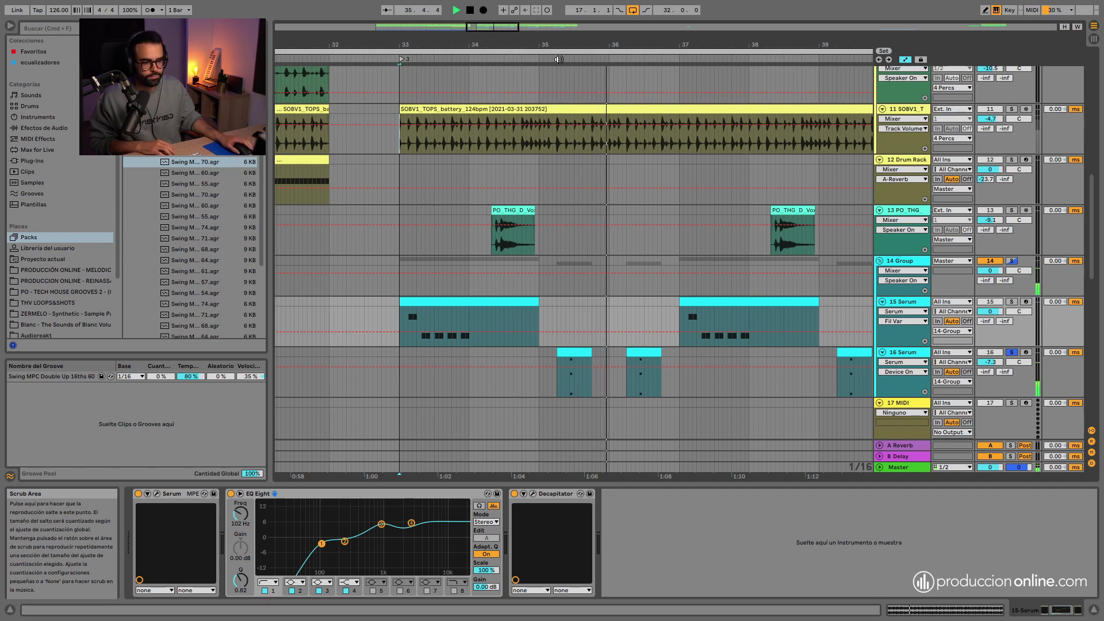
{"action": "left_click", "coordinate": [908, 353]}
{"action": "key", "text": "space"}
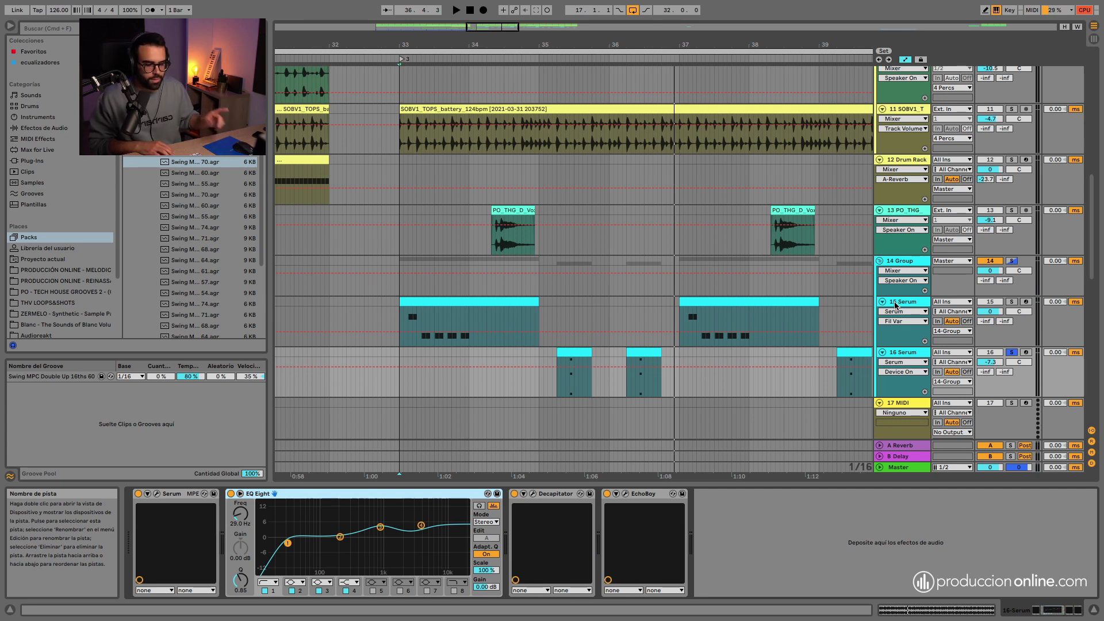
Show the Serum instrument of track 16, examine its two oscillators and filter, and play the part from bar 35
{"action": "left_click", "coordinate": [156, 494]}
{"action": "left_click_drag", "start_coordinate": [387, 199], "coordinate": [420, 144]}
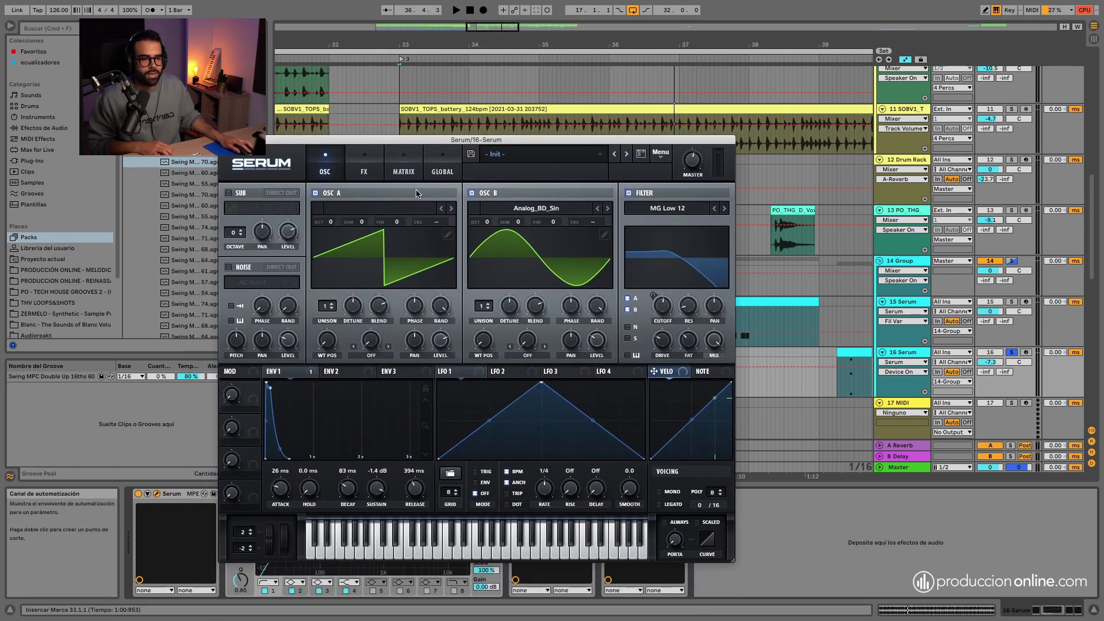
{"action": "left_click", "coordinate": [490, 254]}
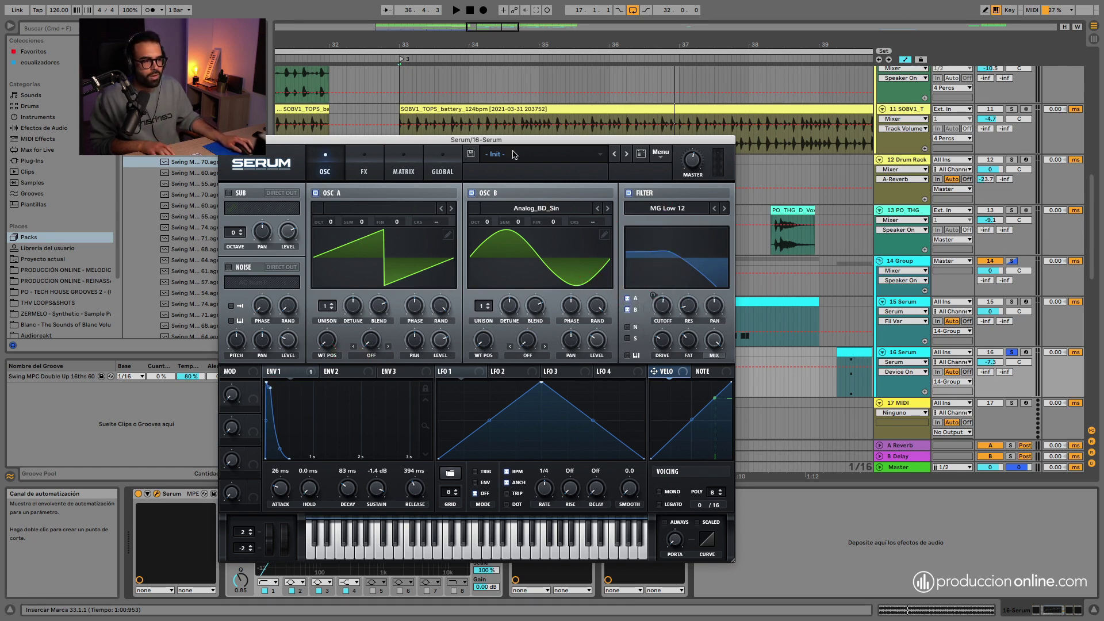
{"action": "left_click_drag", "start_coordinate": [519, 144], "coordinate": [316, 199]}
{"action": "left_click", "coordinate": [562, 58]}
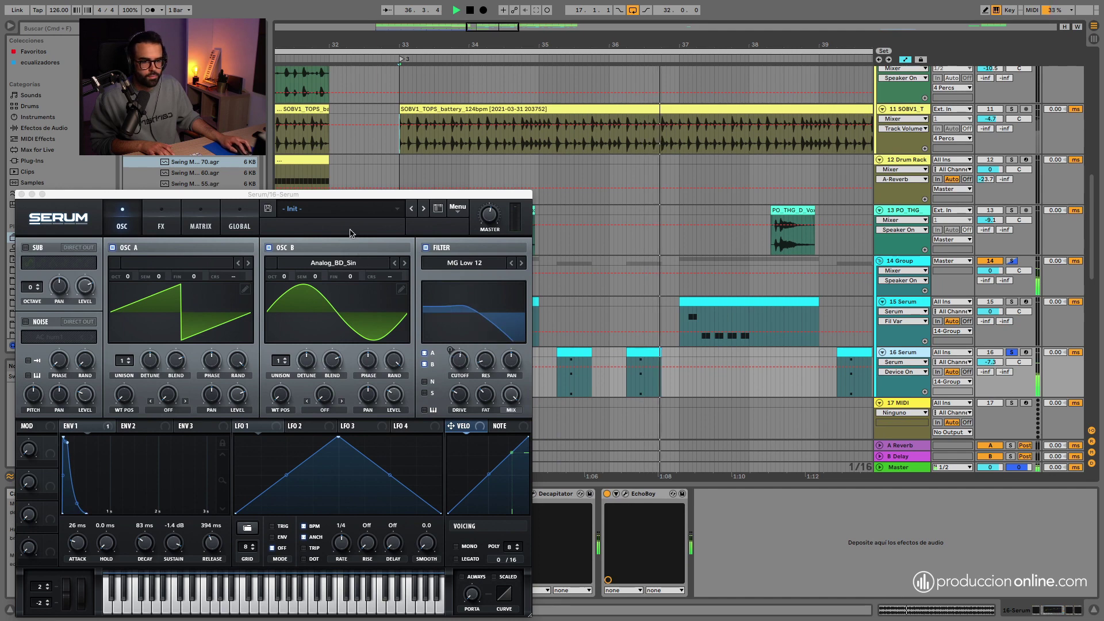
{"action": "key", "text": "space"}
{"action": "left_click_drag", "start_coordinate": [329, 196], "coordinate": [583, 142]}
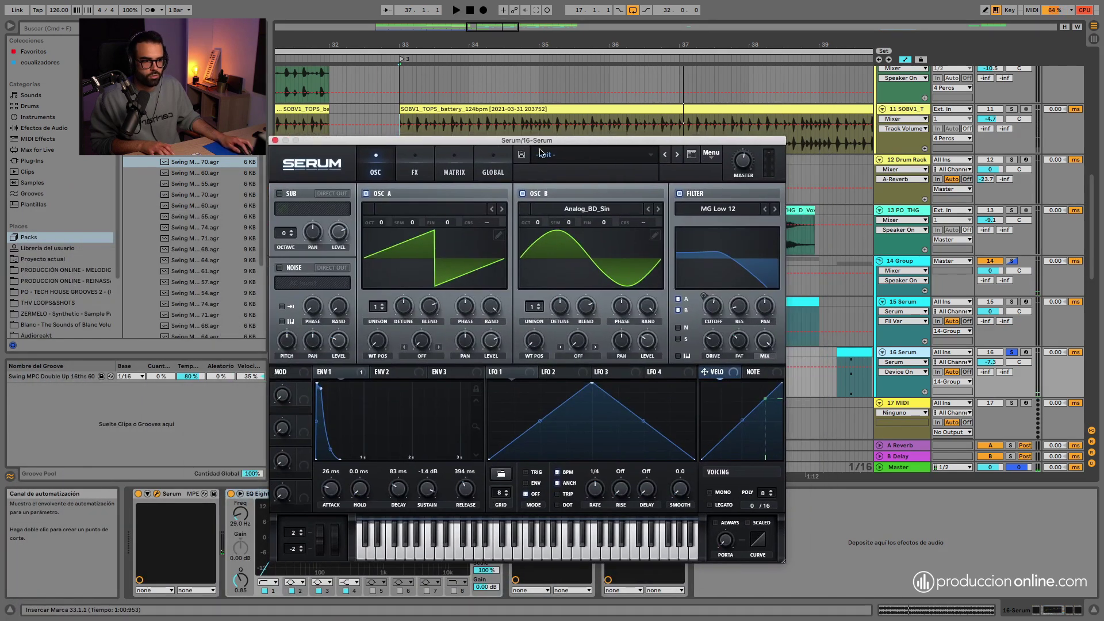
Show the Hyper/Dimension effect in track 16's Serum, and close the plug-in window
{"action": "left_click", "coordinate": [418, 164]}
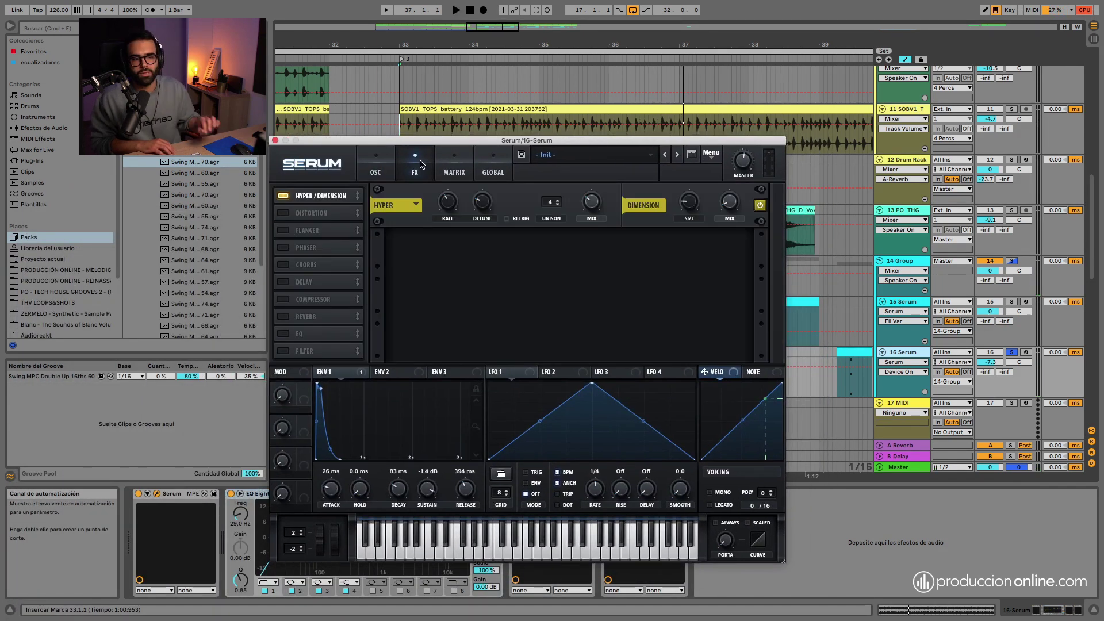
{"action": "left_click", "coordinate": [422, 161]}
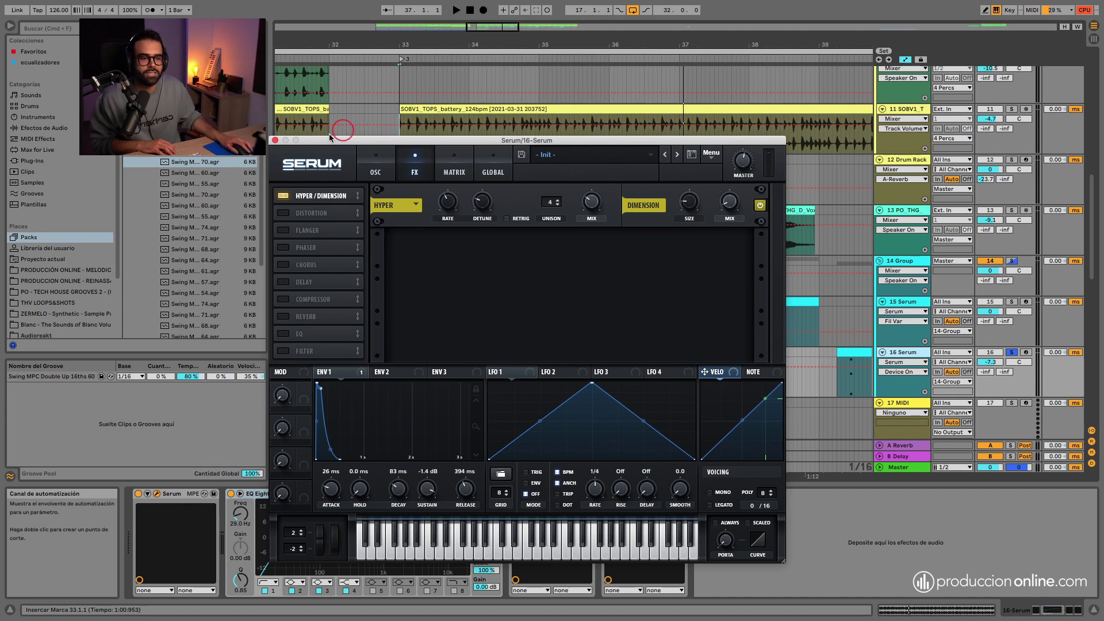
{"action": "left_click", "coordinate": [275, 140]}
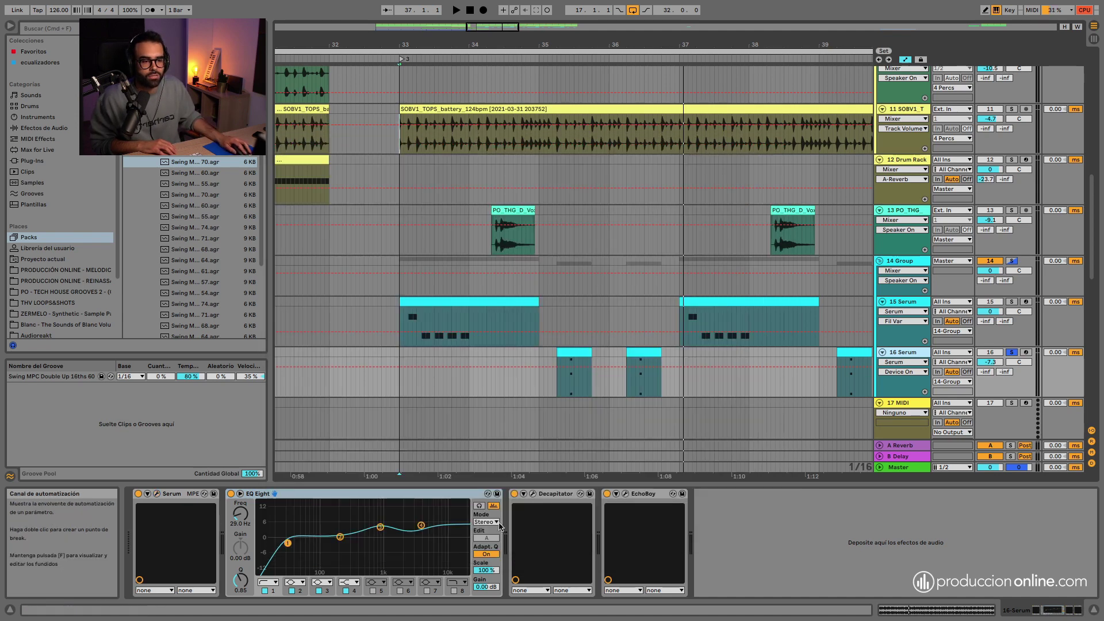
Open EchoBoy on track 16, play the synth from bar 36 to hear the echo, stop, and close the plug-in
{"action": "left_click", "coordinate": [626, 493]}
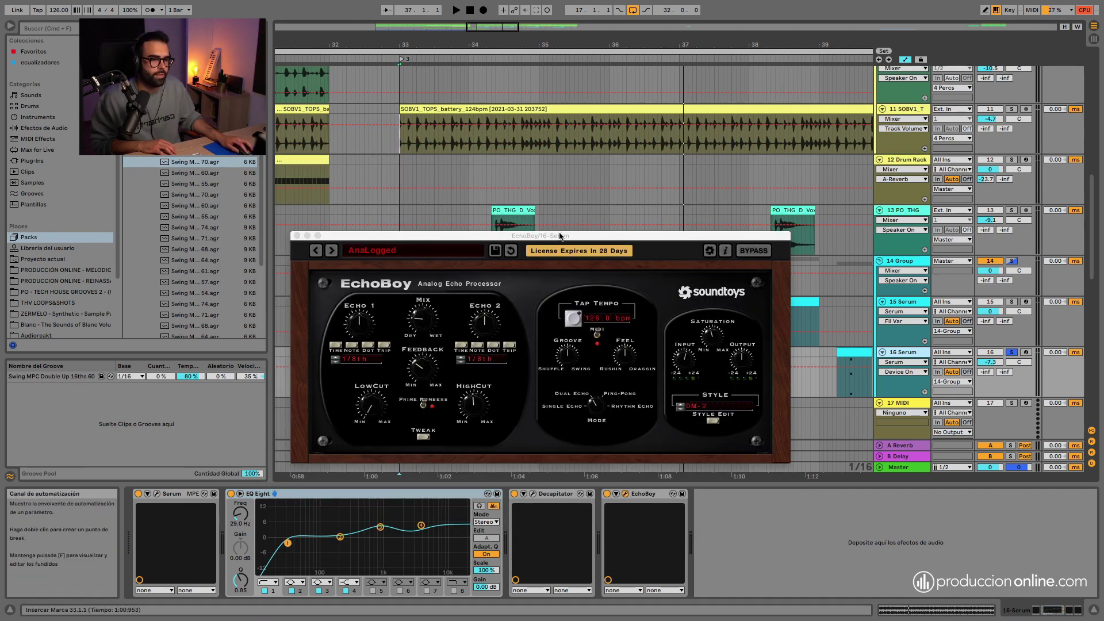
{"action": "left_click_drag", "start_coordinate": [559, 235], "coordinate": [316, 176]}
{"action": "left_click", "coordinate": [627, 63]}
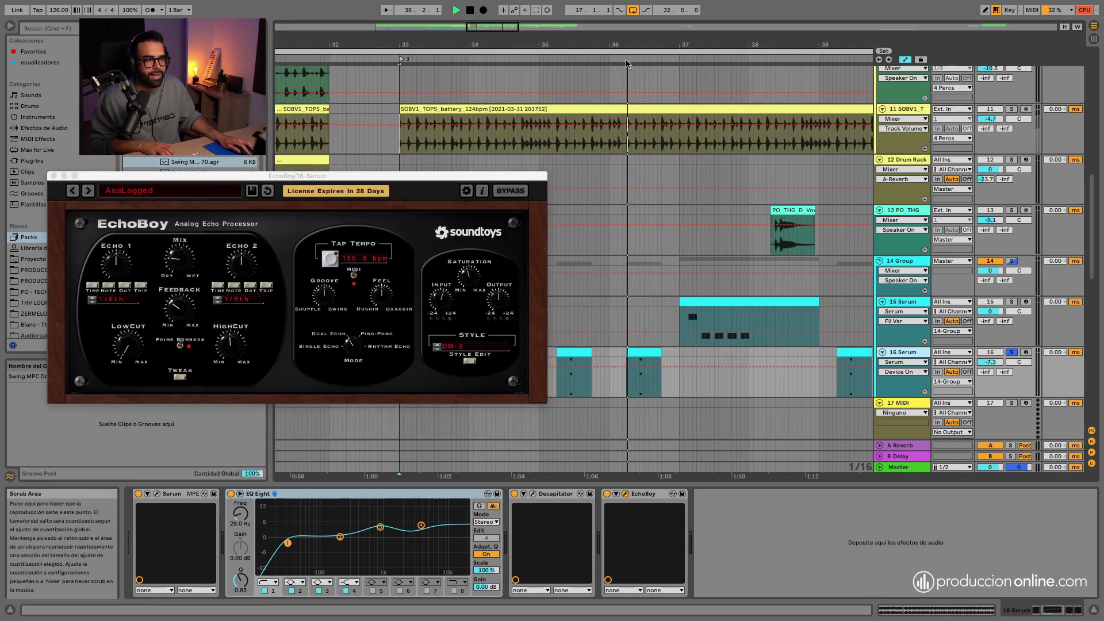
{"action": "key", "text": "space"}
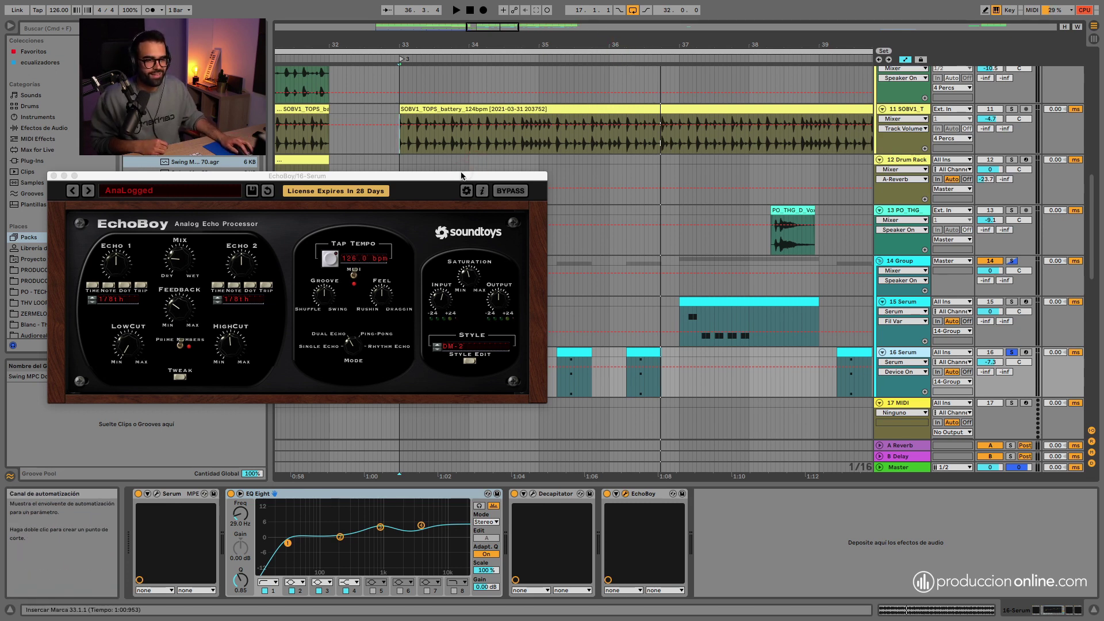
{"action": "left_click_drag", "start_coordinate": [460, 176], "coordinate": [562, 173]}
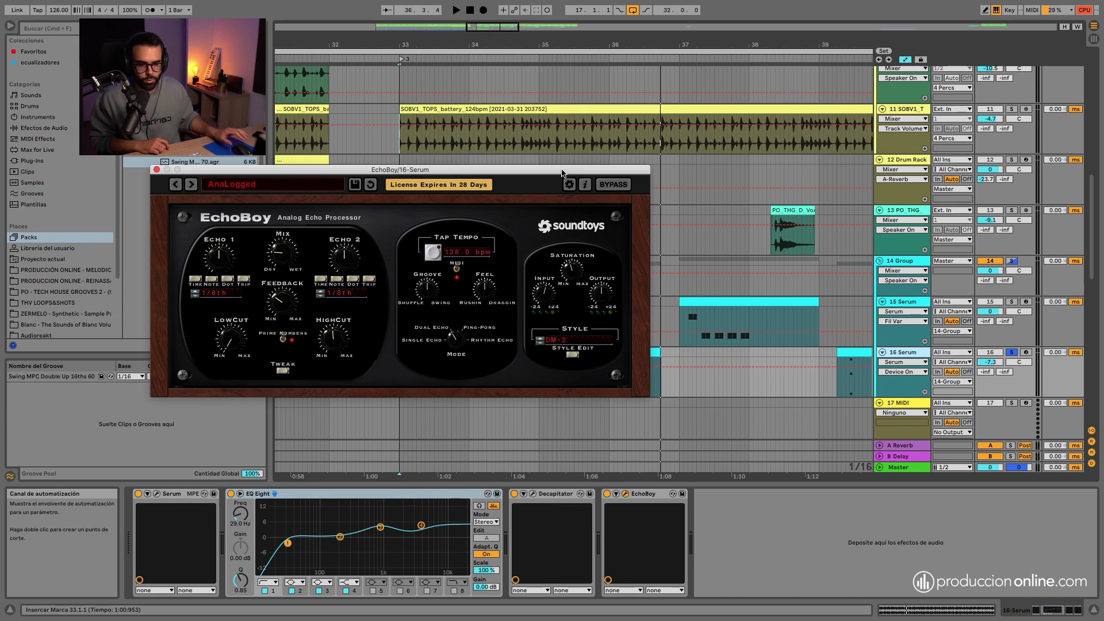
{"action": "left_click", "coordinate": [156, 170]}
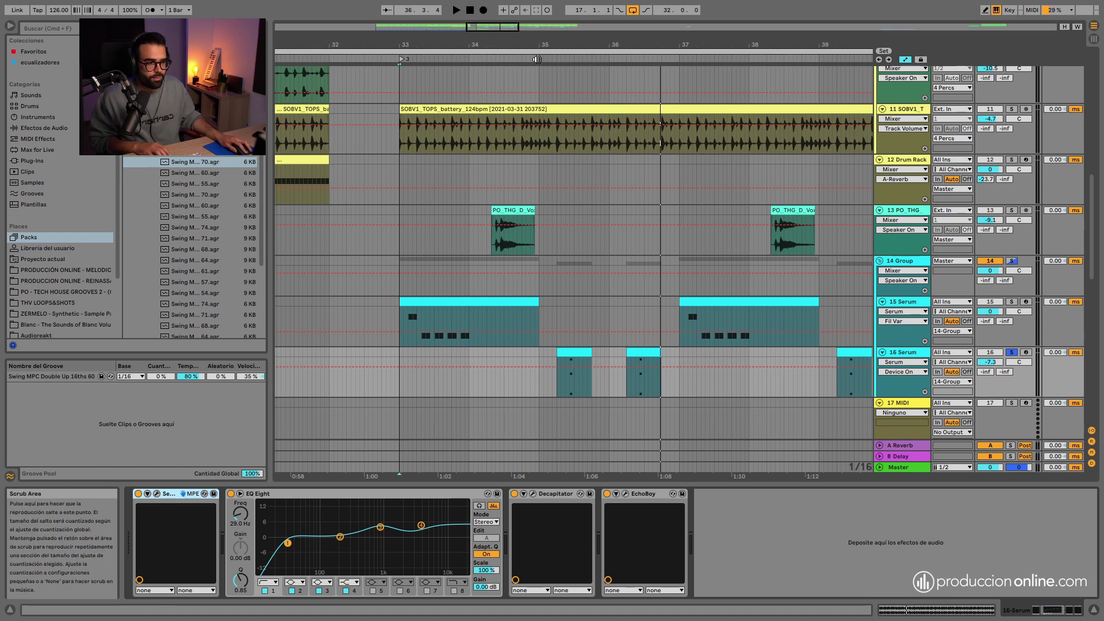
Raise the low-cut band of track 16's EQ Eight to 102 Hz during playback
{"action": "key", "text": "space"}
{"action": "left_click_drag", "start_coordinate": [287, 543], "coordinate": [321, 544]}
{"action": "key", "text": "space"}
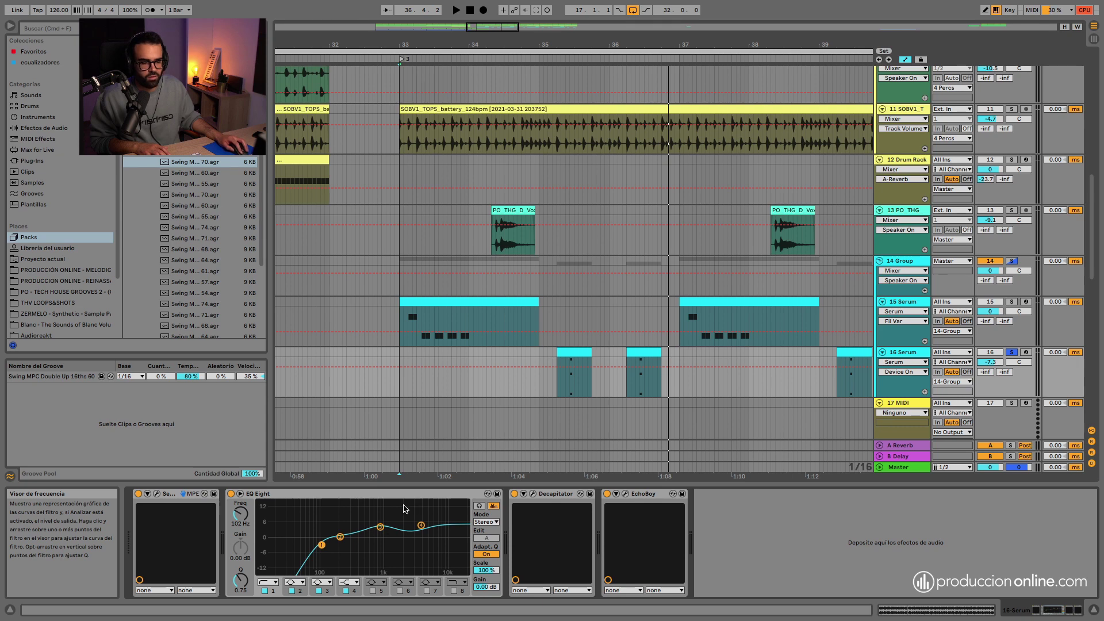
Compare the EQ Eight curves of the two Serum tracks, and examine the Decapitator settings on track 16
{"action": "left_click", "coordinate": [904, 303]}
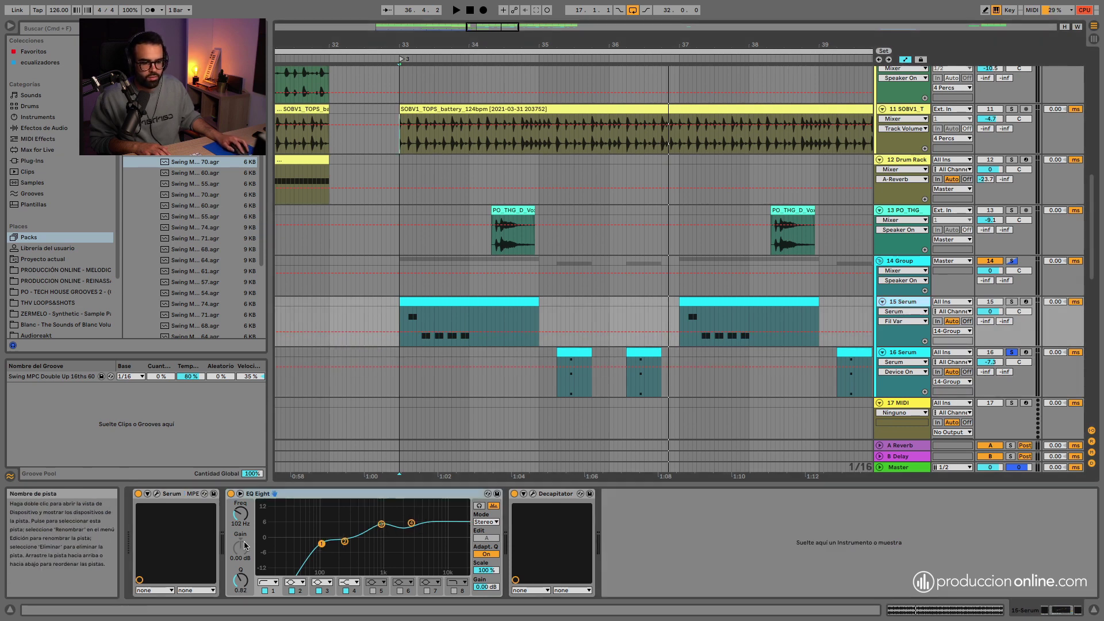
{"action": "left_click", "coordinate": [409, 508]}
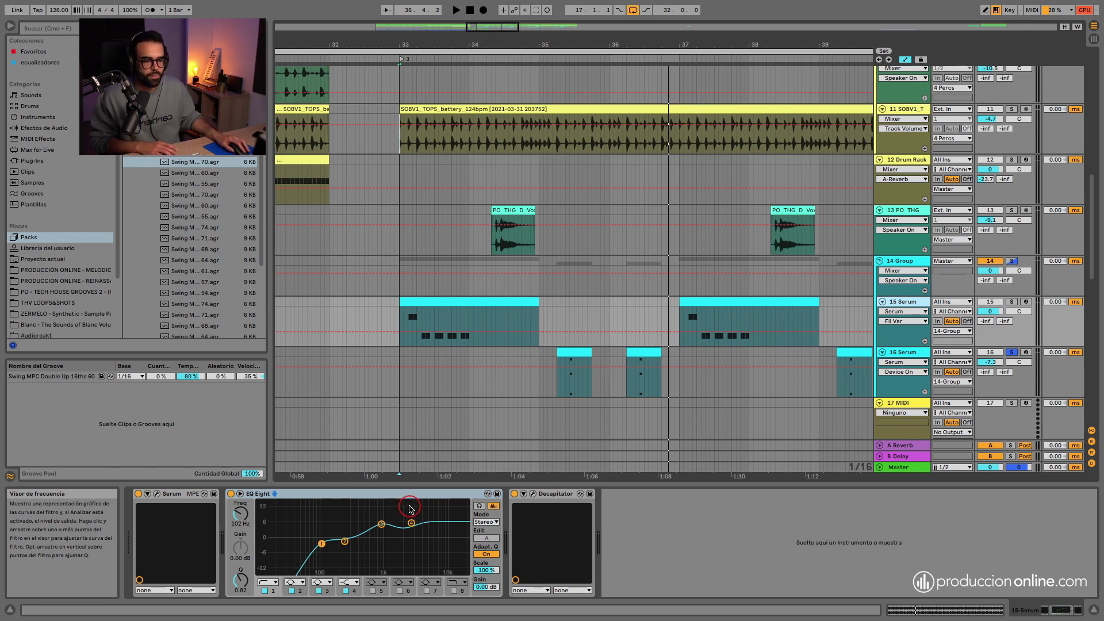
{"action": "left_click", "coordinate": [907, 356]}
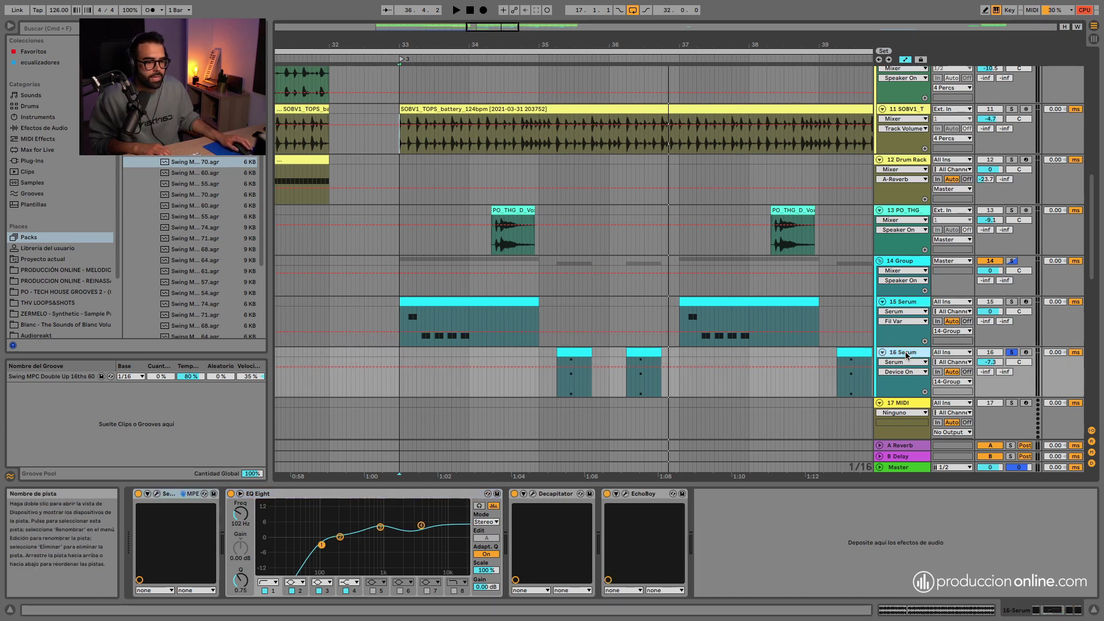
{"action": "left_click", "coordinate": [534, 494]}
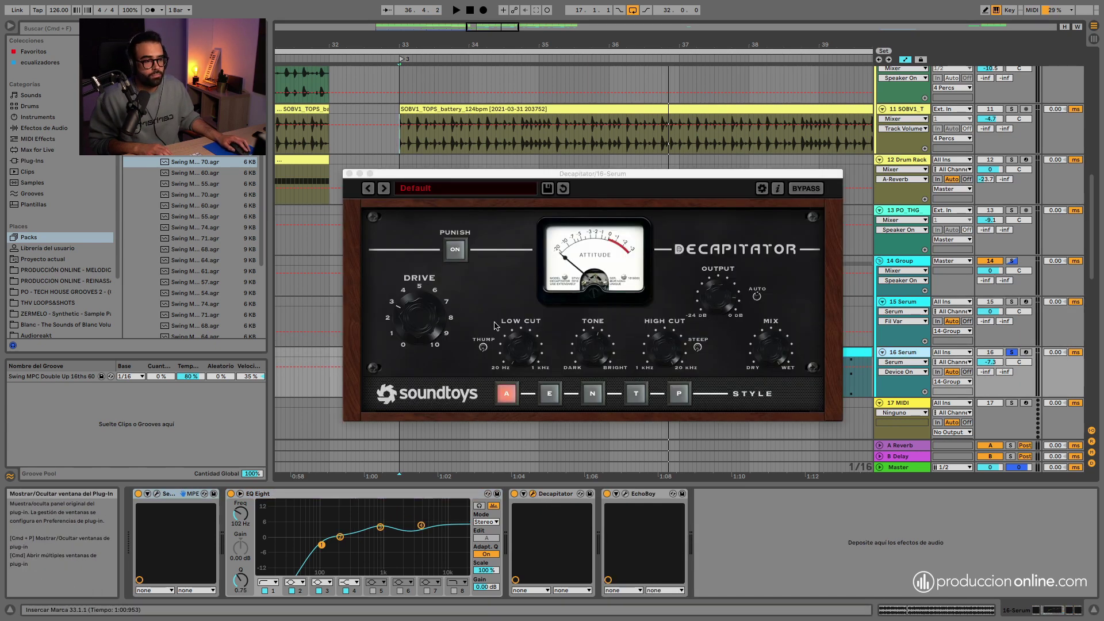
{"action": "left_click", "coordinate": [349, 174]}
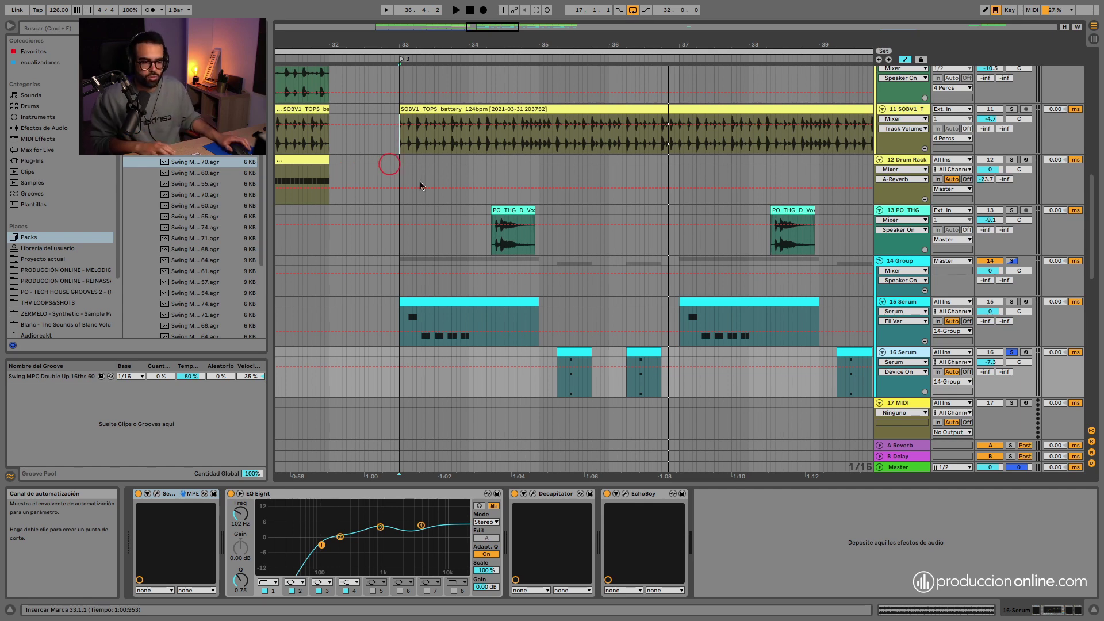
Look through the vocal group's tracks and locate the original vocal clip at bar 97
{"action": "scroll", "coordinate": [586, 252], "scroll_direction": "down", "scroll_amount": 4}
{"action": "scroll", "coordinate": [586, 253], "scroll_direction": "down", "scroll_amount": 1}
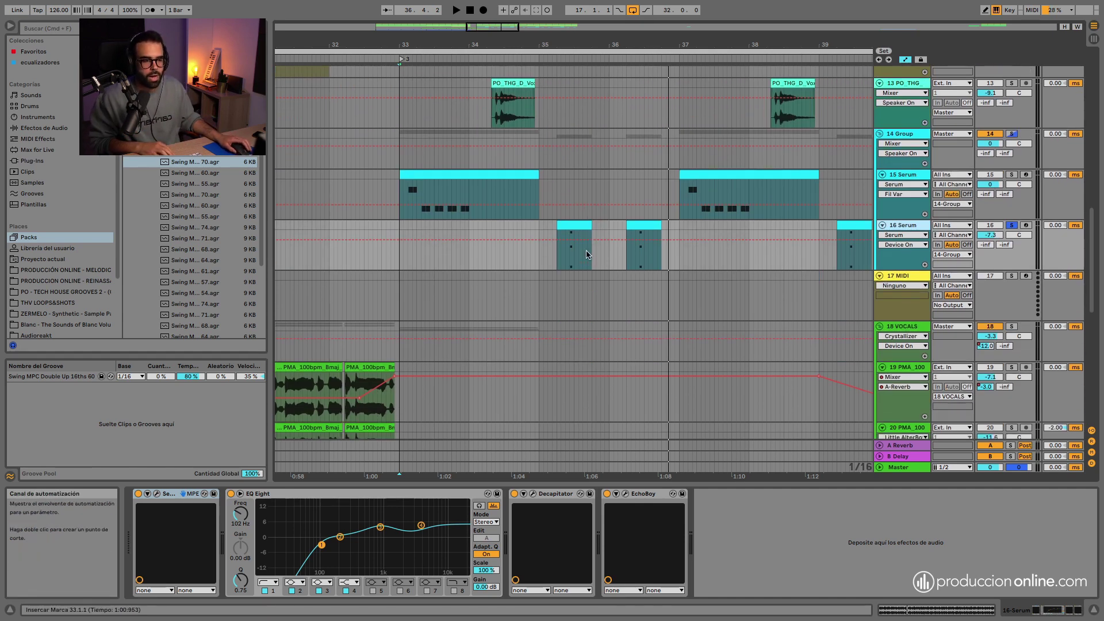
{"action": "scroll", "coordinate": [583, 255], "scroll_direction": "down", "scroll_amount": 5}
{"action": "left_click", "coordinate": [593, 206]}
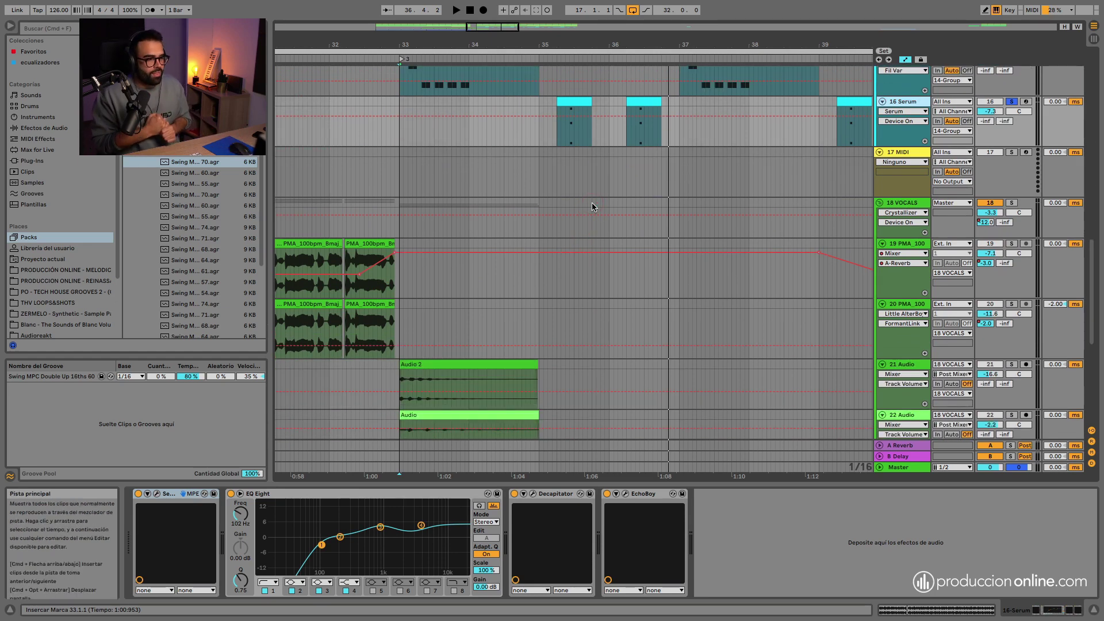
{"action": "left_click", "coordinate": [591, 204]}
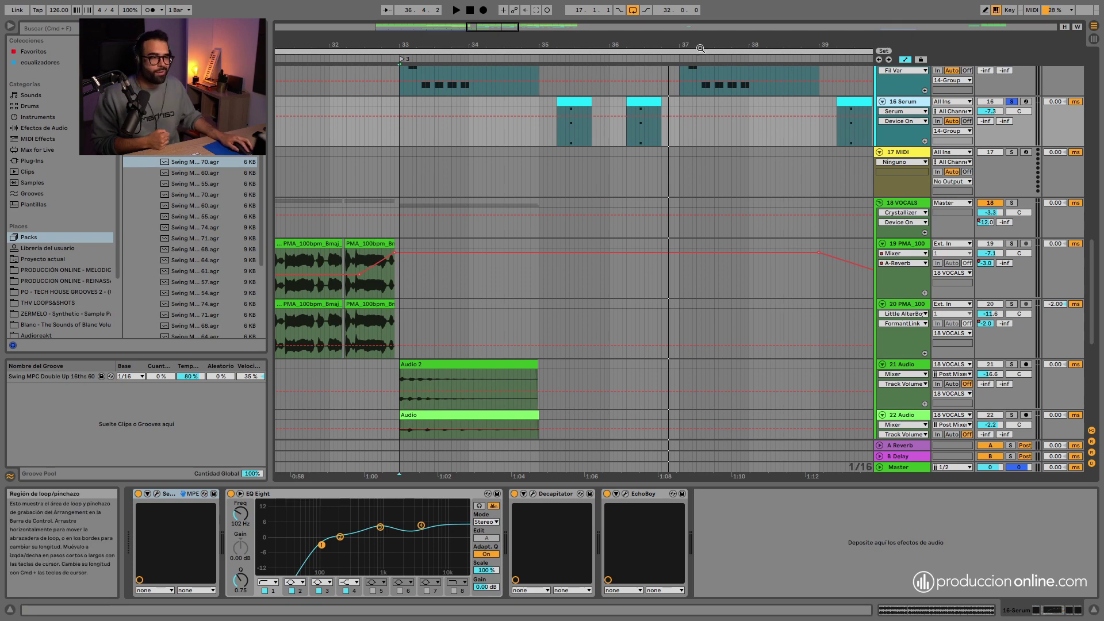
{"action": "left_click_drag", "start_coordinate": [700, 48], "coordinate": [628, 9]}
{"action": "scroll", "coordinate": [799, 278], "scroll_direction": "down", "scroll_amount": 5}
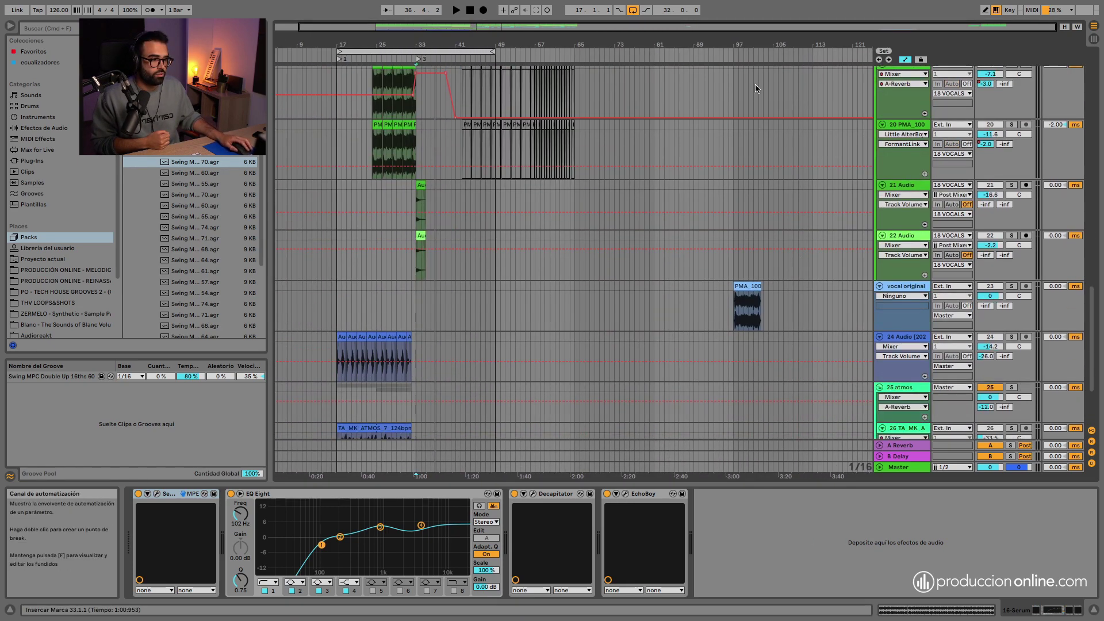
{"action": "mouse_move", "coordinate": [701, 40]}
{"action": "left_mouse_down"}
{"action": "mouse_move", "coordinate": [701, 92]}
{"action": "mouse_move", "coordinate": [679, 109]}
{"action": "mouse_move", "coordinate": [701, 39]}
{"action": "left_mouse_up"}
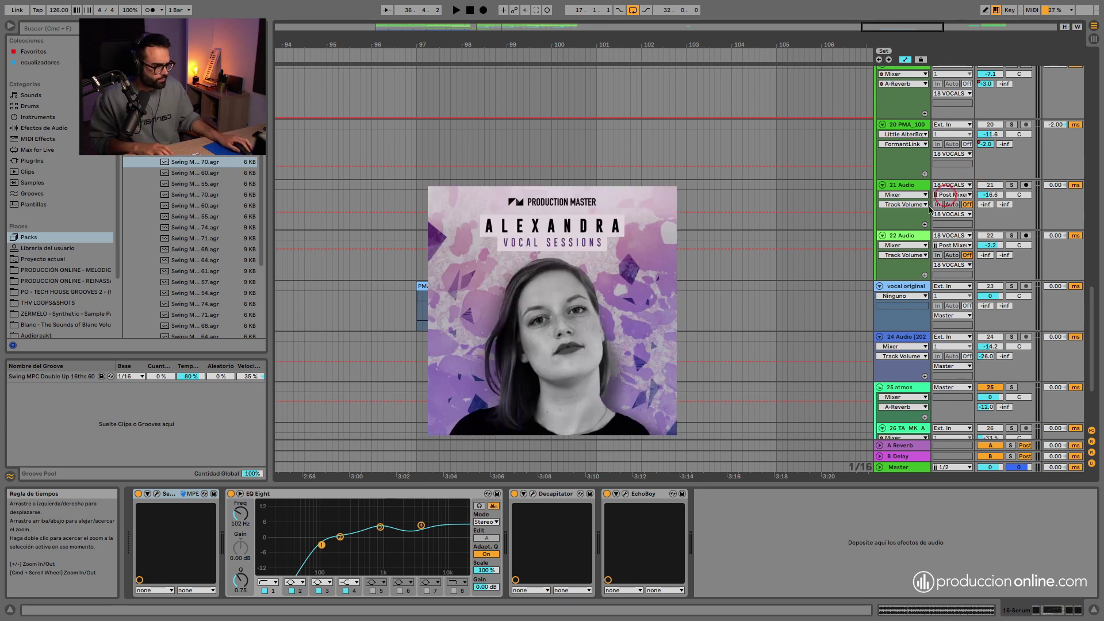
Solo the vocal original track, play its unprocessed clip from bar 97, and stop playback
{"action": "left_click", "coordinate": [908, 286]}
{"action": "left_click", "coordinate": [1012, 285]}
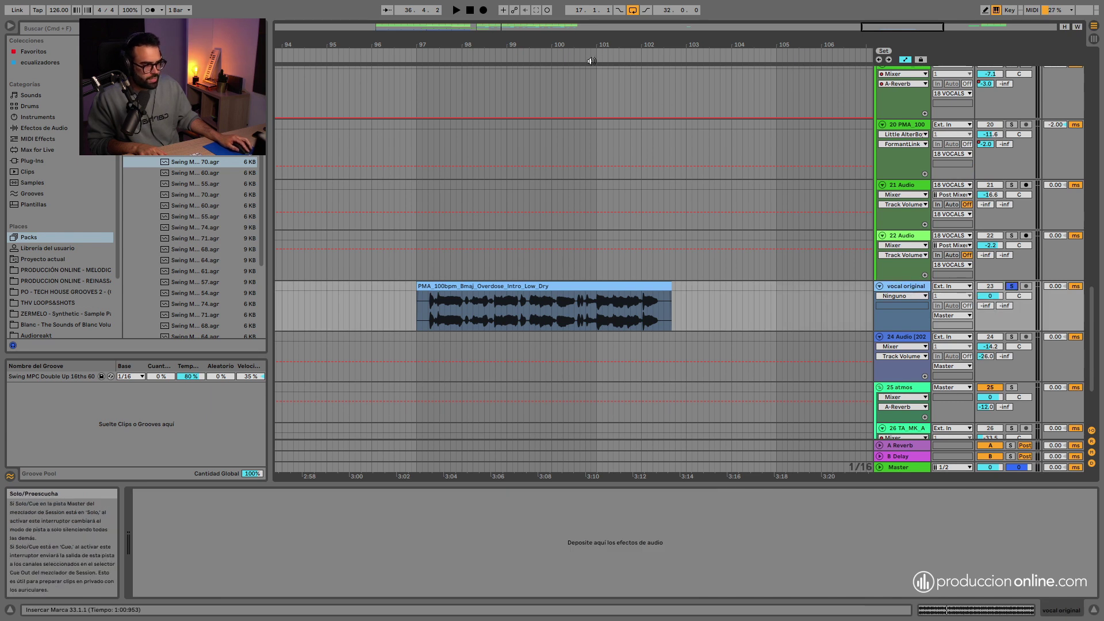
{"action": "left_click", "coordinate": [425, 58]}
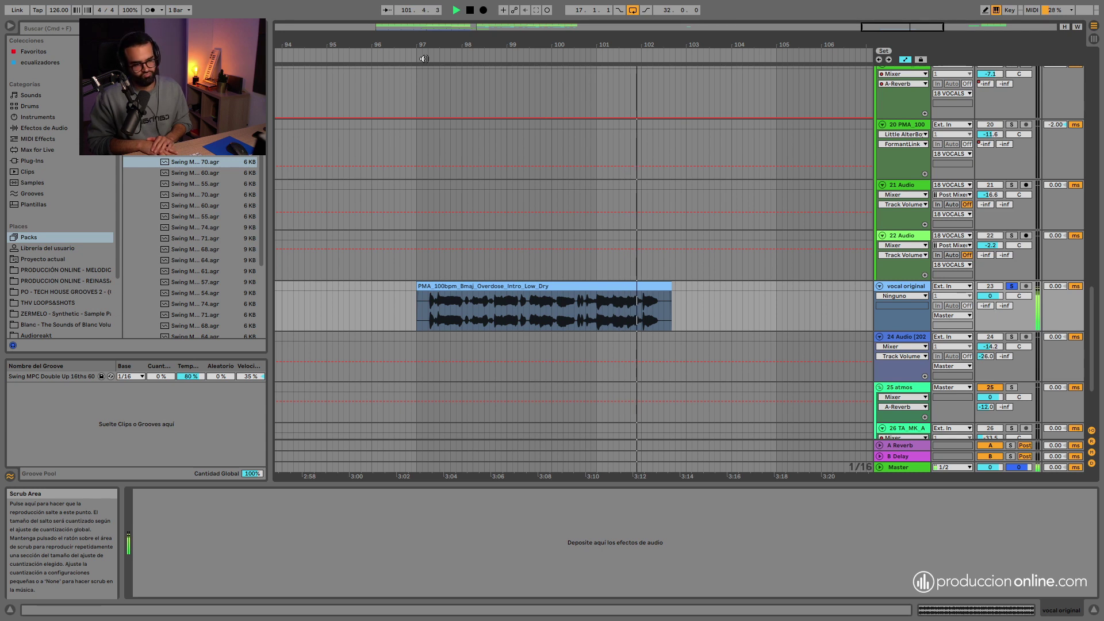
{"action": "key", "text": "space"}
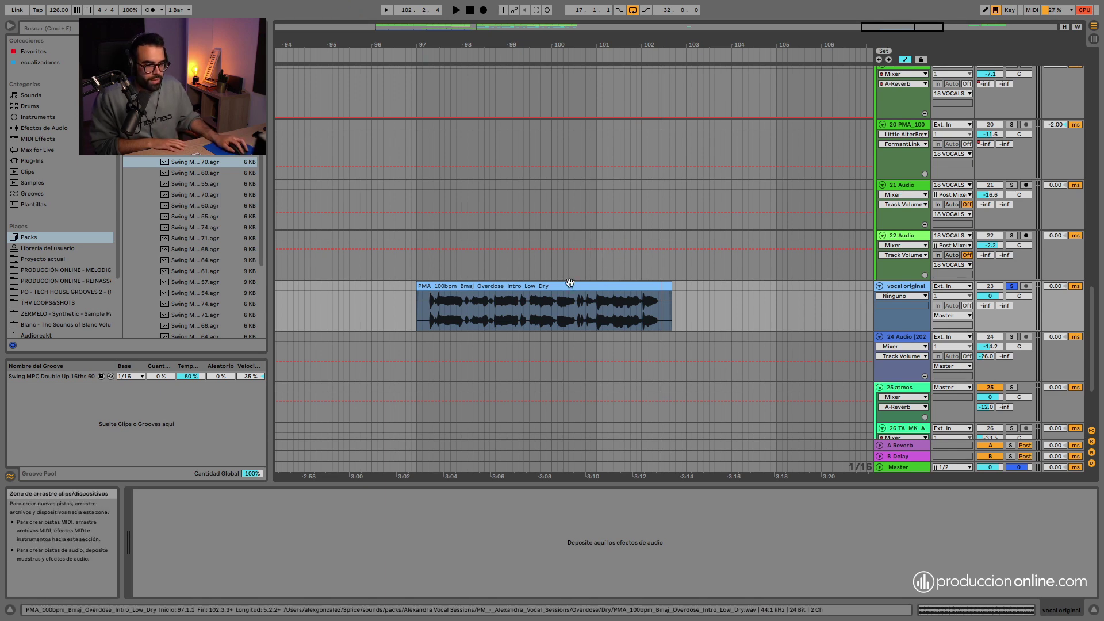
Enable Warp on the PMA_100bpm_Bmaj_Overdose_Intro_Low_Dry clip and set its segment BPM to 100
{"action": "double_click", "coordinate": [477, 288]}
{"action": "left_click", "coordinate": [242, 347]}
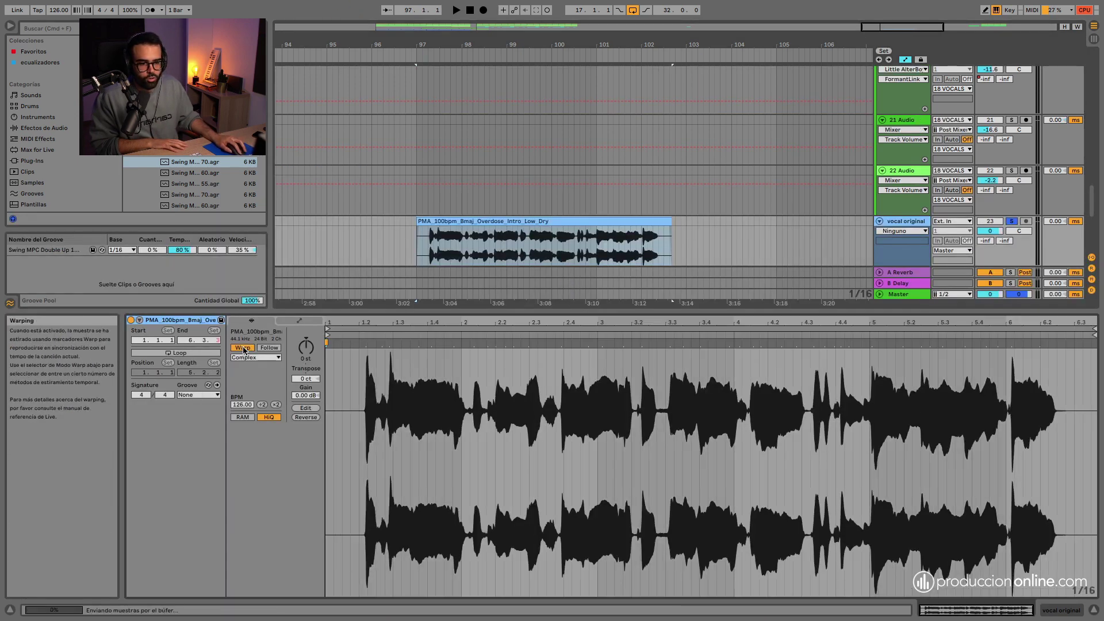
{"action": "left_click", "coordinate": [238, 405]}
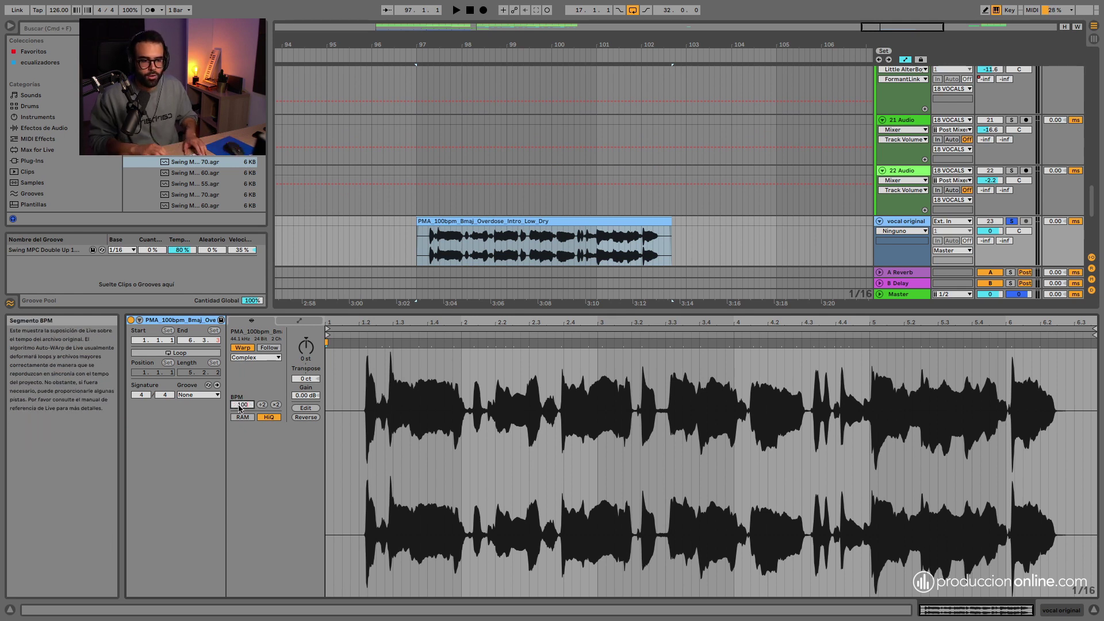
{"action": "key", "text": "Return"}
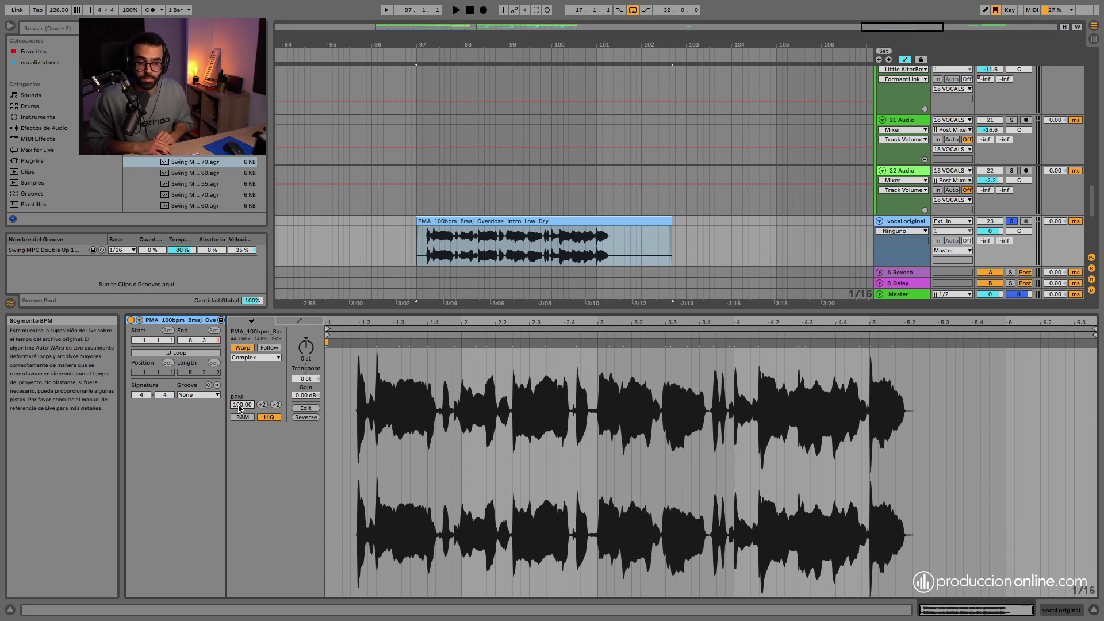
Set the warp mode of the PMA_100bpm_Bmaj_Overdose_Intro_Low_Dry clip to Complex
{"action": "left_click", "coordinate": [247, 358]}
{"action": "left_click", "coordinate": [241, 401]}
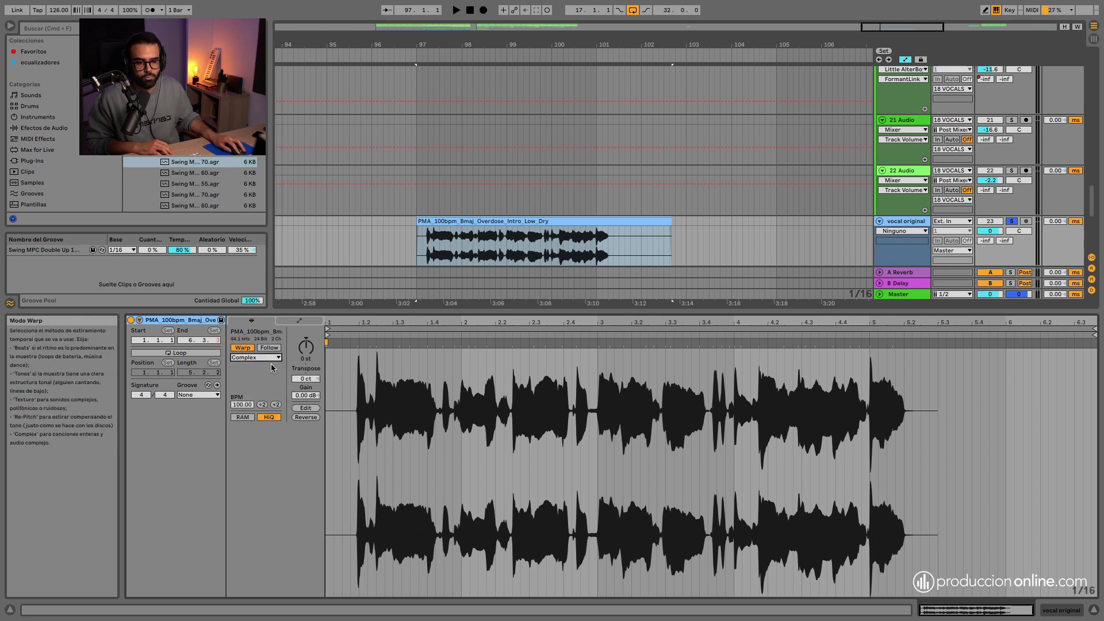
{"action": "left_click", "coordinate": [248, 358]}
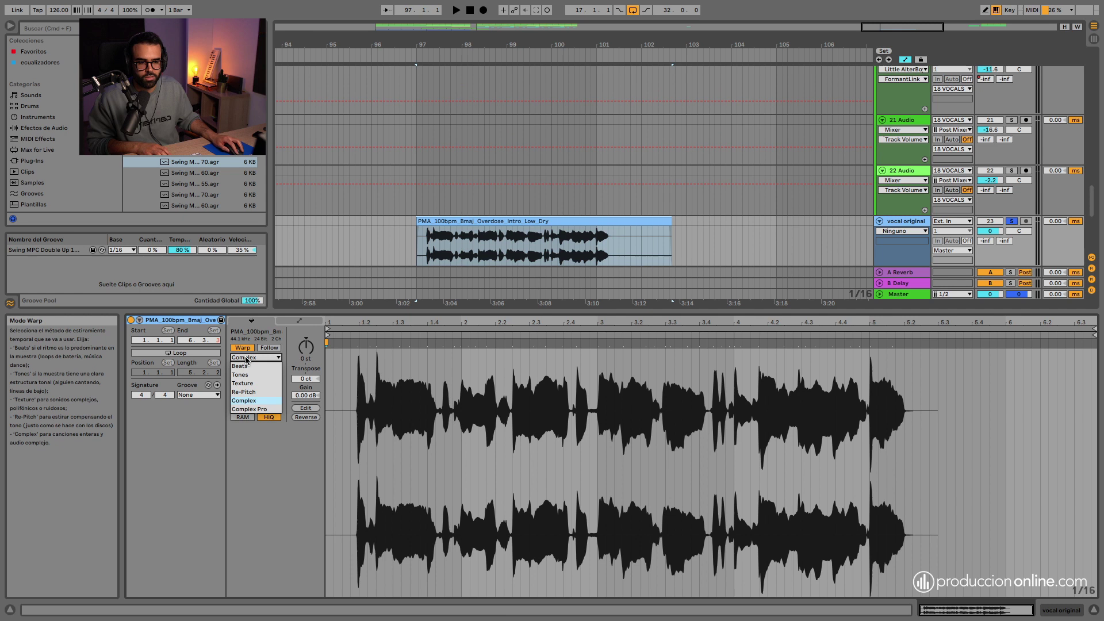
{"action": "left_click", "coordinate": [246, 402]}
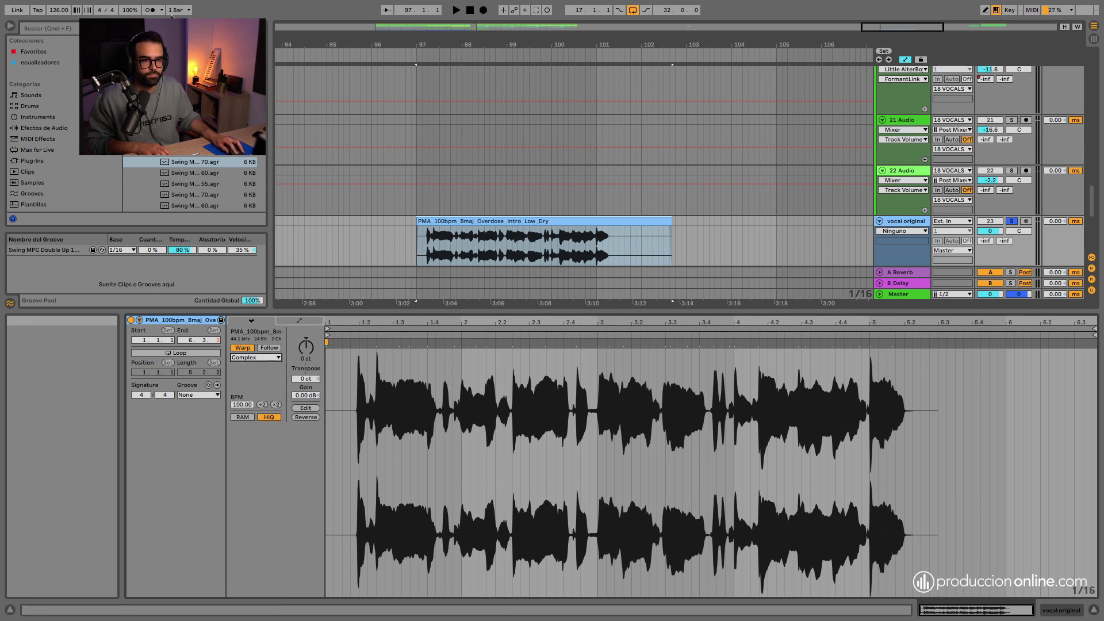
Turn on the metronome, play the warped vocal clip from bar 97 to check its timing, and stop playback
{"action": "left_click", "coordinate": [151, 10]}
{"action": "left_click", "coordinate": [413, 58]}
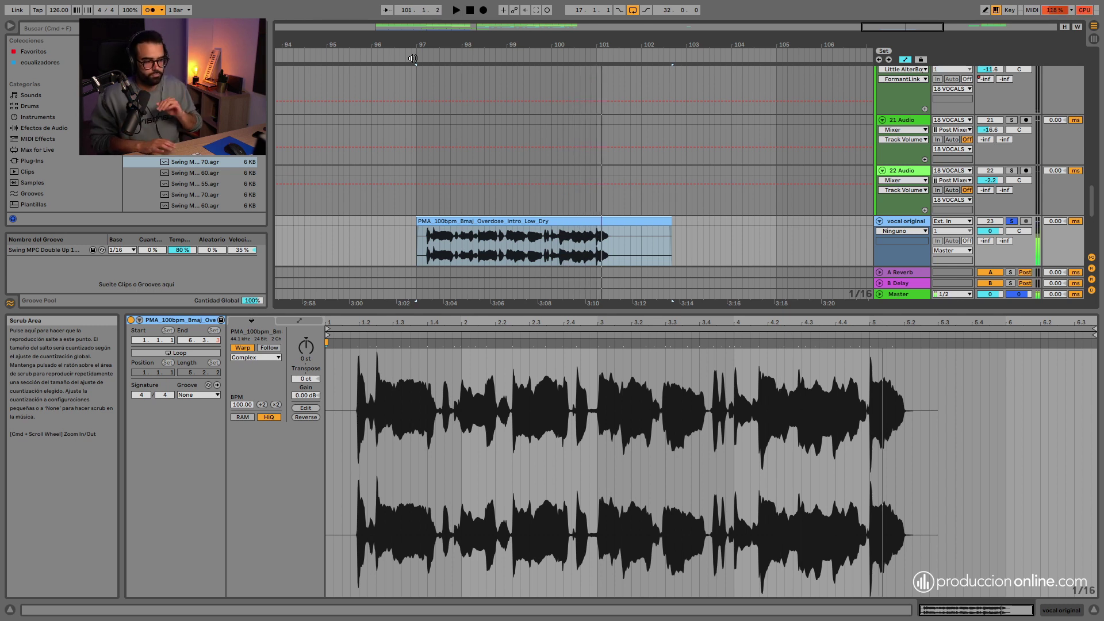
{"action": "key", "text": "space"}
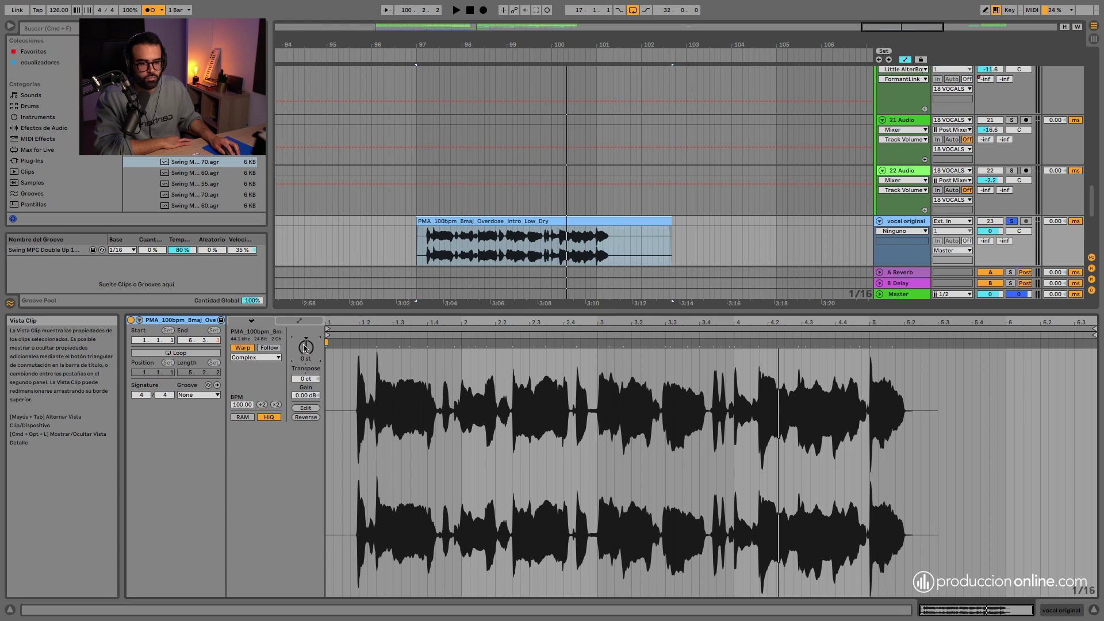
Transpose the original vocal clip by 1 st, audition it from bar 97, and stop playback
{"action": "left_click_drag", "start_coordinate": [305, 347], "coordinate": [305, 343]}
{"action": "key", "text": "space"}
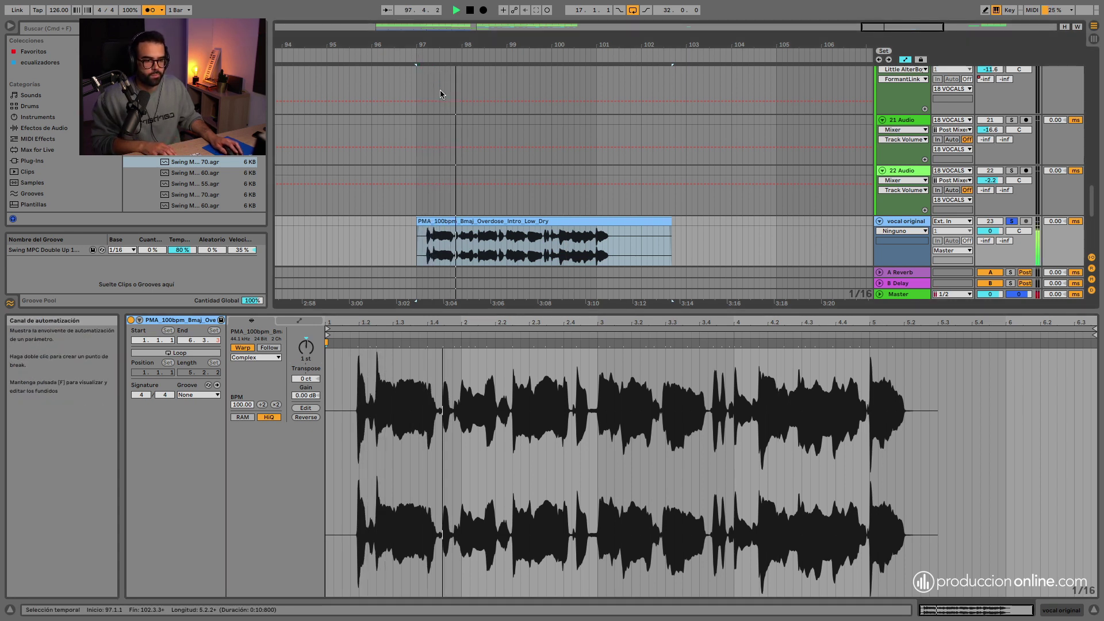
{"action": "key", "text": "space"}
{"action": "key", "text": "space"}
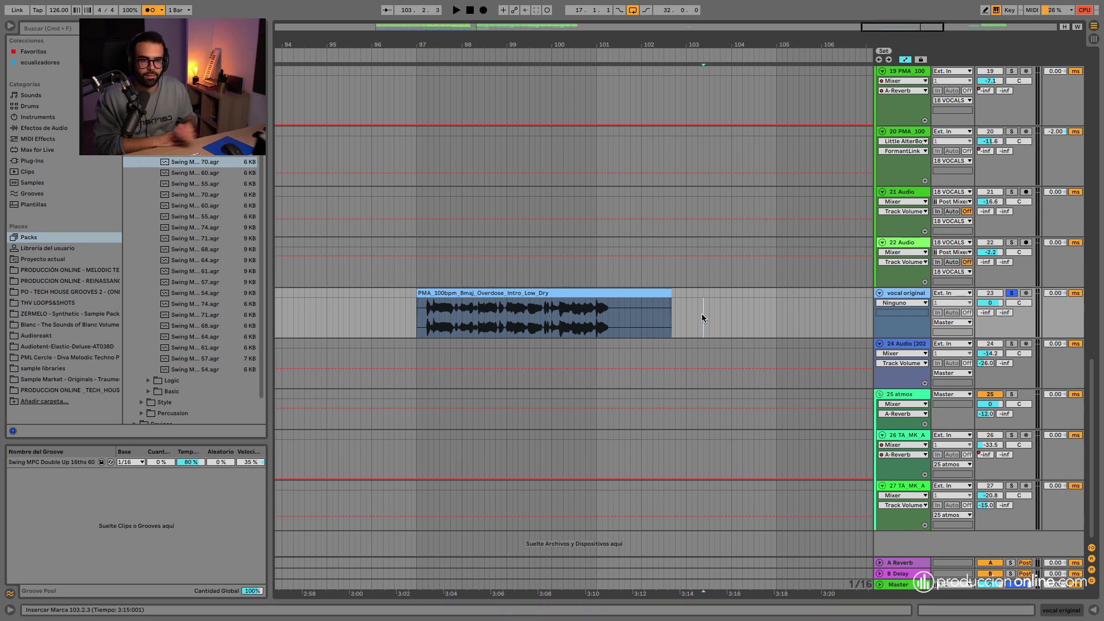
Load the Little AlterBoy plug-in onto the vocal original track
{"action": "left_click", "coordinate": [52, 150]}
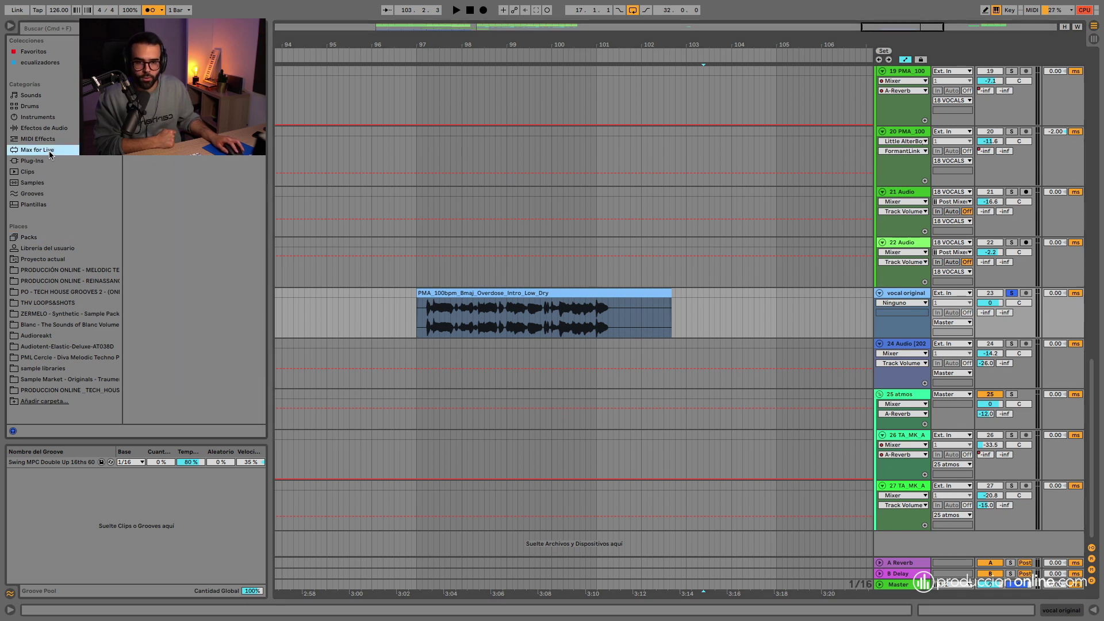
{"action": "left_click", "coordinate": [48, 161]}
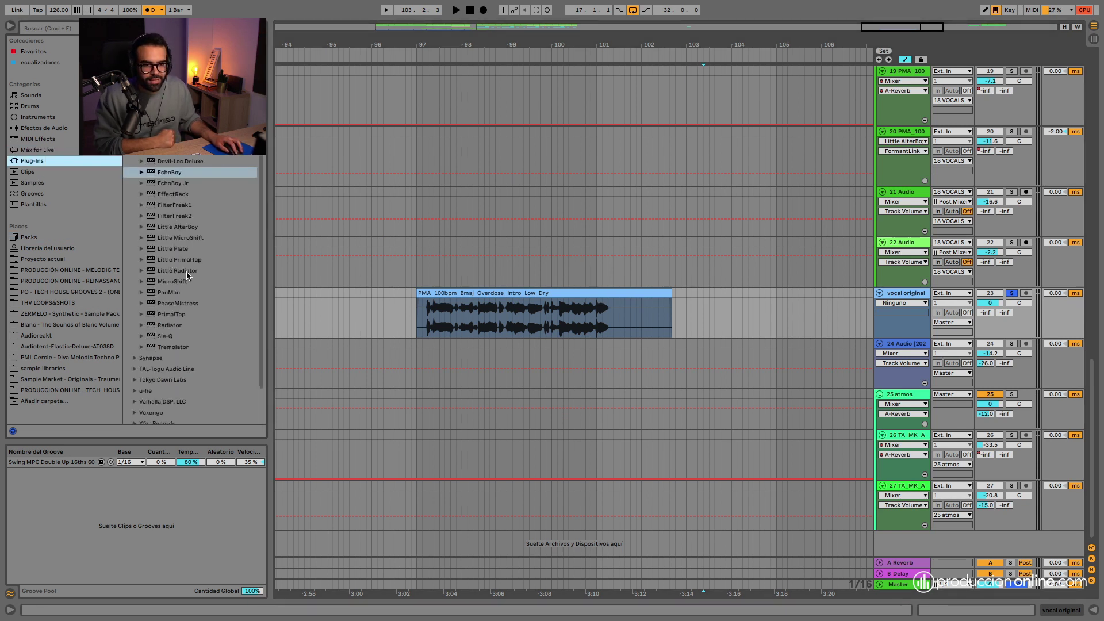
{"action": "left_click_drag", "start_coordinate": [174, 231], "coordinate": [446, 288]}
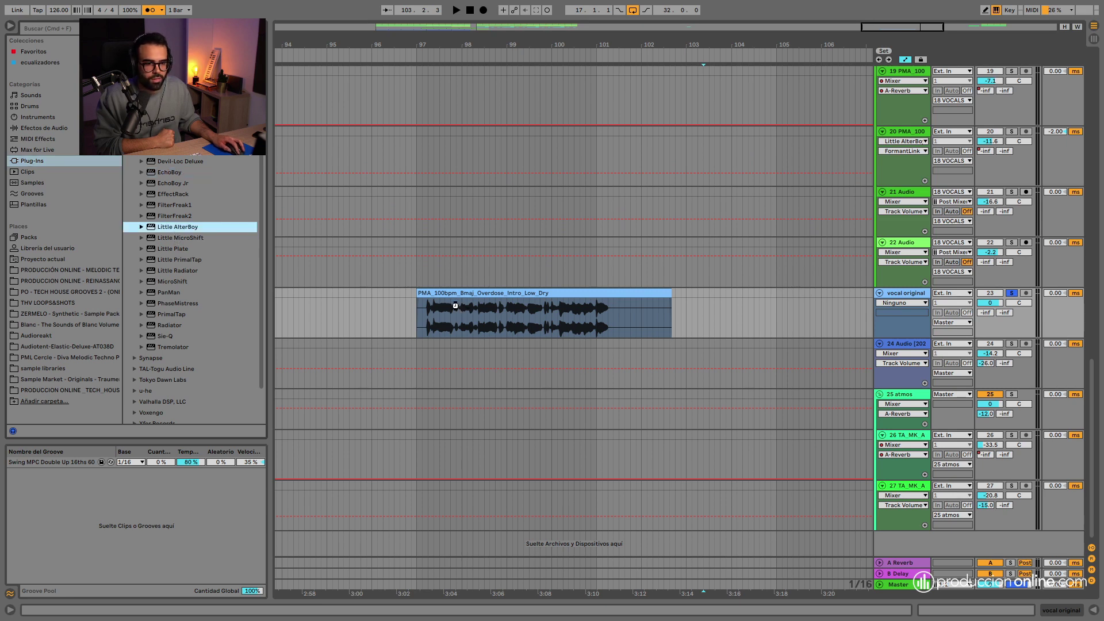
Add a locator at bar 97 and move the Little AlterBoy window below the arrangement's upper tracks
{"action": "right_click", "coordinate": [417, 56]}
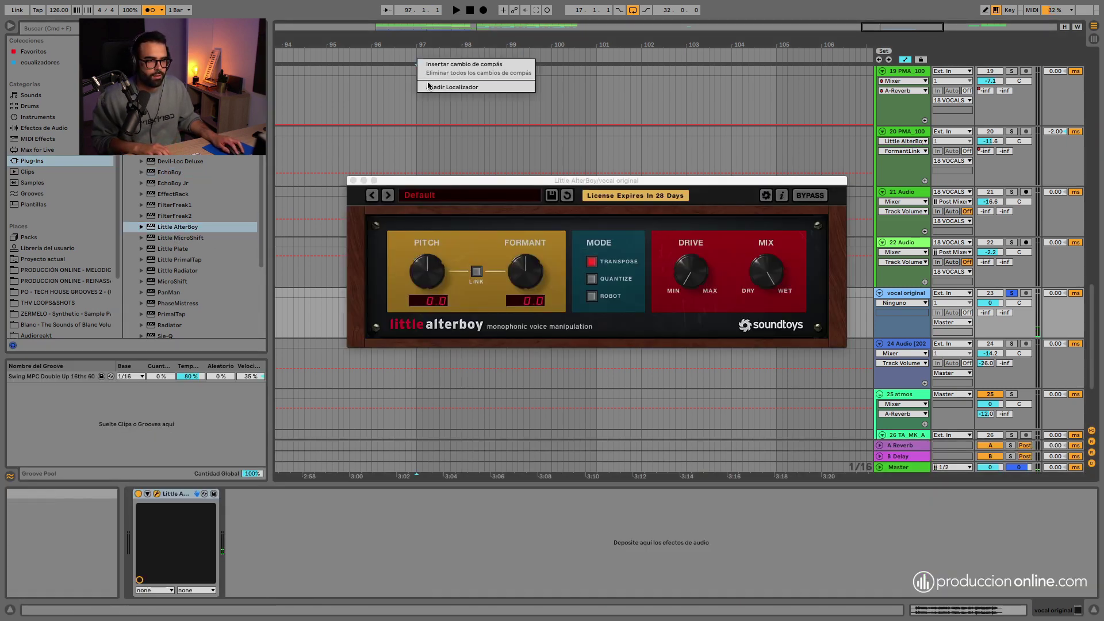
{"action": "left_click", "coordinate": [429, 86]}
{"action": "right_click", "coordinate": [422, 62]}
{"action": "left_click", "coordinate": [437, 107]}
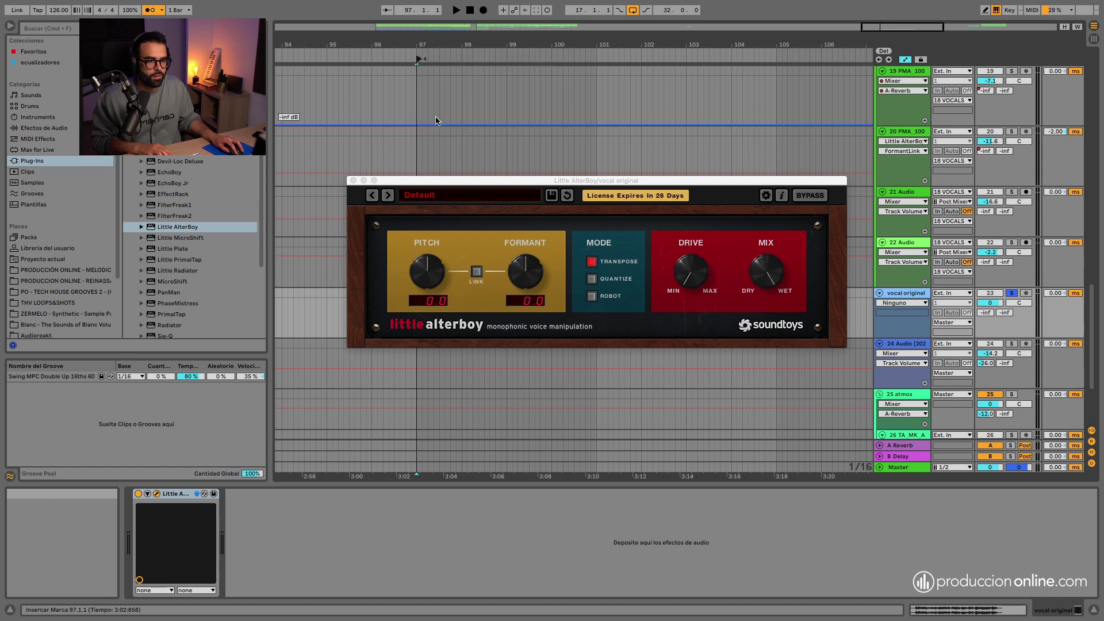
{"action": "left_click_drag", "start_coordinate": [455, 180], "coordinate": [386, 301]}
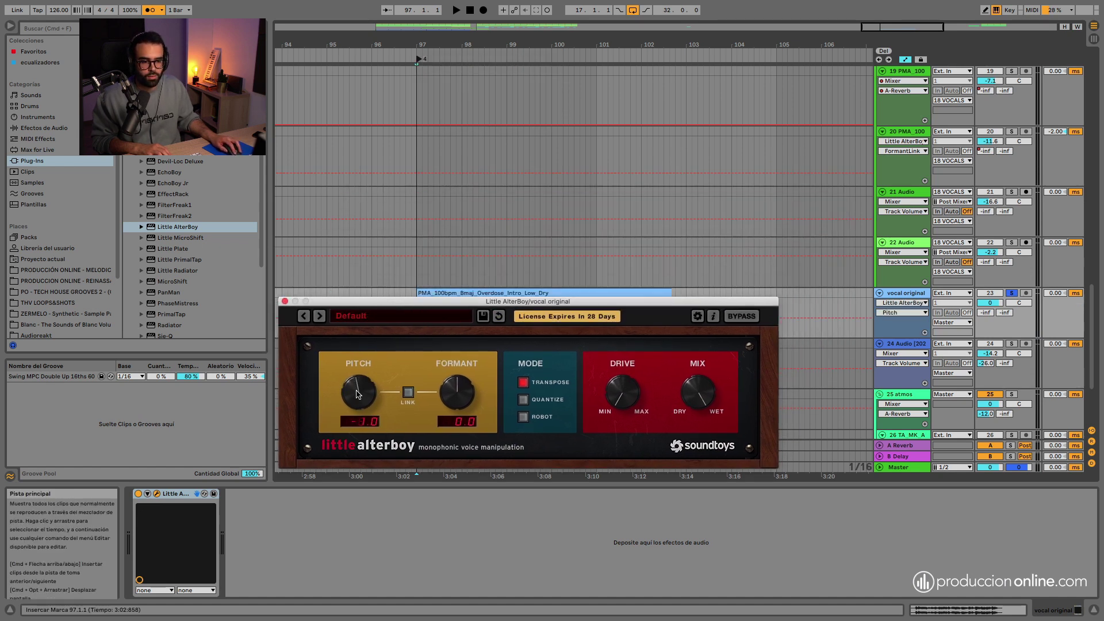
Audition Little AlterBoy's pitch shift on the original vocal, return the pitch to 0.0, and stop playback
{"action": "key", "text": "space"}
{"action": "mouse_move", "coordinate": [357, 395]}
{"action": "left_mouse_down"}
{"action": "mouse_move", "coordinate": [354, 404]}
{"action": "mouse_move", "coordinate": [356, 371]}
{"action": "mouse_move", "coordinate": [361, 389]}
{"action": "left_mouse_up"}
{"action": "key", "text": "space"}
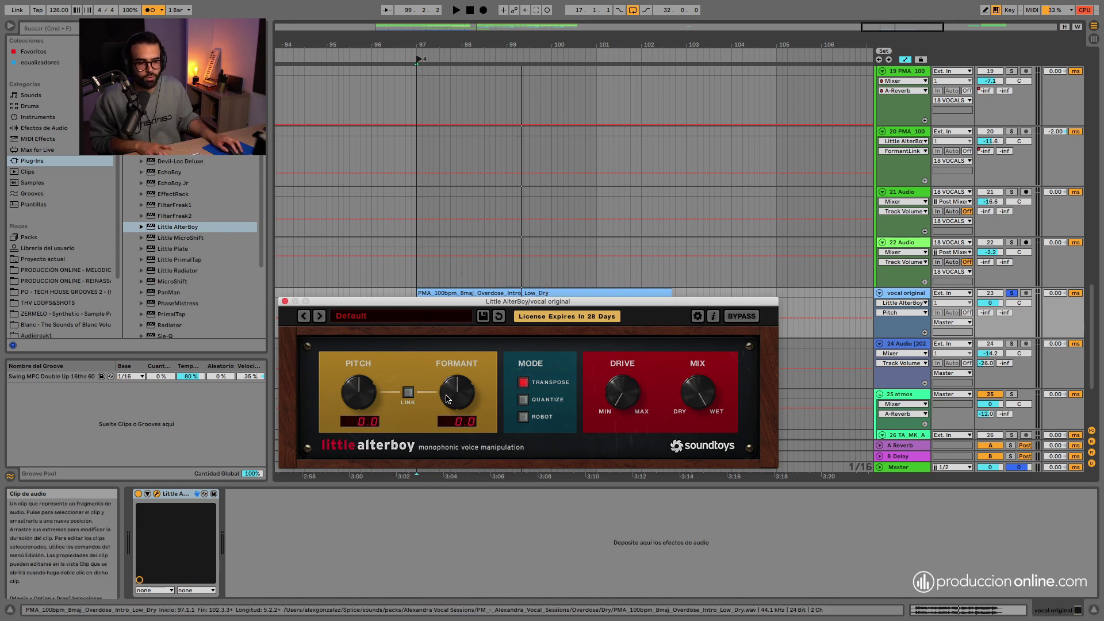
Lower Little AlterBoy's formant to -4.9 while playing the original vocal, stop playback, and close the plug-in window
{"action": "key", "text": "space"}
{"action": "mouse_move", "coordinate": [453, 402]}
{"action": "left_mouse_down"}
{"action": "mouse_move", "coordinate": [457, 366]}
{"action": "mouse_move", "coordinate": [450, 413]}
{"action": "left_mouse_up"}
{"action": "key", "text": "space"}
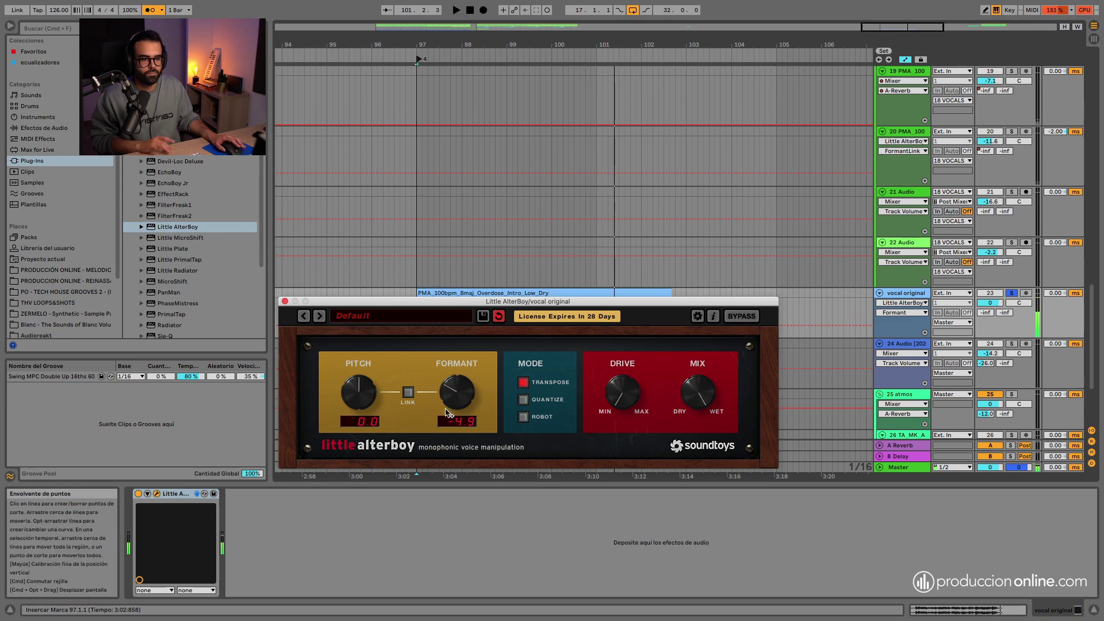
{"action": "left_click", "coordinate": [285, 301]}
Solo vocal track 19, play it from bar 24, and switch the solo to the whole 18 VOCALS group
{"action": "left_click_drag", "start_coordinate": [488, 45], "coordinate": [430, 123]}
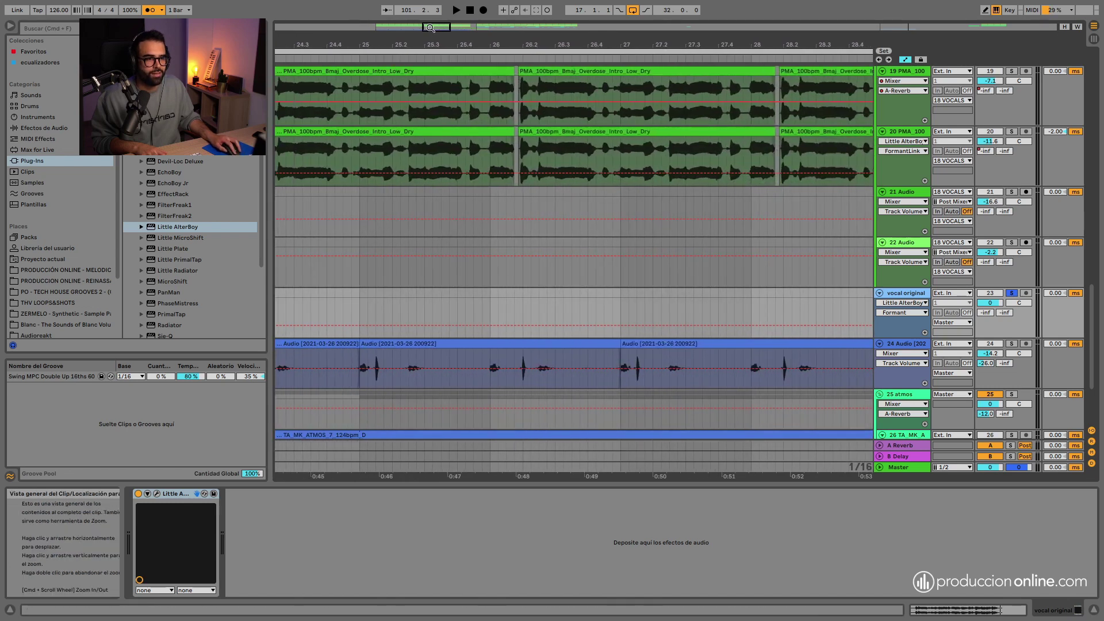
{"action": "scroll", "coordinate": [486, 108], "scroll_direction": "up", "scroll_amount": 5}
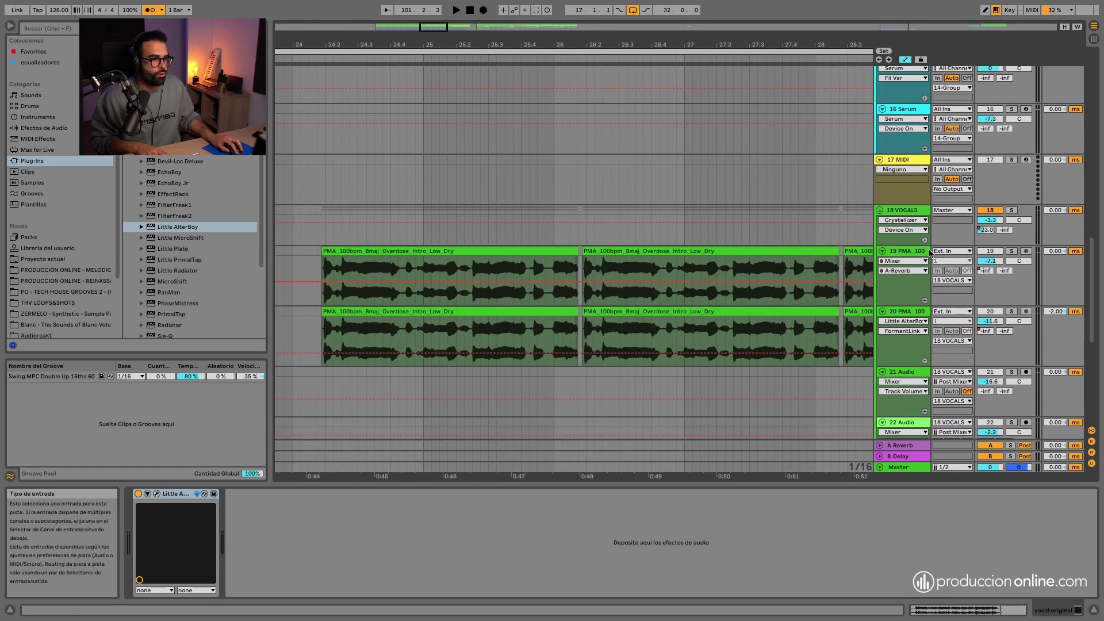
{"action": "left_click", "coordinate": [915, 251]}
{"action": "left_click", "coordinate": [1011, 251]}
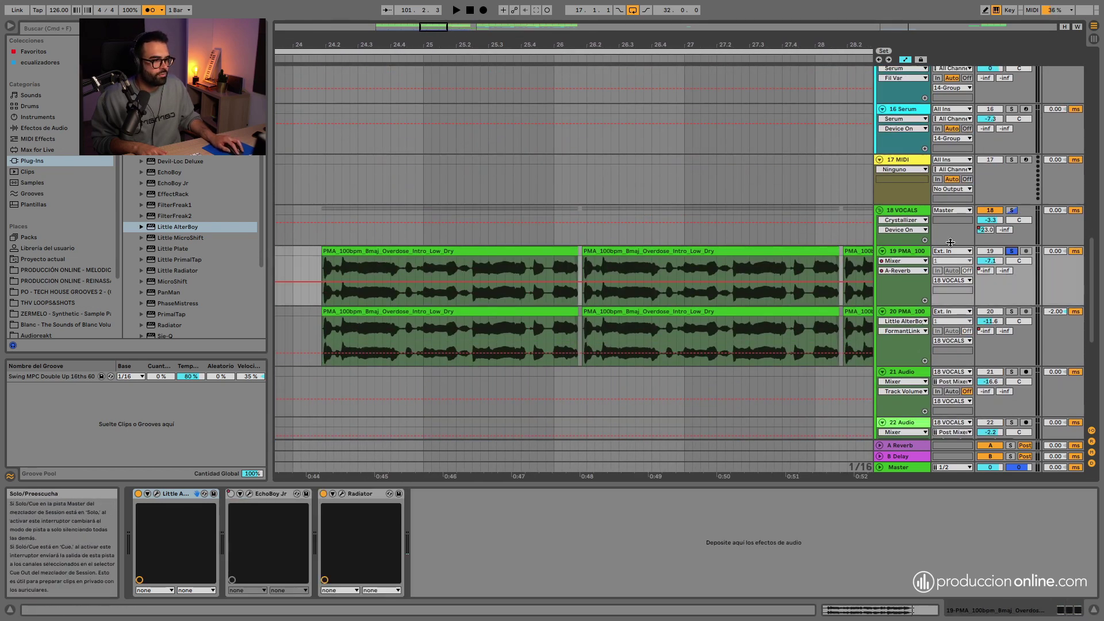
{"action": "left_click", "coordinate": [312, 56]}
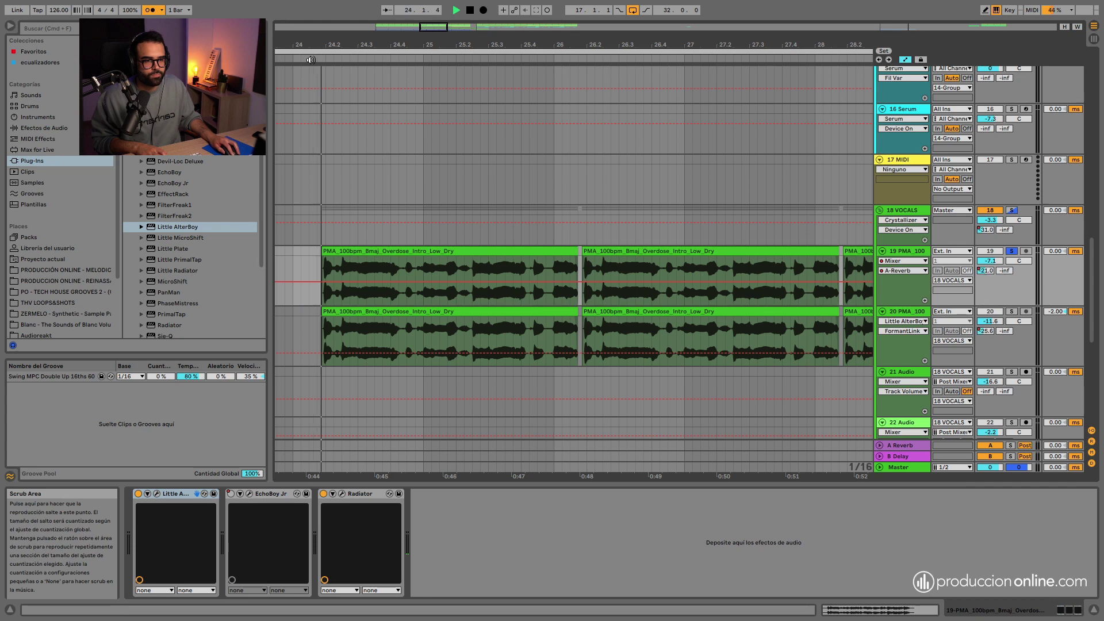
{"action": "left_click", "coordinate": [1012, 211]}
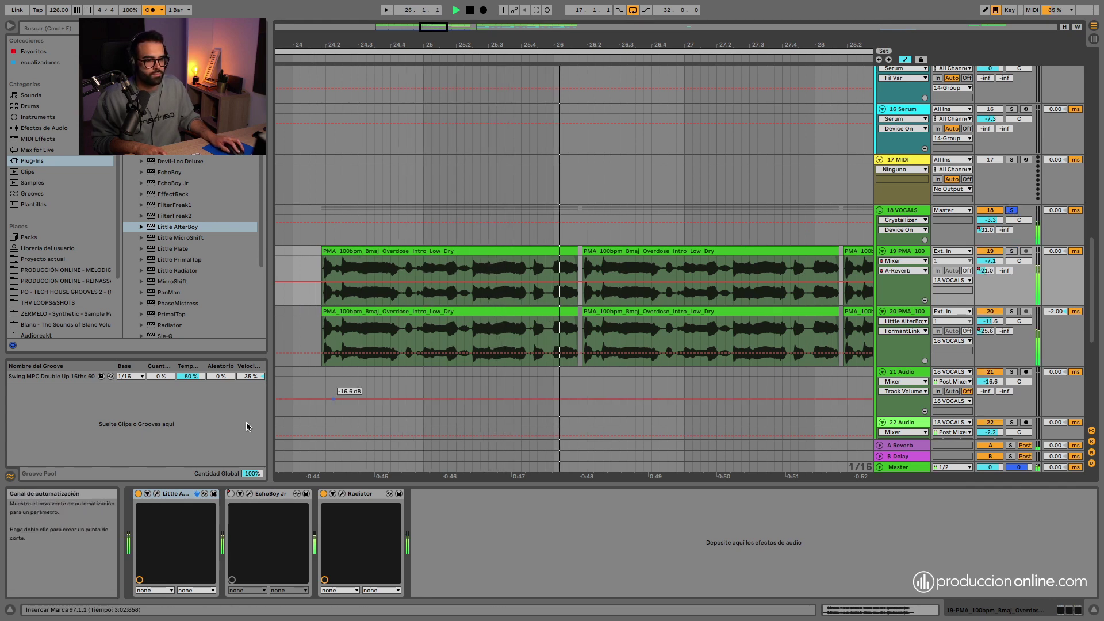
Examine the pitch, formant and link settings of Little AlterBoy on track 19, stop playback, and close its window
{"action": "left_click", "coordinate": [156, 494]}
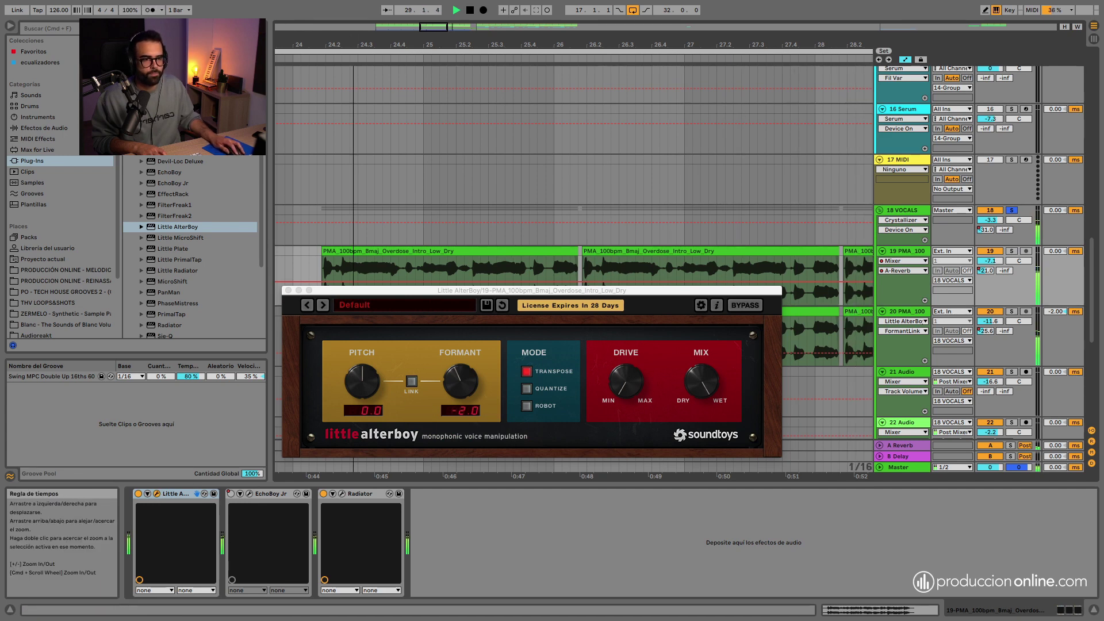
{"action": "left_click_drag", "start_coordinate": [353, 45], "coordinate": [282, 23]}
{"action": "key", "text": "space"}
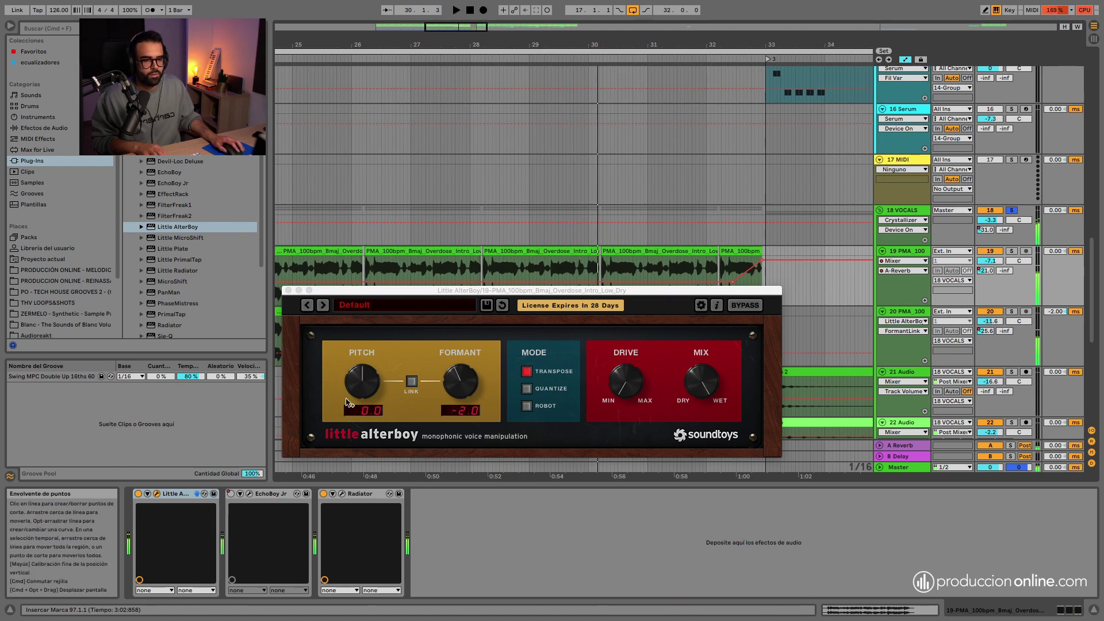
{"action": "left_click", "coordinate": [412, 383]}
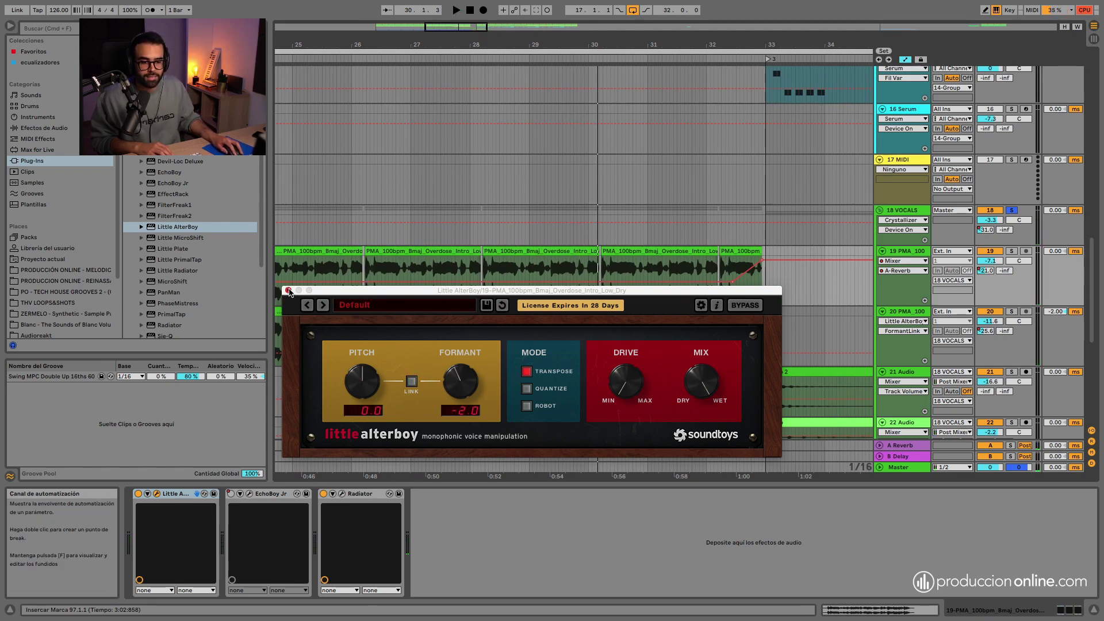
{"action": "left_click", "coordinate": [288, 291]}
Look through the drum, synth and vocal tracks around bar 25 to compare where their clips start
{"action": "left_click_drag", "start_coordinate": [358, 45], "coordinate": [504, 41]}
{"action": "scroll", "coordinate": [447, 220], "scroll_direction": "up", "scroll_amount": 5}
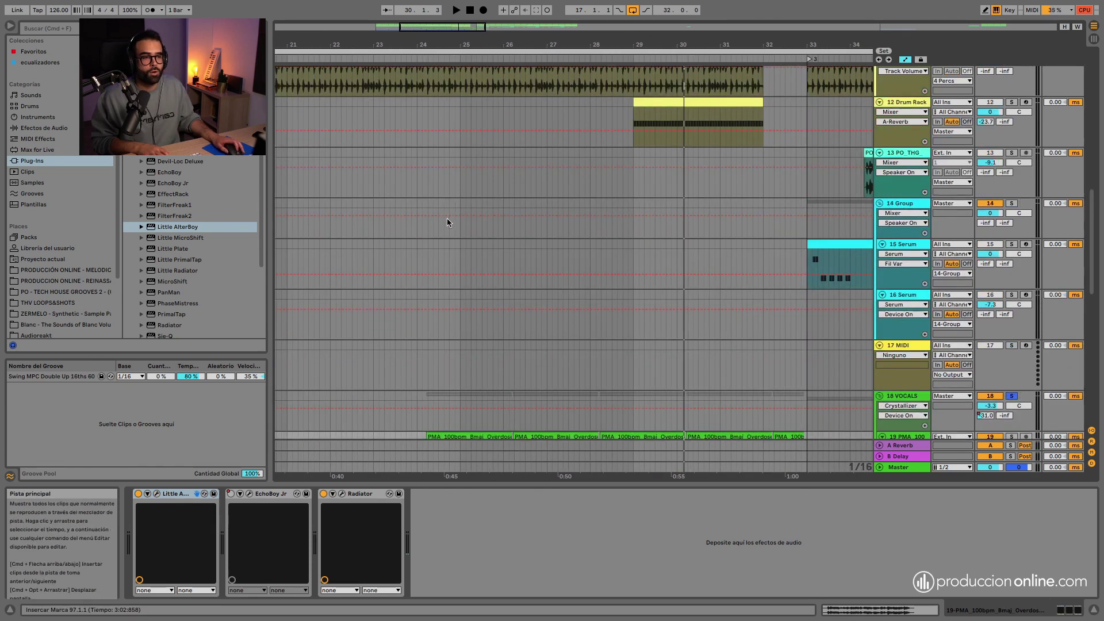
{"action": "scroll", "coordinate": [446, 223], "scroll_direction": "up", "scroll_amount": 10}
{"action": "scroll", "coordinate": [452, 234], "scroll_direction": "down", "scroll_amount": 12}
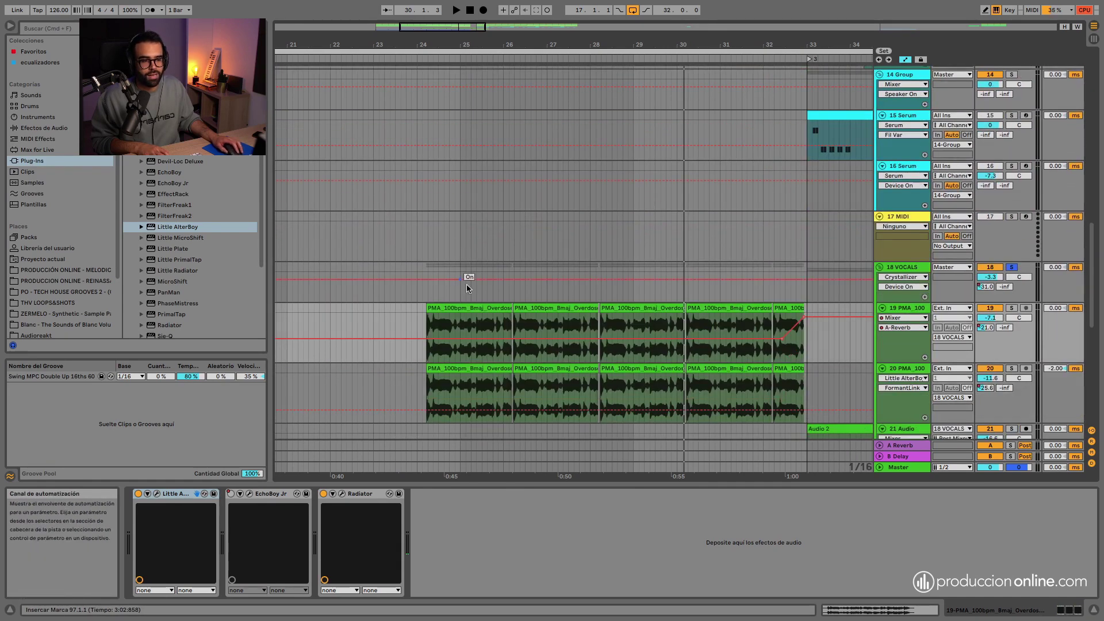
{"action": "scroll", "coordinate": [456, 246], "scroll_direction": "up", "scroll_amount": 12}
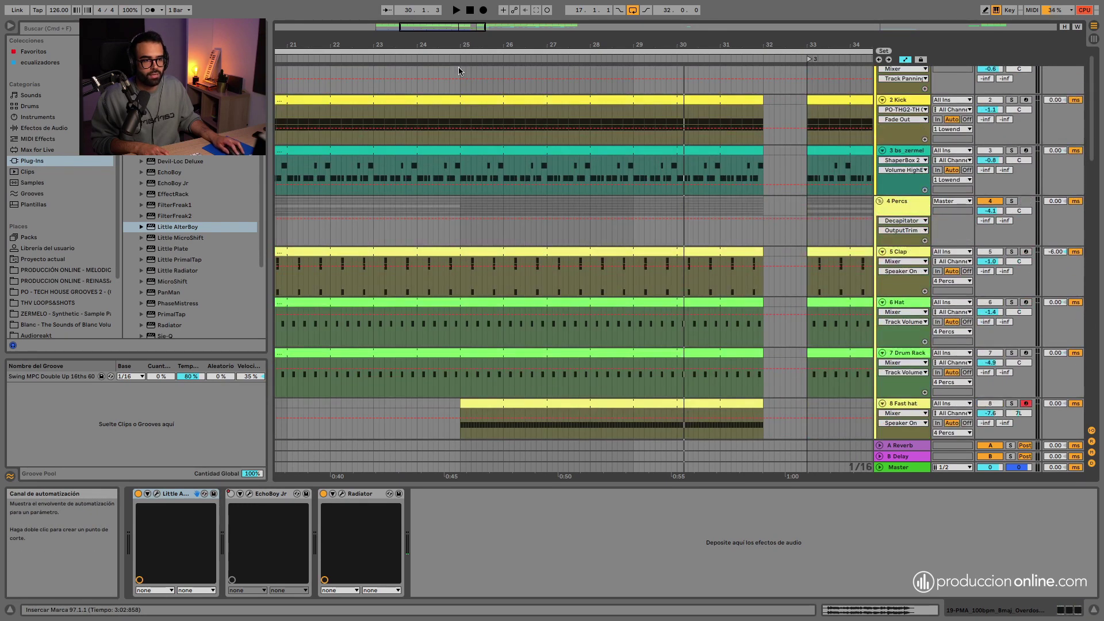
{"action": "scroll", "coordinate": [454, 333], "scroll_direction": "down", "scroll_amount": 12}
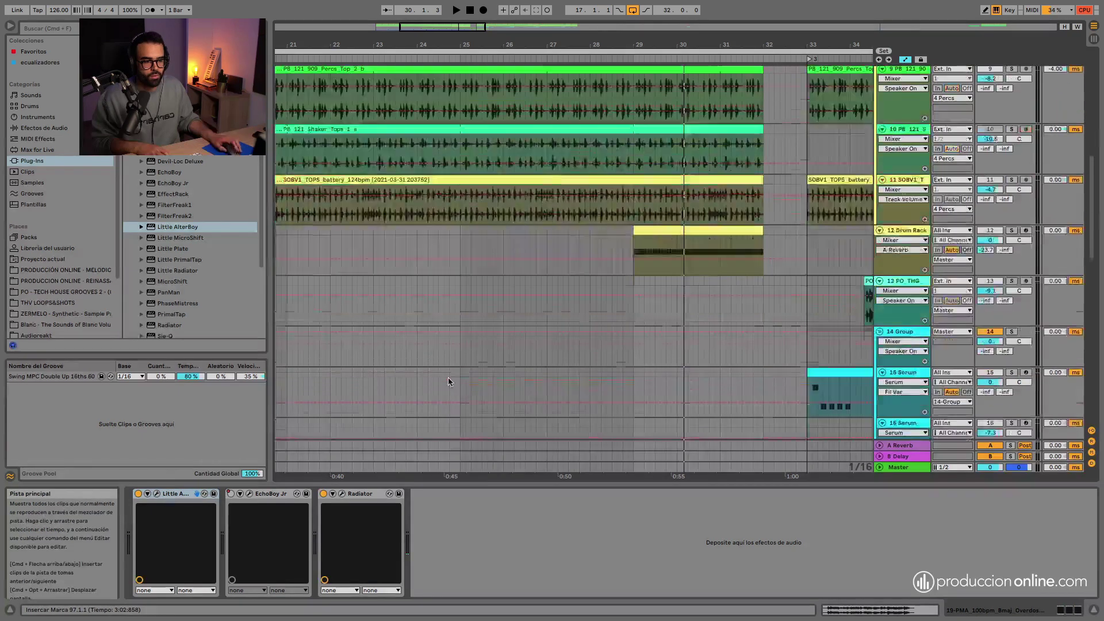
{"action": "left_click_drag", "start_coordinate": [462, 35], "coordinate": [468, 168]}
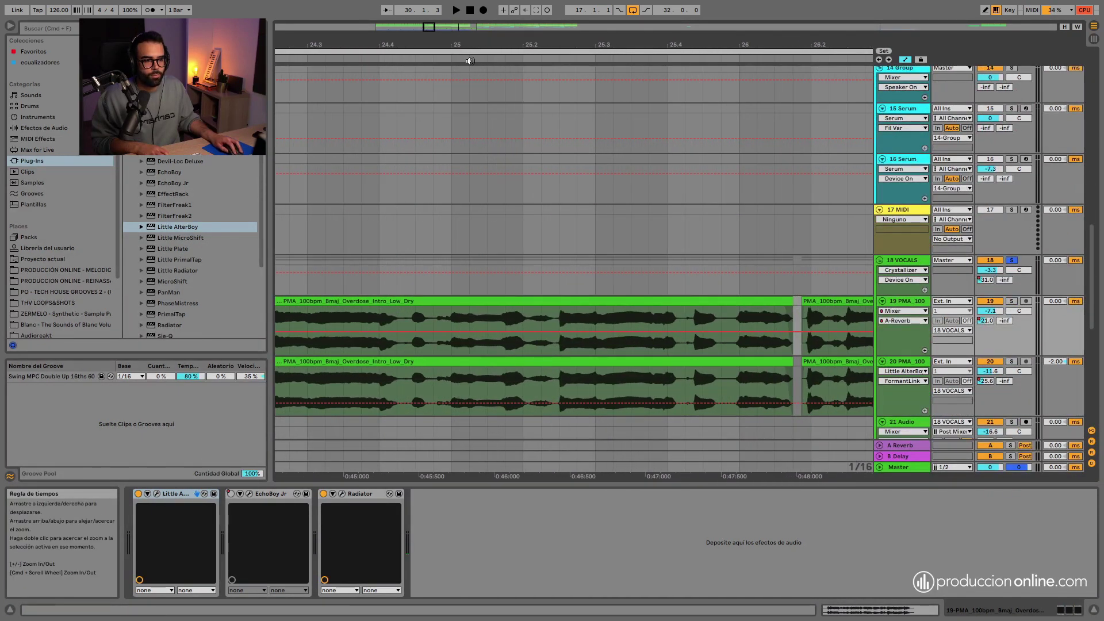
Solo vocal track 19, play its first clip from bar 24, and stop playback
{"action": "left_click", "coordinate": [1011, 302]}
{"action": "left_click_drag", "start_coordinate": [505, 46], "coordinate": [505, 37]}
{"action": "left_click", "coordinate": [300, 64]}
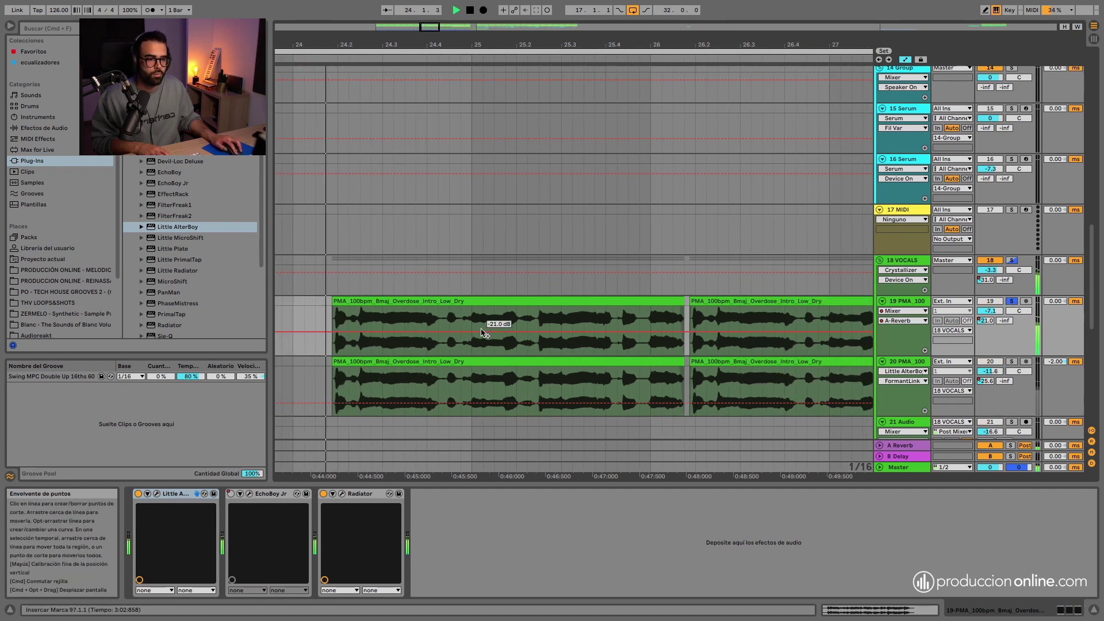
{"action": "key", "text": "space"}
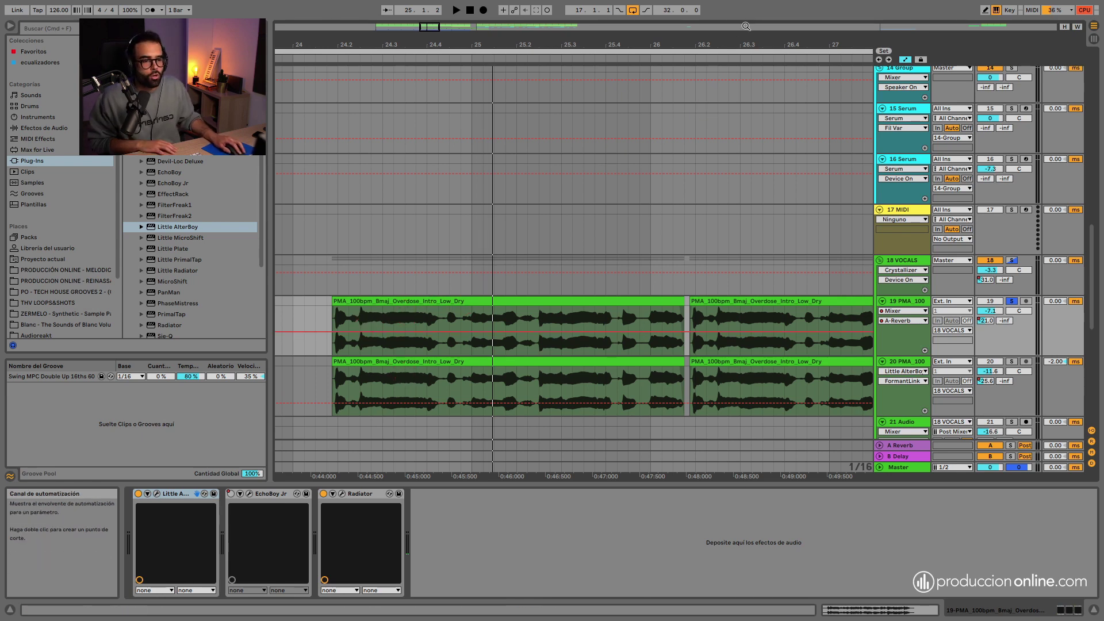
Hide the automation and examine the fade-out and fade-in between track 19's vocal clips around bar 26, playing across the gap
{"action": "left_click_drag", "start_coordinate": [693, 40], "coordinate": [693, 82]}
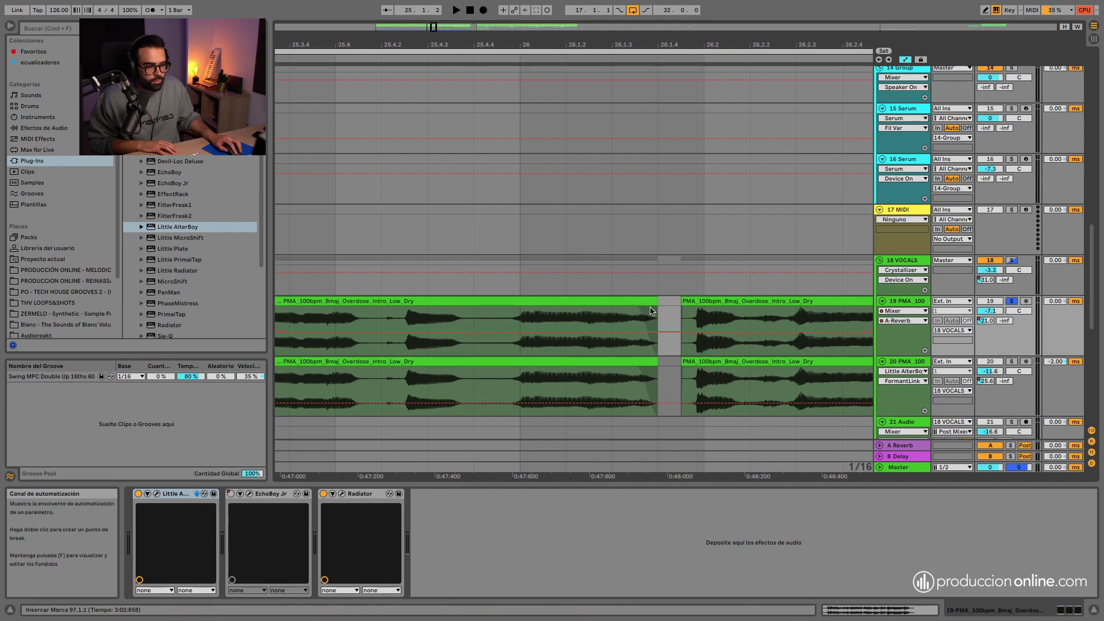
{"action": "key", "text": "a"}
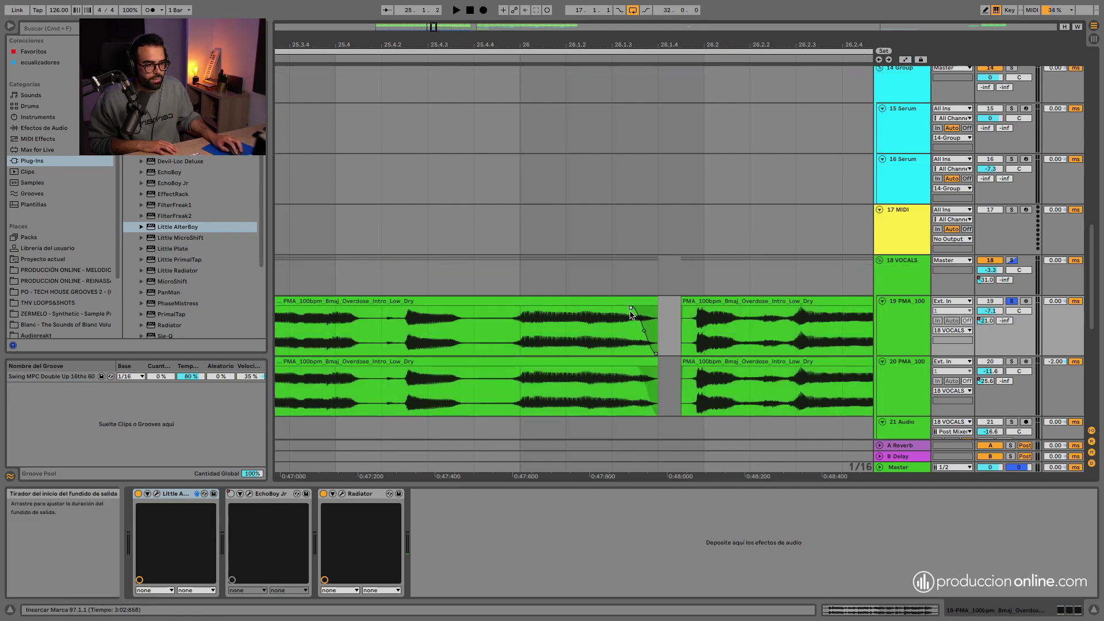
{"action": "left_click_drag", "start_coordinate": [605, 45], "coordinate": [504, 29]}
{"action": "left_click", "coordinate": [469, 60]}
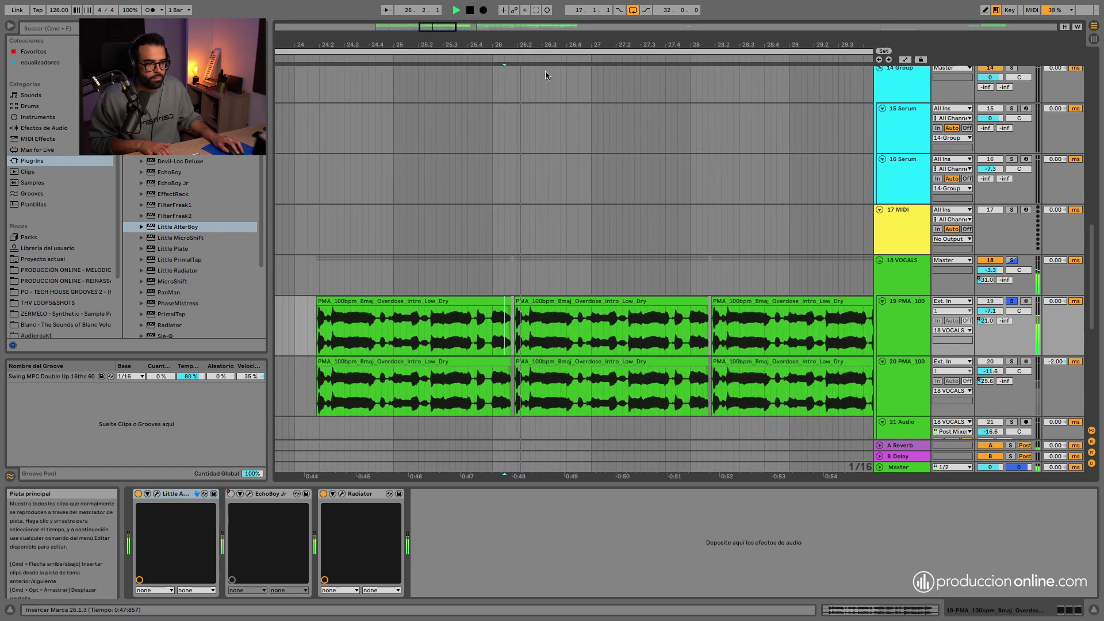
{"action": "key", "text": "space"}
{"action": "left_click_drag", "start_coordinate": [520, 43], "coordinate": [516, 53]}
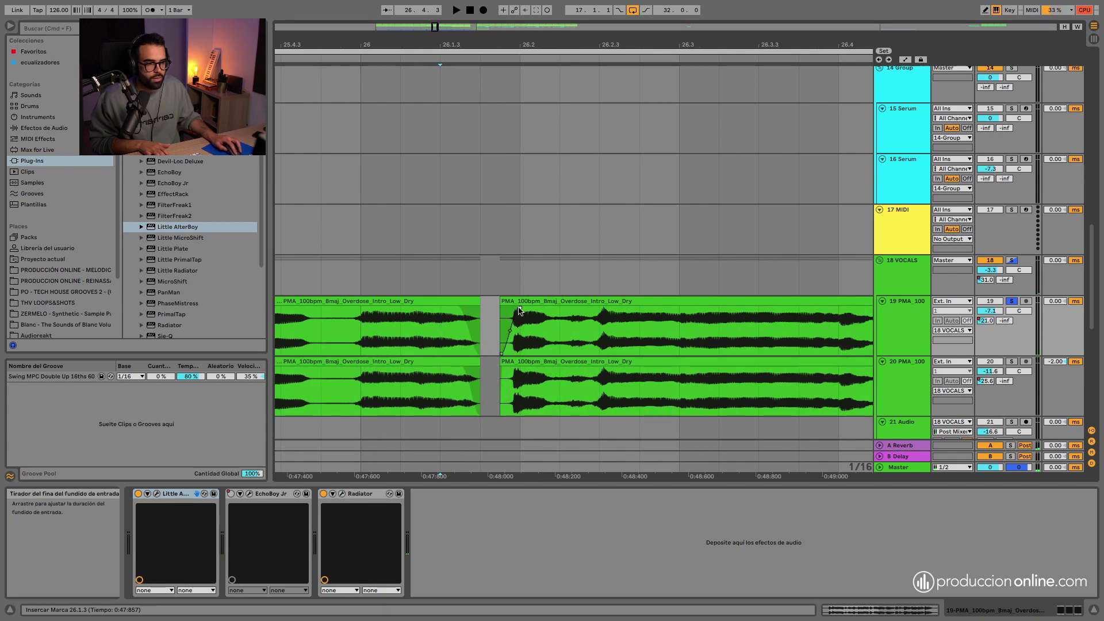
Play soloed vocal track 19 from bar 26 through its repeated clips and stop playback around bar 30
{"action": "key", "text": "space"}
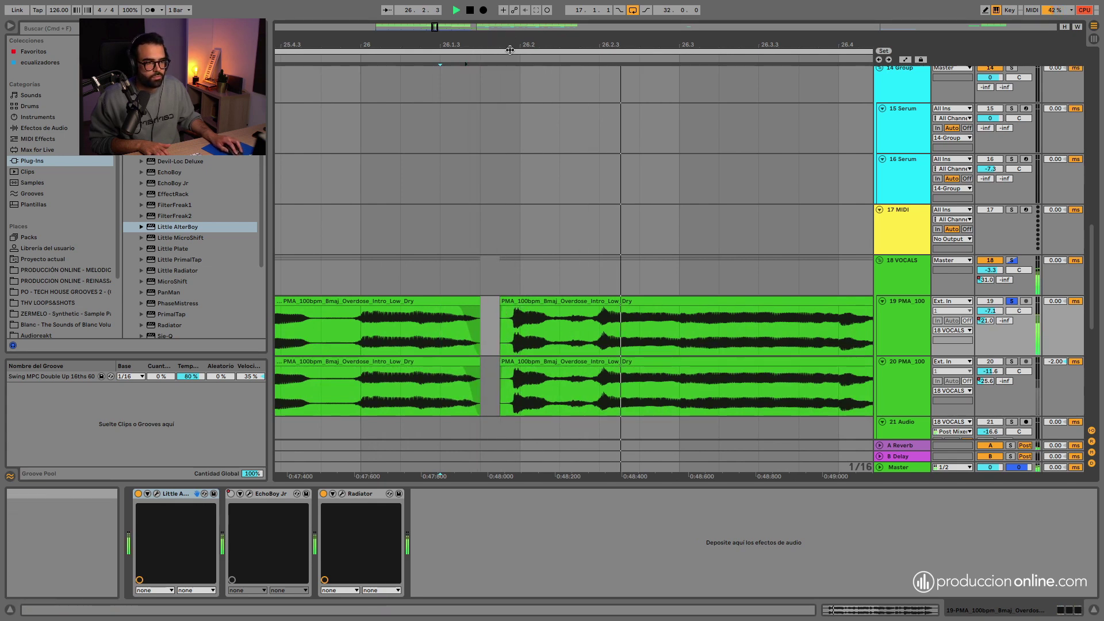
{"action": "left_click_drag", "start_coordinate": [510, 46], "coordinate": [351, 11]}
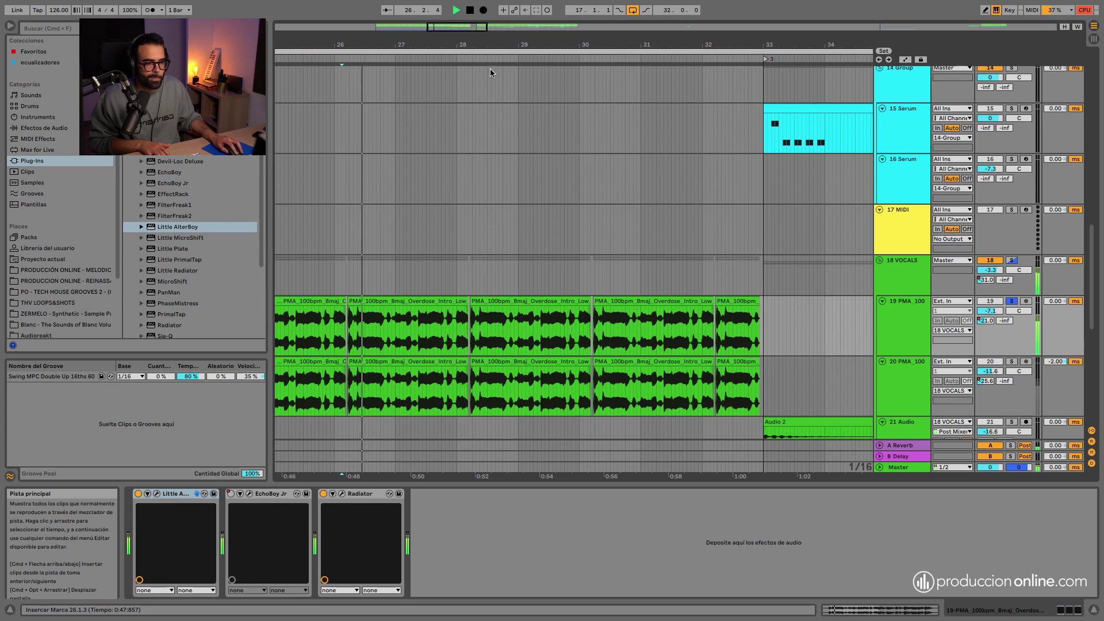
{"action": "left_click_drag", "start_coordinate": [478, 45], "coordinate": [394, 44]}
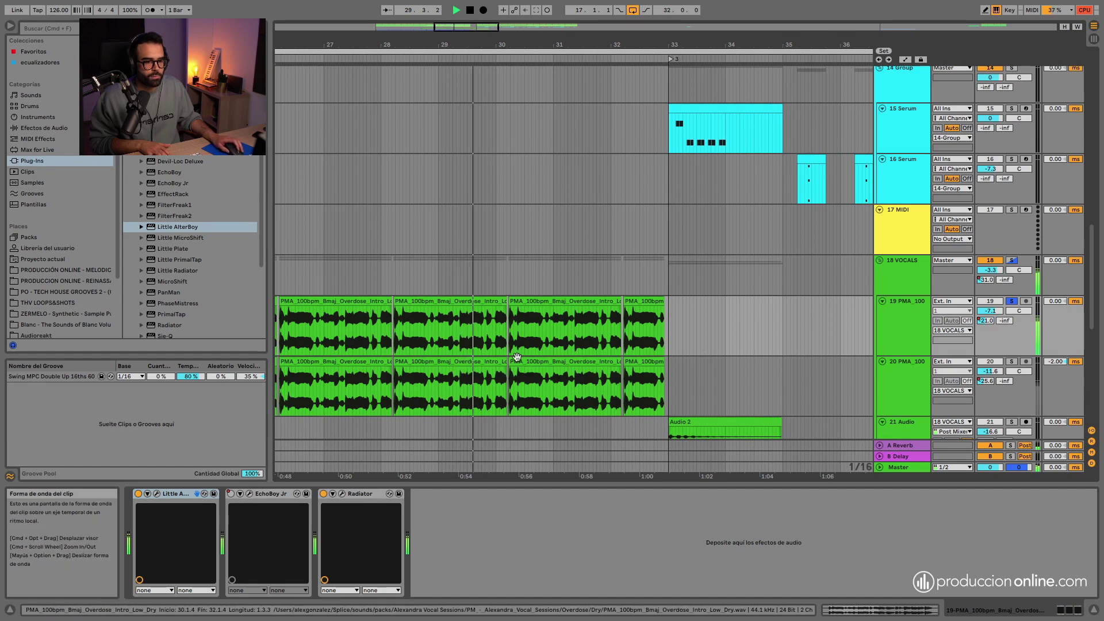
{"action": "scroll", "coordinate": [565, 321], "scroll_direction": "down", "scroll_amount": 2}
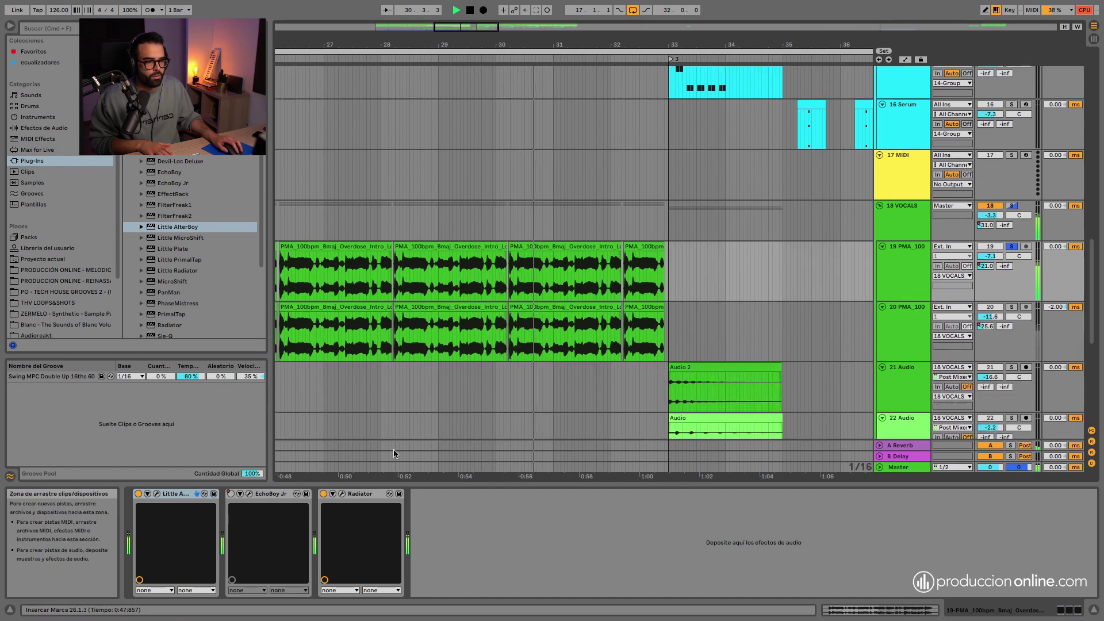
{"action": "key", "text": "space"}
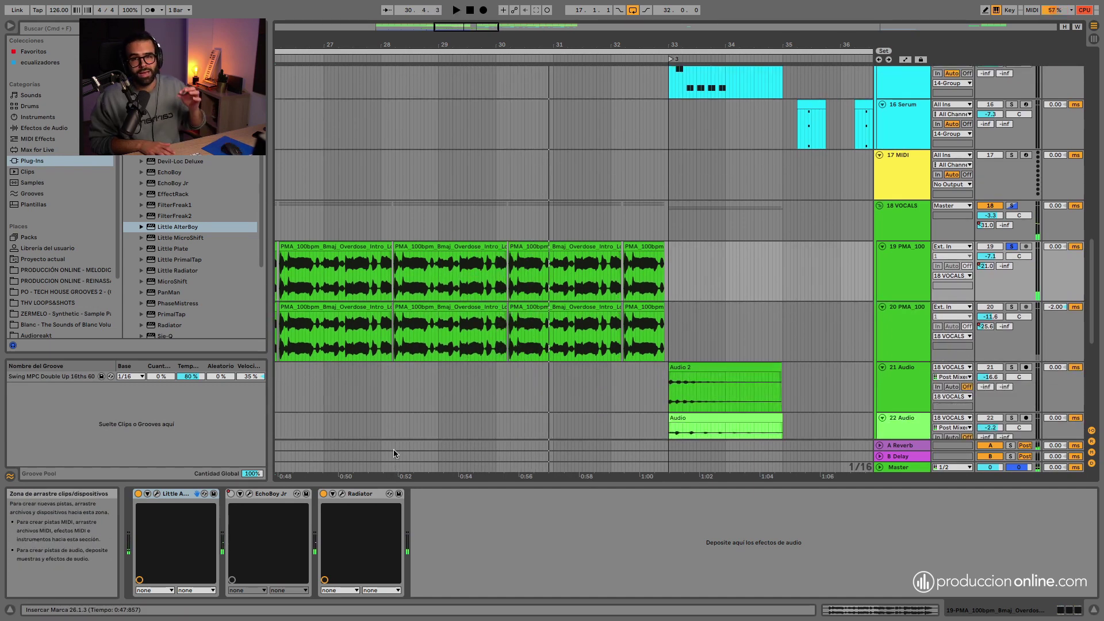
Open Radiator on track 19, compare the vocal with it disabled and re-enabled from bar 27, close its window, and stop playback
{"action": "left_click", "coordinate": [341, 493]}
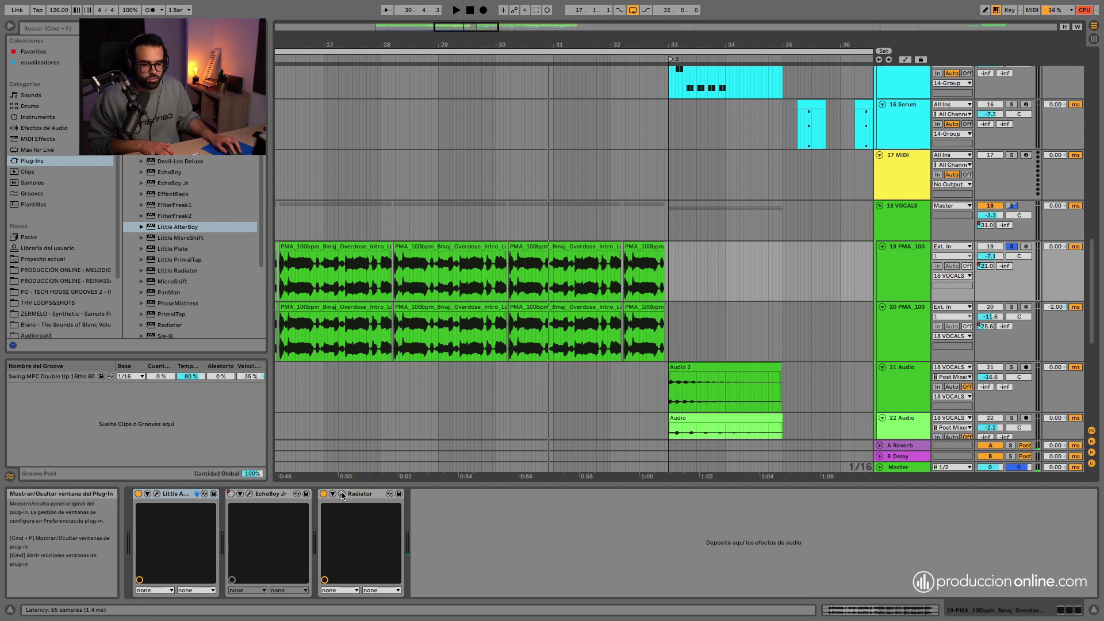
{"action": "left_click", "coordinate": [342, 495]}
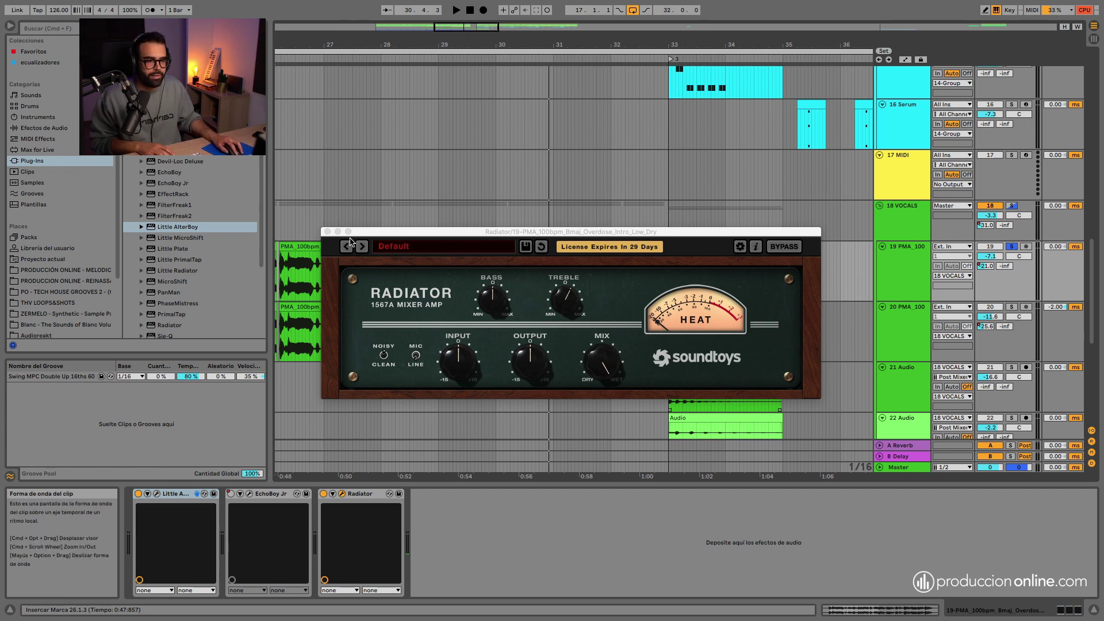
{"action": "key", "text": "space"}
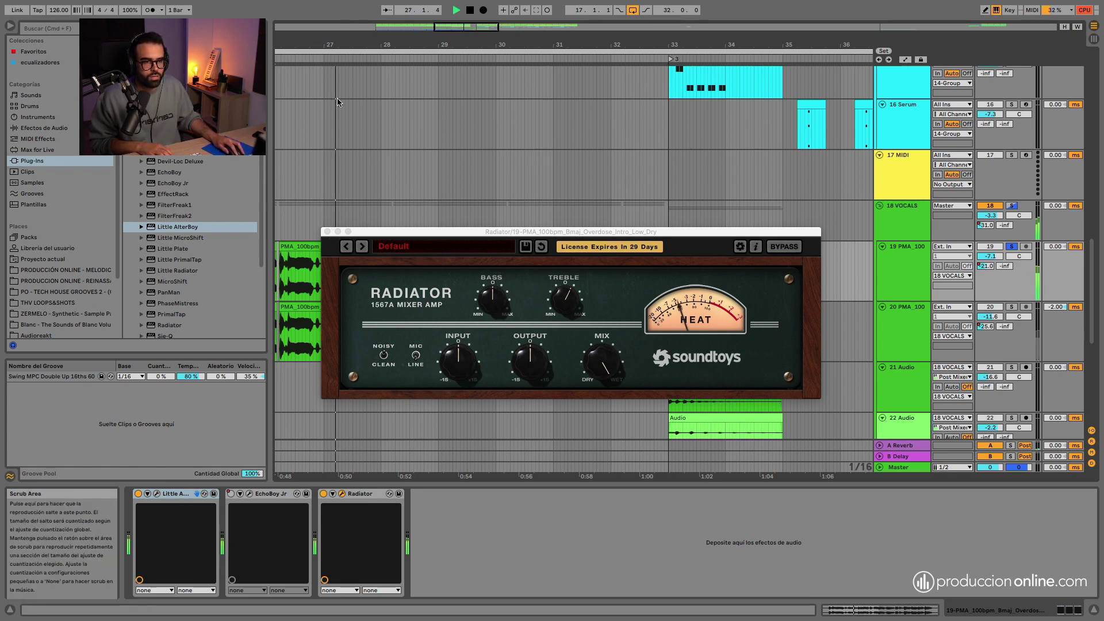
{"action": "left_click", "coordinate": [324, 494]}
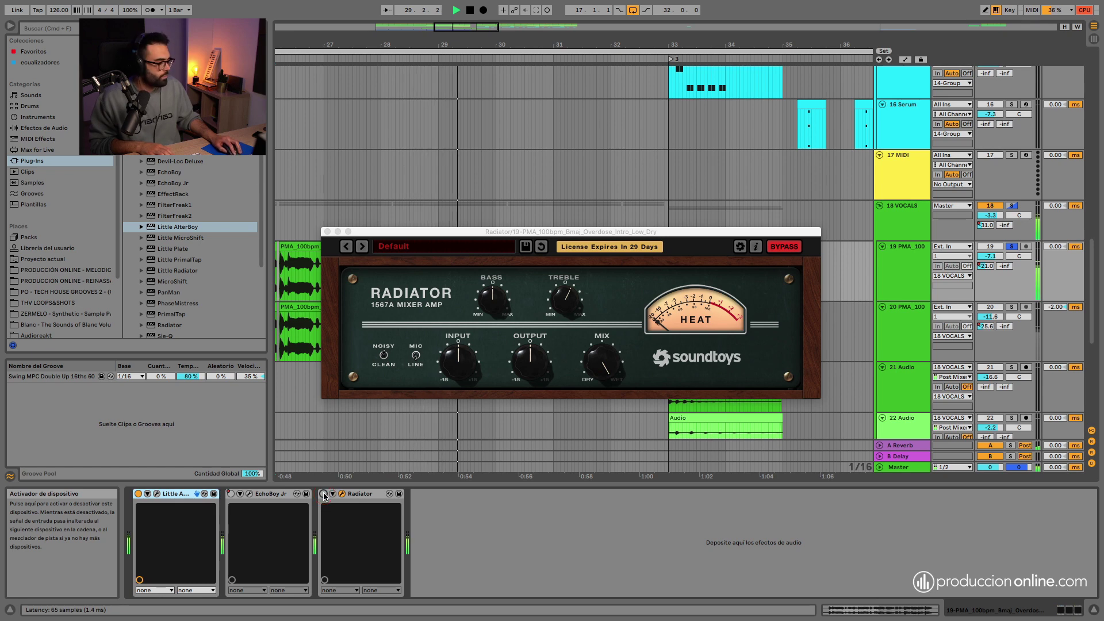
{"action": "left_click", "coordinate": [323, 494]}
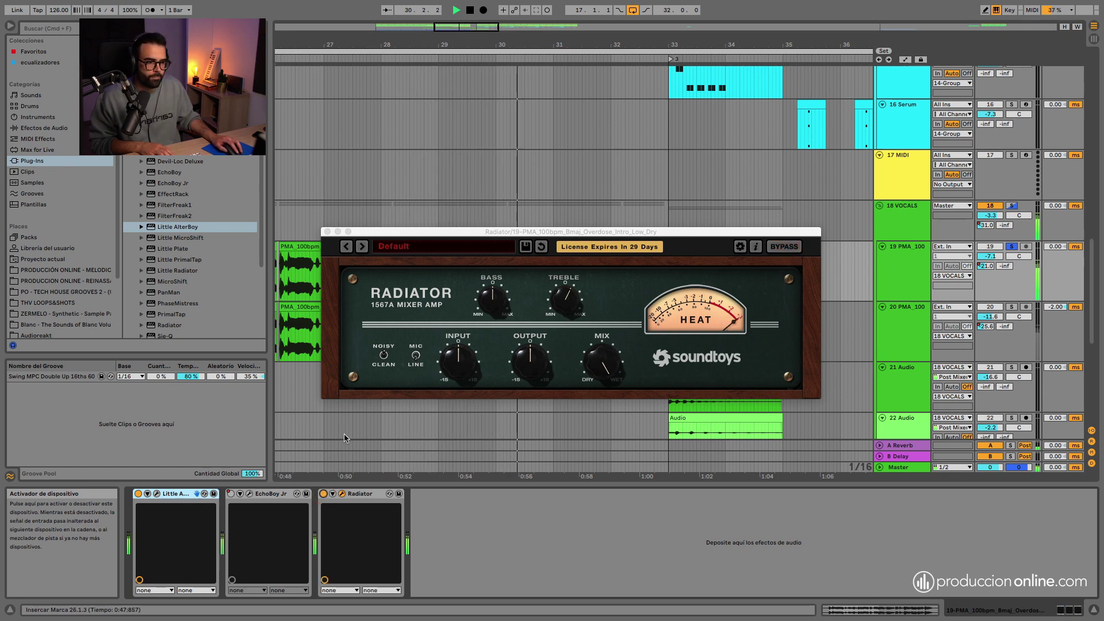
{"action": "left_click", "coordinate": [328, 231]}
{"action": "scroll", "coordinate": [717, 261], "scroll_direction": "down", "scroll_amount": 3}
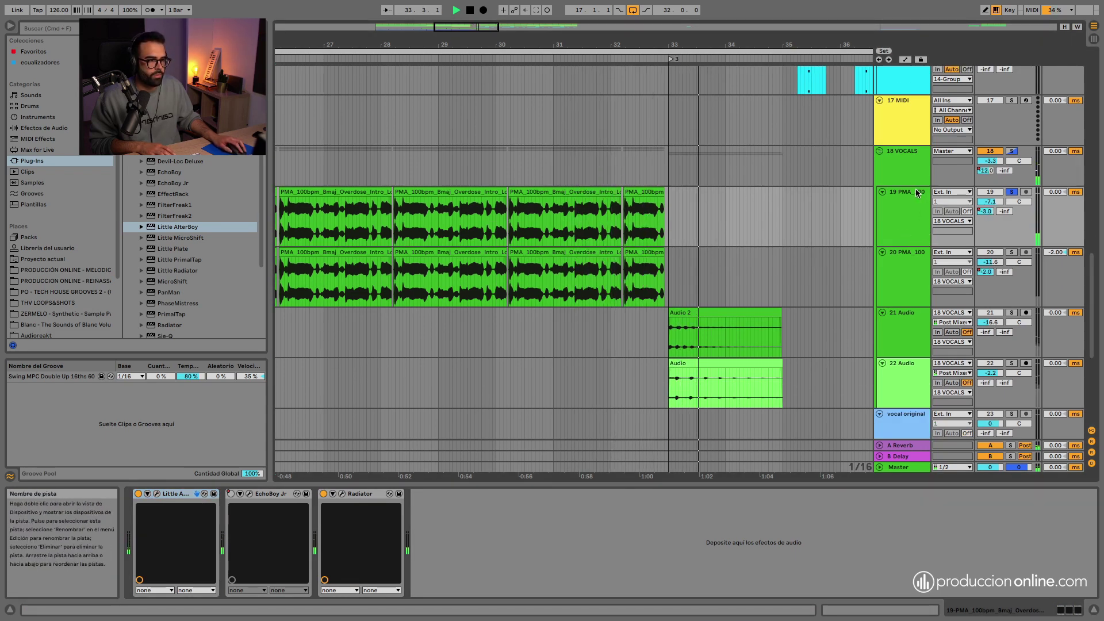
{"action": "key", "text": "space"}
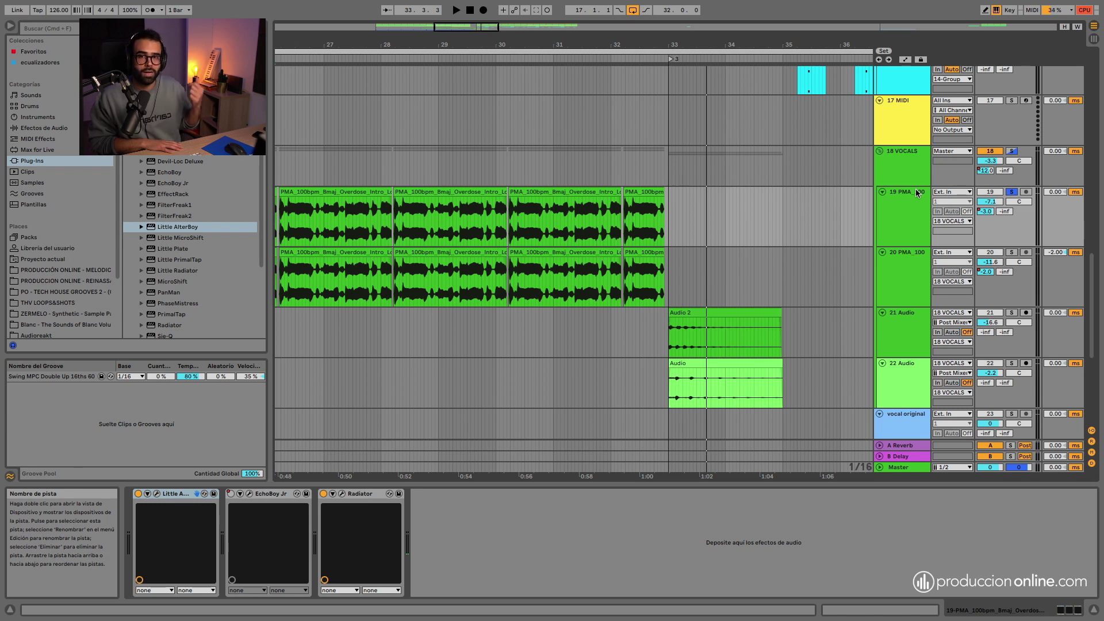
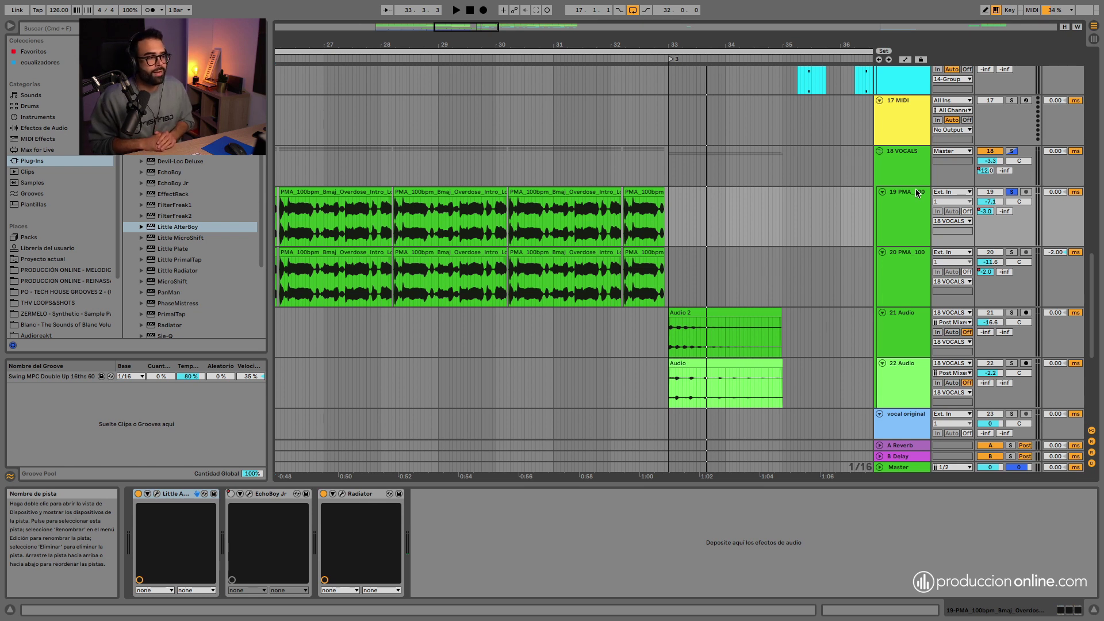
Select vocal track 20 and examine its effect chain, its clips from bar 24, and its track delay setting
{"action": "left_click", "coordinate": [909, 196]}
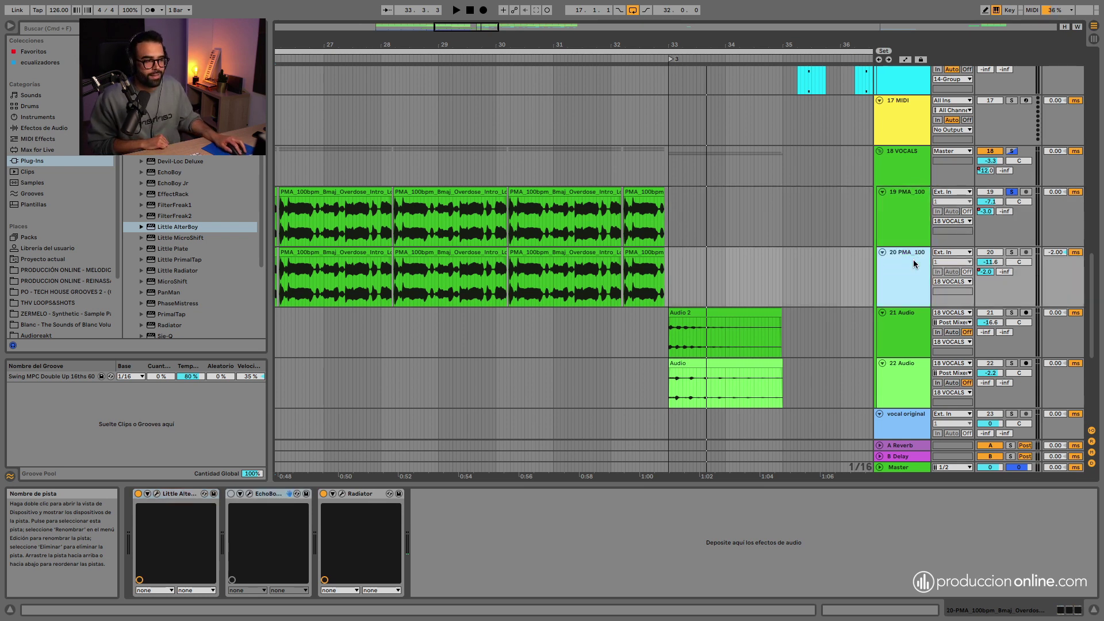
{"action": "left_click", "coordinate": [904, 279]}
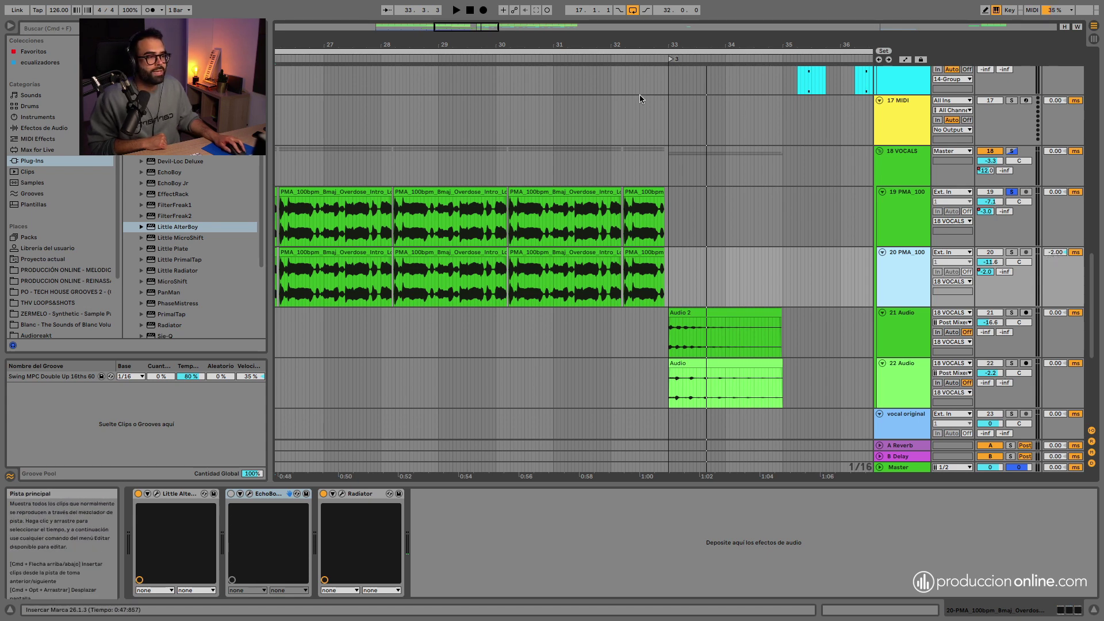
{"action": "left_click_drag", "start_coordinate": [562, 41], "coordinate": [744, 37]}
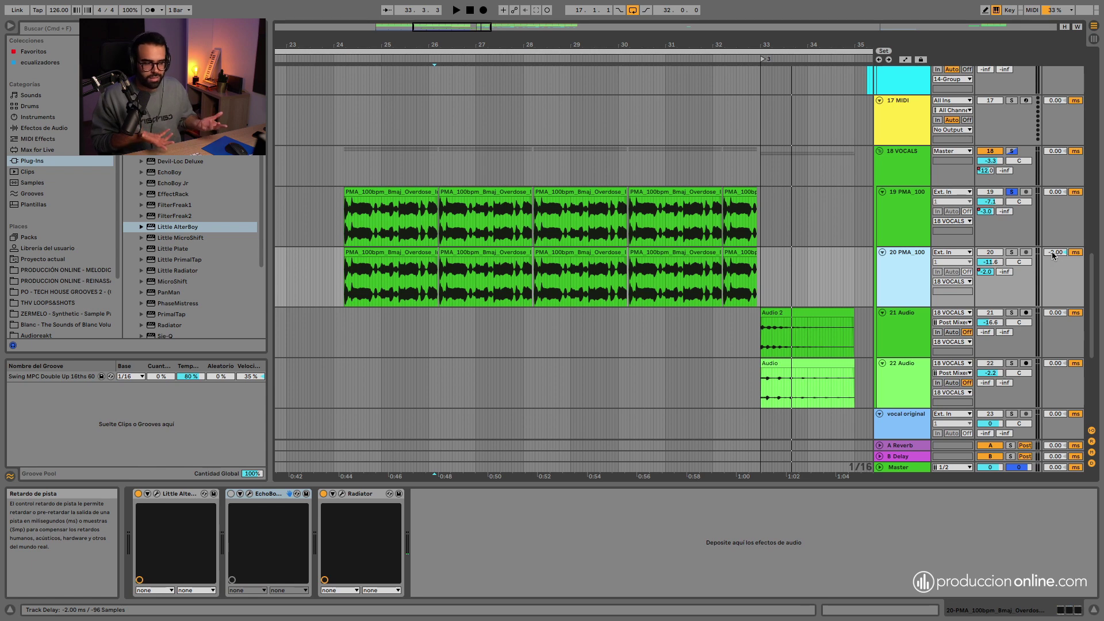
Open Little MicroShift on the 18 VOCALS group, compare playback with it disabled and re-enabled, and close its window
{"action": "left_click", "coordinate": [921, 154]}
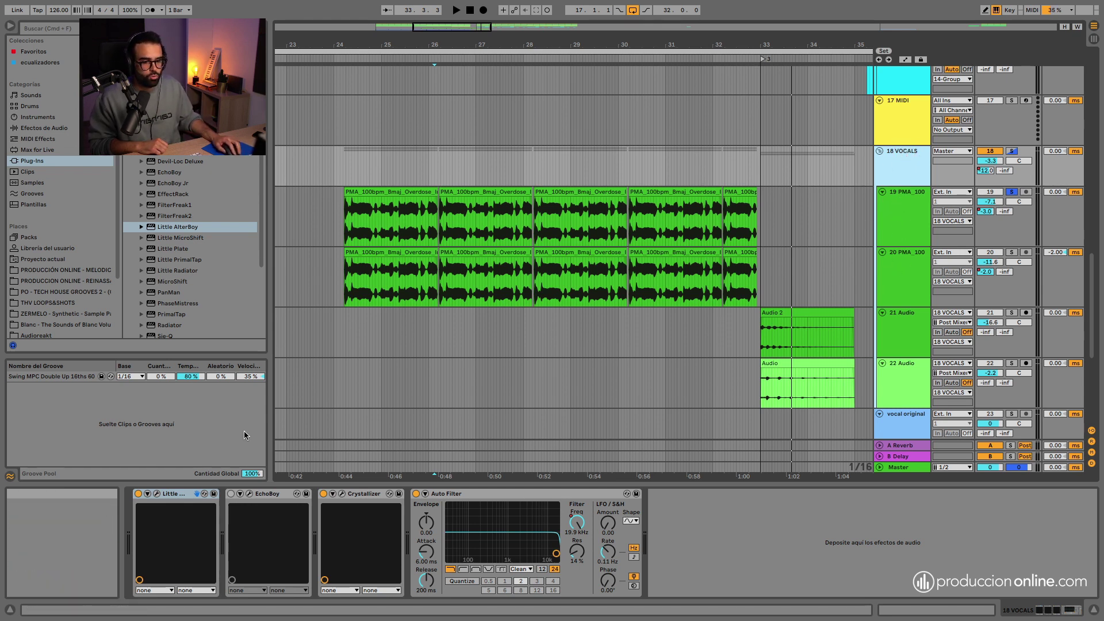
{"action": "left_click", "coordinate": [155, 494]}
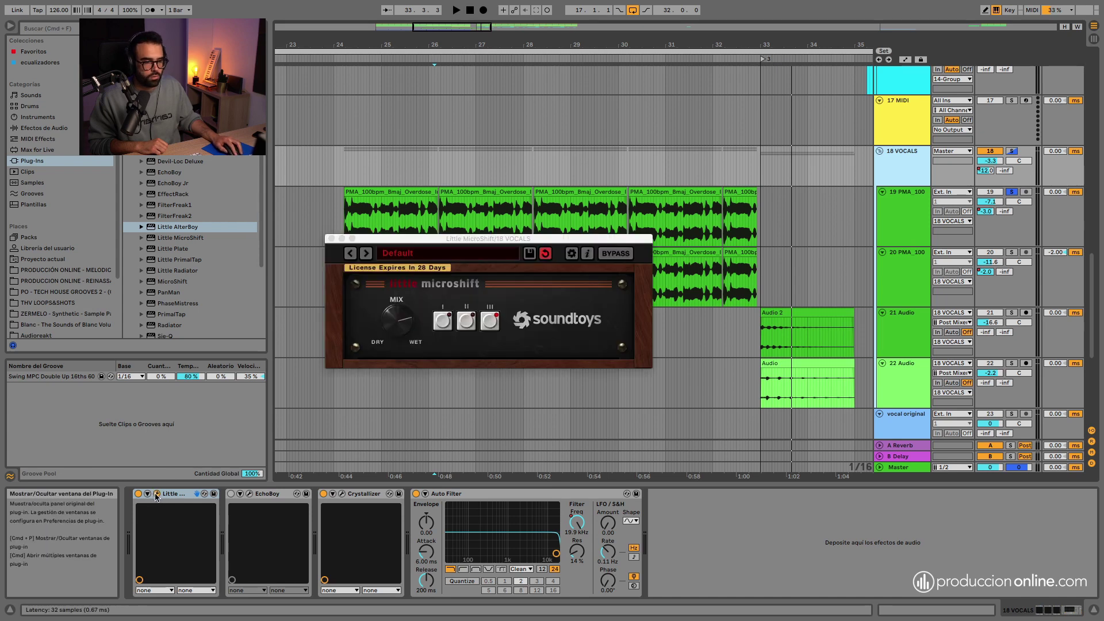
{"action": "key", "text": "space"}
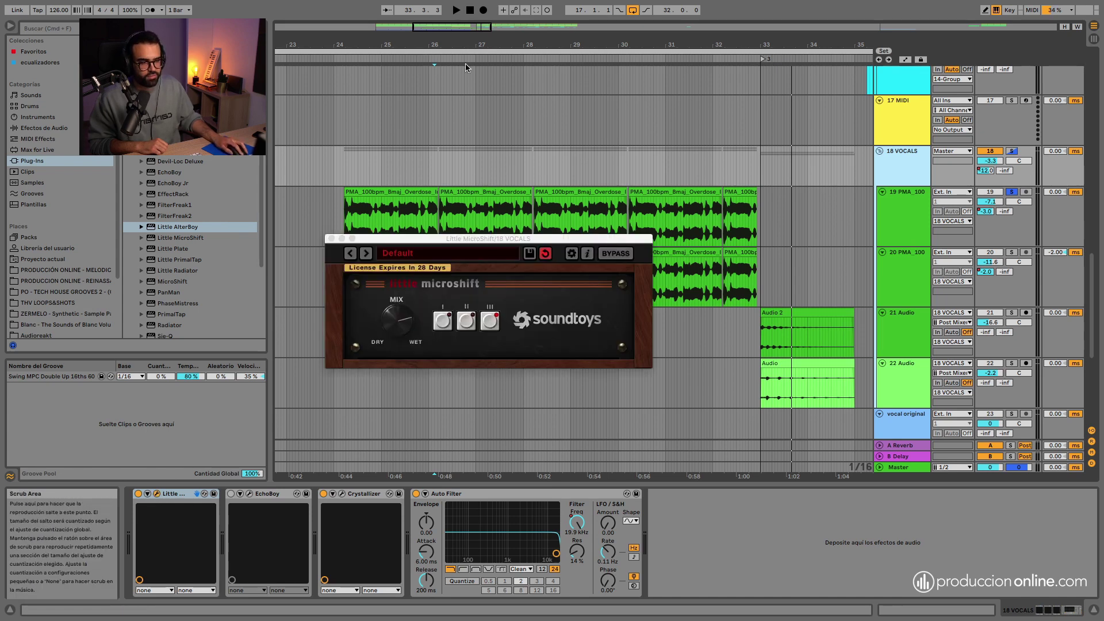
{"action": "left_click", "coordinate": [139, 494]}
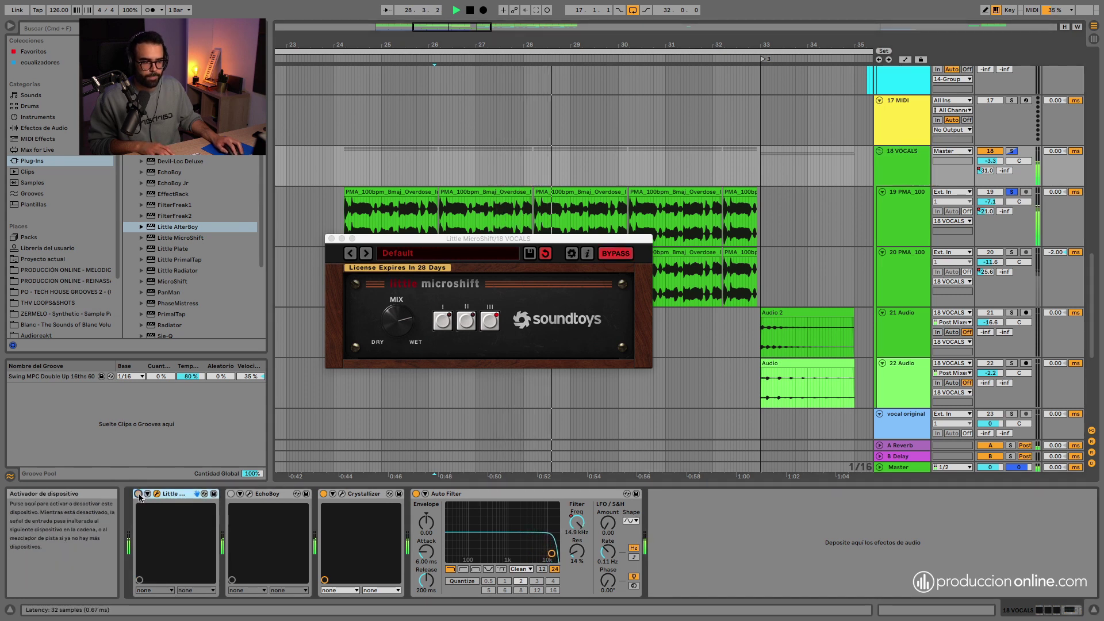
{"action": "left_click", "coordinate": [138, 494]}
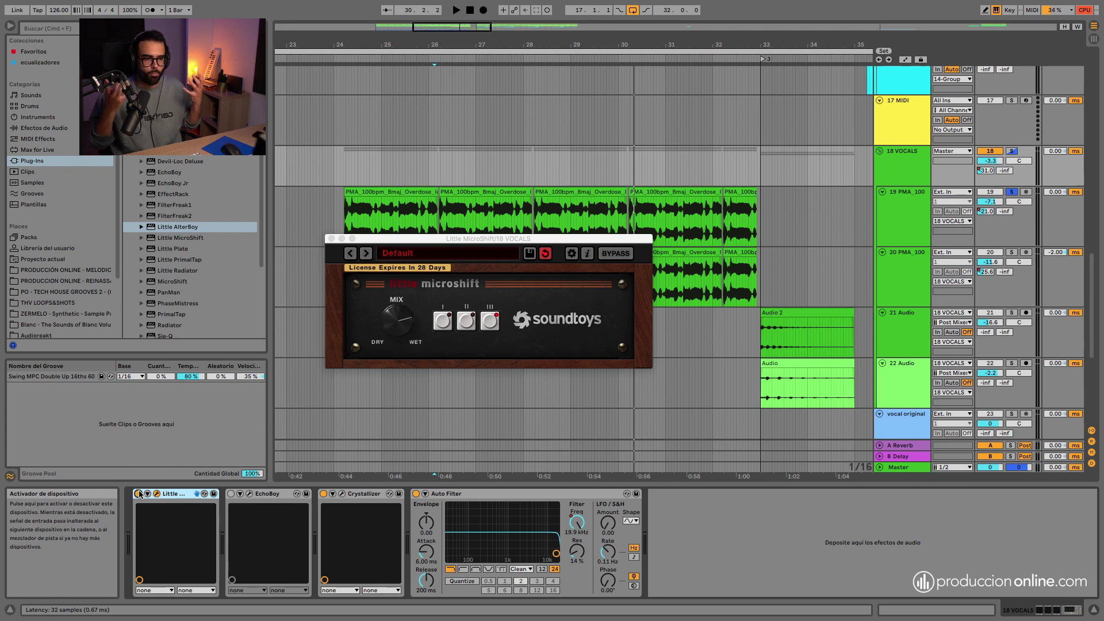
{"action": "left_click", "coordinate": [331, 239]}
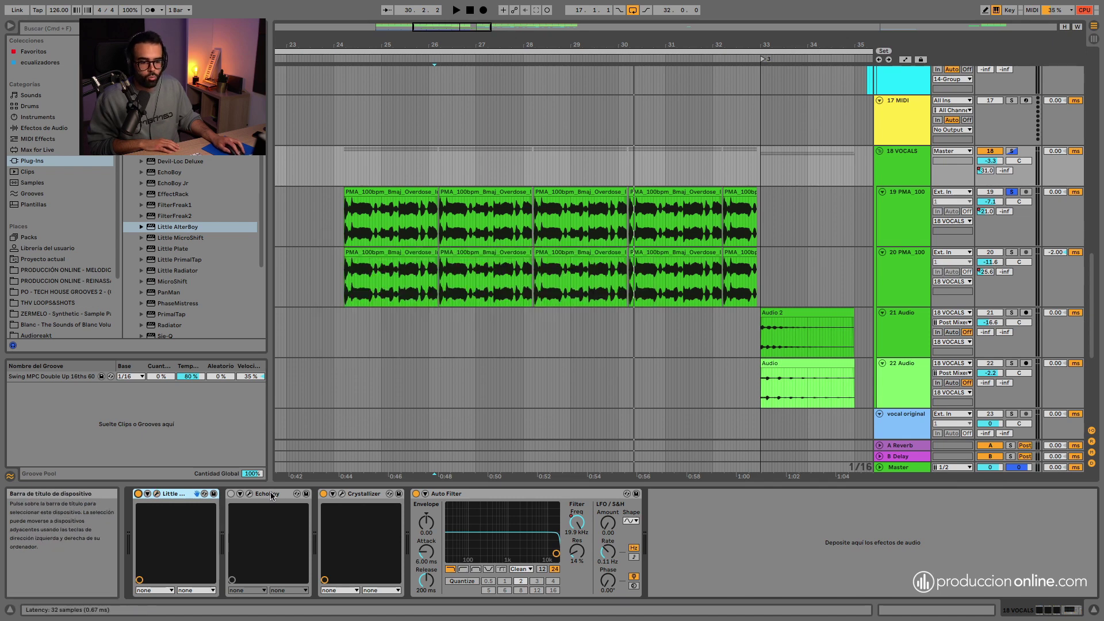
Open Crystallizer on the 18 VOCALS group, compare playback from bar 27 with it disabled and re-enabled, close its window, and stop
{"action": "left_click", "coordinate": [342, 494]}
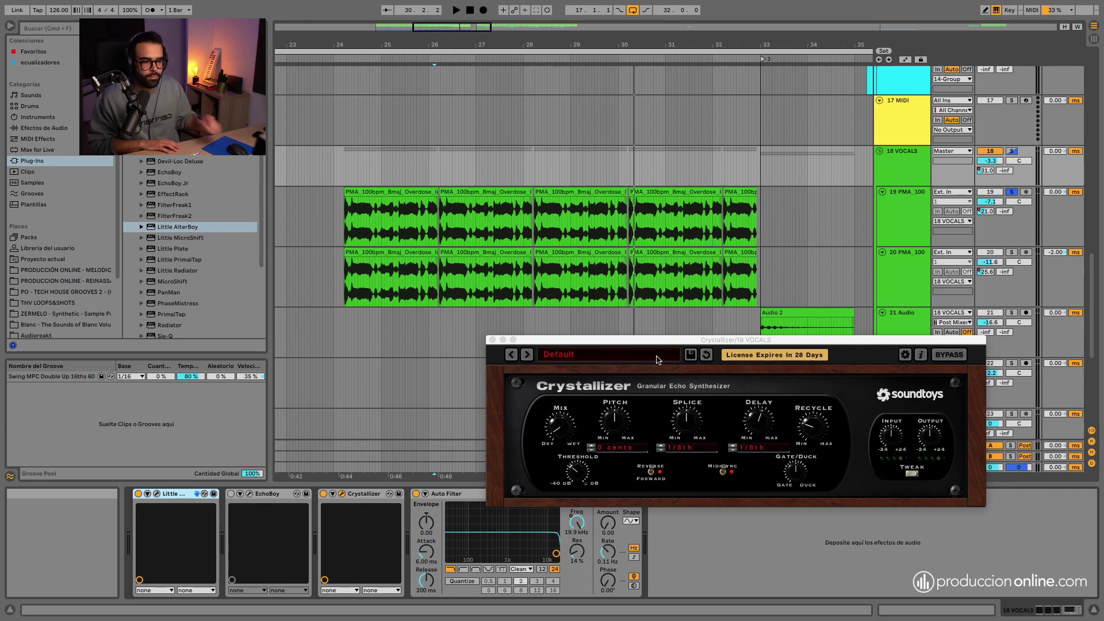
{"action": "left_click_drag", "start_coordinate": [648, 340], "coordinate": [552, 314]}
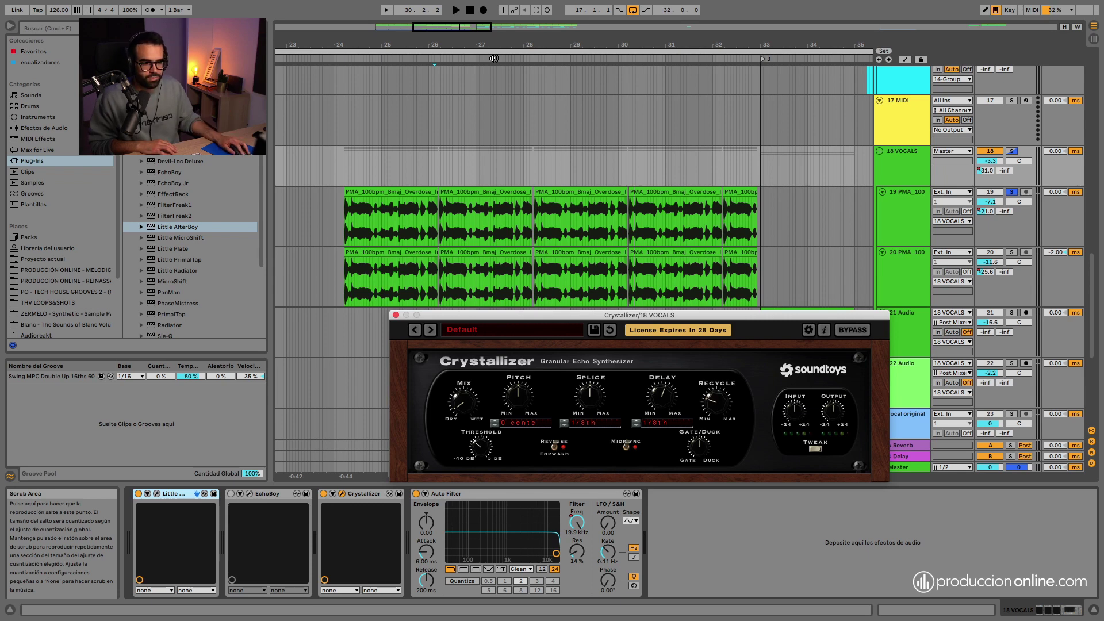
{"action": "left_click", "coordinate": [522, 58]}
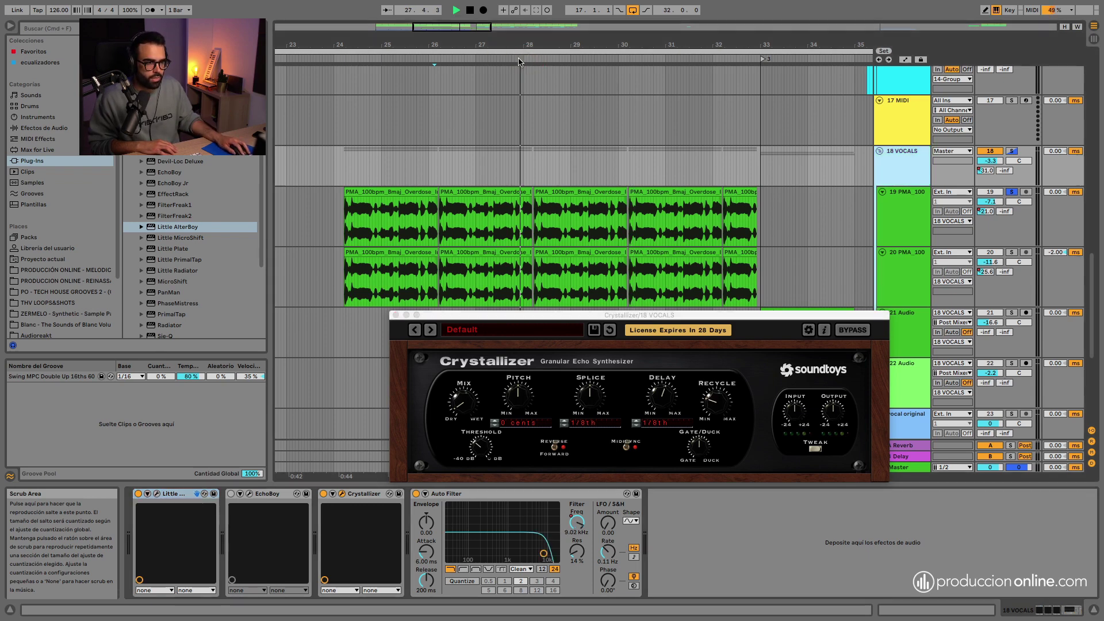
{"action": "left_click", "coordinate": [323, 494]}
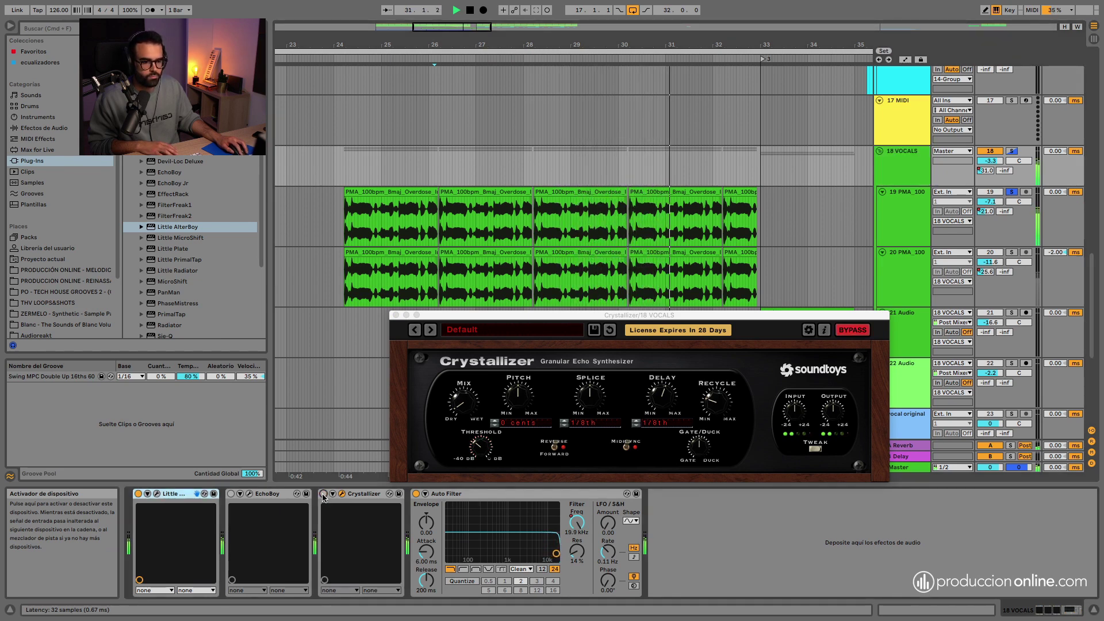
{"action": "left_click", "coordinate": [322, 494]}
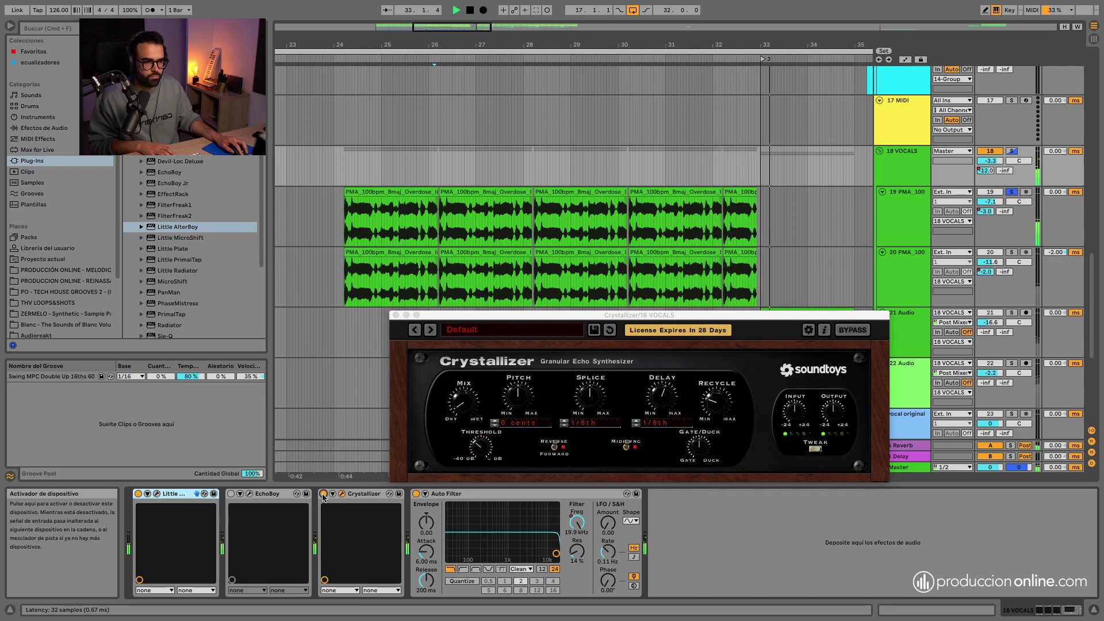
{"action": "left_click", "coordinate": [326, 397]}
{"action": "left_click", "coordinate": [395, 315]}
{"action": "key", "text": "space"}
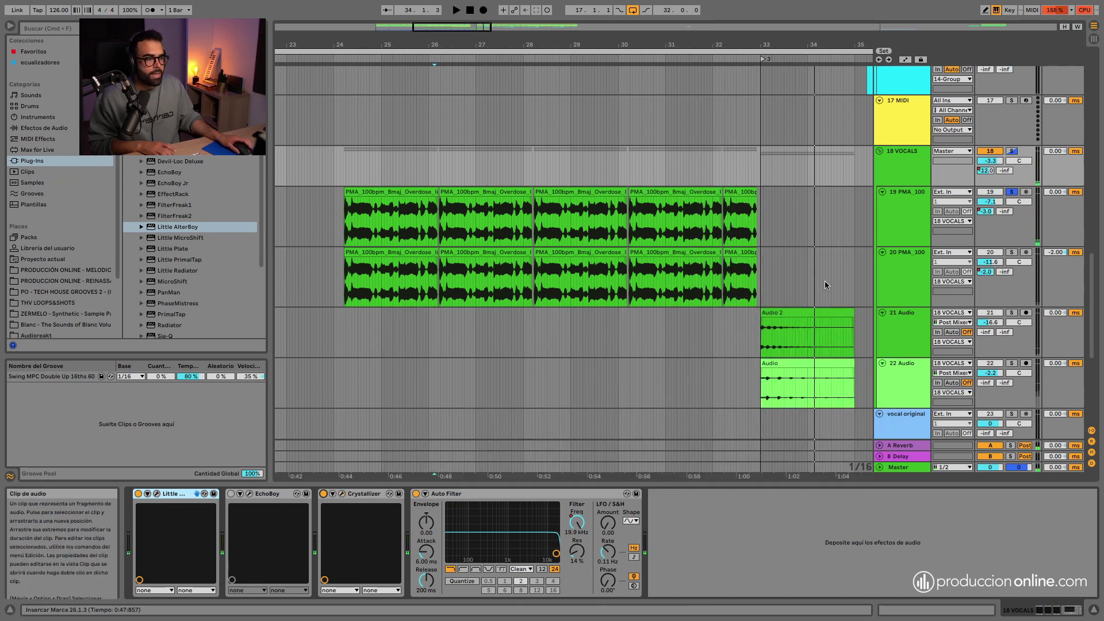
Play audio track 21 soloed from about bar 33, switch the solo to track 22, and replay the same passage
{"action": "scroll", "coordinate": [825, 280], "scroll_direction": "down", "scroll_amount": 3}
{"action": "left_click_drag", "start_coordinate": [805, 45], "coordinate": [699, 110]}
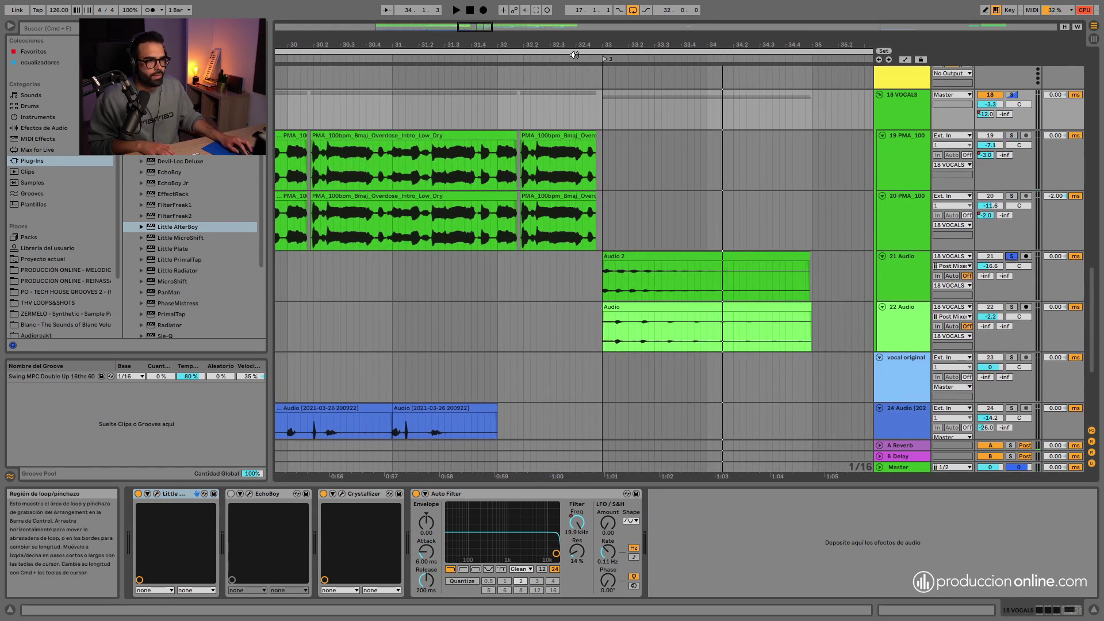
{"action": "left_click", "coordinate": [595, 76]}
{"action": "left_click", "coordinate": [1012, 307]}
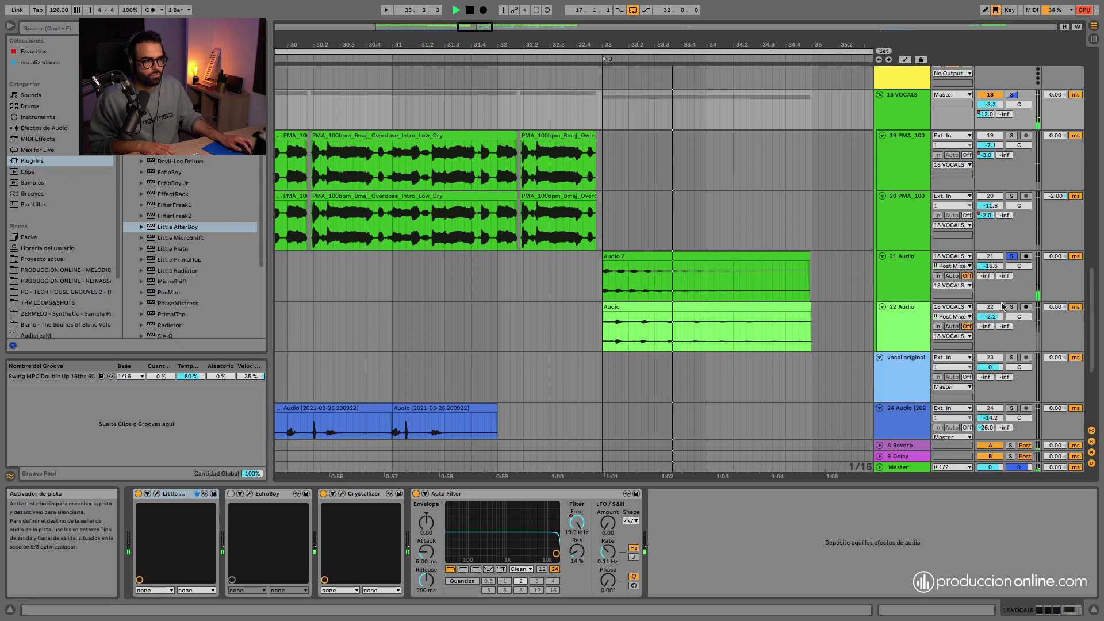
{"action": "left_click", "coordinate": [593, 58]}
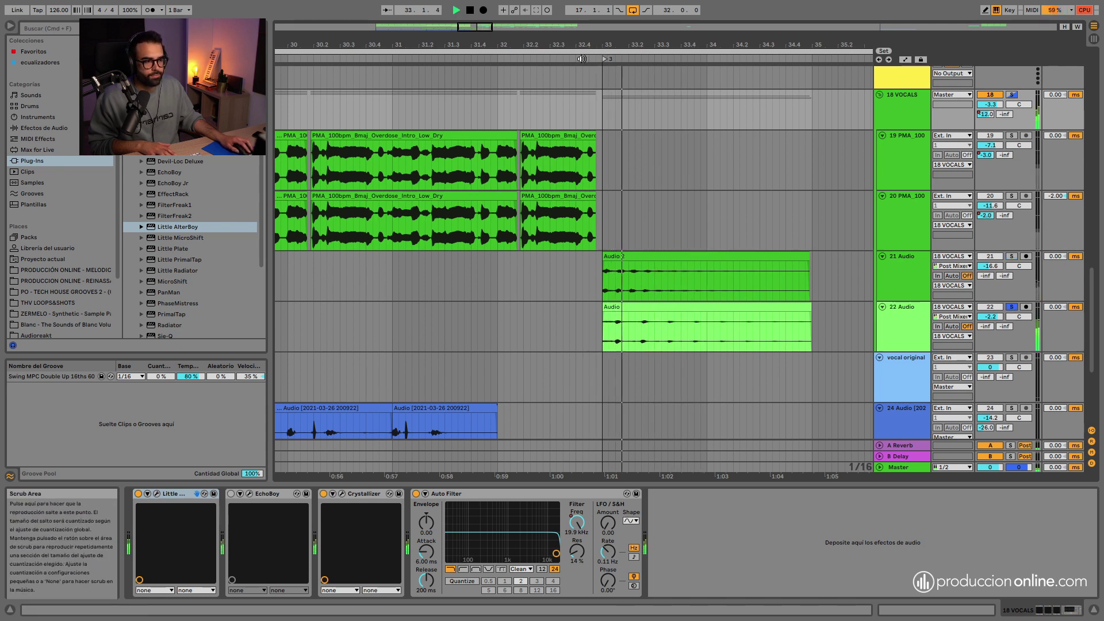
Stop playback, open EchoBoy on the 18 VOCALS group, examine its echo time and tempo settings, and close its window
{"action": "key", "text": "space"}
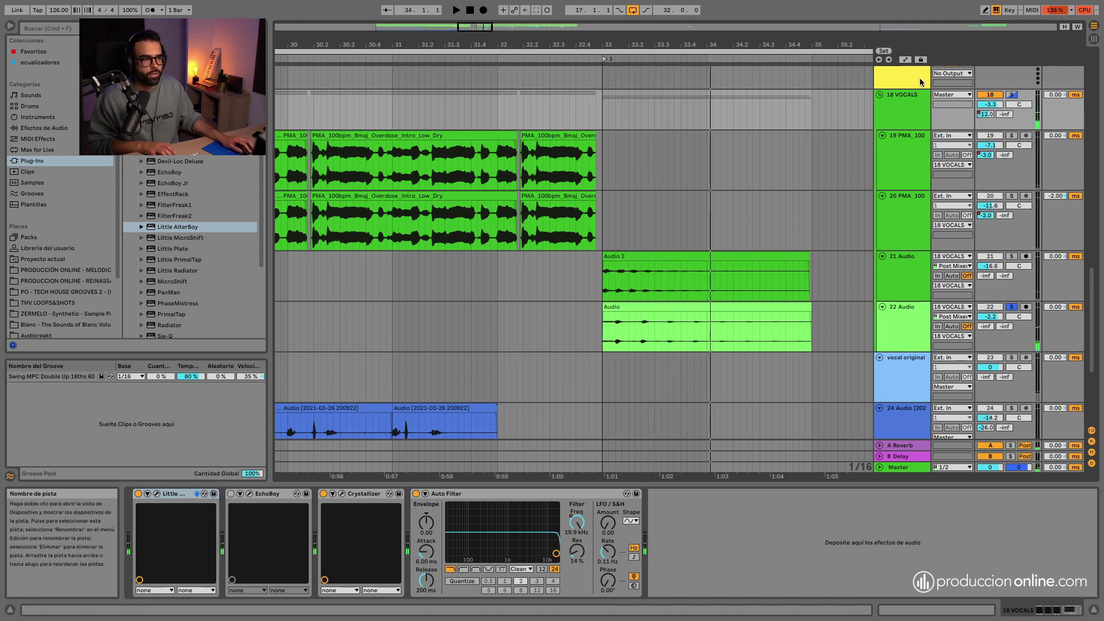
{"action": "left_click", "coordinate": [914, 98]}
{"action": "double_click", "coordinate": [913, 99]}
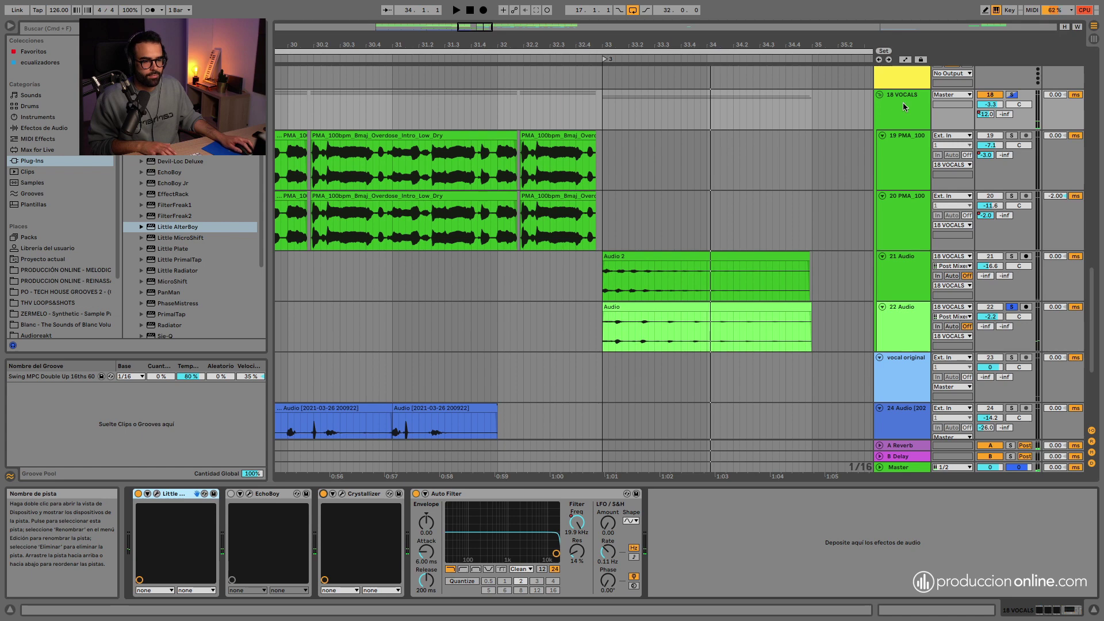
{"action": "left_click", "coordinate": [250, 494]}
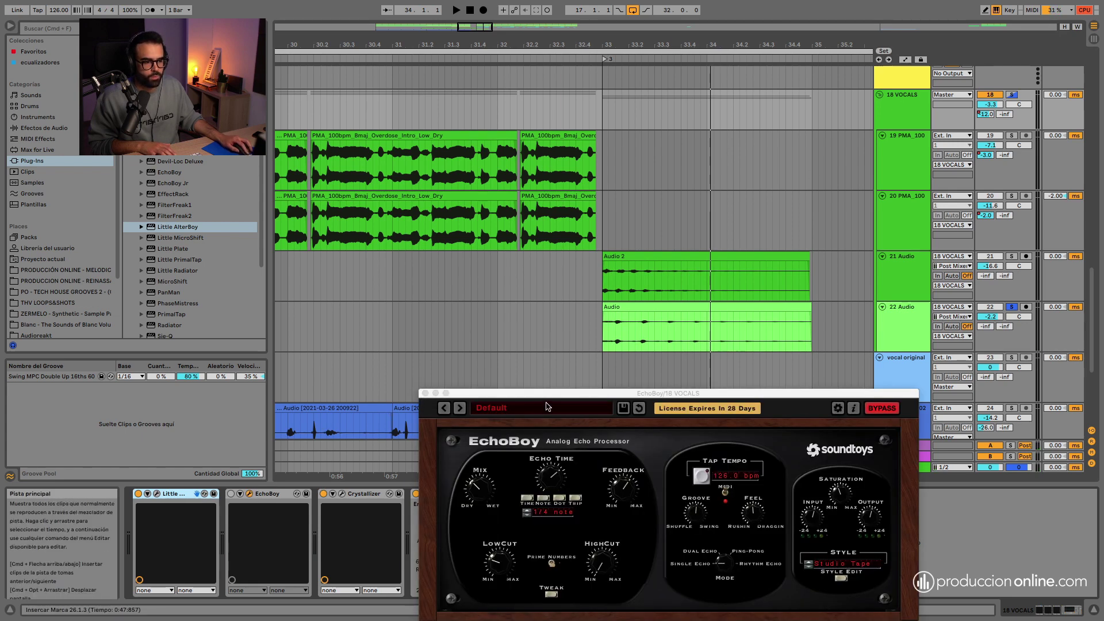
{"action": "left_click_drag", "start_coordinate": [547, 400], "coordinate": [450, 239]}
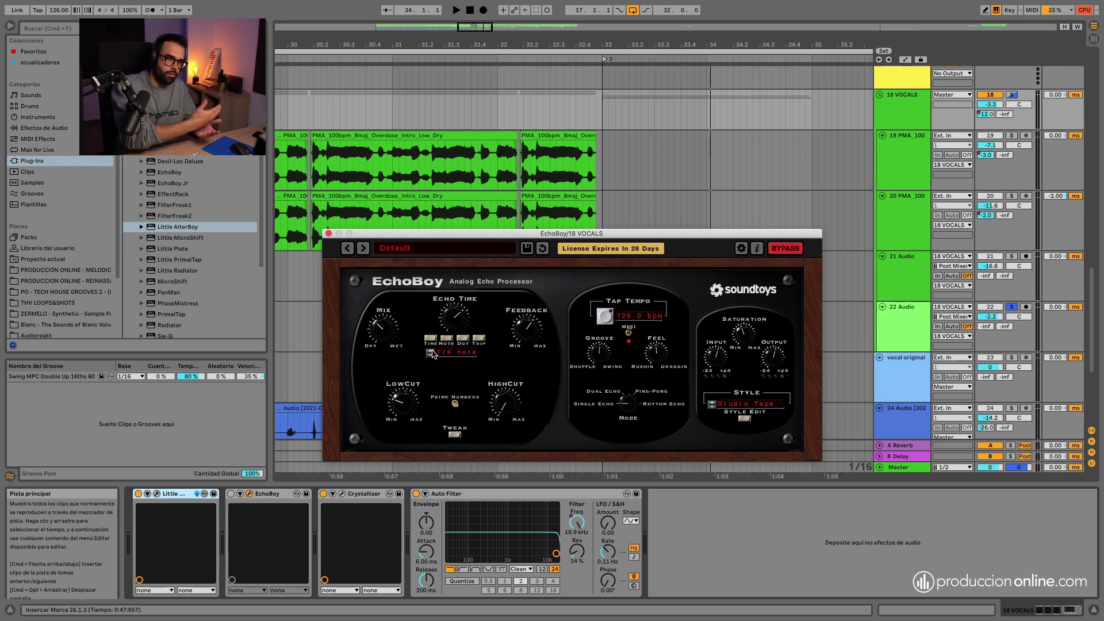
{"action": "left_click", "coordinate": [593, 285]}
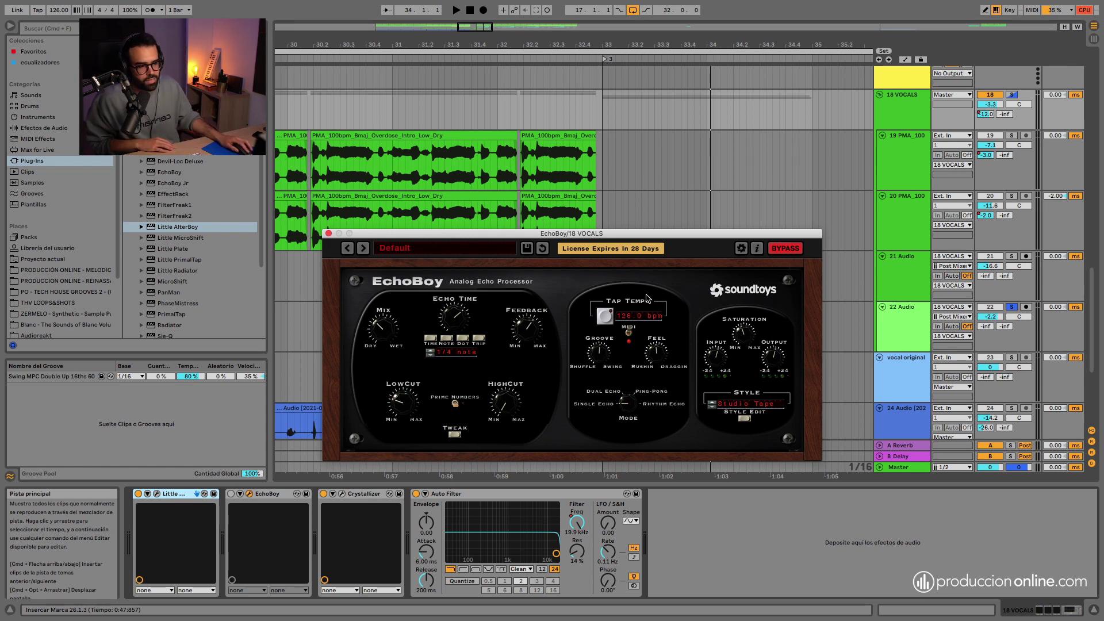
{"action": "left_click", "coordinate": [627, 338]}
{"action": "left_click", "coordinate": [593, 333]}
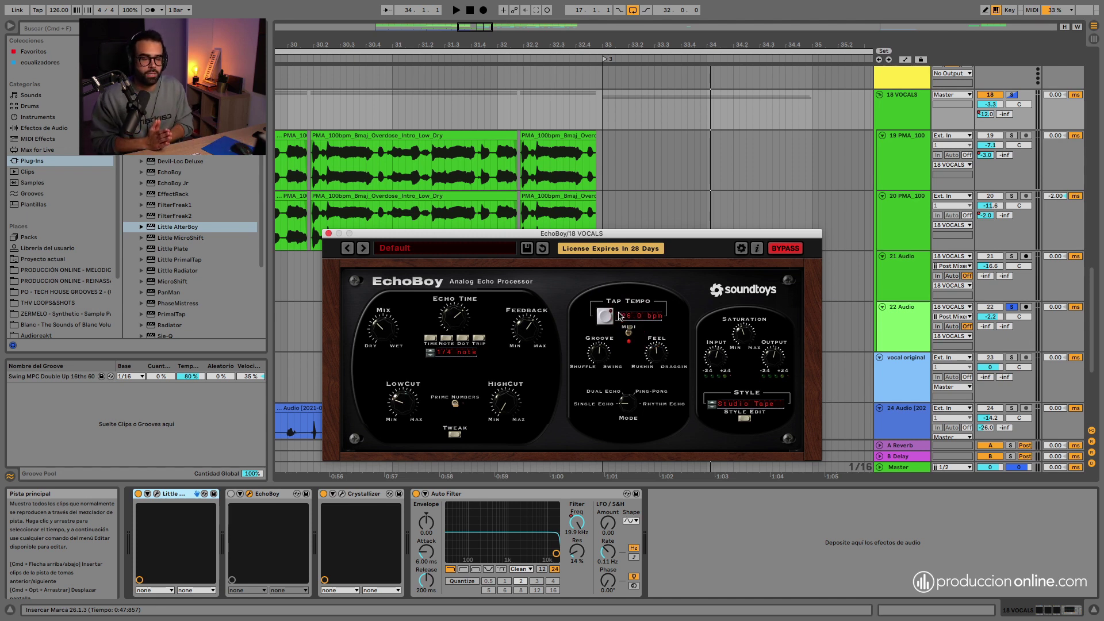
{"action": "left_click", "coordinate": [327, 233]}
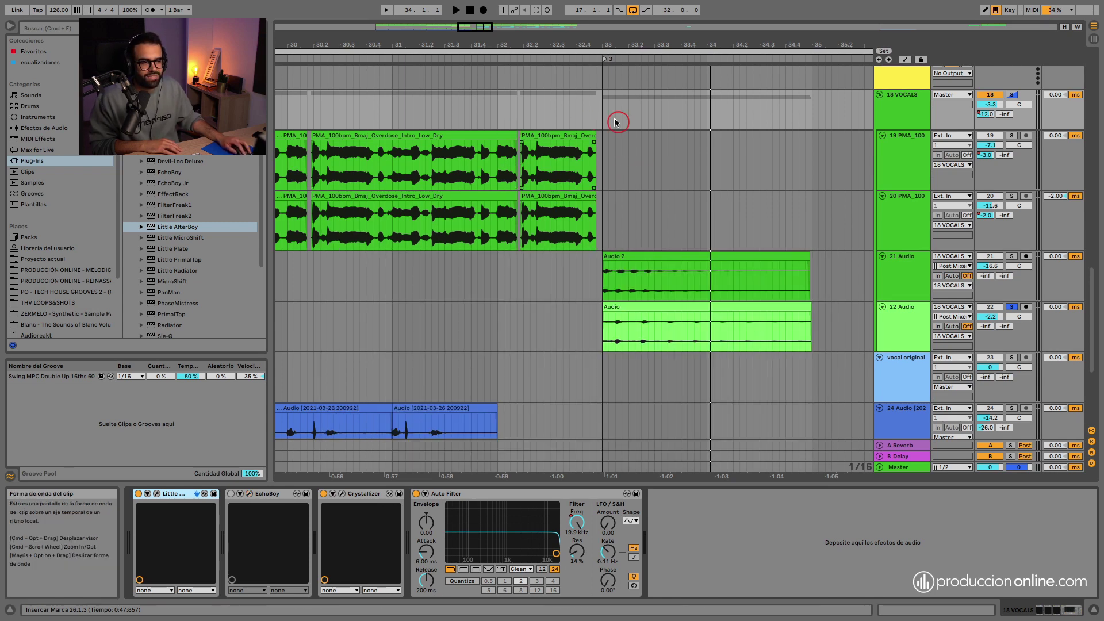
{"action": "left_click", "coordinate": [572, 176]}
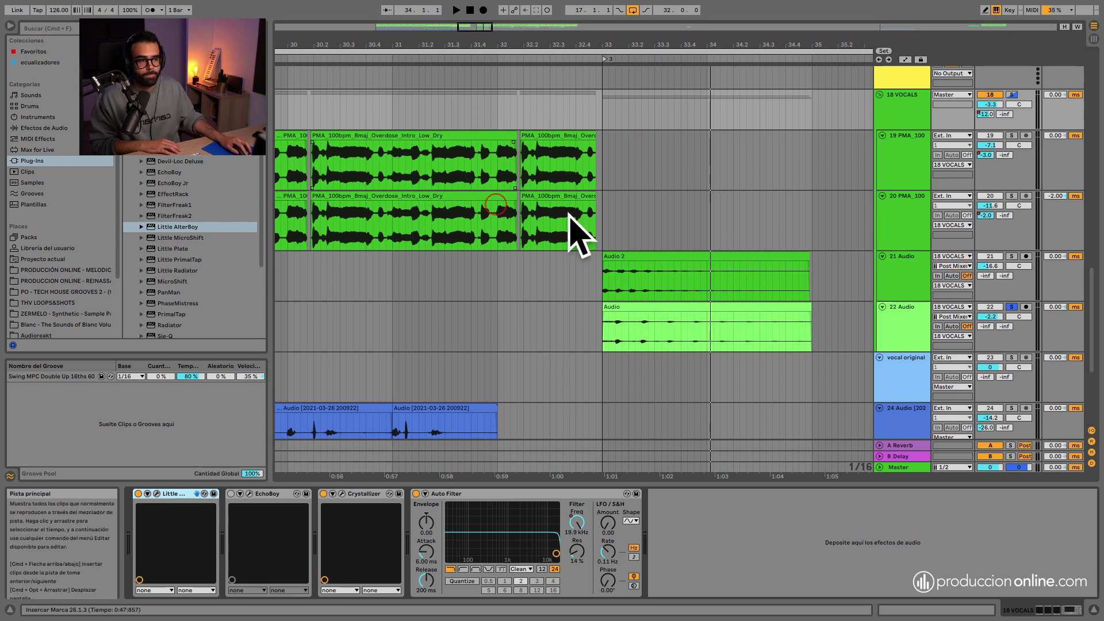
Insert a new audio track below track 21 and set its audio input to 18 VOCALS
{"action": "right_click", "coordinate": [905, 259]}
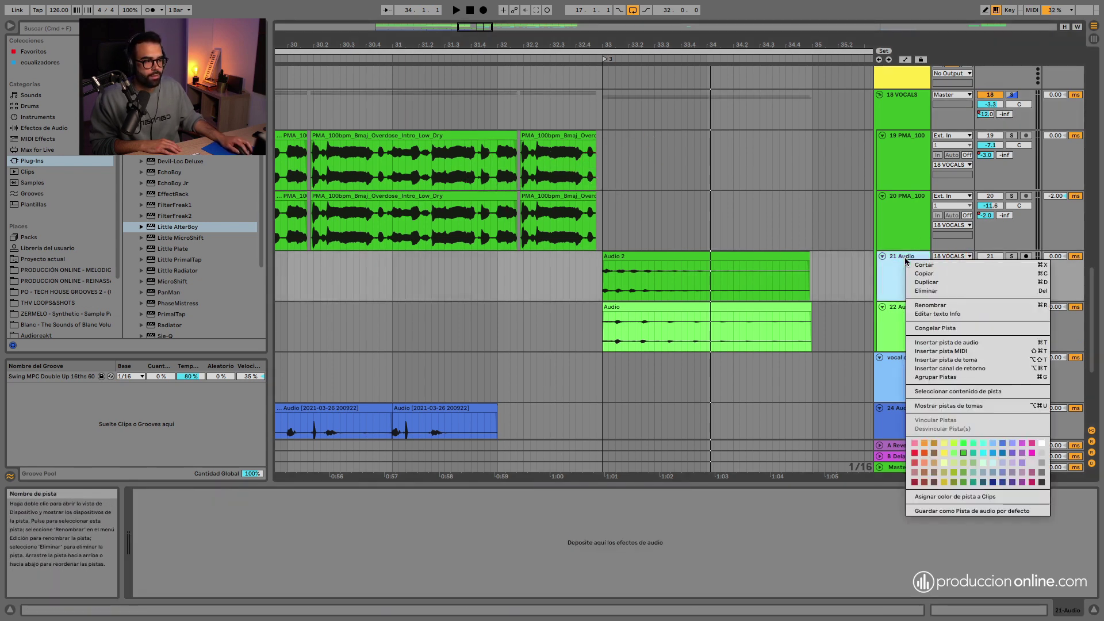
{"action": "left_click", "coordinate": [935, 343]}
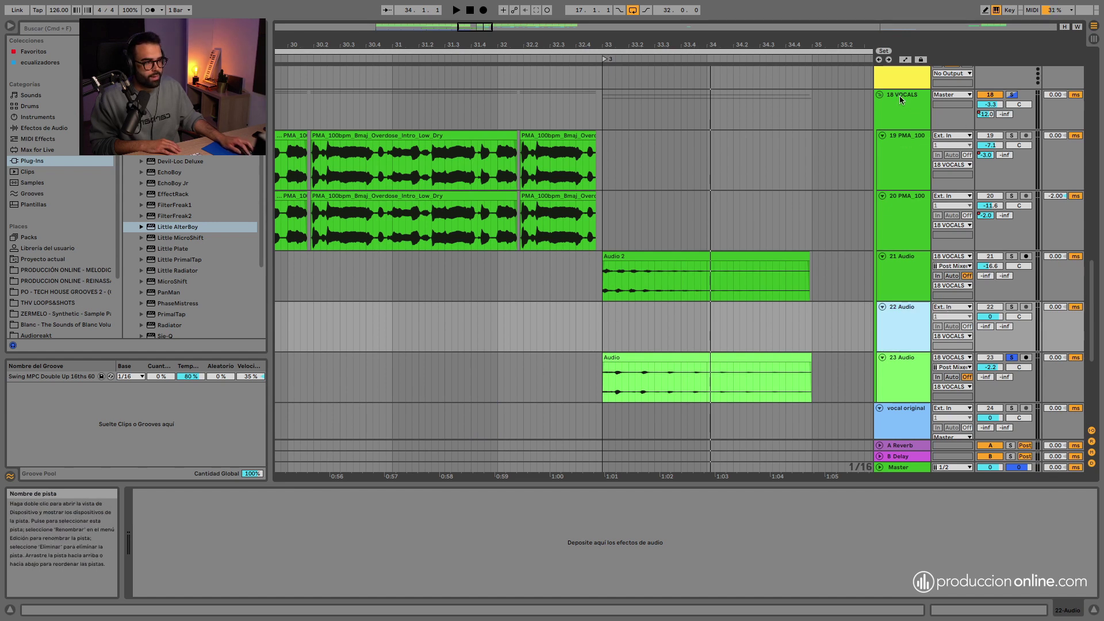
{"action": "left_click", "coordinate": [952, 306]}
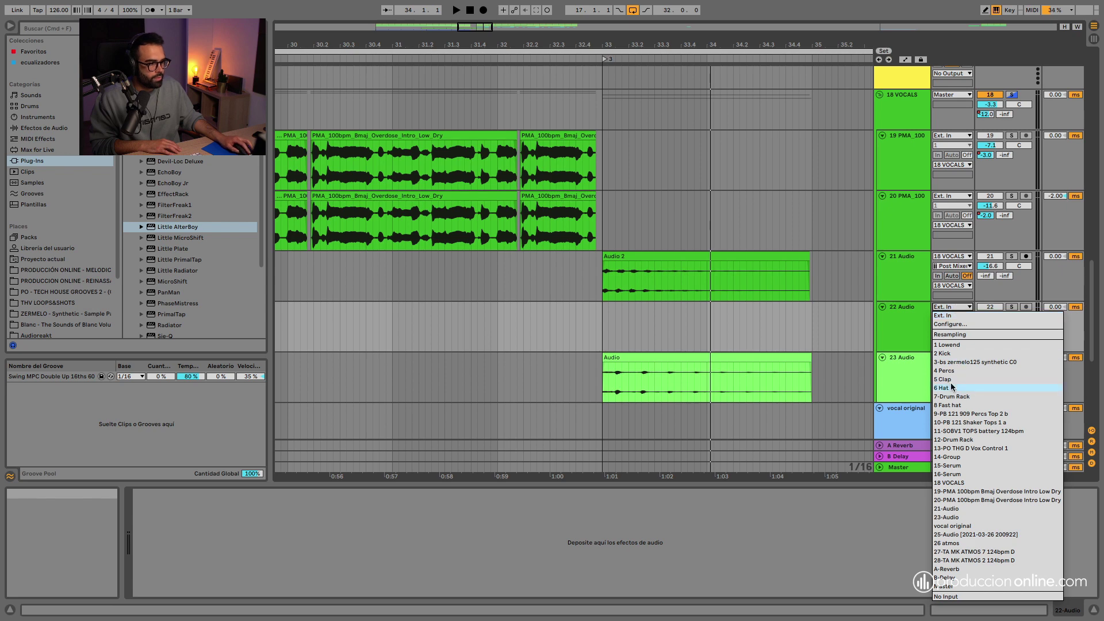
{"action": "left_click", "coordinate": [962, 483]}
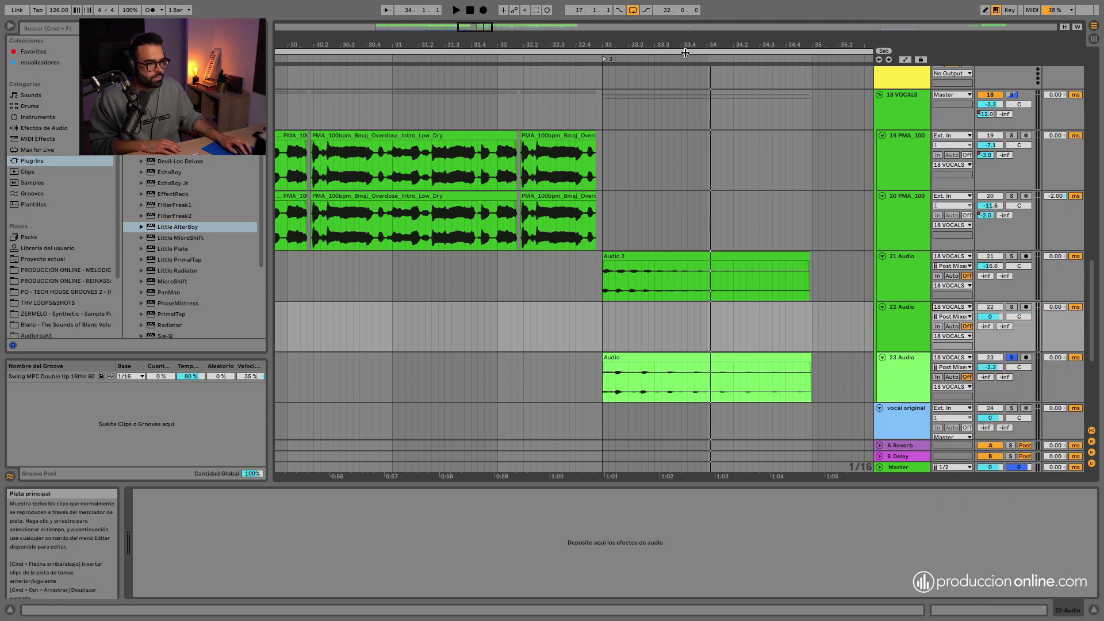
Automate EchoBoy's Device On on the 18 VOCALS group, off until about 32.4 and on from there over the last vocal phrase
{"action": "left_click", "coordinate": [895, 99]}
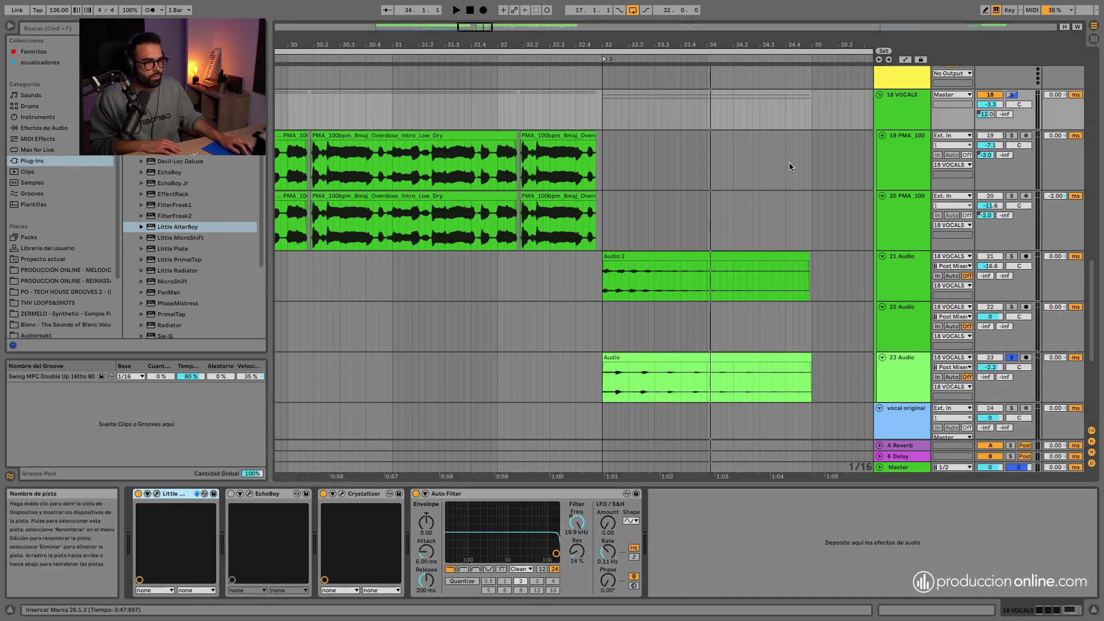
{"action": "right_click", "coordinate": [231, 495]}
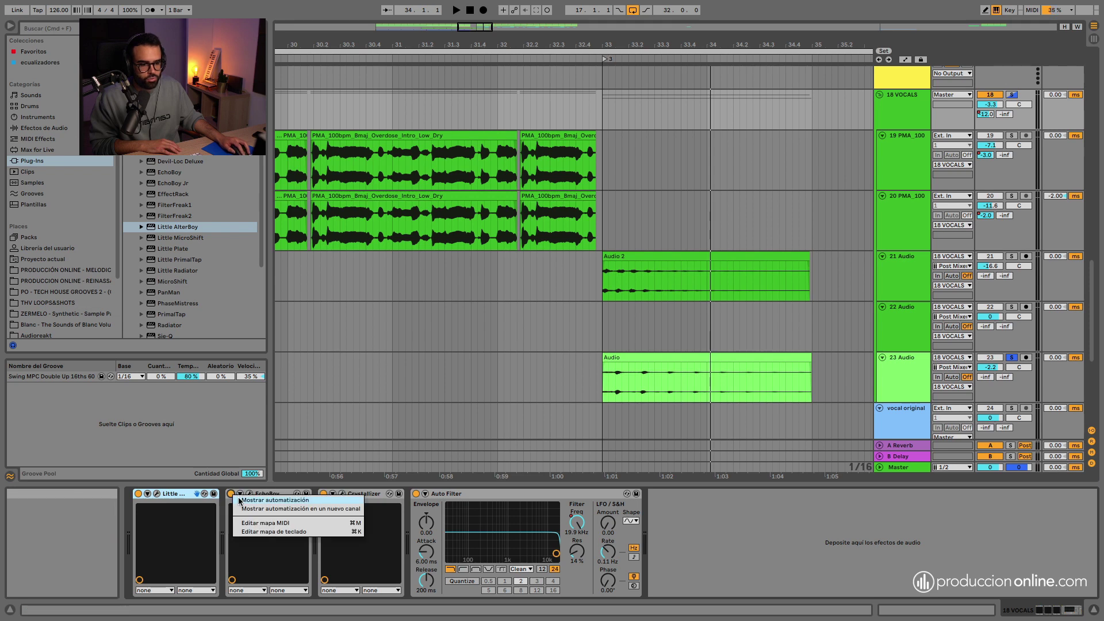
{"action": "left_click", "coordinate": [239, 501]}
{"action": "scroll", "coordinate": [598, 126], "scroll_direction": "up", "scroll_amount": 5}
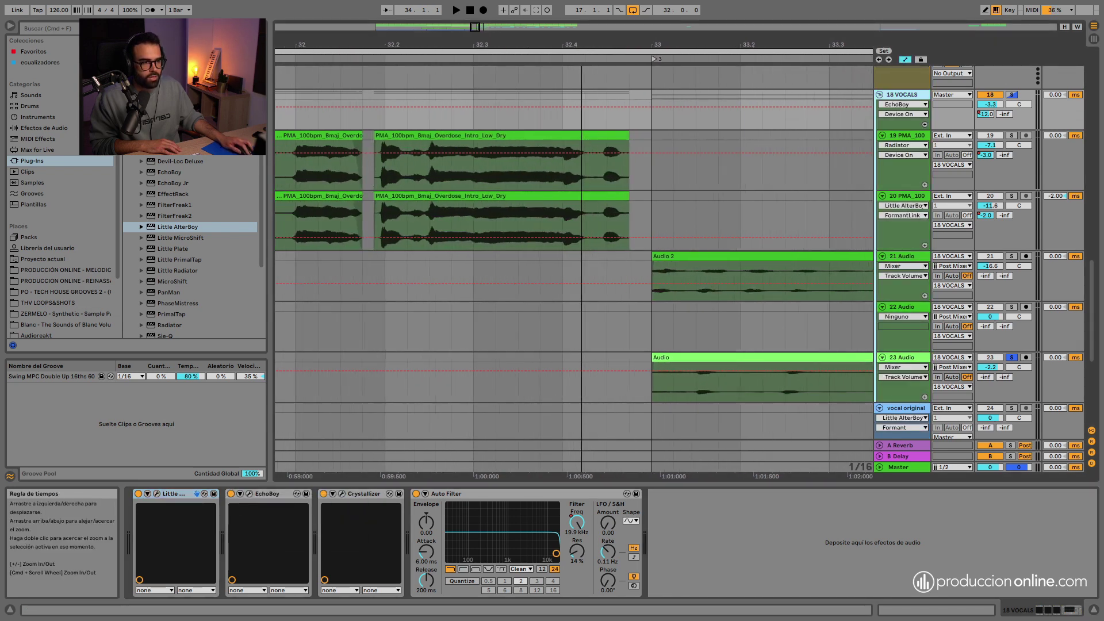
{"action": "left_click", "coordinate": [598, 126]}
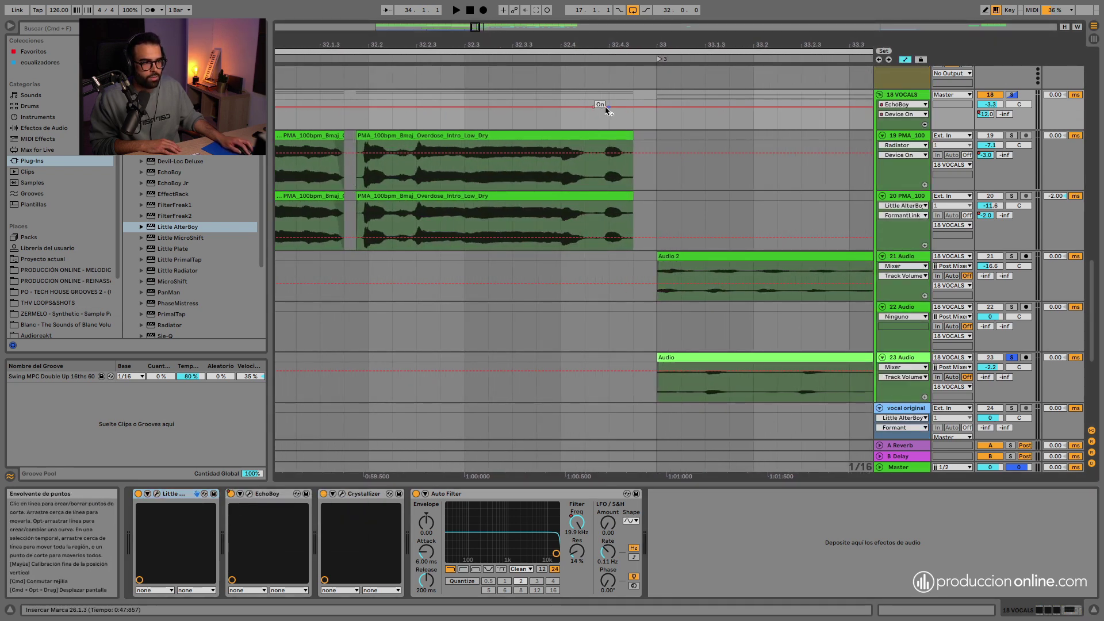
{"action": "mouse_move", "coordinate": [598, 108]}
{"action": "left_mouse_down"}
{"action": "mouse_move", "coordinate": [594, 122]}
{"action": "mouse_move", "coordinate": [594, 107]}
{"action": "left_mouse_up"}
{"action": "left_click", "coordinate": [593, 107]}
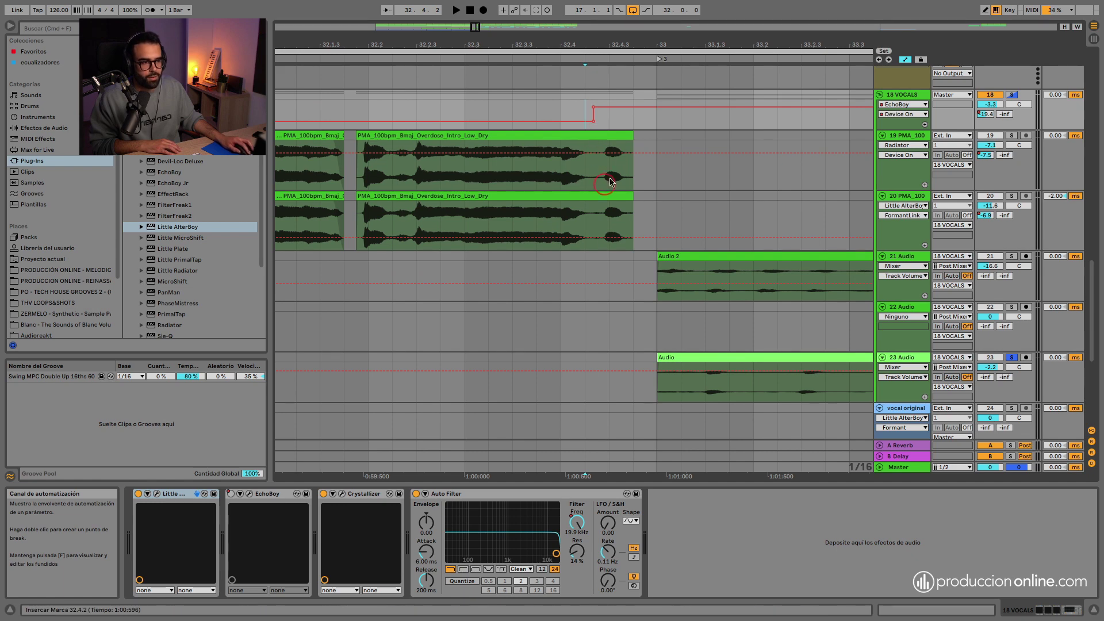
Open EchoBoy on the 18 VOCALS group again, review its mix and note-based echo time, and close its window
{"action": "left_click_drag", "start_coordinate": [570, 43], "coordinate": [570, 23]}
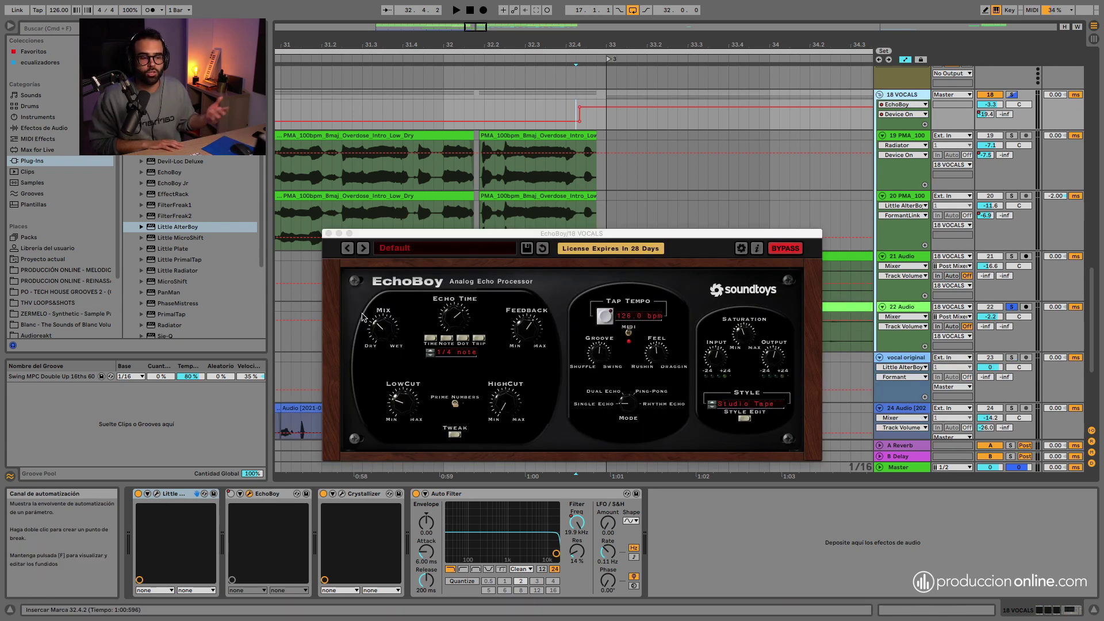
{"action": "left_click", "coordinate": [454, 338]}
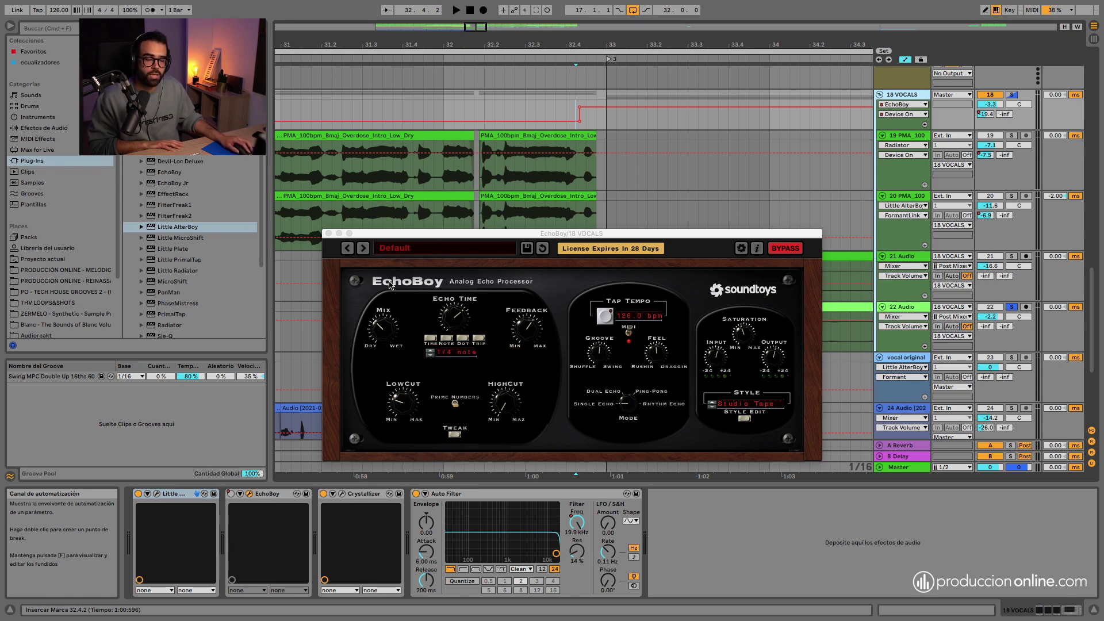
{"action": "left_click", "coordinate": [329, 233]}
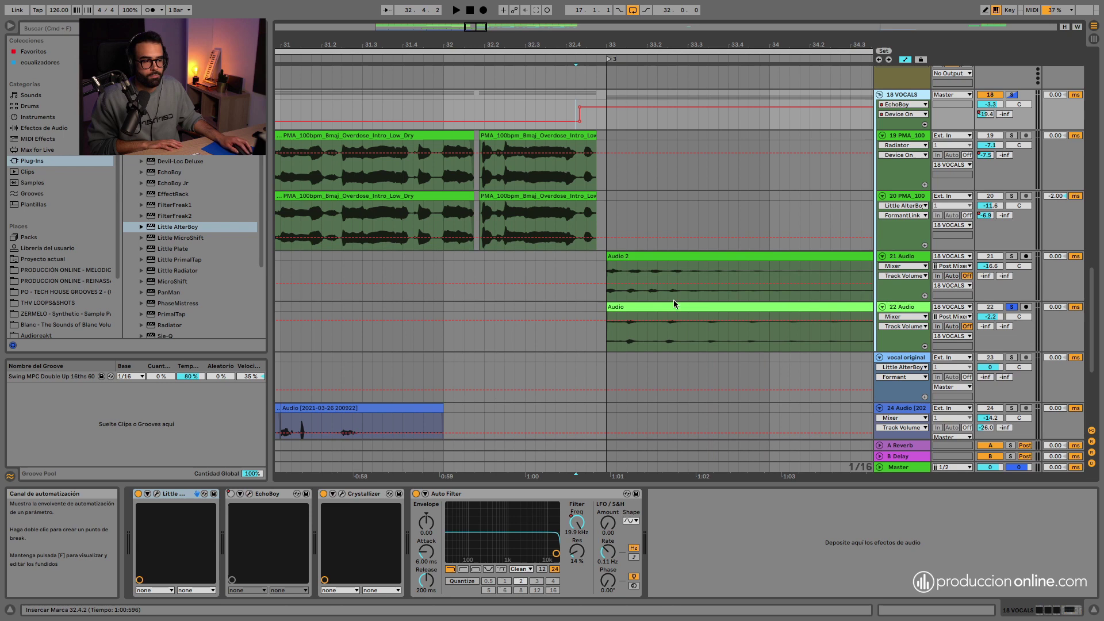
Compare the recorded tail clips on tracks 21 and 22, add track 21 to the solo, and play both together from bar 33
{"action": "left_click", "coordinate": [643, 256]}
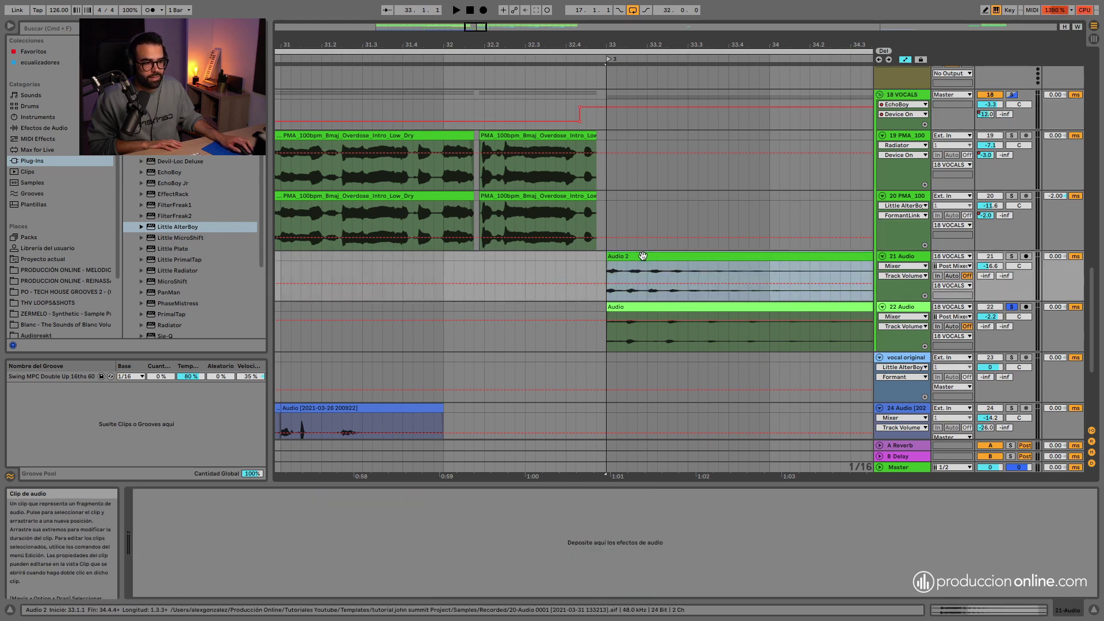
{"action": "left_click", "coordinate": [632, 307]}
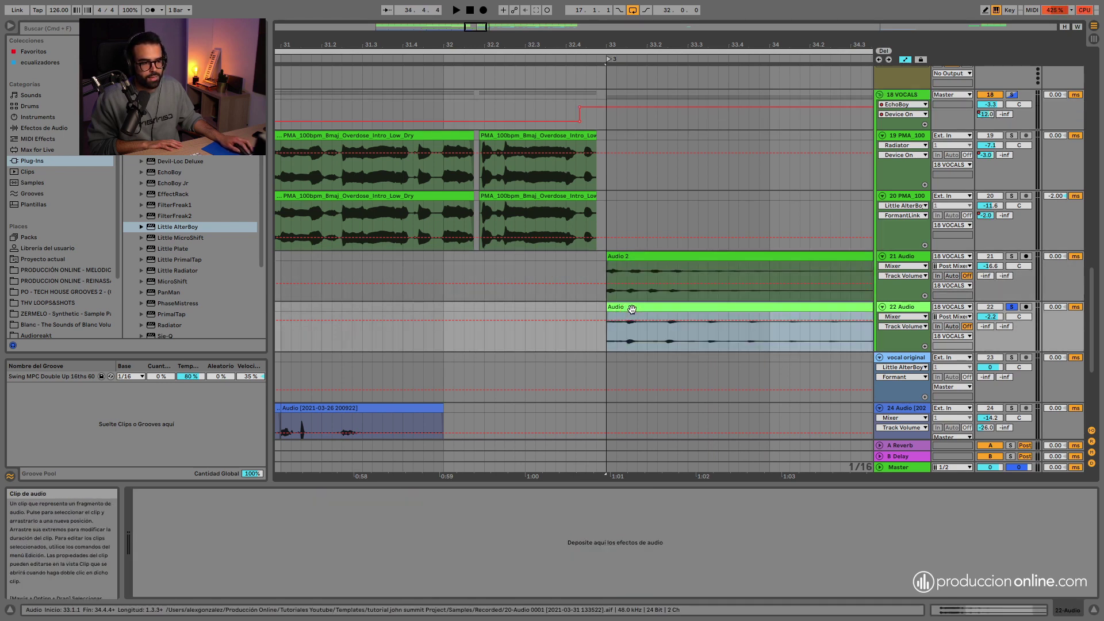
{"action": "left_click", "coordinate": [1011, 257]}
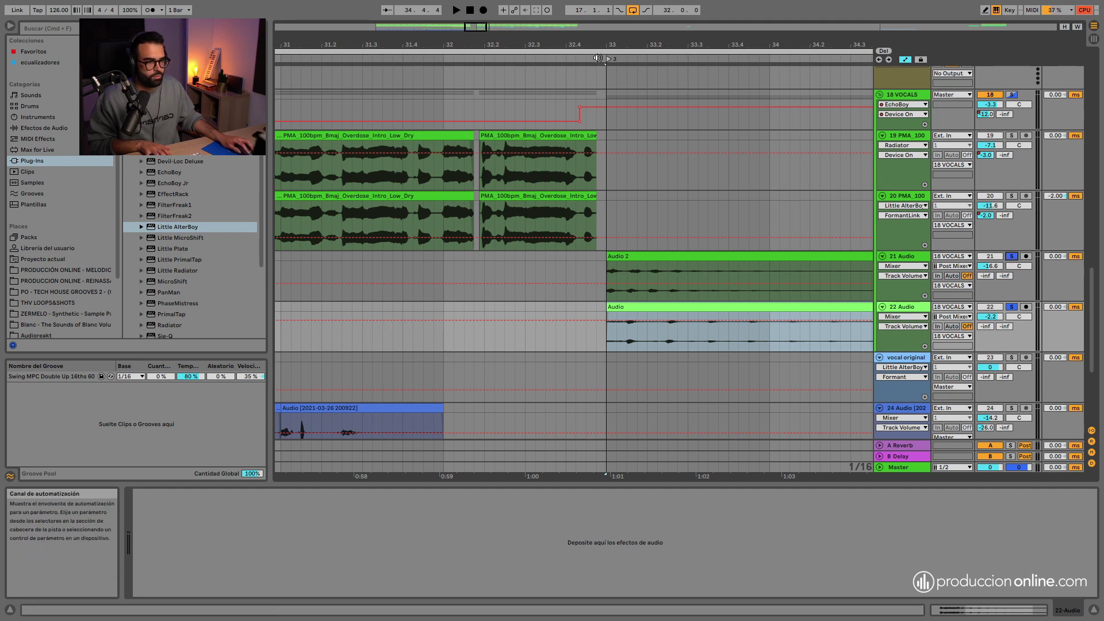
{"action": "key", "text": "space"}
{"action": "left_click_drag", "start_coordinate": [720, 44], "coordinate": [607, 43]}
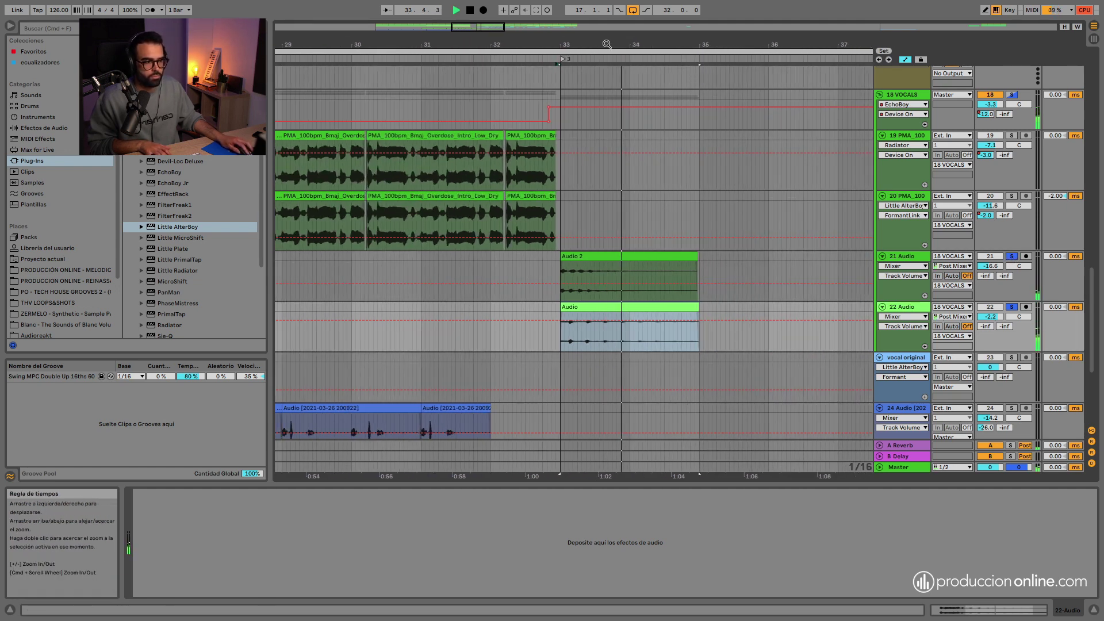
{"action": "left_click", "coordinate": [914, 257]}
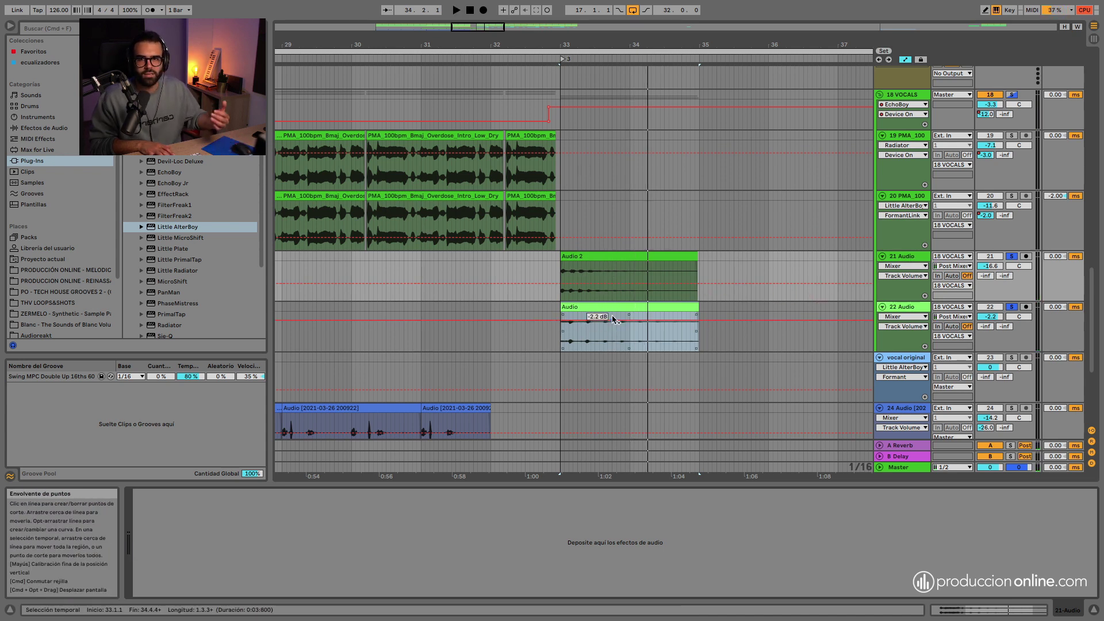
Review Little MicroShift and Crystallizer on the 18 VOCALS group, close both windows, and display the group's A-Reverb send automation
{"action": "scroll", "coordinate": [734, 271], "scroll_direction": "up", "scroll_amount": 5}
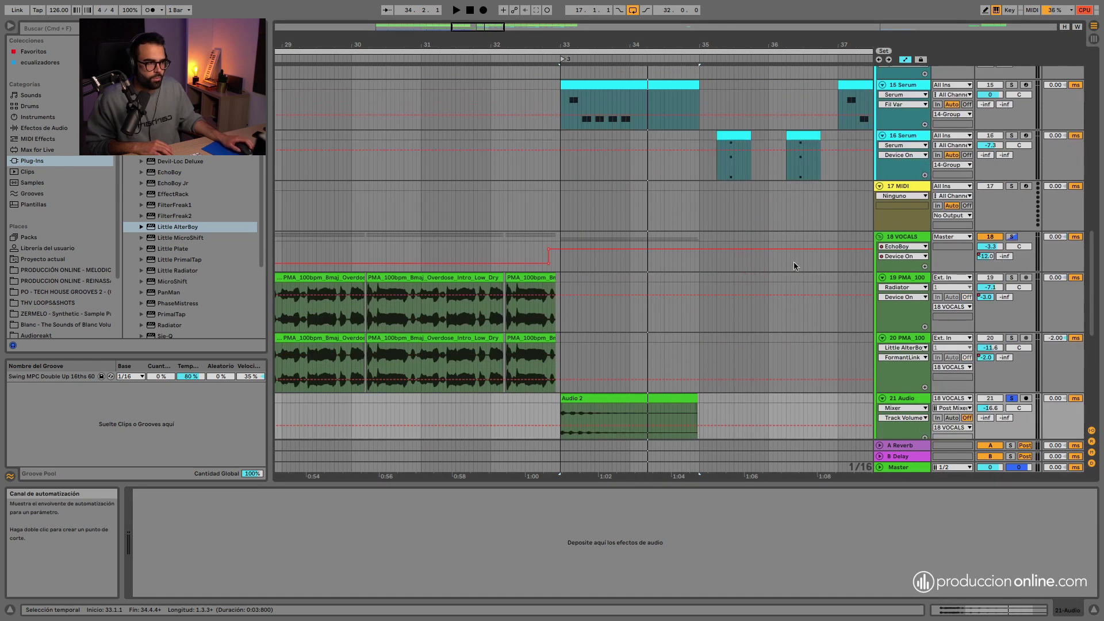
{"action": "scroll", "coordinate": [793, 261], "scroll_direction": "down", "scroll_amount": 3}
{"action": "left_click", "coordinate": [884, 340]}
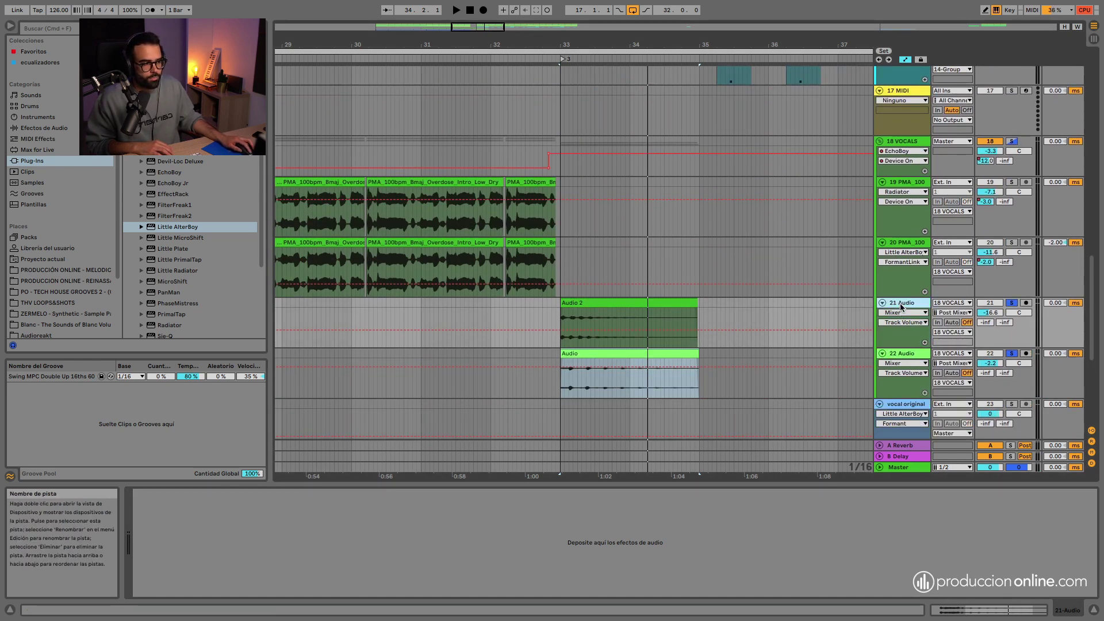
{"action": "left_click", "coordinate": [912, 142]}
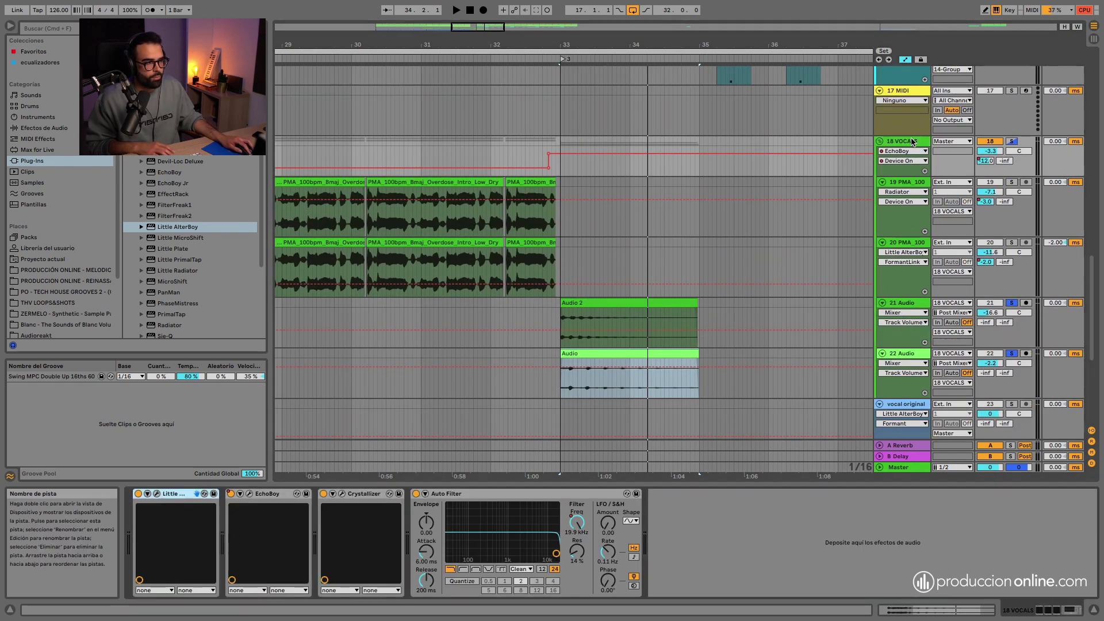
{"action": "left_click", "coordinate": [157, 494]}
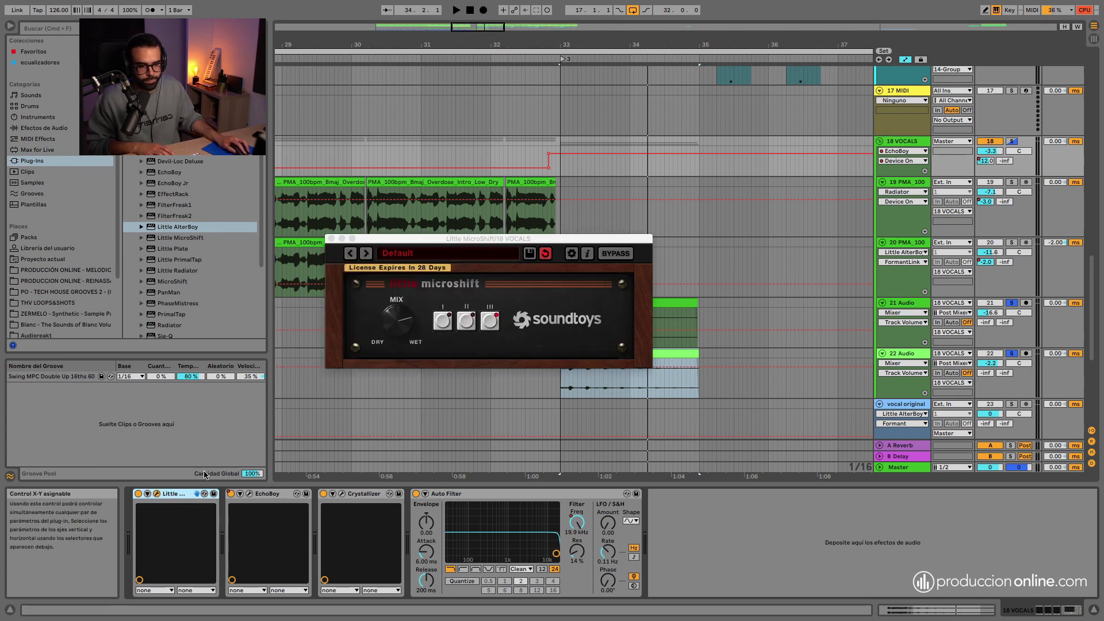
{"action": "left_click", "coordinate": [343, 494]}
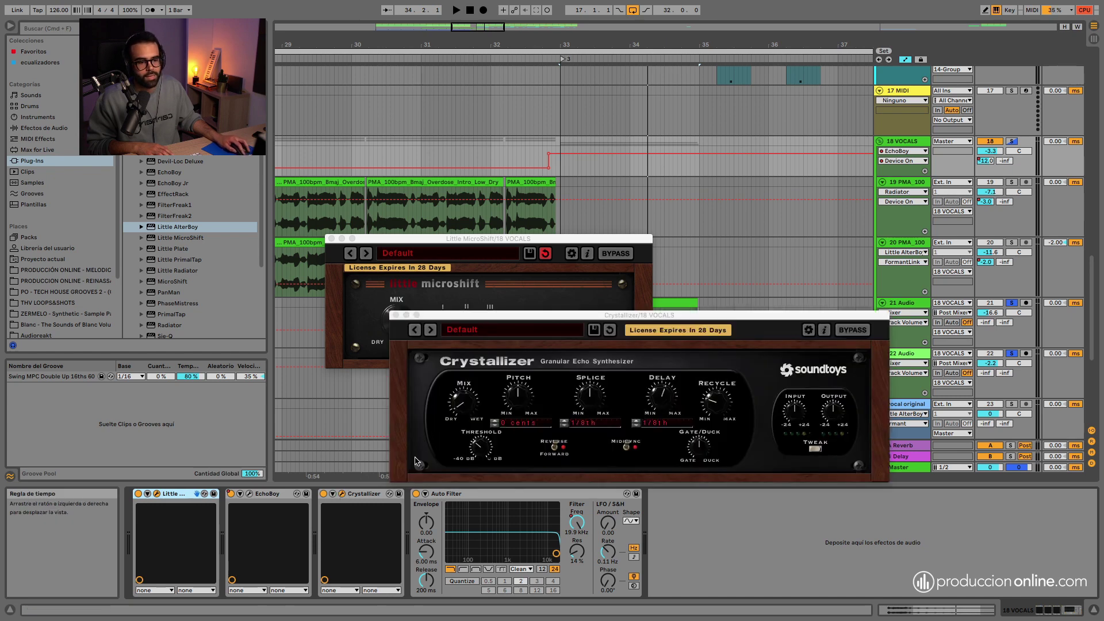
{"action": "left_click", "coordinate": [395, 316]}
{"action": "left_click", "coordinate": [331, 238]}
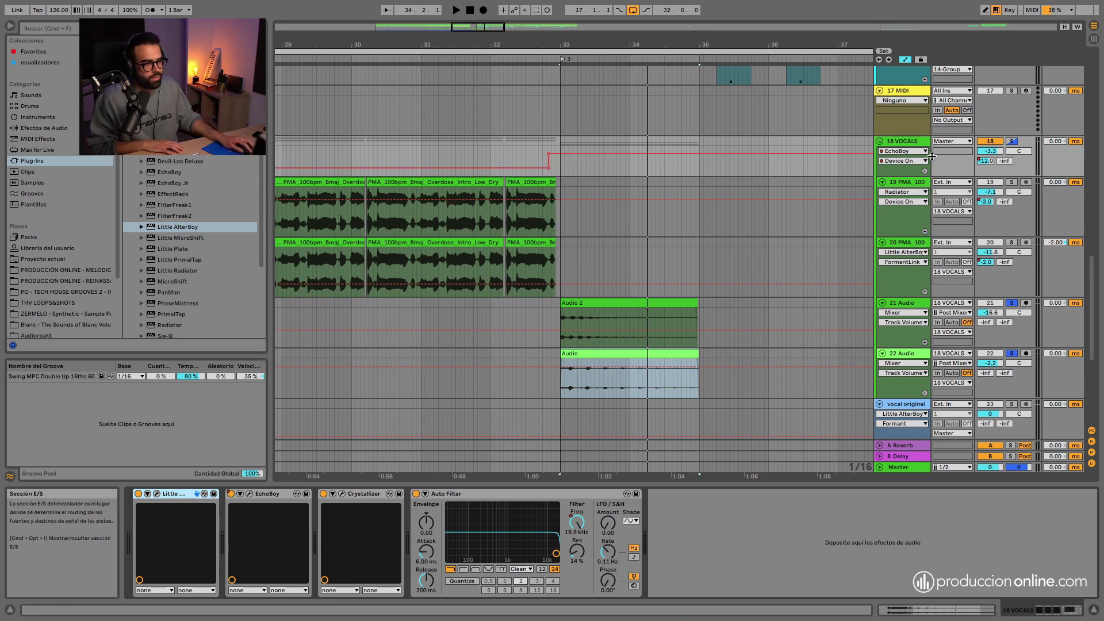
{"action": "left_click", "coordinate": [985, 162]}
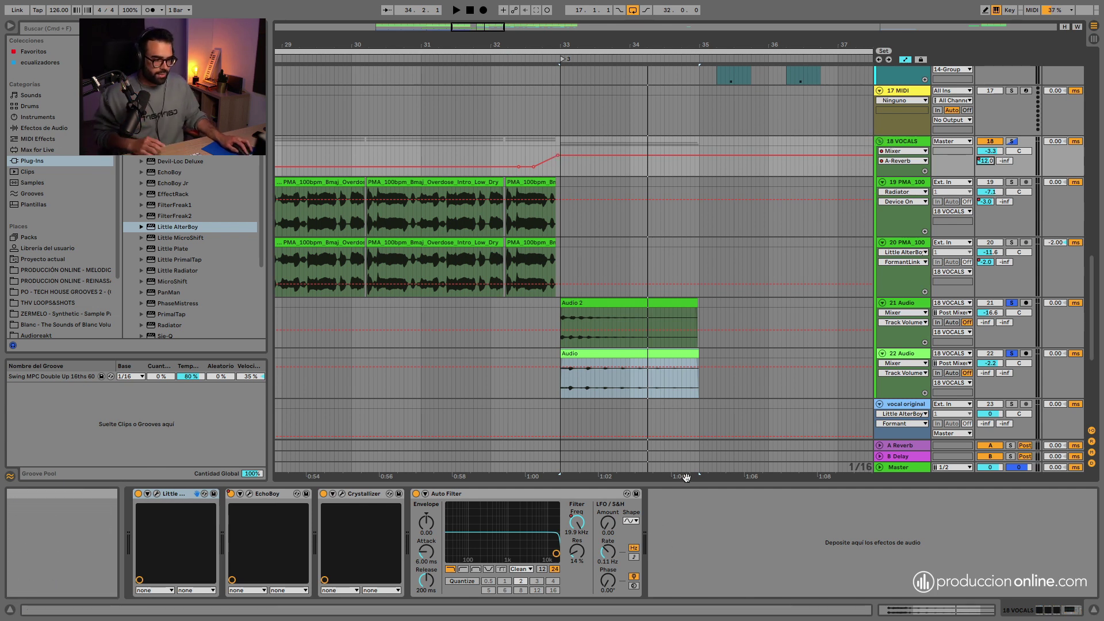
Hide the device view, show the arrangement down to the atmos tracks, and clear the track solos
{"action": "double_click", "coordinate": [685, 484]}
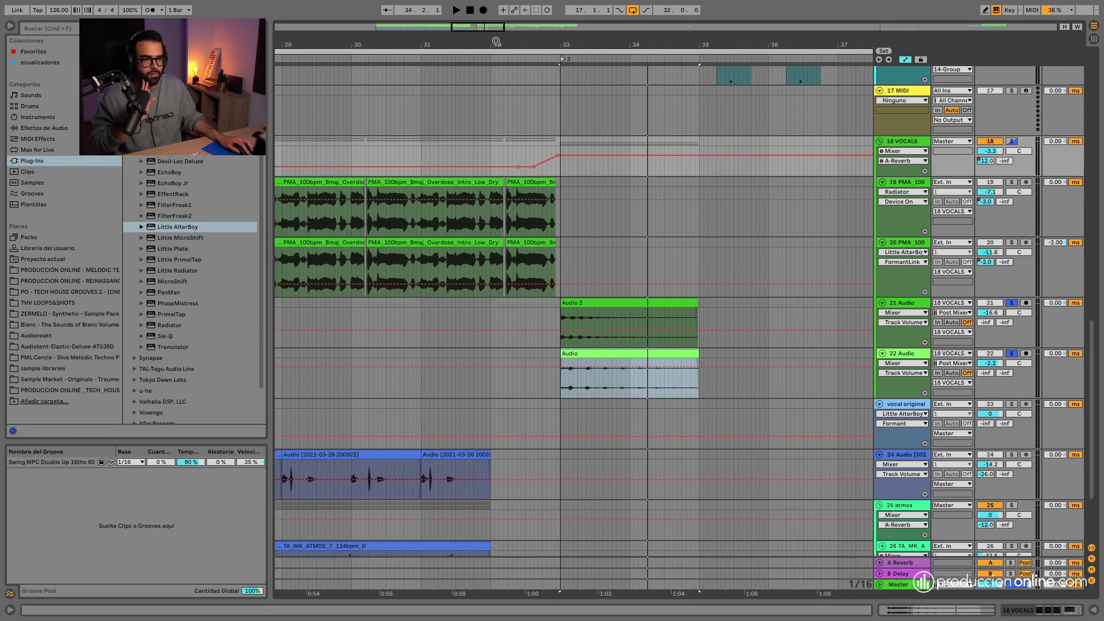
{"action": "left_click_drag", "start_coordinate": [497, 41], "coordinate": [600, 32]}
{"action": "scroll", "coordinate": [636, 212], "scroll_direction": "down", "scroll_amount": 4}
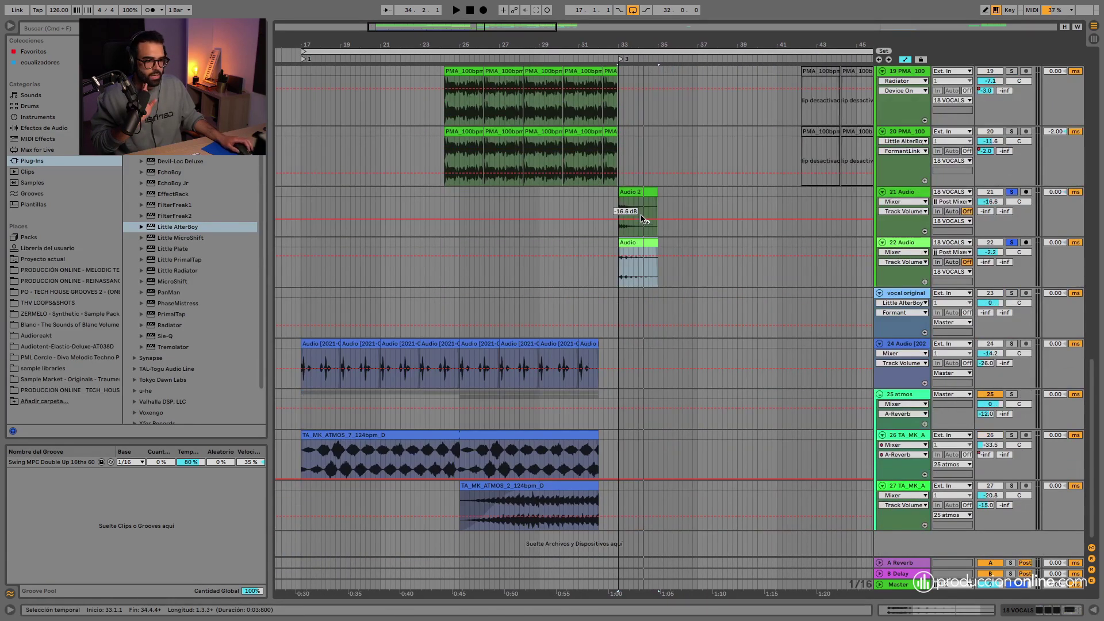
{"action": "left_click", "coordinate": [1011, 194]}
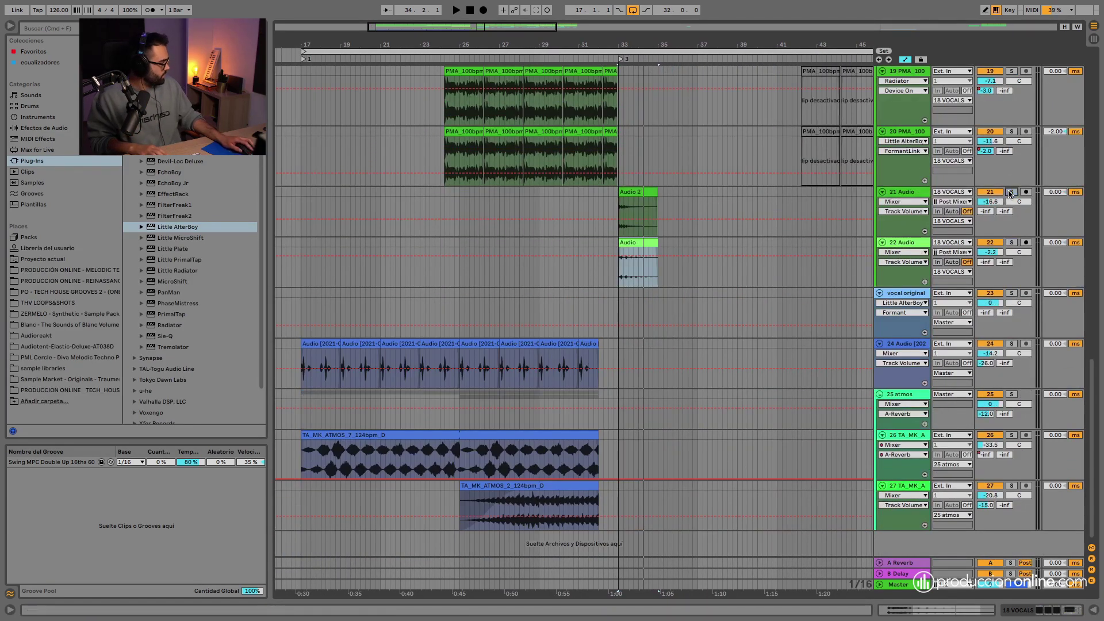
Solo the 24 Audio track and play its recorded clips from bar 17
{"action": "left_click_drag", "start_coordinate": [318, 52], "coordinate": [321, 93]}
{"action": "left_click", "coordinate": [1011, 344]}
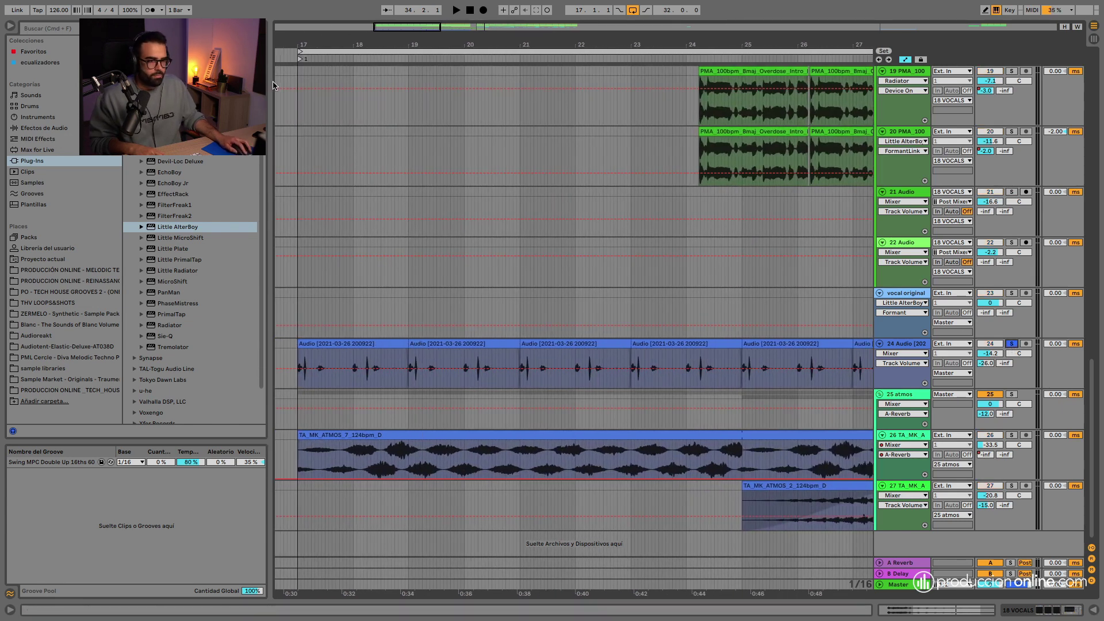
{"action": "left_click", "coordinate": [298, 61]}
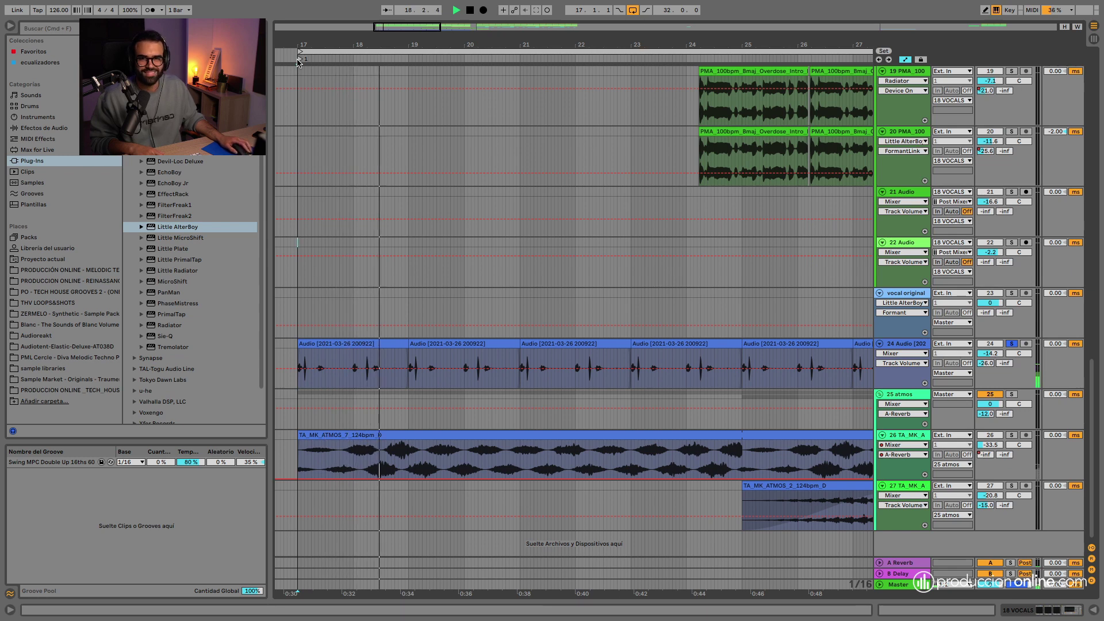
{"action": "key", "text": "space"}
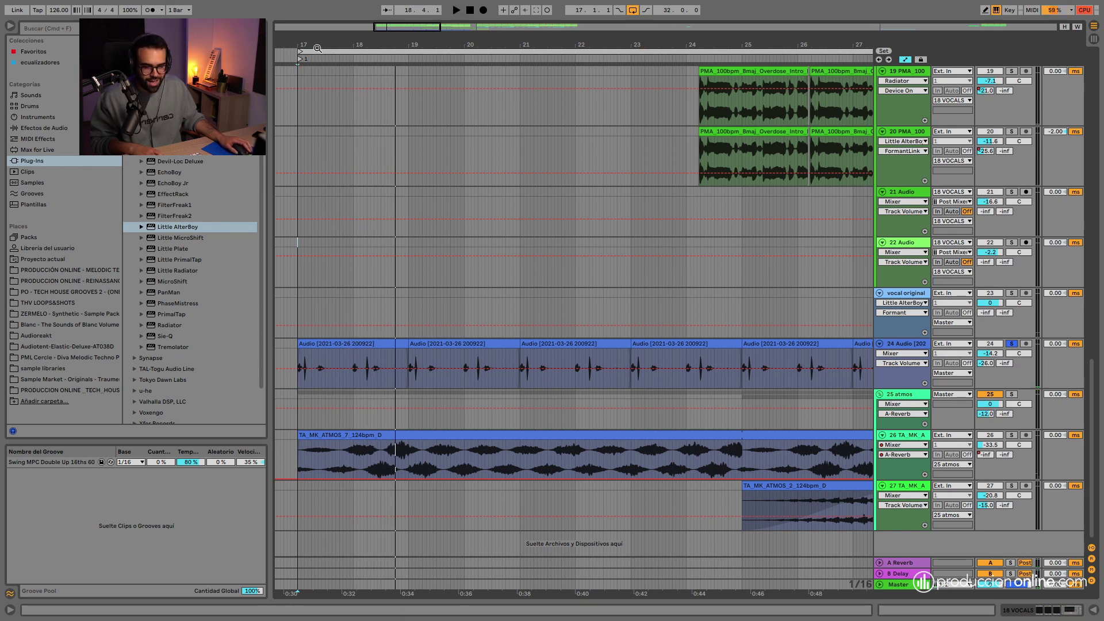
{"action": "key", "text": "space"}
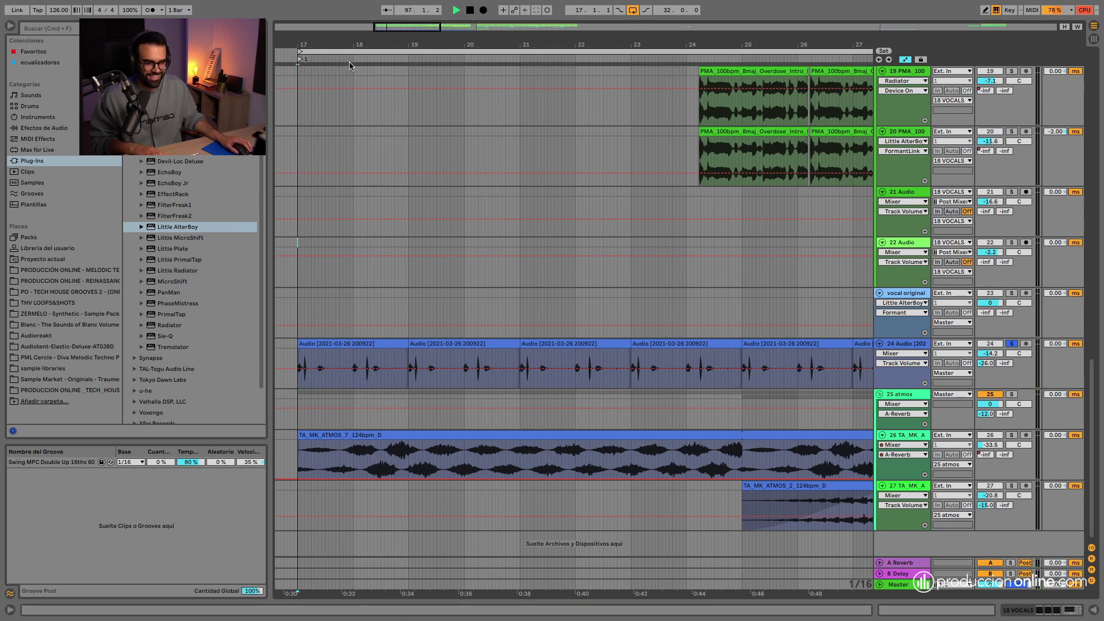
Clear the solo on track 24 and play its clips together with the other tracks from bar 17
{"action": "left_click", "coordinate": [1012, 344]}
{"action": "key", "text": "space"}
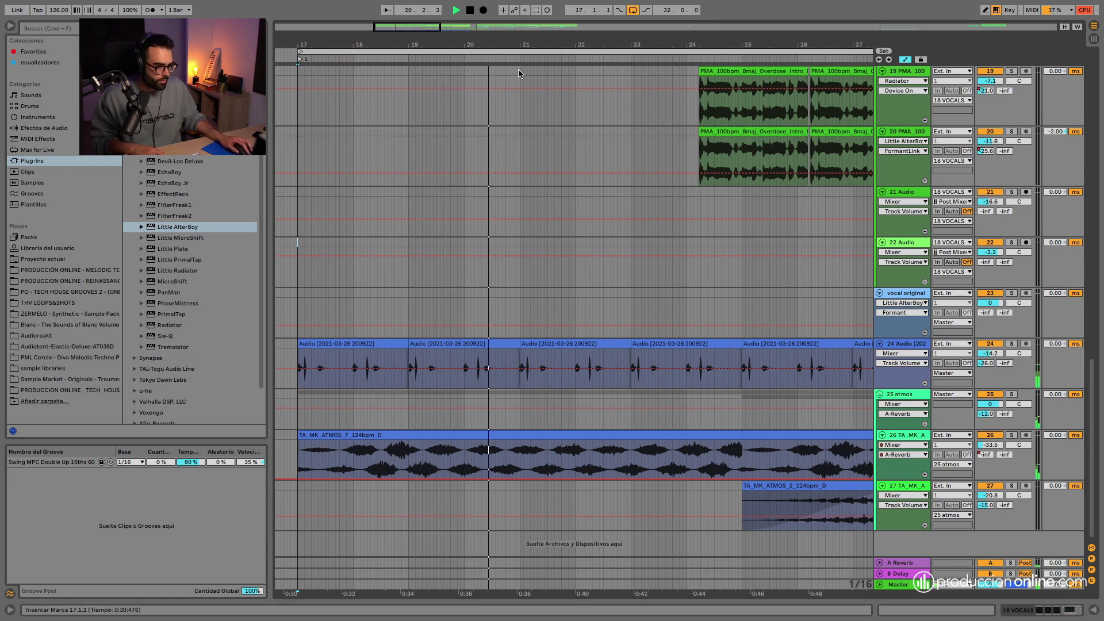
{"action": "key", "text": "space"}
Select the TA_MK_ATMOS_7 clip on track 26, solo the 25 atmos group, and play both atmosphere loops
{"action": "left_click_drag", "start_coordinate": [601, 45], "coordinate": [526, 17]}
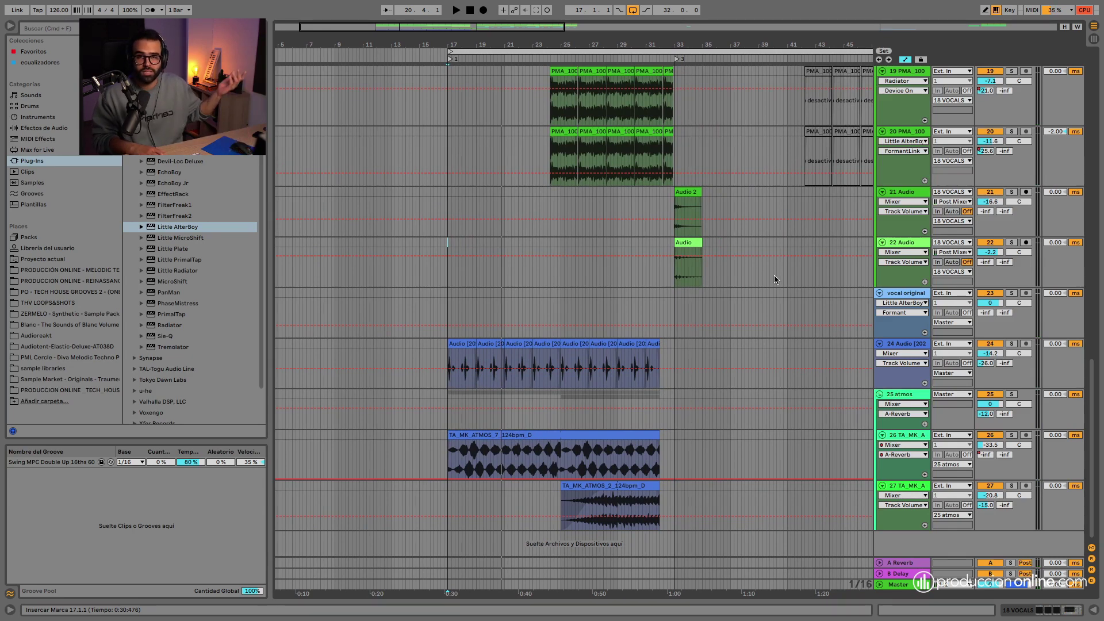
{"action": "left_click_drag", "start_coordinate": [774, 276], "coordinate": [731, 310]}
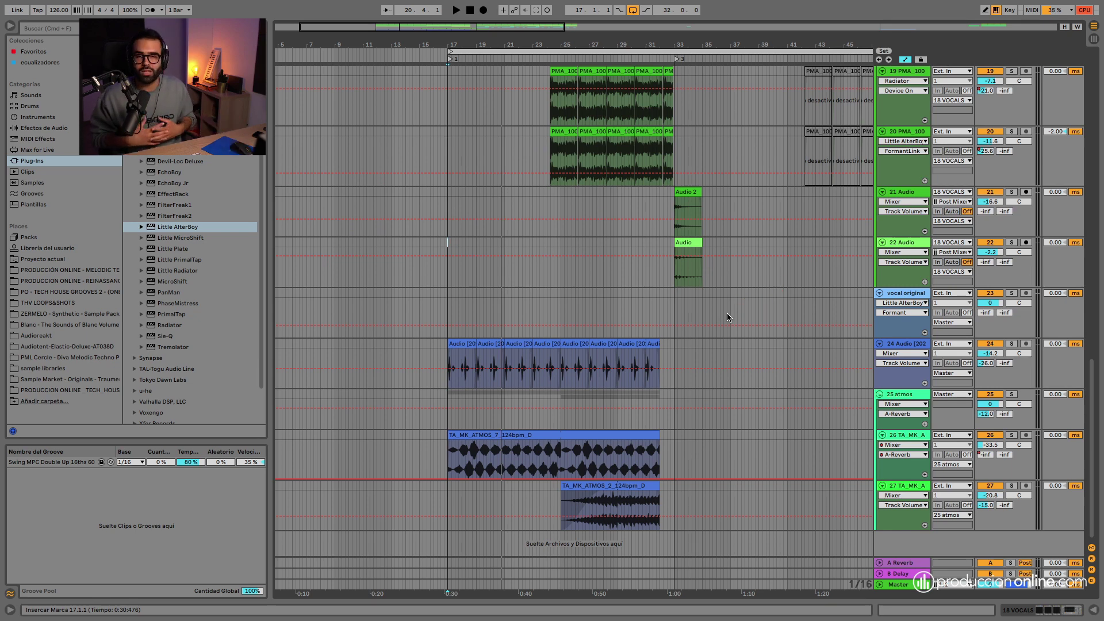
{"action": "left_click", "coordinate": [719, 315]}
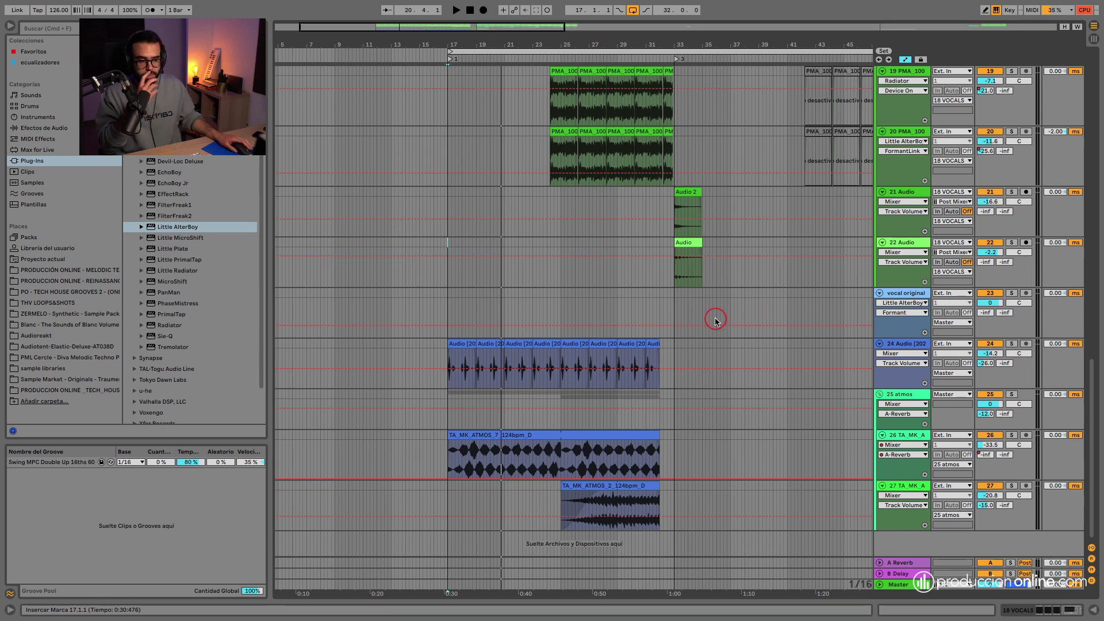
{"action": "left_click", "coordinate": [575, 433]}
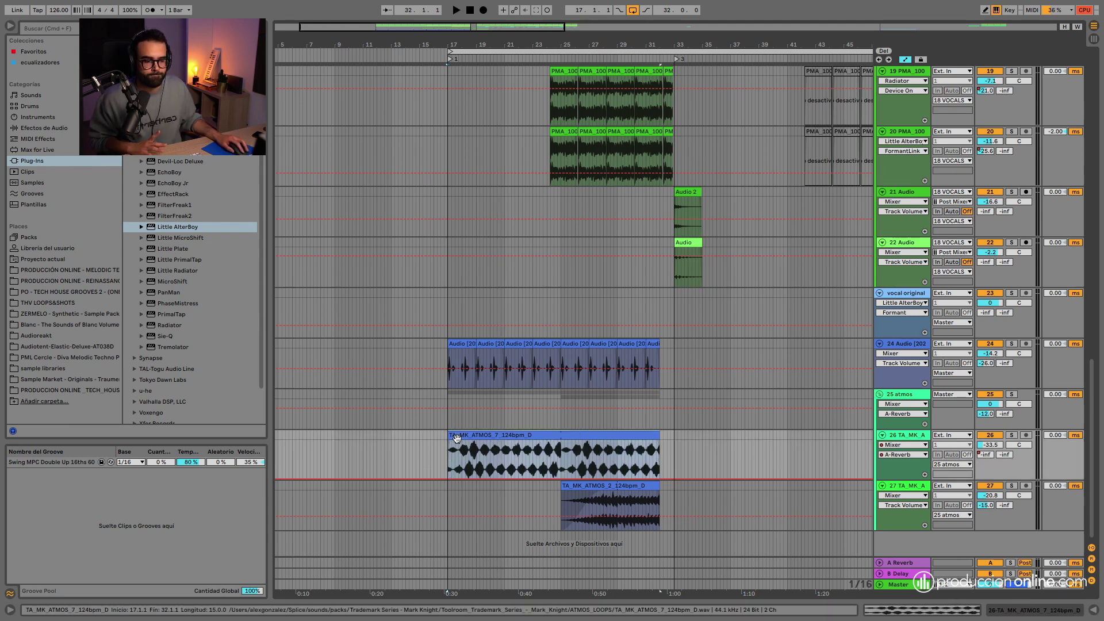
{"action": "left_click", "coordinate": [1012, 395]}
{"action": "key", "text": "space"}
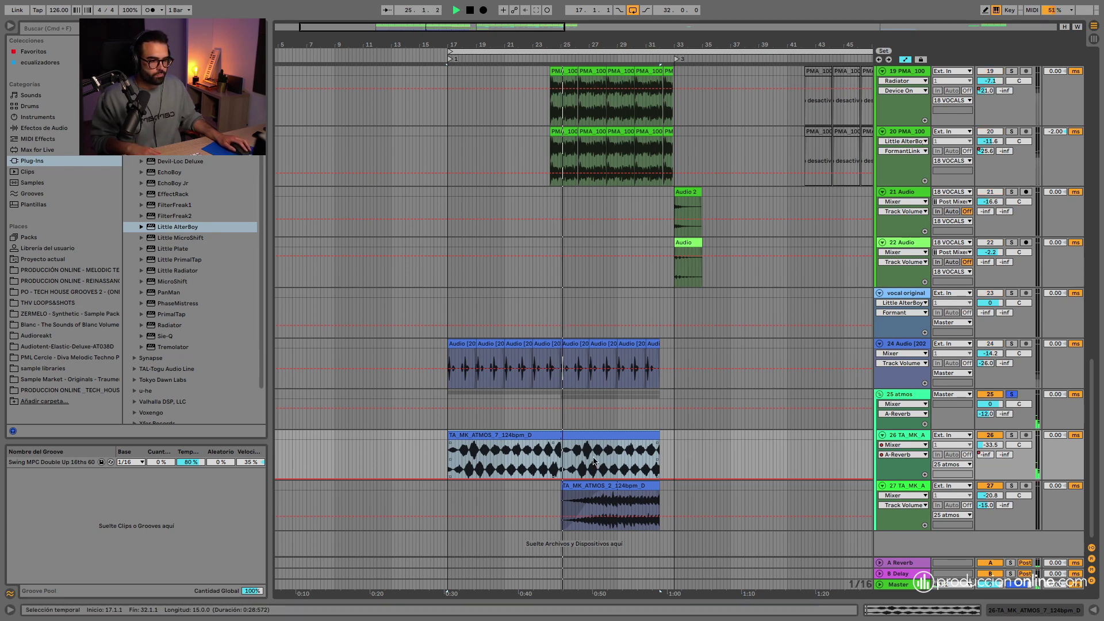
{"action": "left_click_drag", "start_coordinate": [651, 44], "coordinate": [577, 39]}
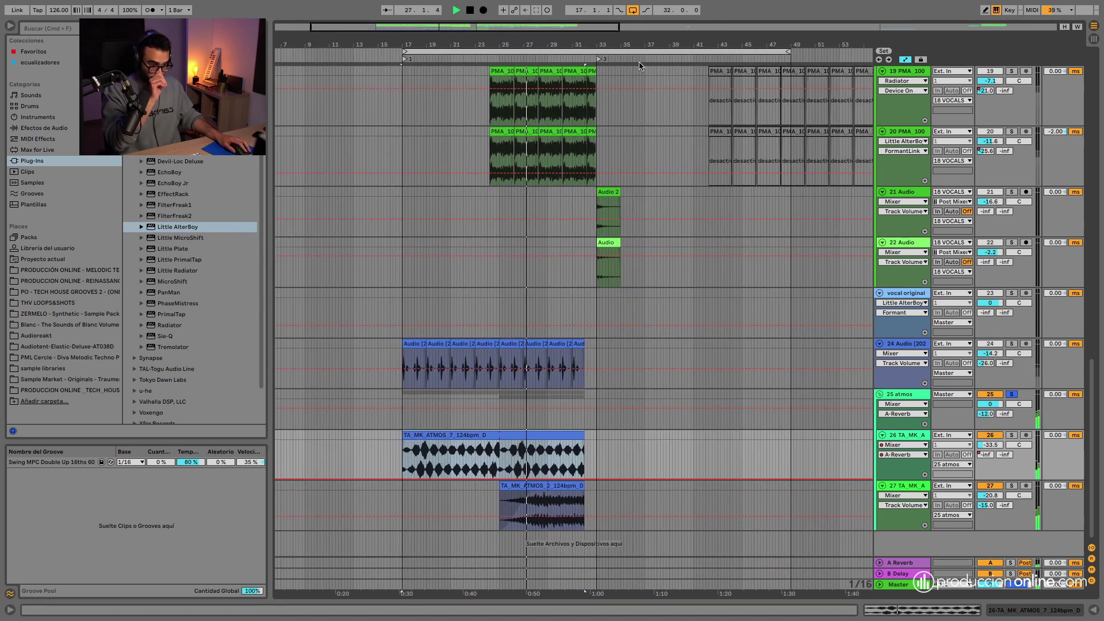
Clear the 25 atmos group's solo, stop playback, and show the arrangement from the 1 Lowend group down
{"action": "left_click", "coordinate": [1012, 394]}
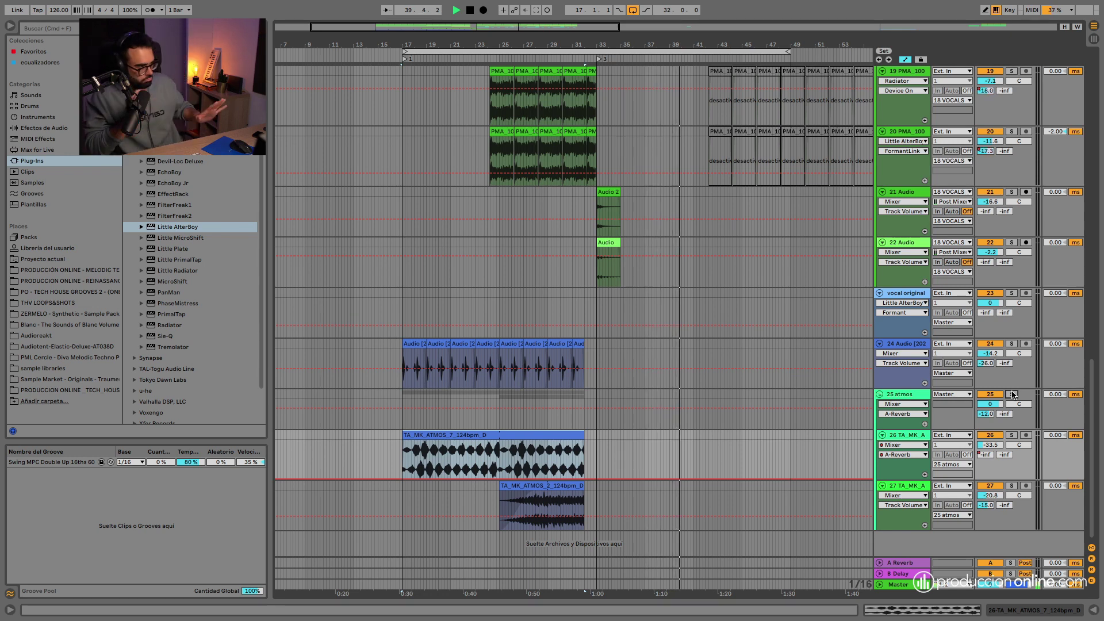
{"action": "key", "text": "space"}
{"action": "scroll", "coordinate": [686, 232], "scroll_direction": "up", "scroll_amount": 15}
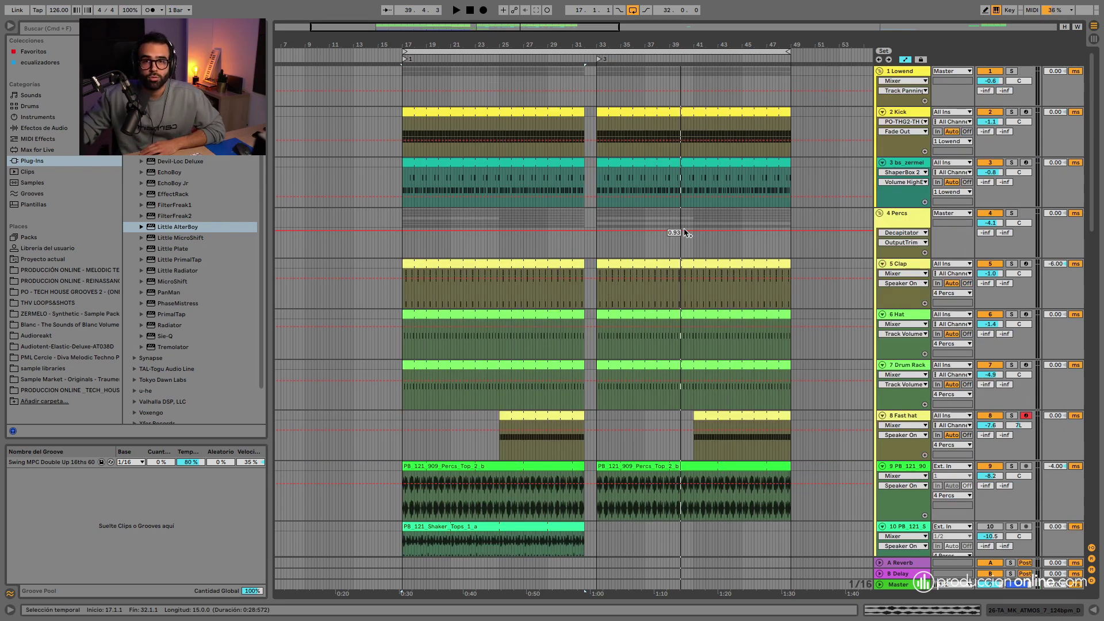